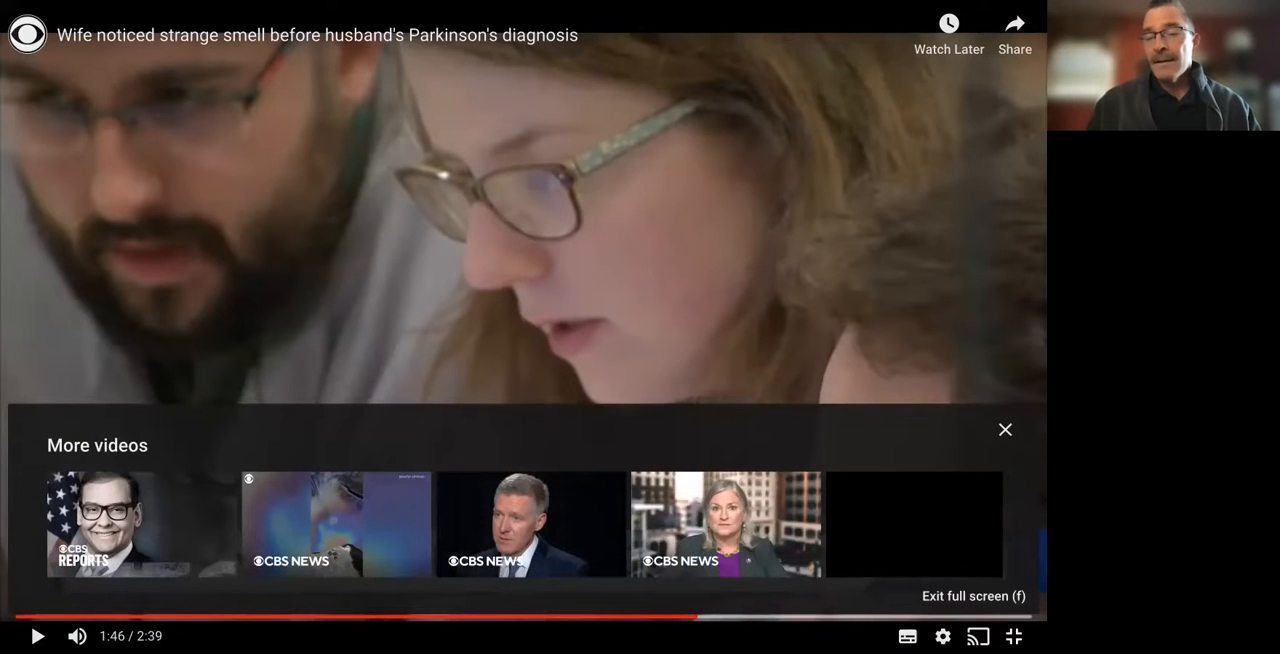
- Leave the full-screen video and open the Statistics Simulations page of the Starting Statistics with Simulation book
left_click(1013, 636)
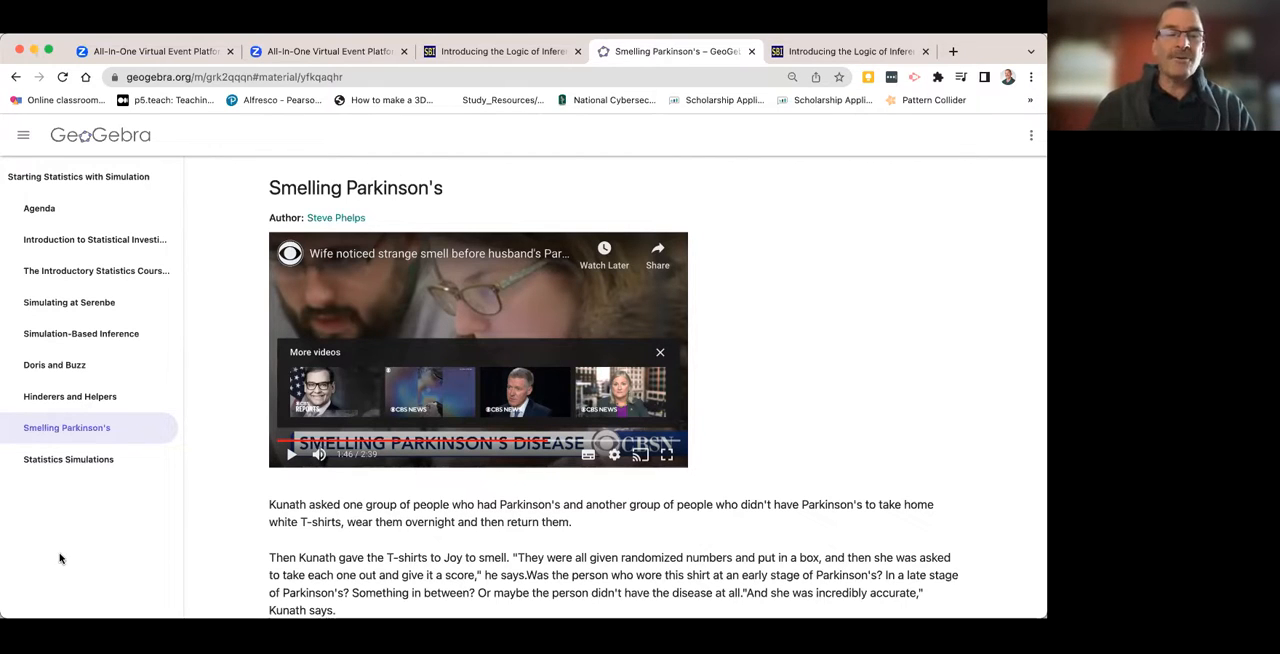
left_click(59, 460)
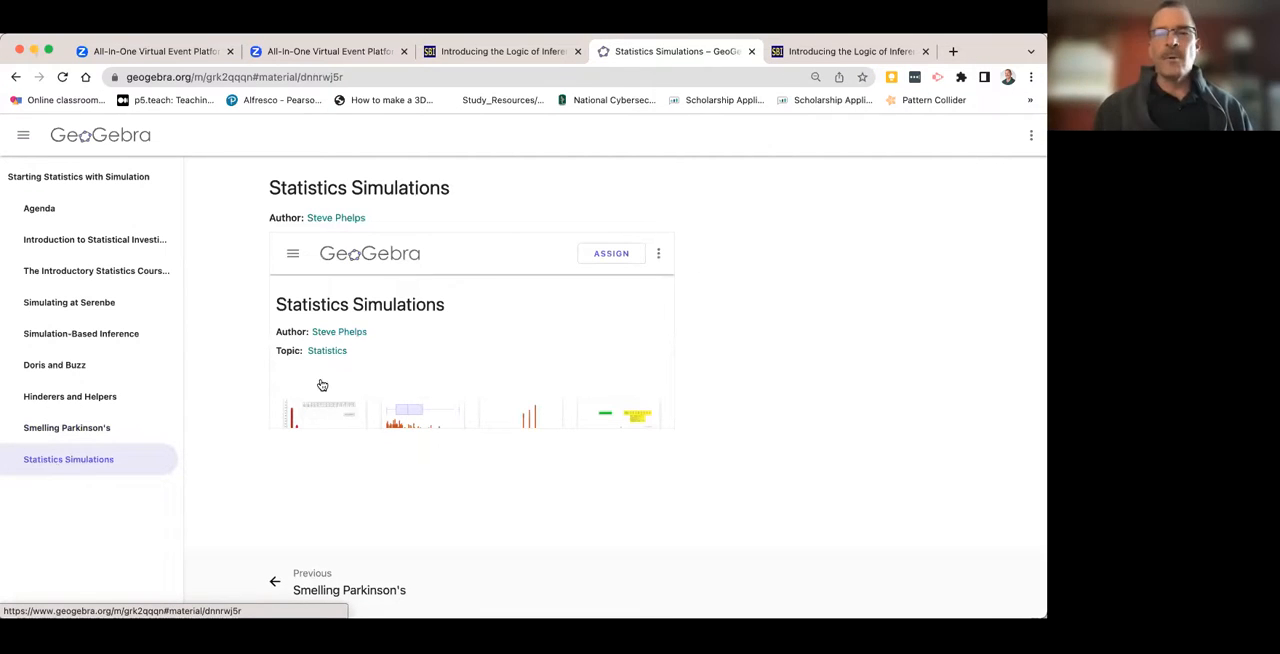
- Look through the collection of simulation activities embedded in the Statistics Simulations page
scroll(502, 332, "down", 10)
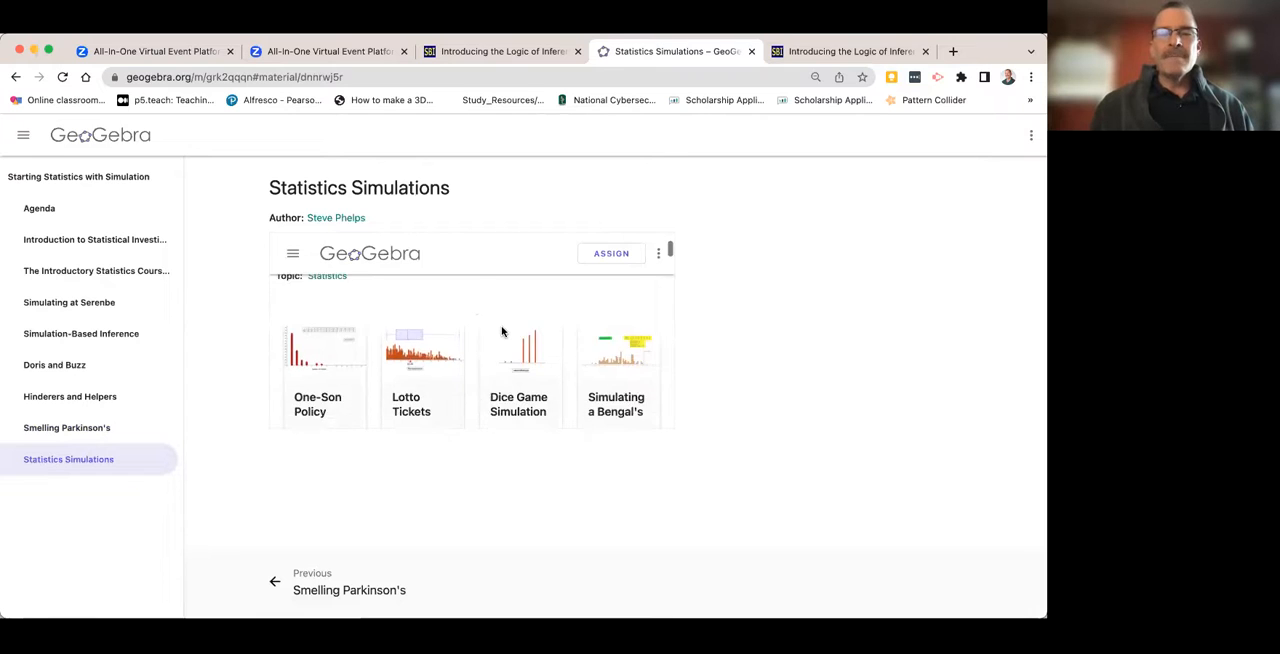
scroll(503, 333, "down", 8)
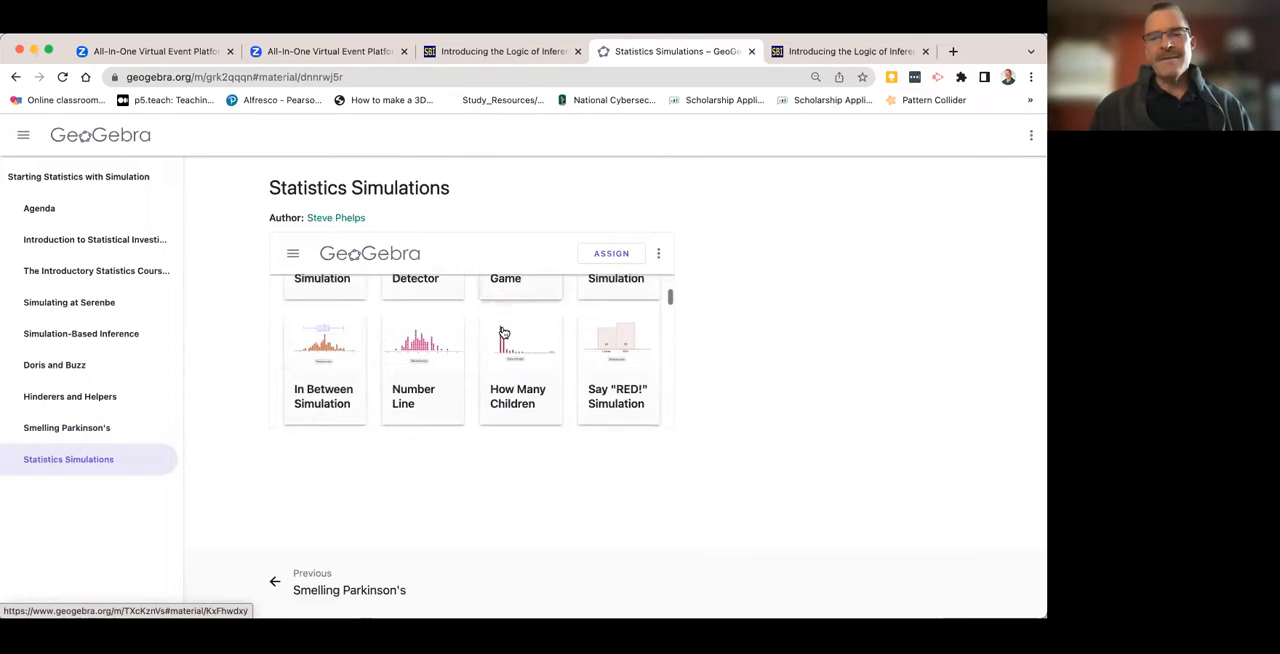
scroll(503, 332, "down", 8)
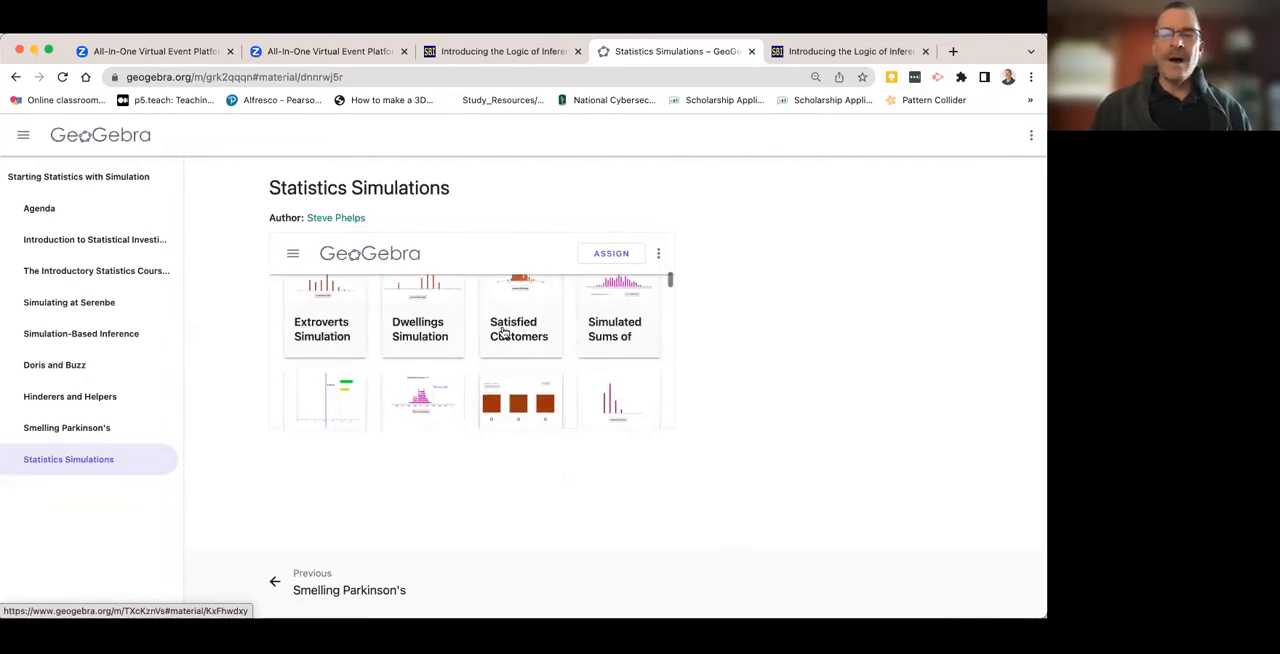
scroll(503, 332, "up", 3)
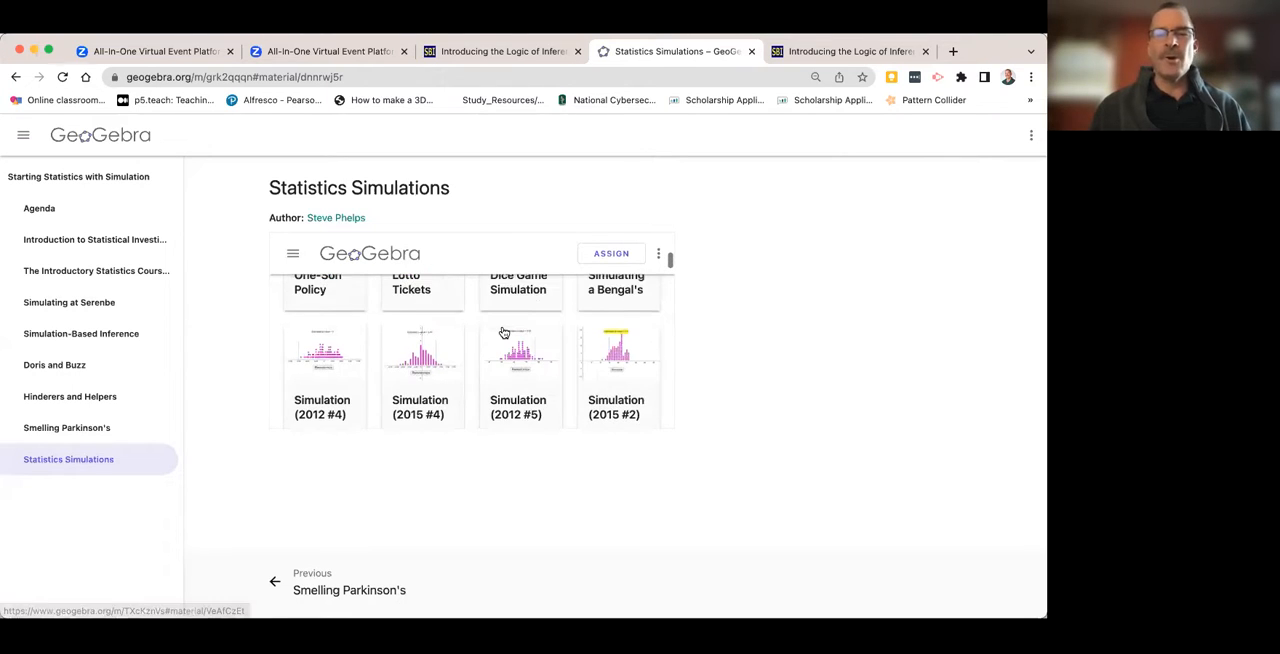
scroll(503, 332, "up", 1)
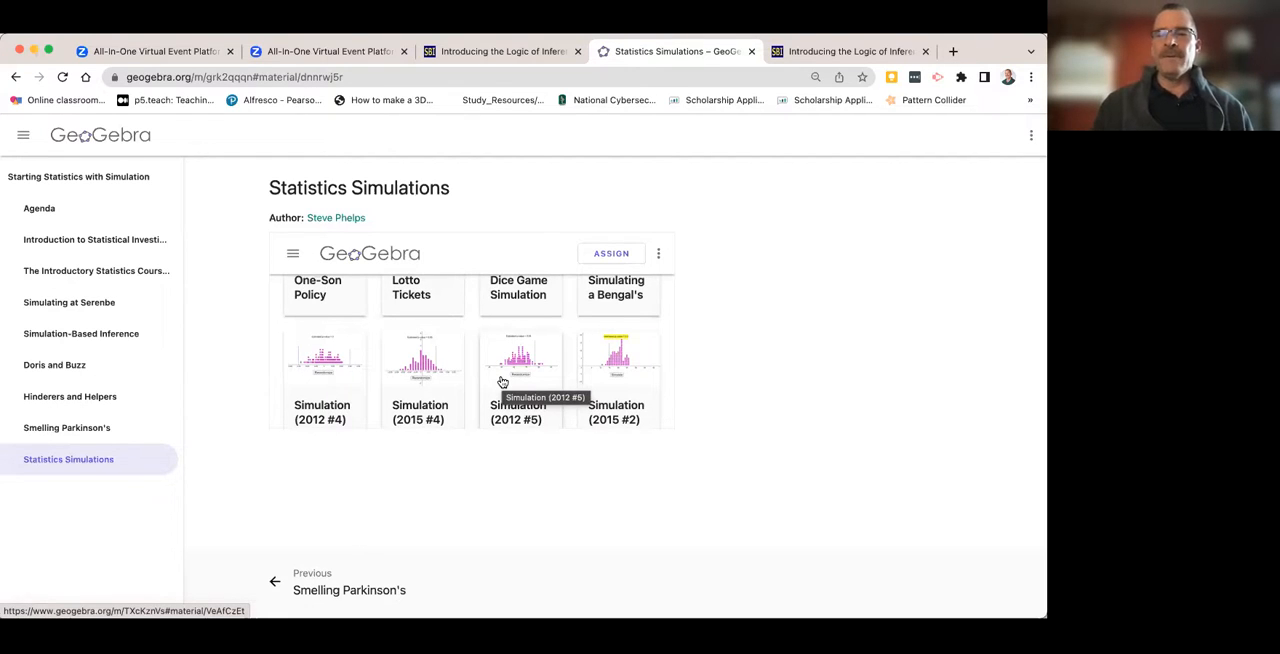
scroll(503, 383, "up", 1)
scroll(503, 383, "down", 2)
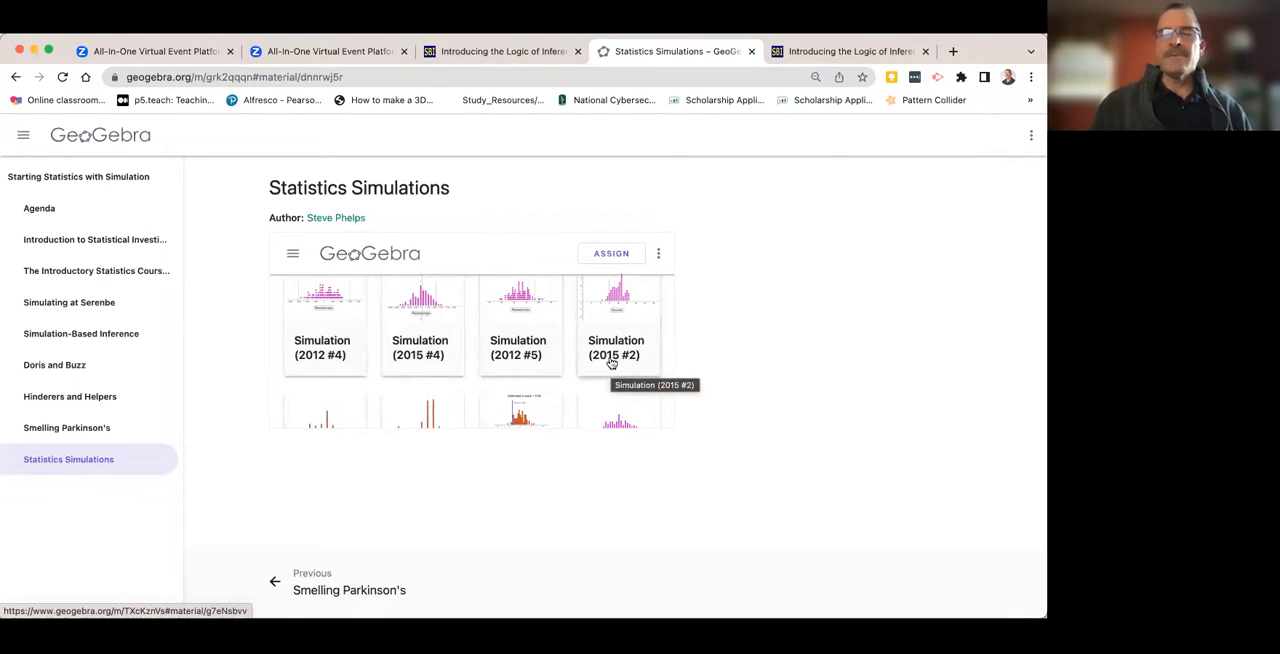
scroll(549, 354, "up", 4)
scroll(549, 354, "up", 1)
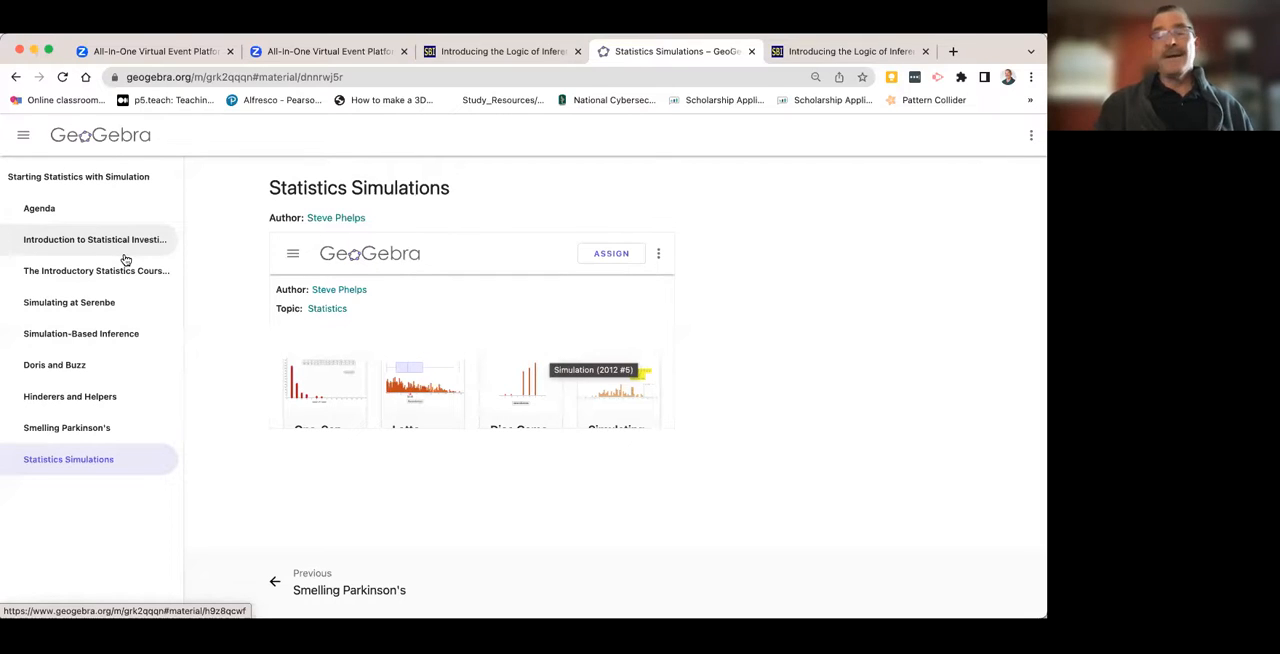
- Go to the GeoGebra home page and open GeoGebra Classic from its list of apps
left_click(99, 141)
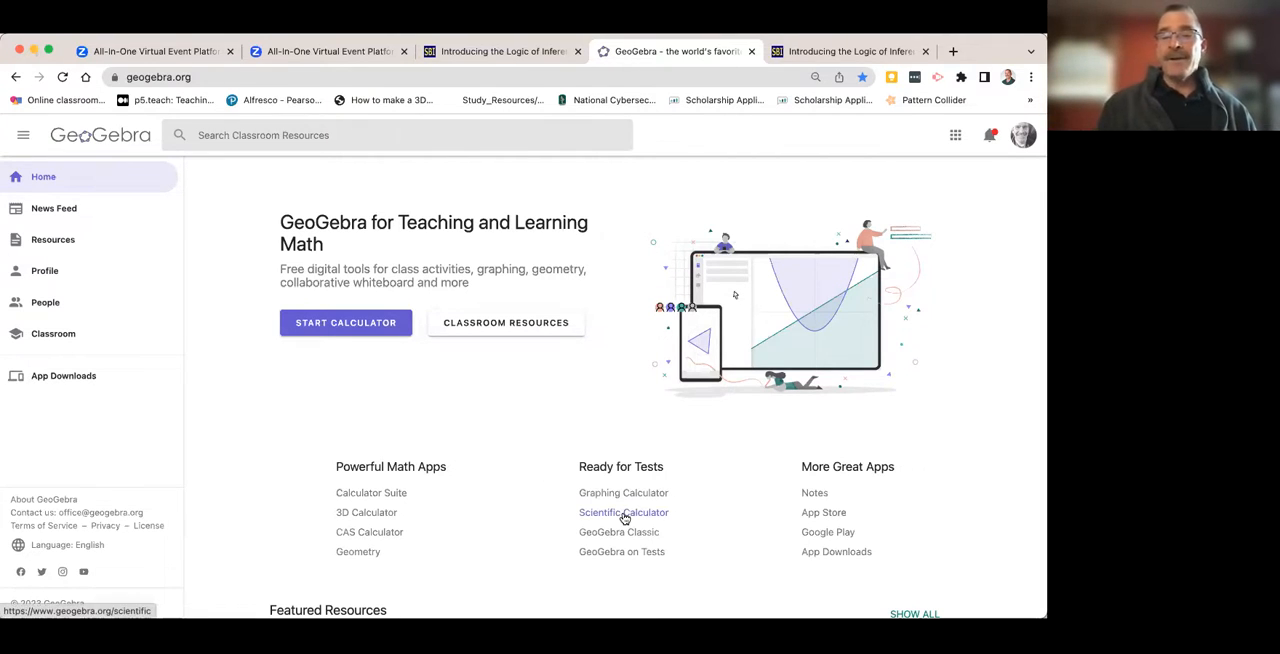
scroll(634, 500, "up", 3)
scroll(642, 482, "down", 3)
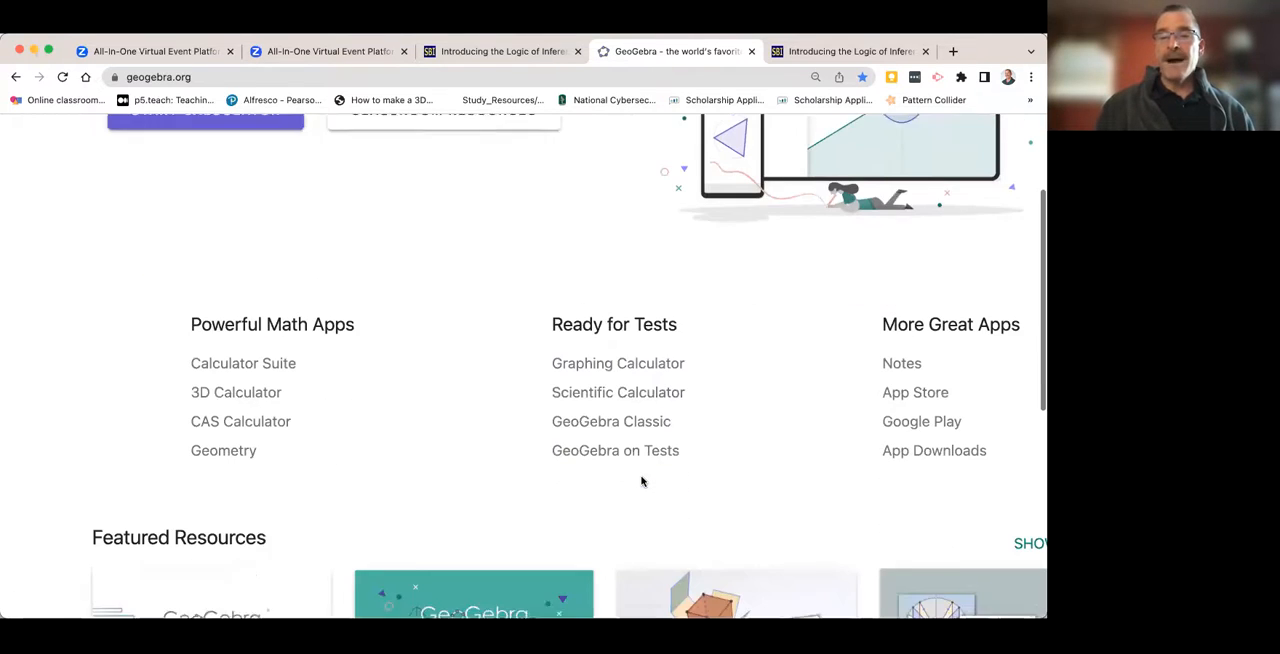
scroll(642, 482, "down", 3)
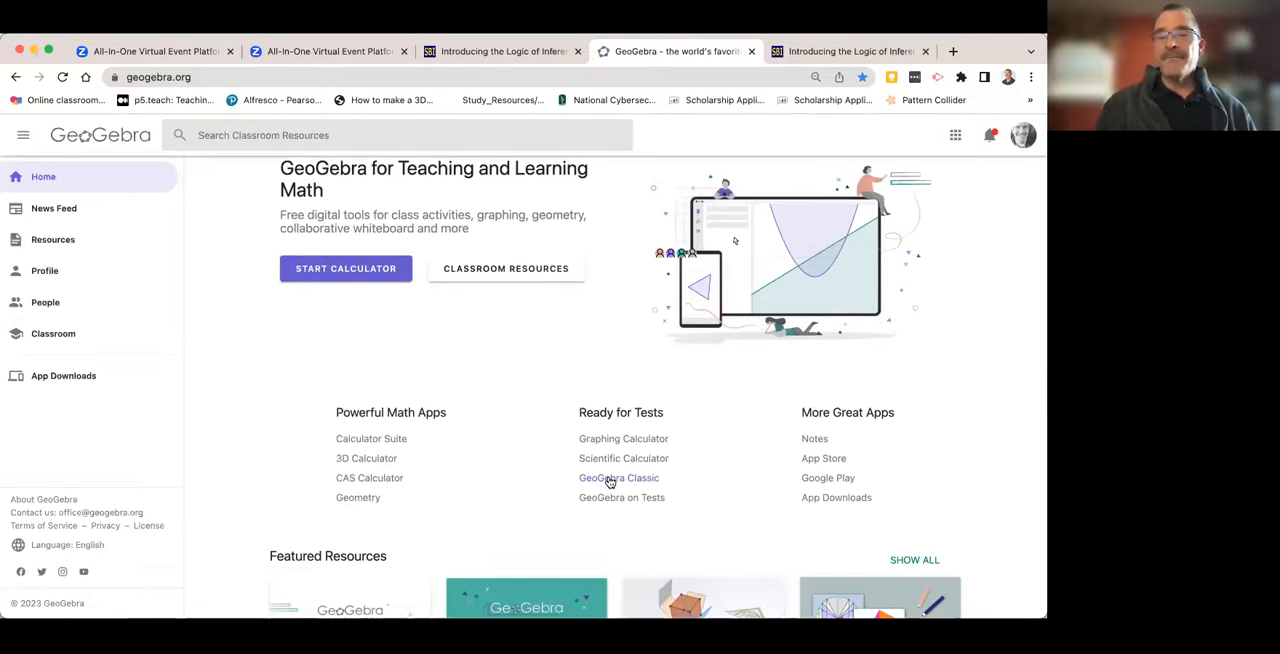
left_click(608, 481)
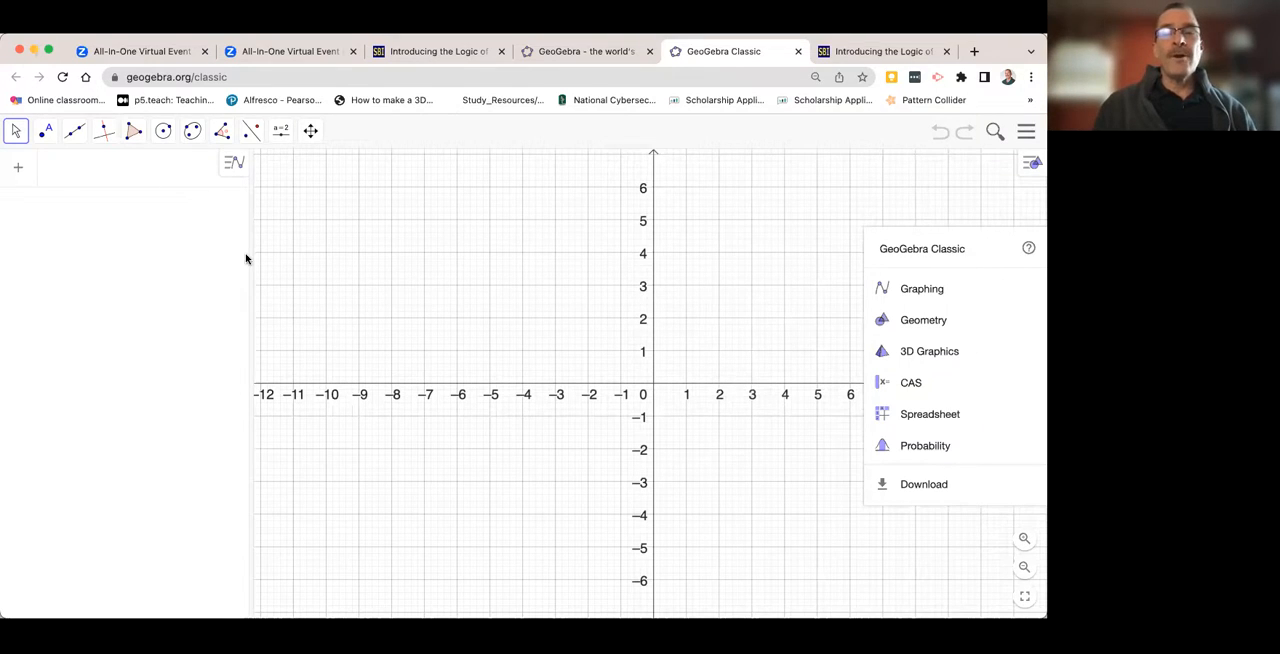
- Widen the algebra area and define a random number coin = RandomBetween(0, 1)
left_click_drag(250, 259, 374, 269)
left_click(62, 181)
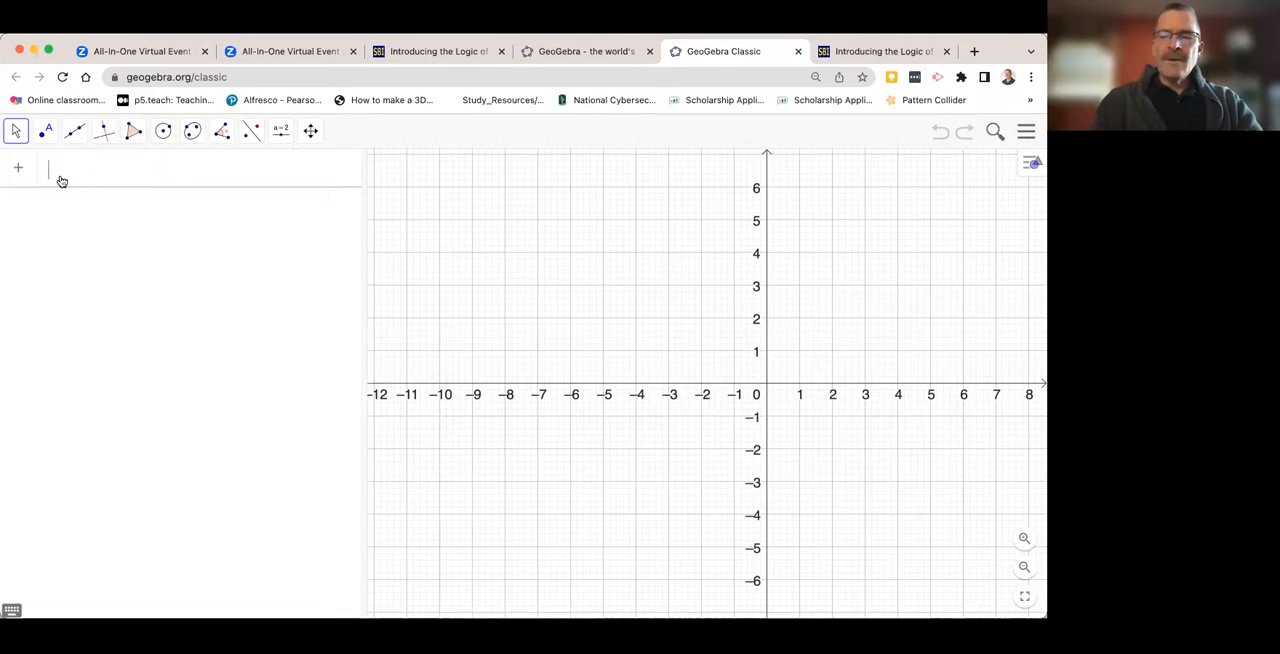
type("coin ")
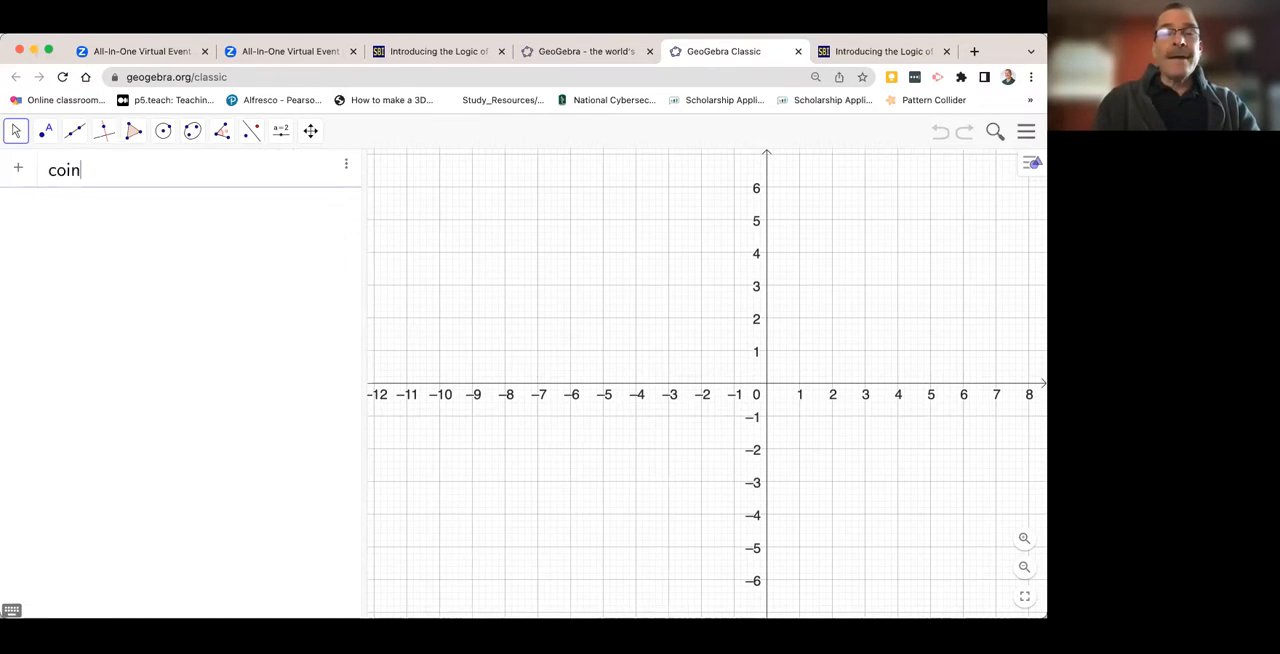
type("=")
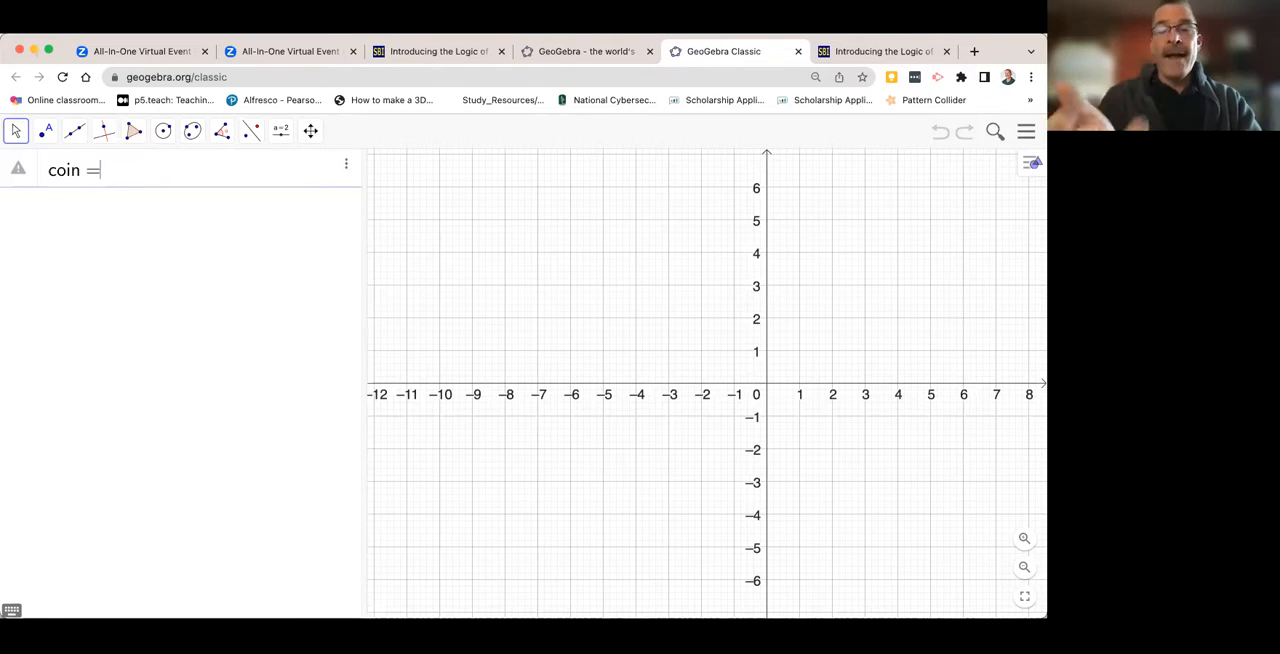
type("r")
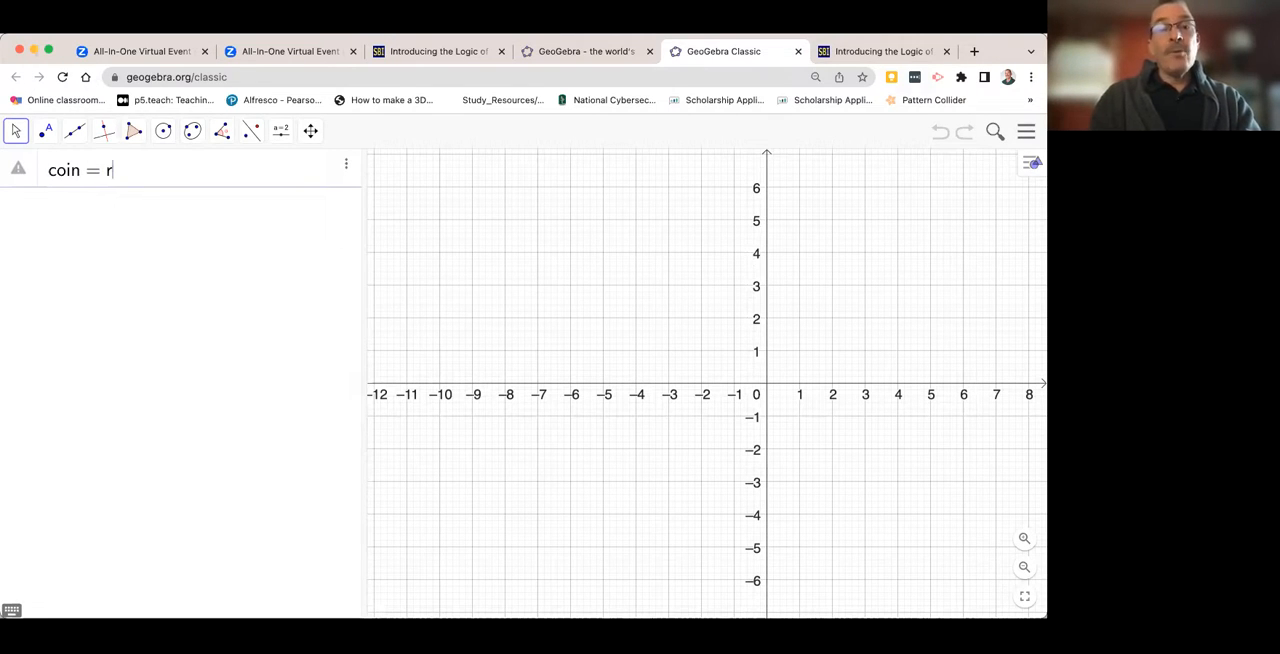
type("andom")
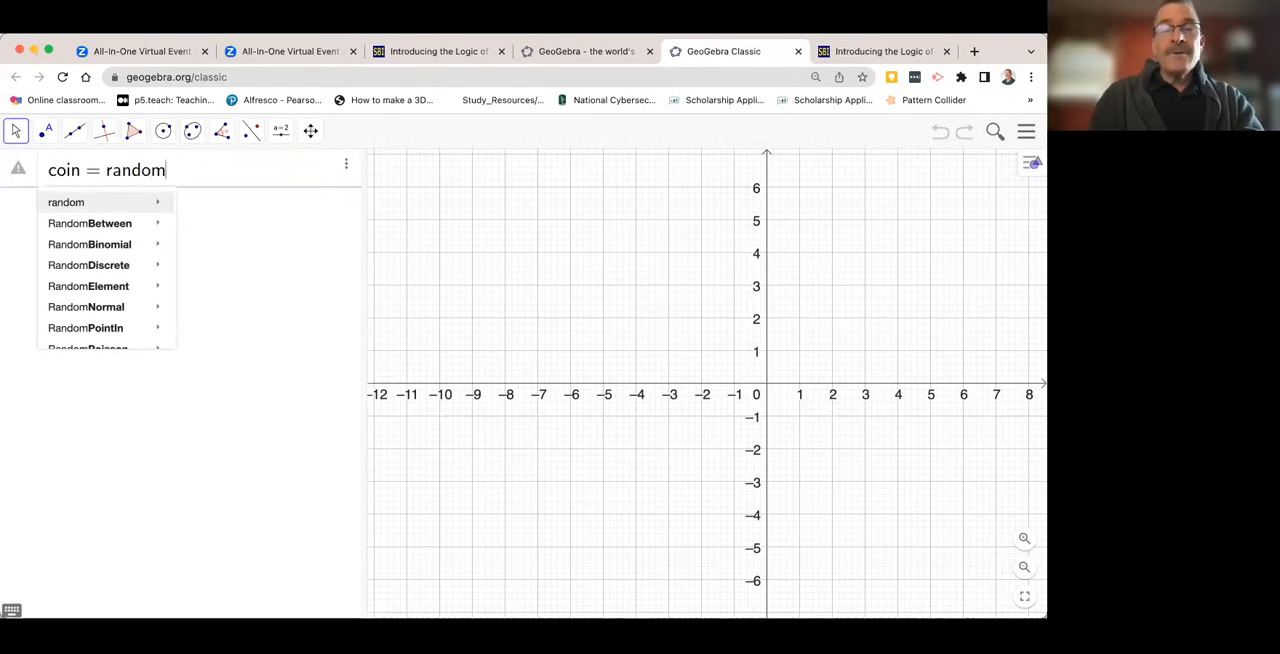
type("betw")
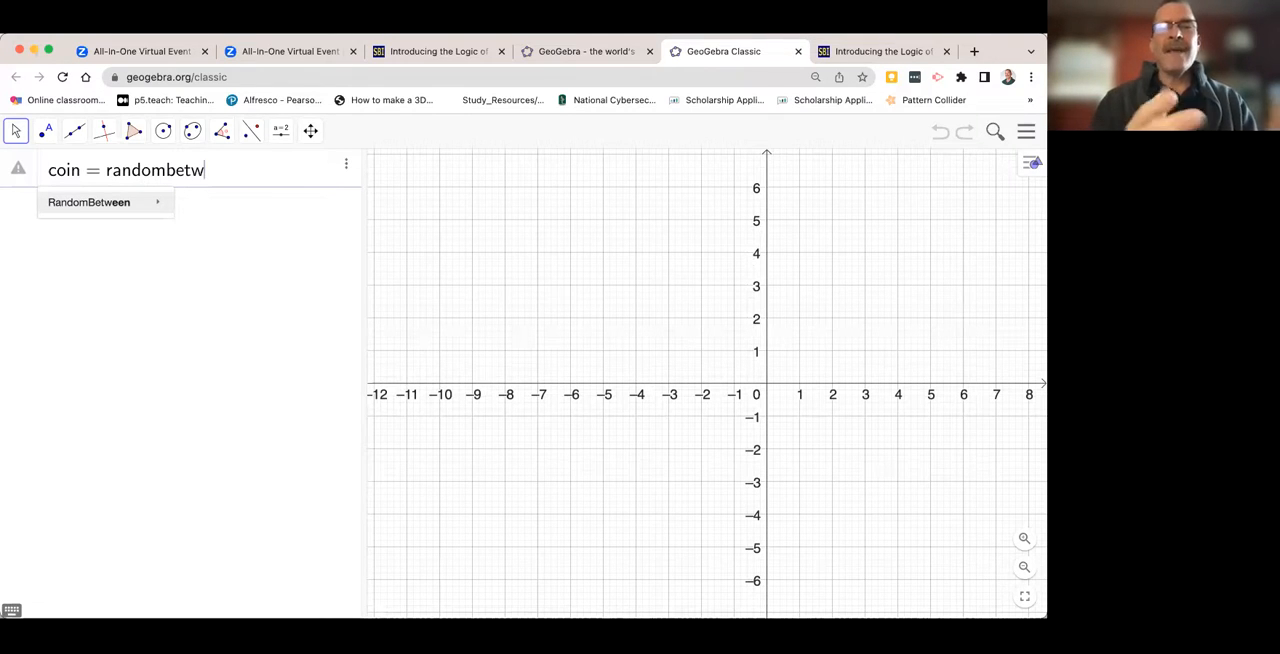
type("een(")
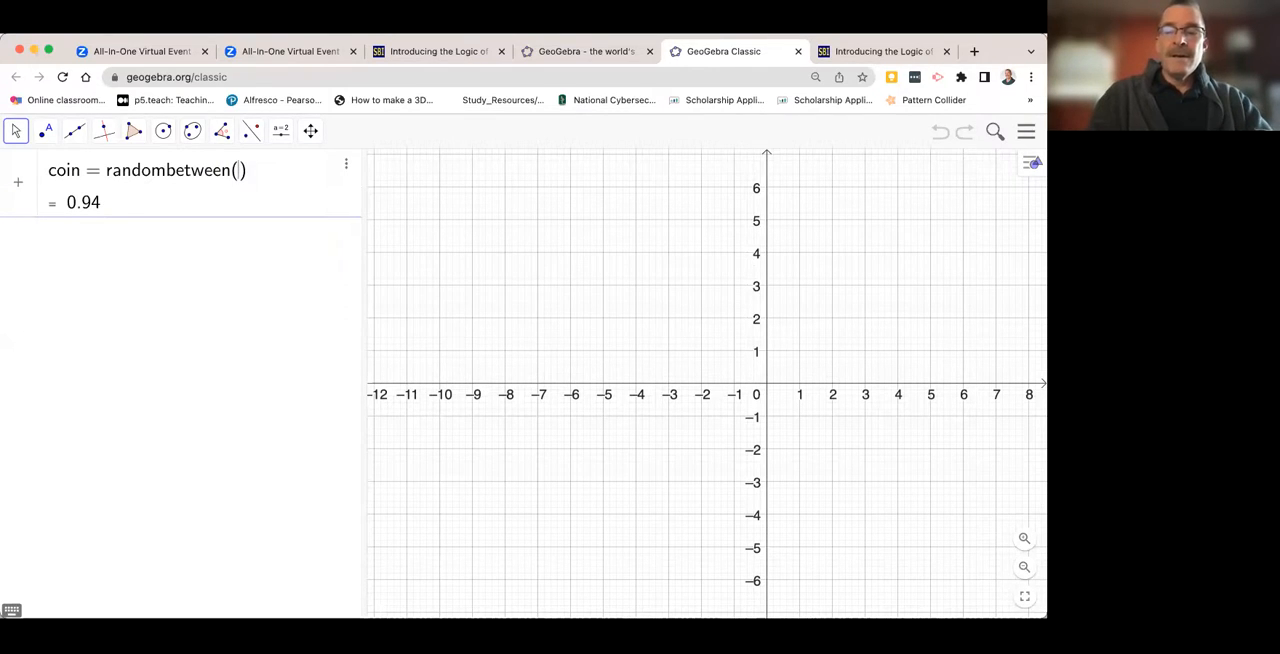
type("0")
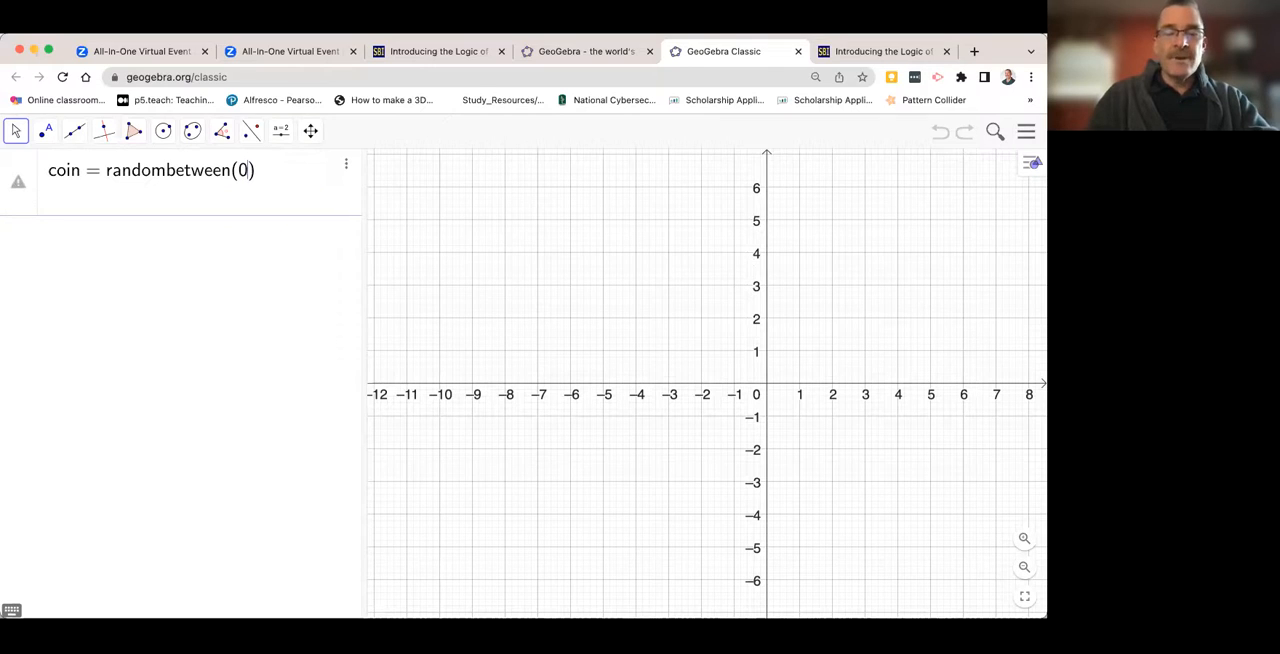
type(", 1")
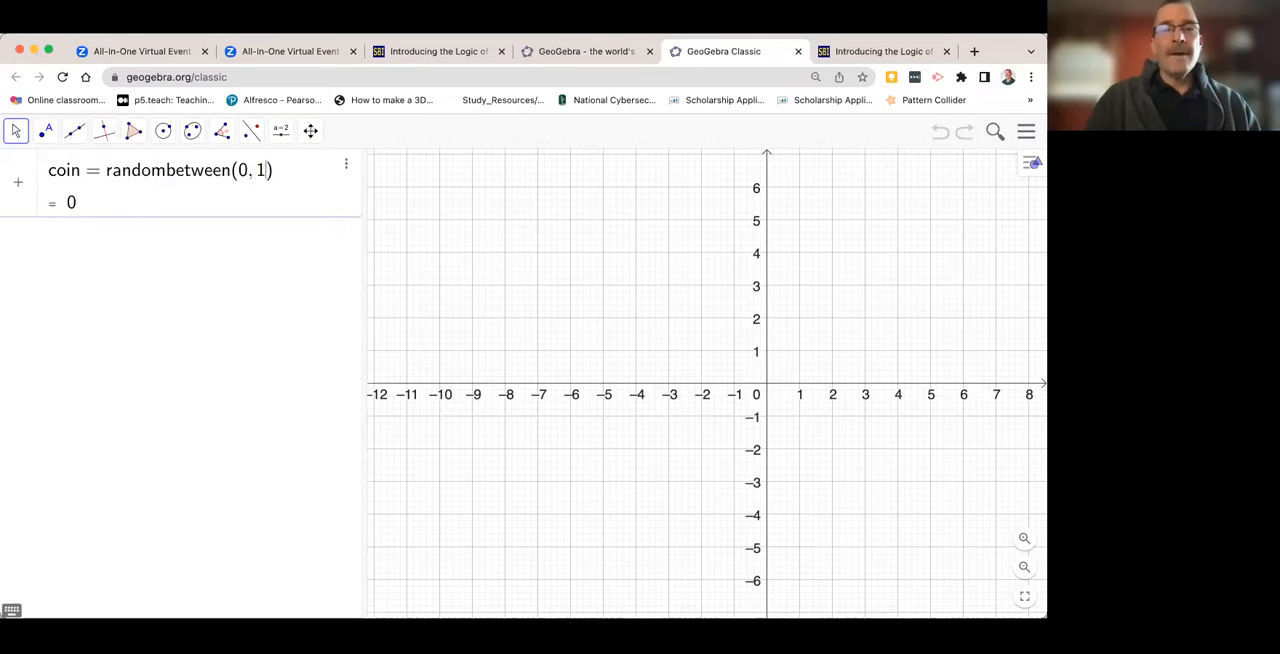
key("Return")
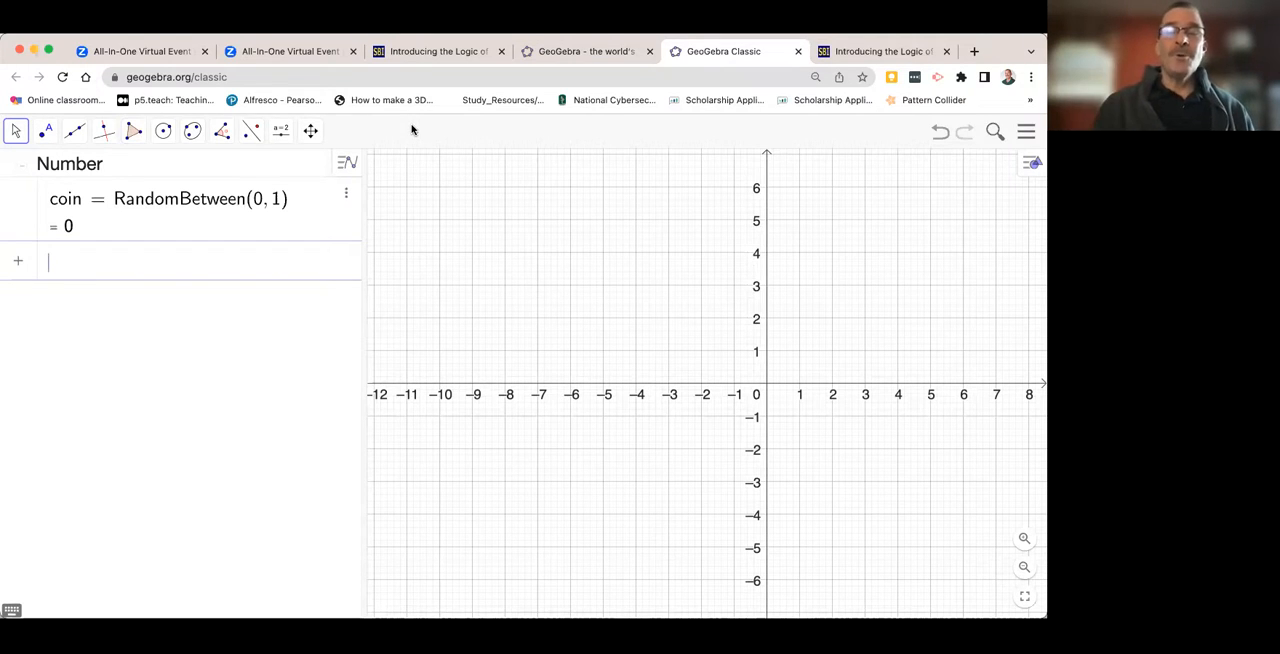
- Place a button in the lower-left part of the graphics area and give it the caption "Flip the coin"
left_click(284, 143)
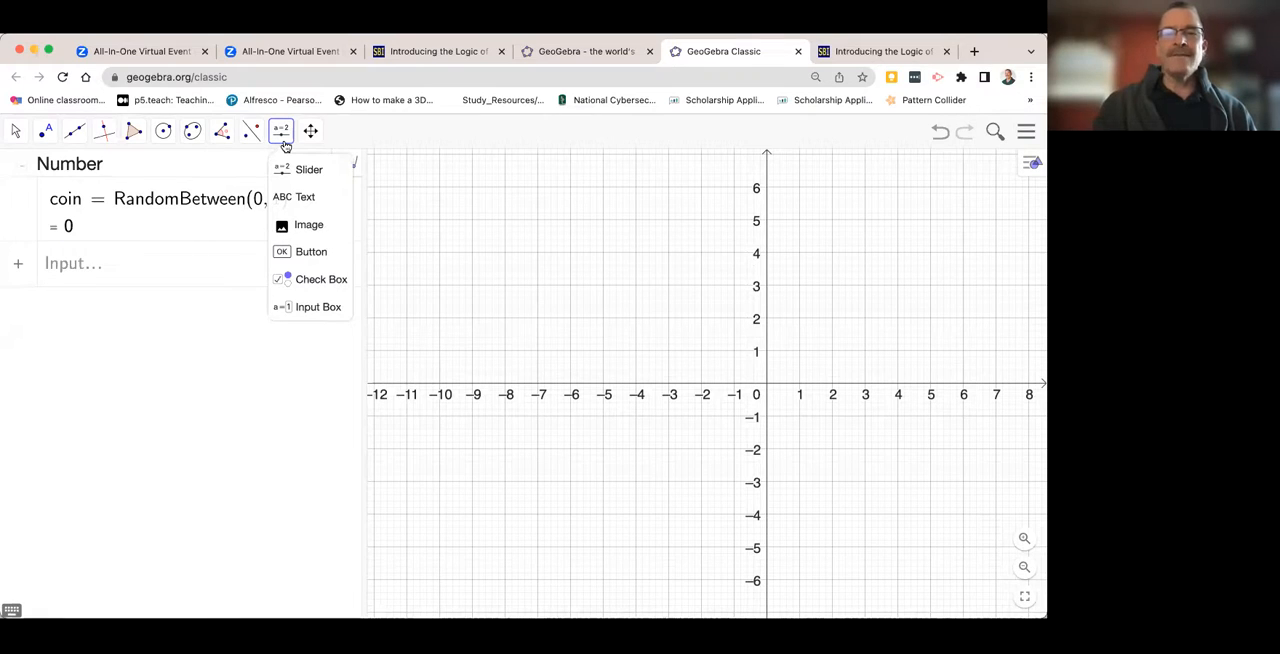
left_click(312, 256)
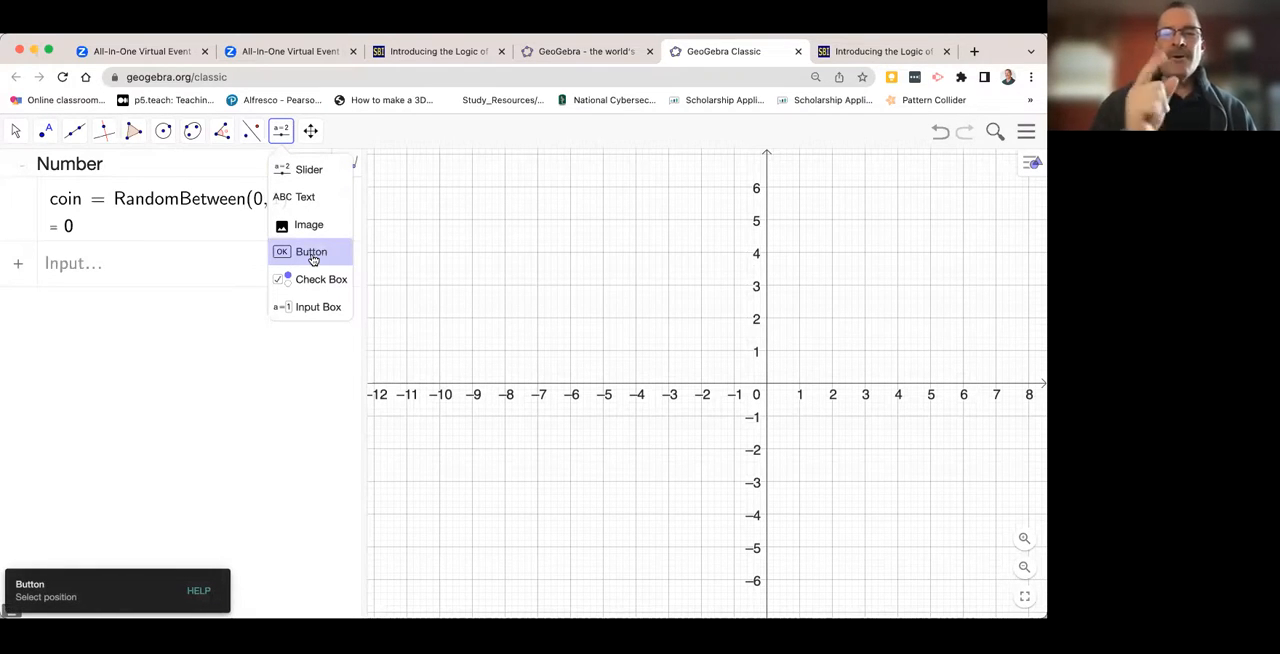
left_click(312, 256)
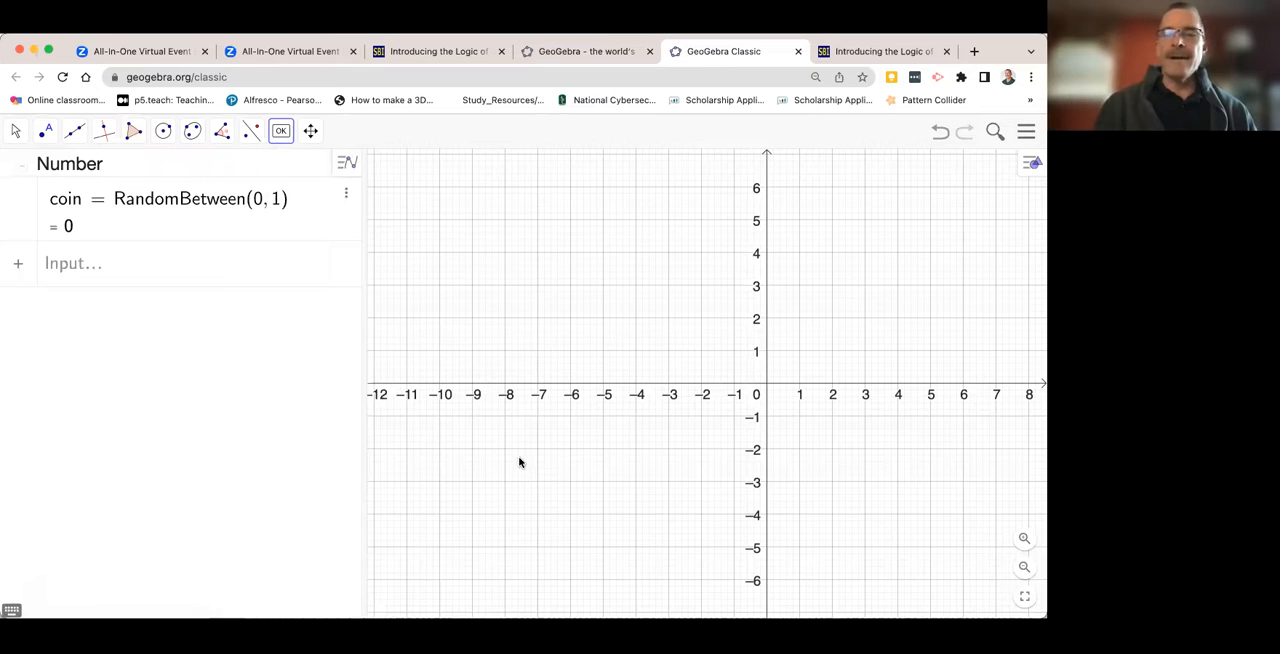
left_click(481, 464)
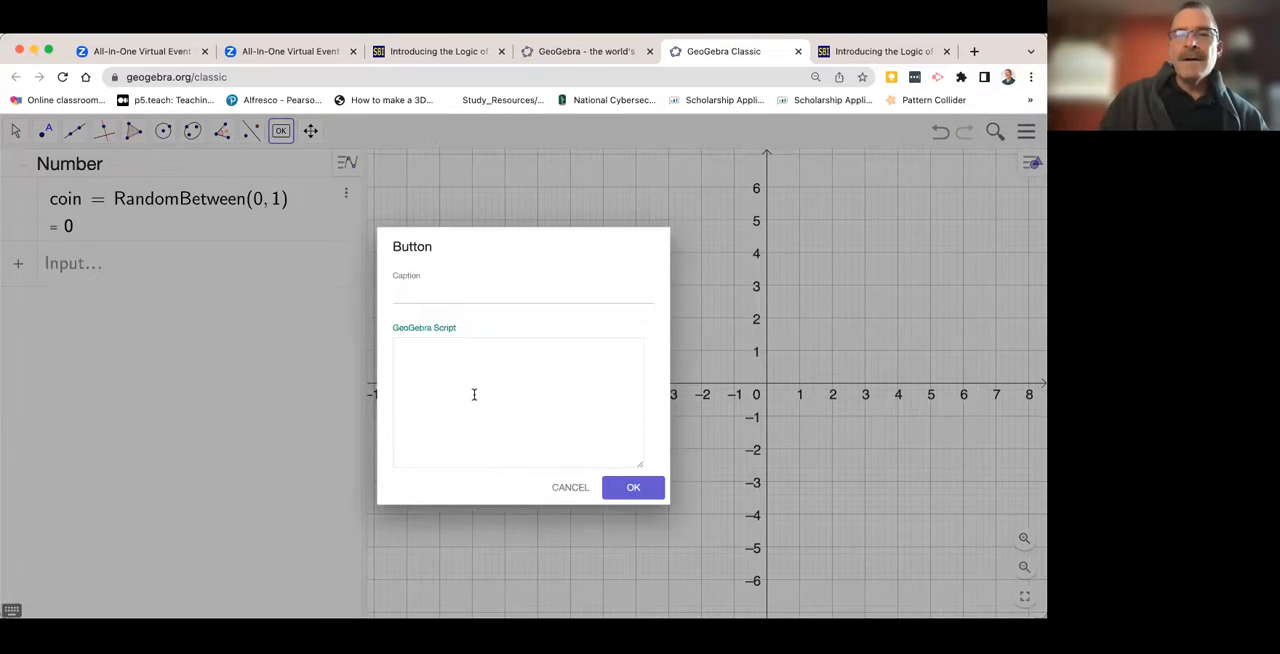
scroll(474, 395, "up", 2)
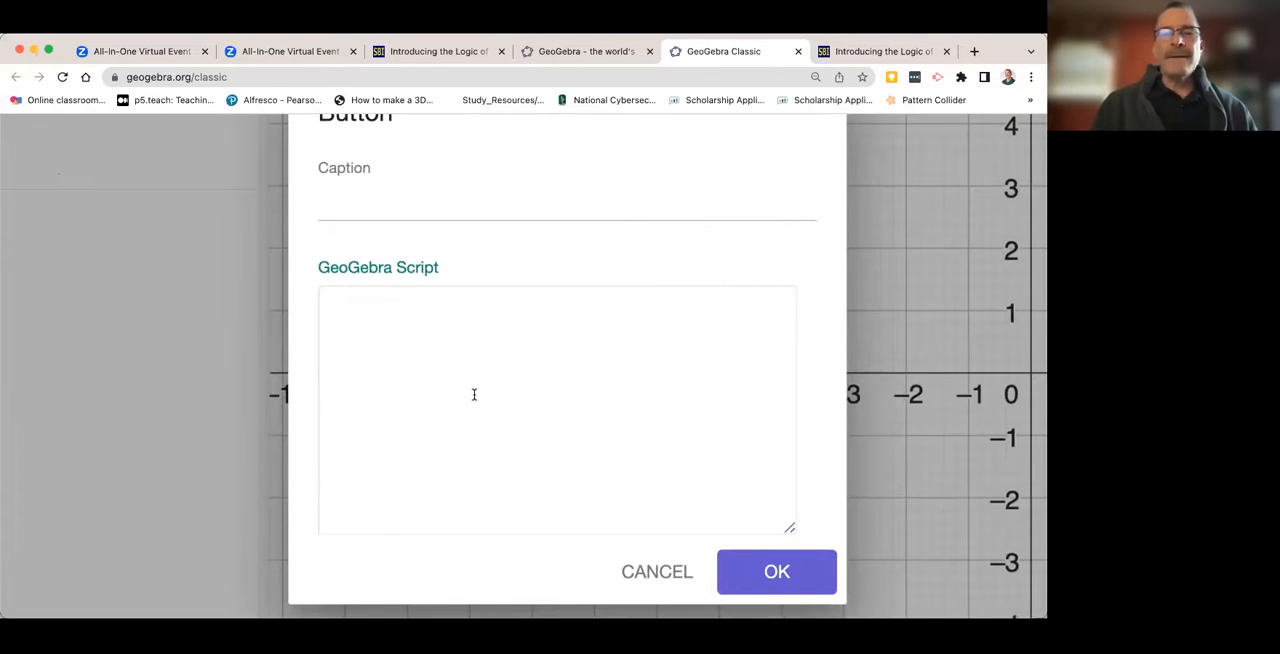
left_click(344, 208)
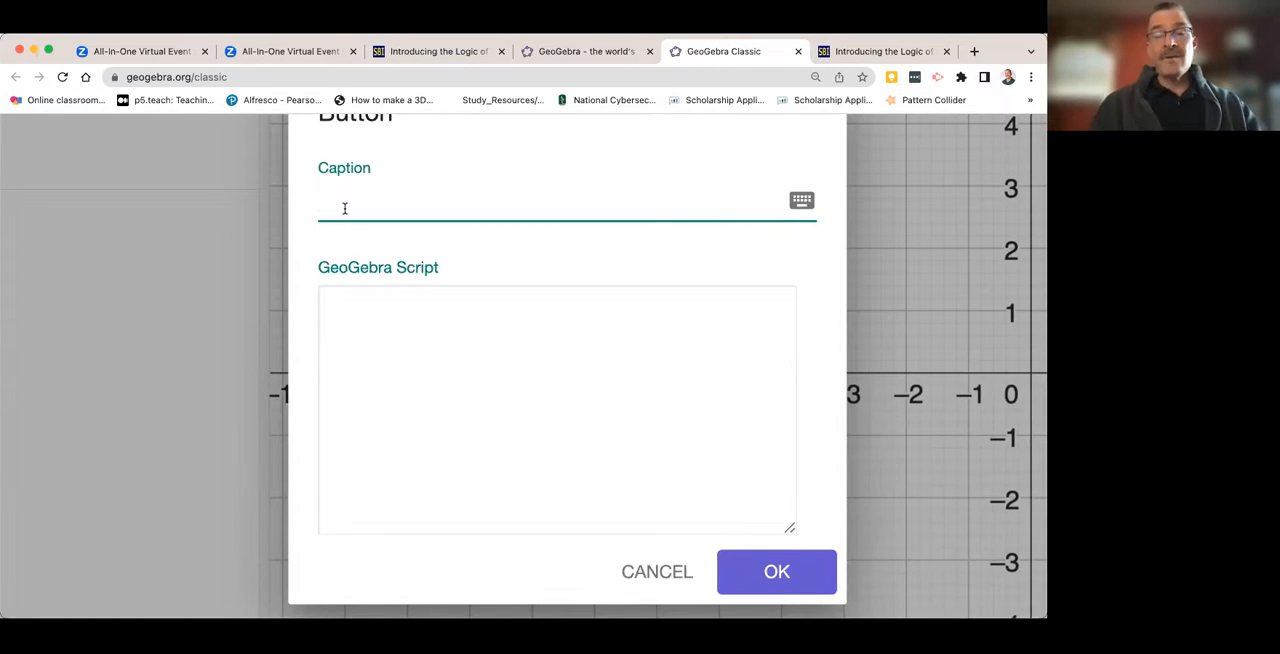
type("Flip")
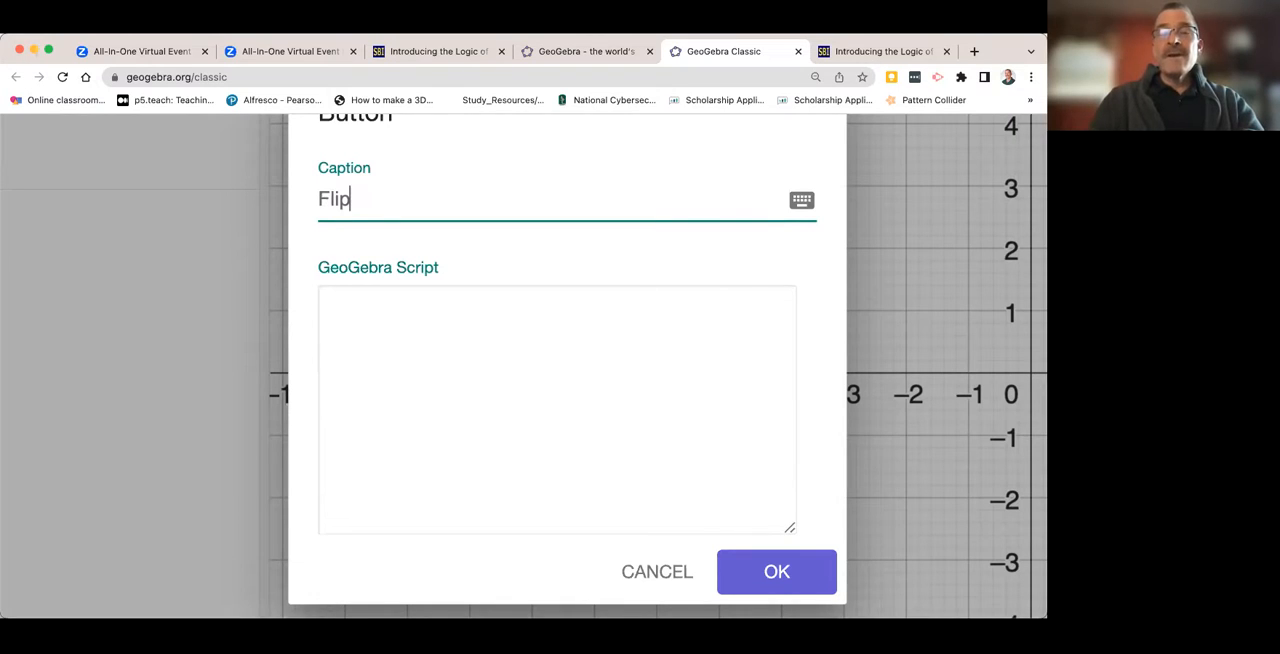
type(" the coin")
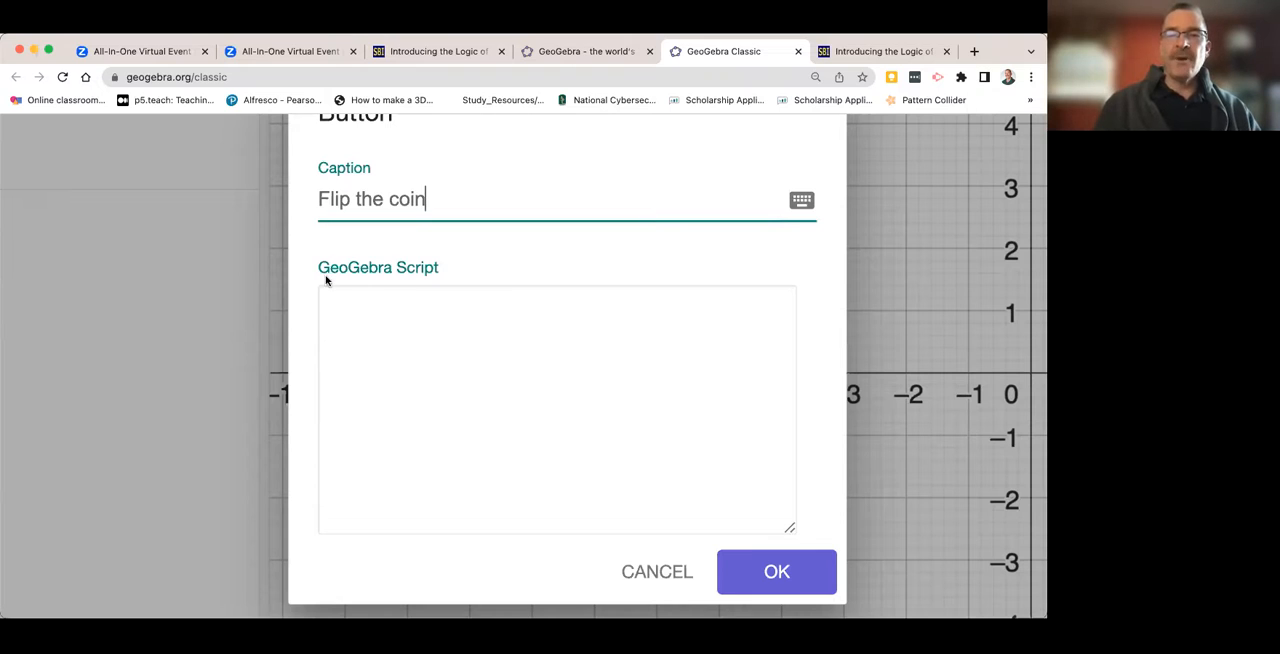
- Give the coin button the GeoGebra script UpdateConstruction() and finish creating it
left_click(347, 305)
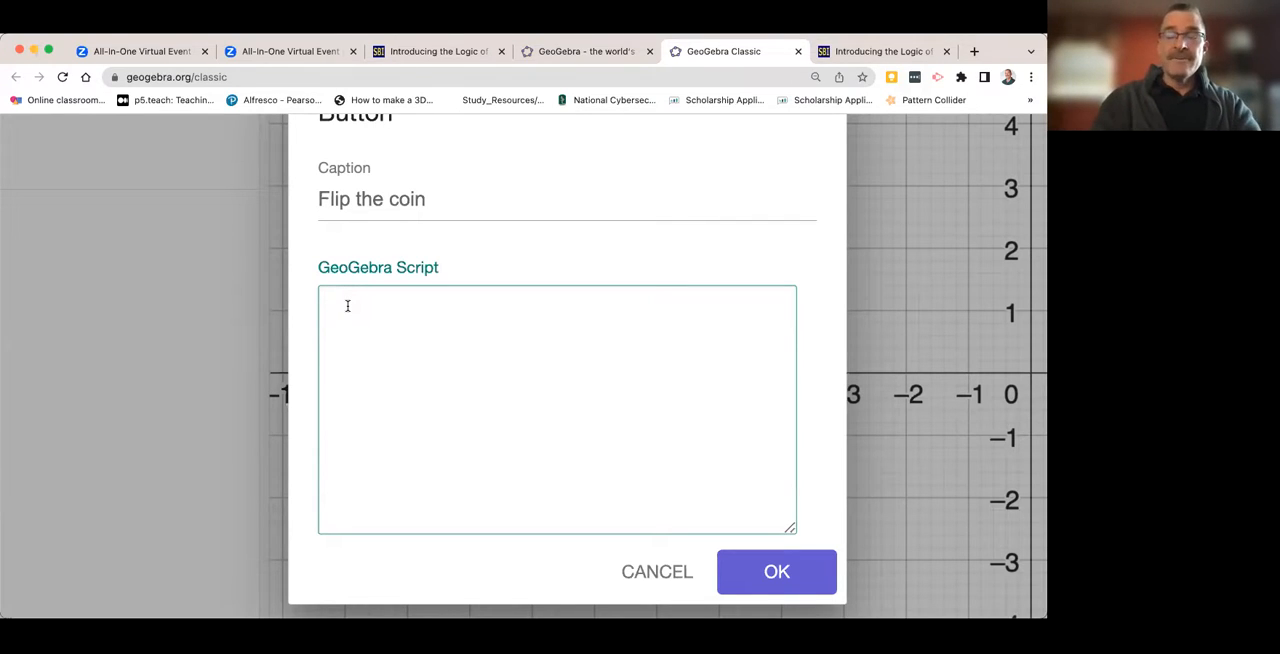
type("U")
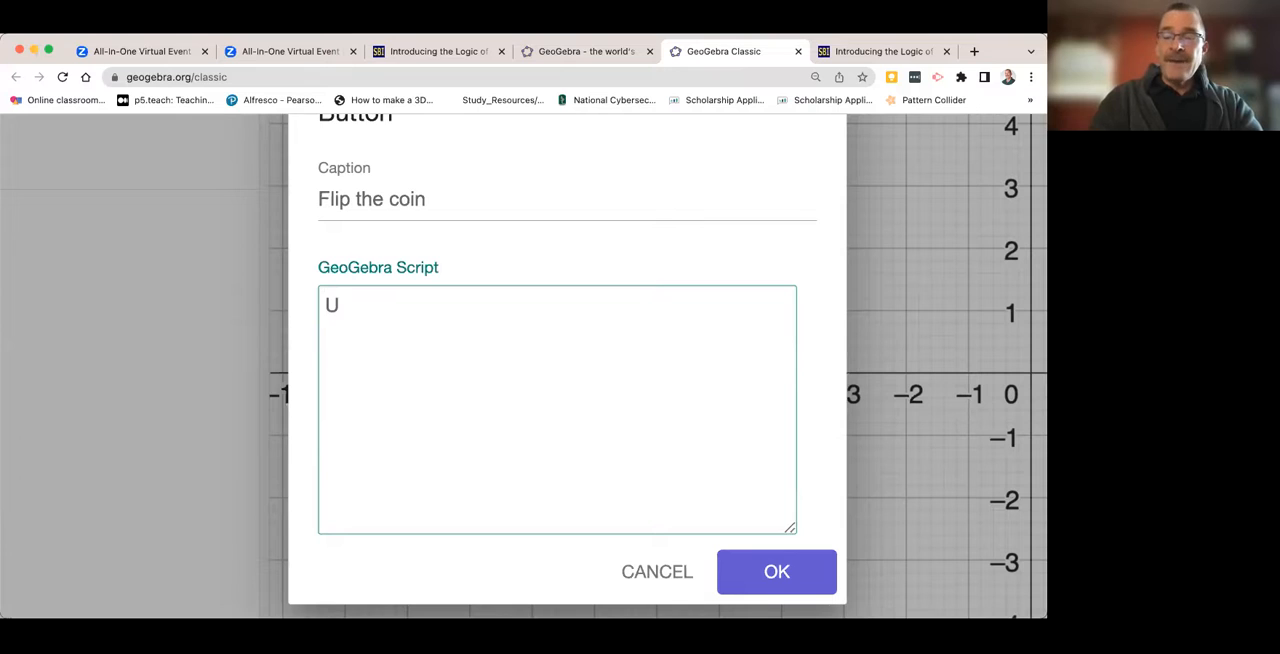
type("pdate")
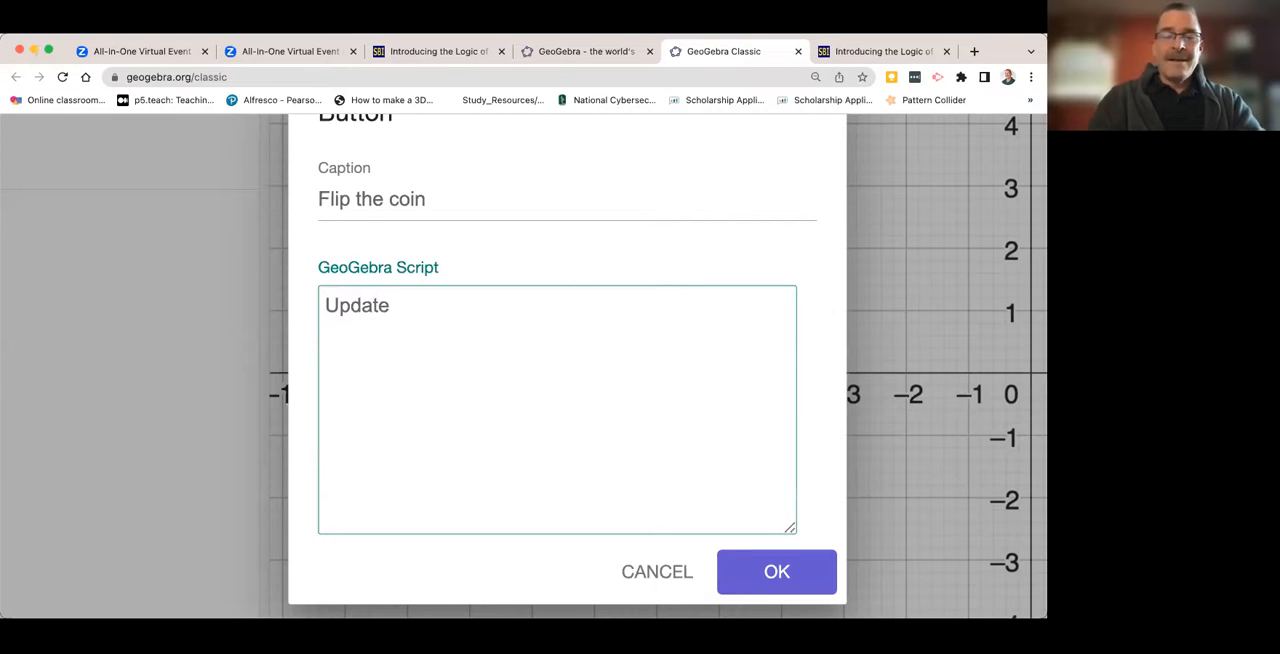
type("Construction")
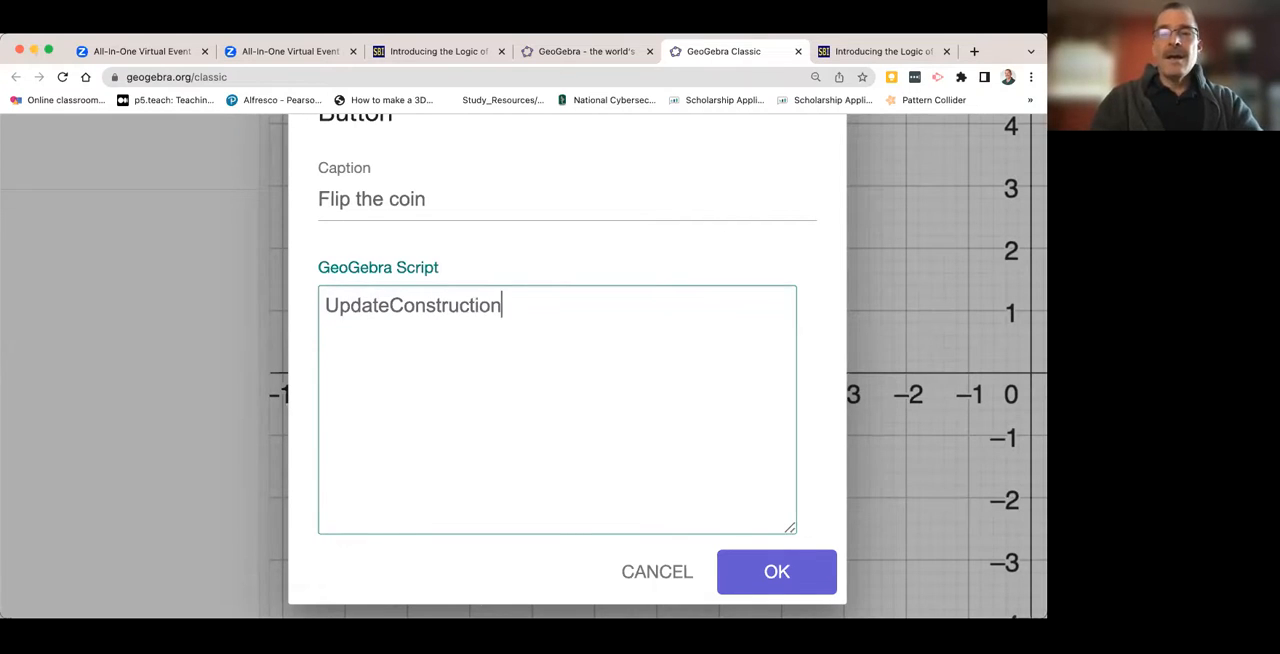
type("()")
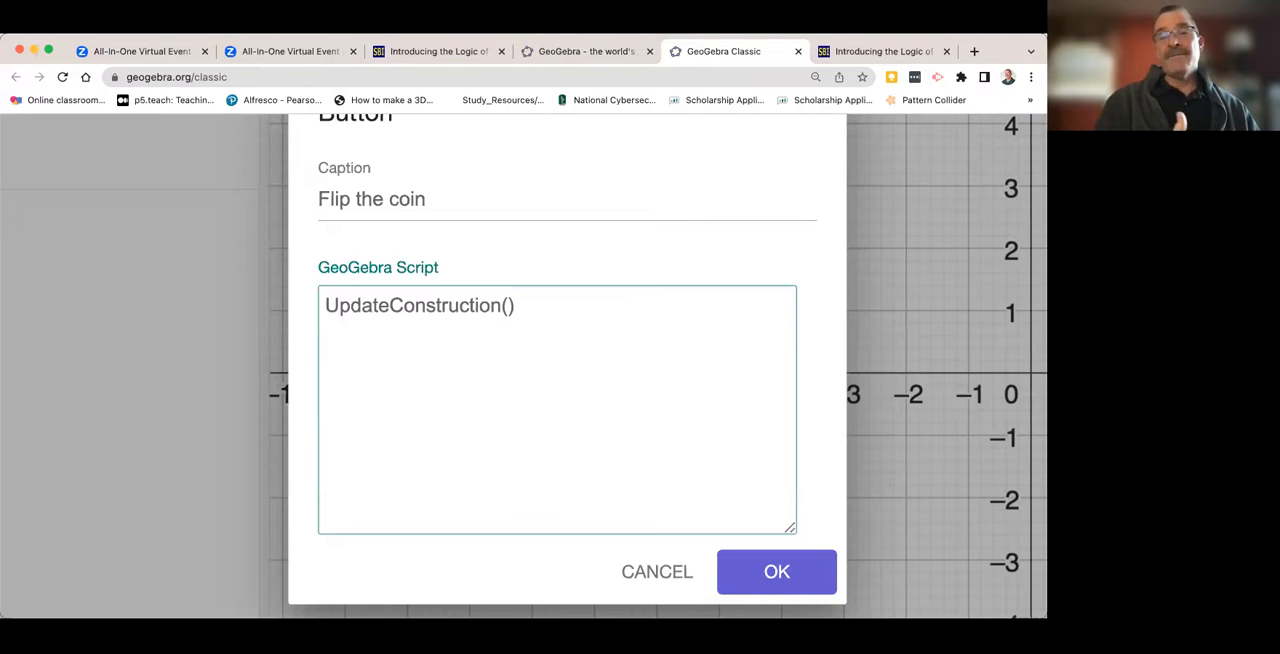
left_click(766, 585)
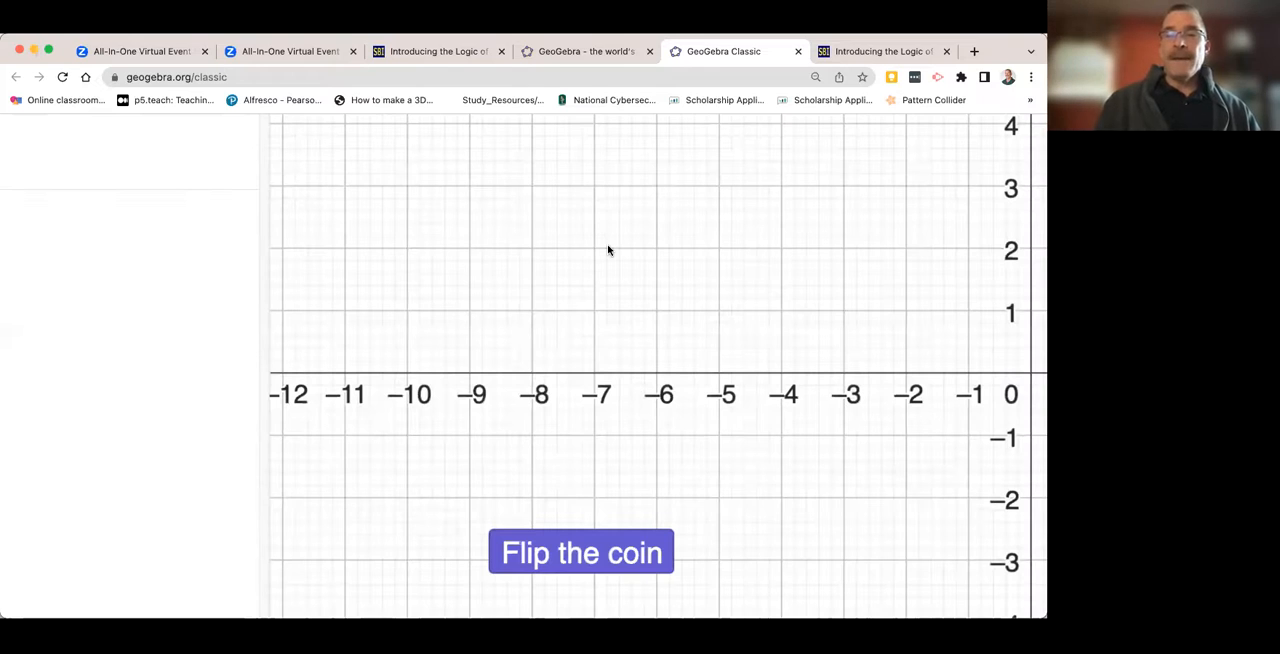
- Reset the browser's page zoom to 100% so the algebra area and toolbar fit beside the graphics
scroll(607, 250, "down", 4)
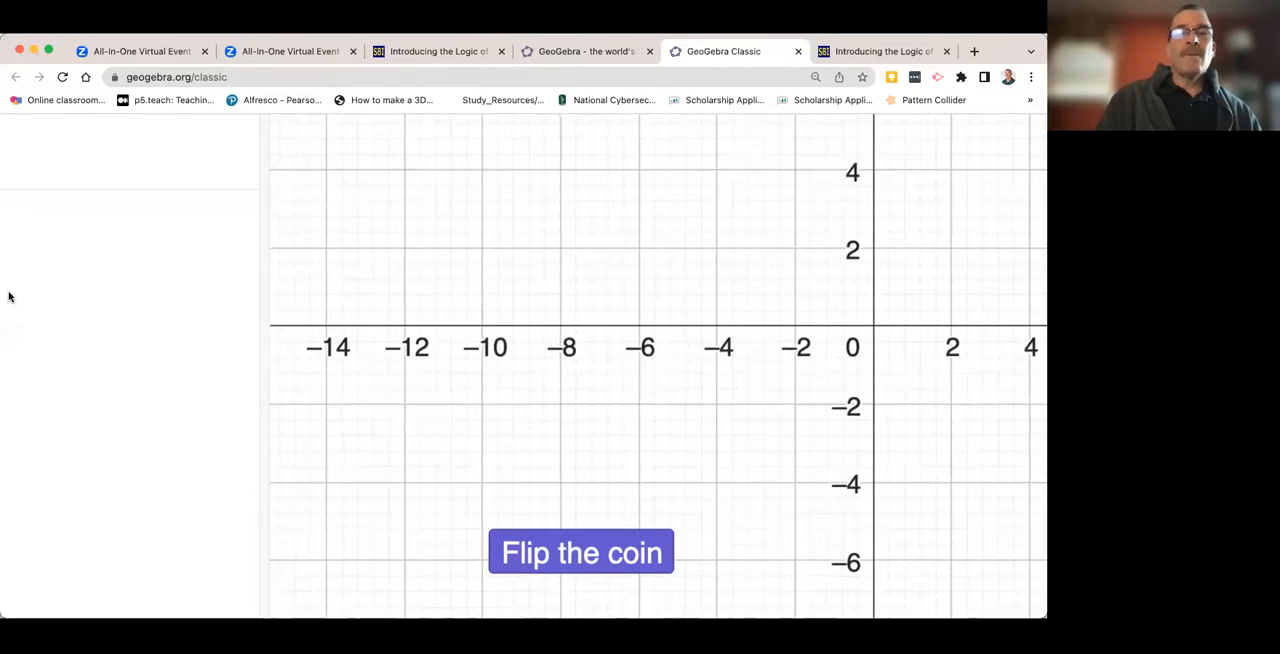
key("super+minus")
key("super+minus")
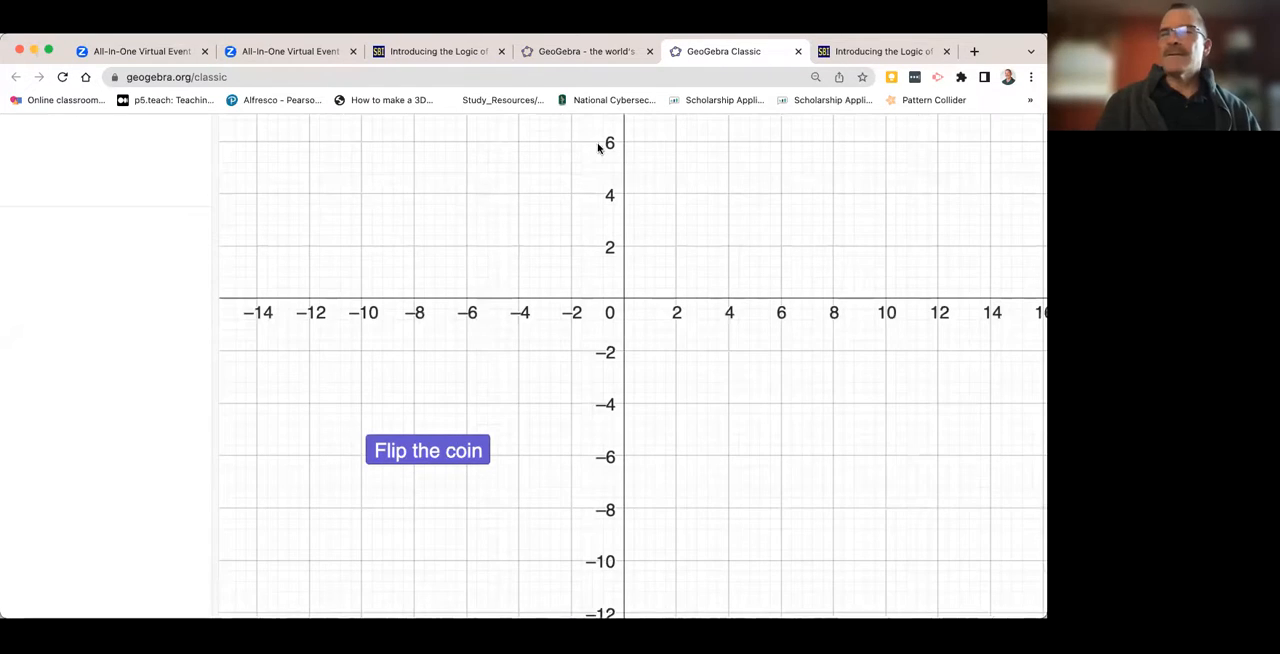
left_click(815, 77)
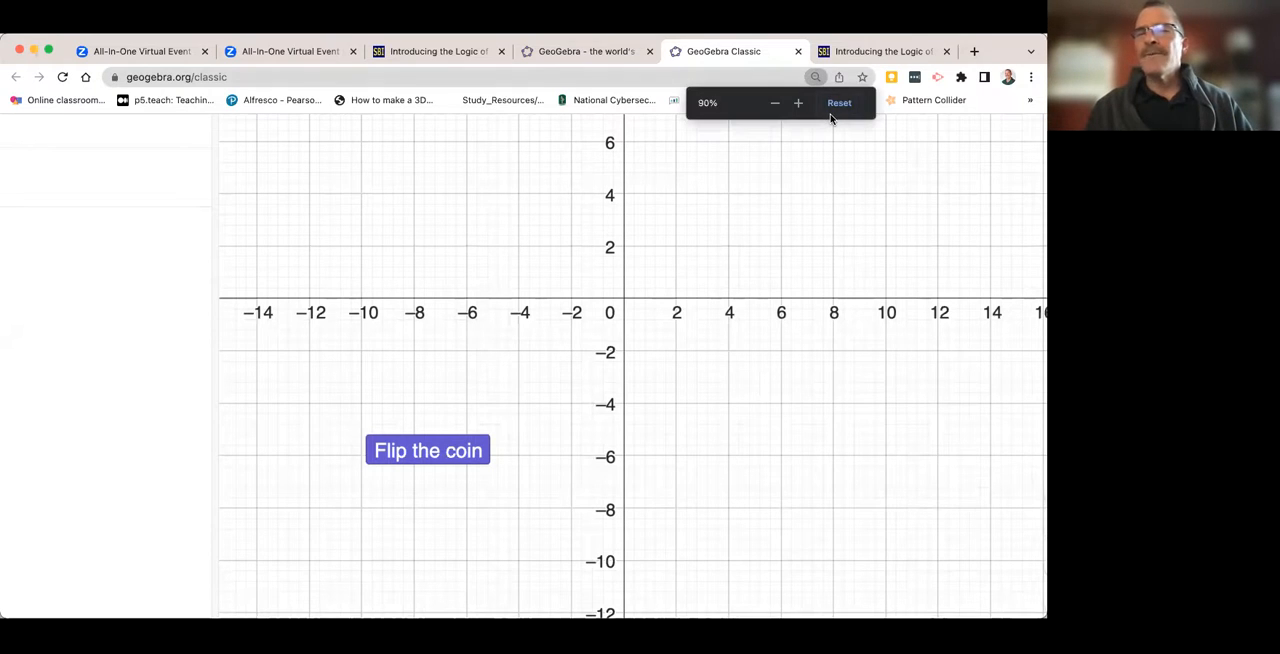
left_click(836, 108)
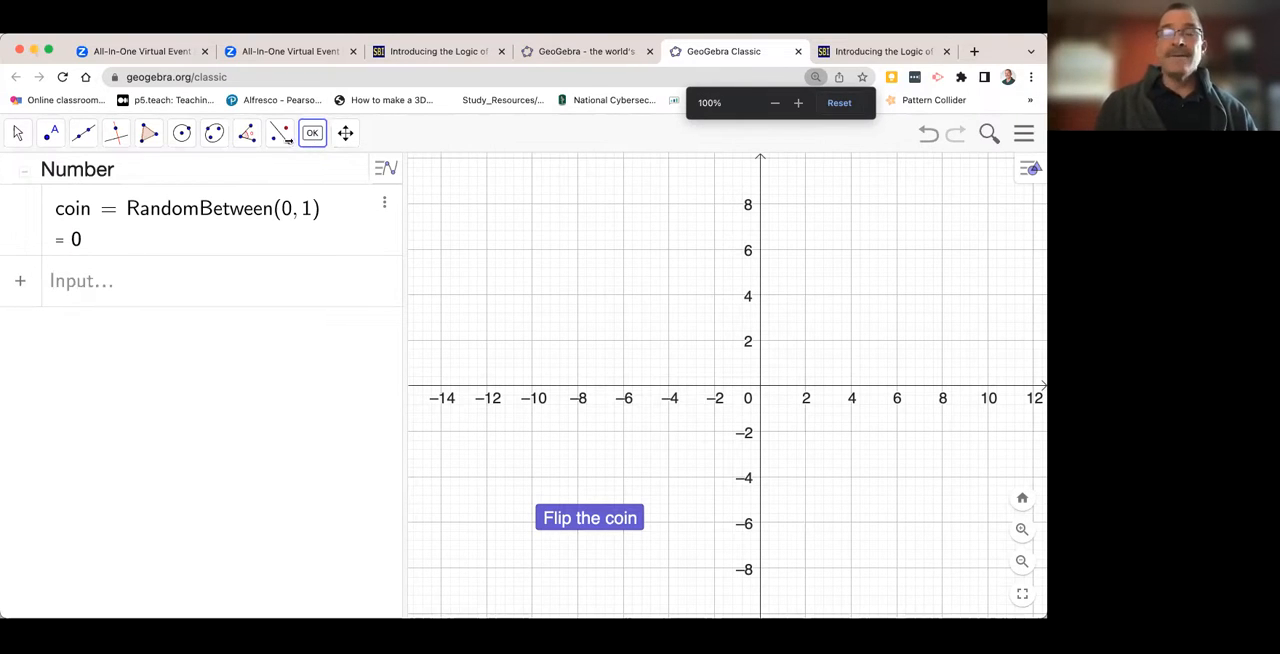
- Switch to the Move tool and test the "Flip the coin" button repeatedly to check the random coin value
left_click(18, 137)
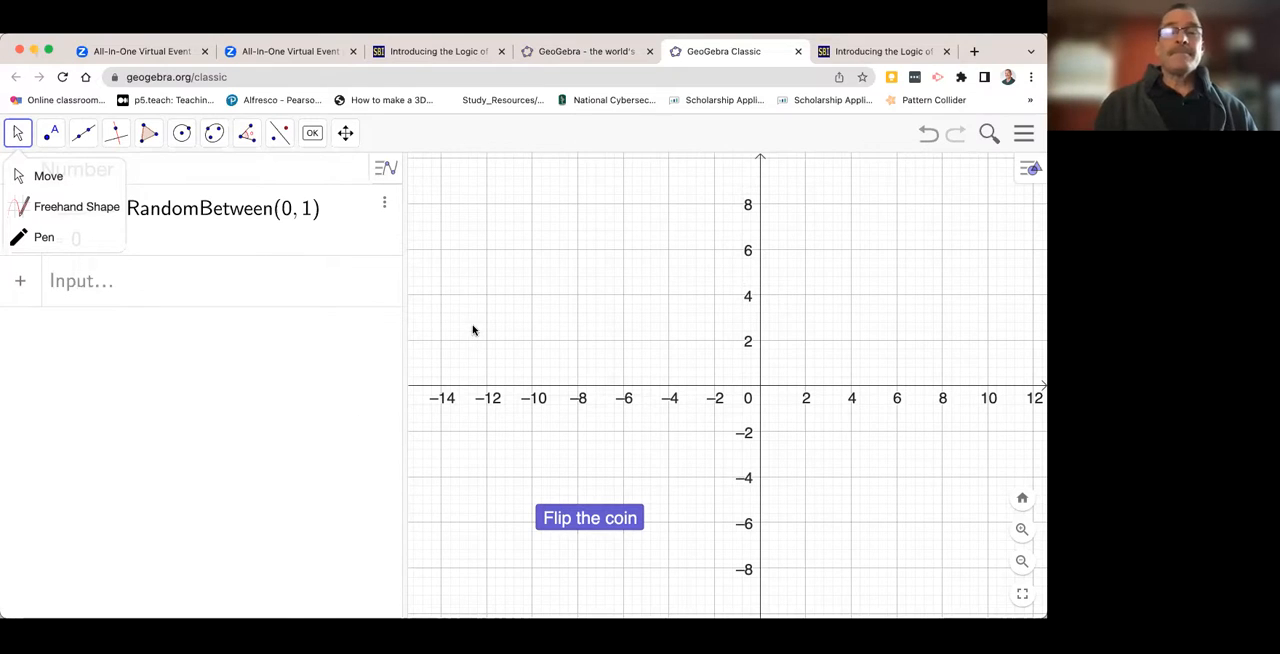
left_click(496, 293)
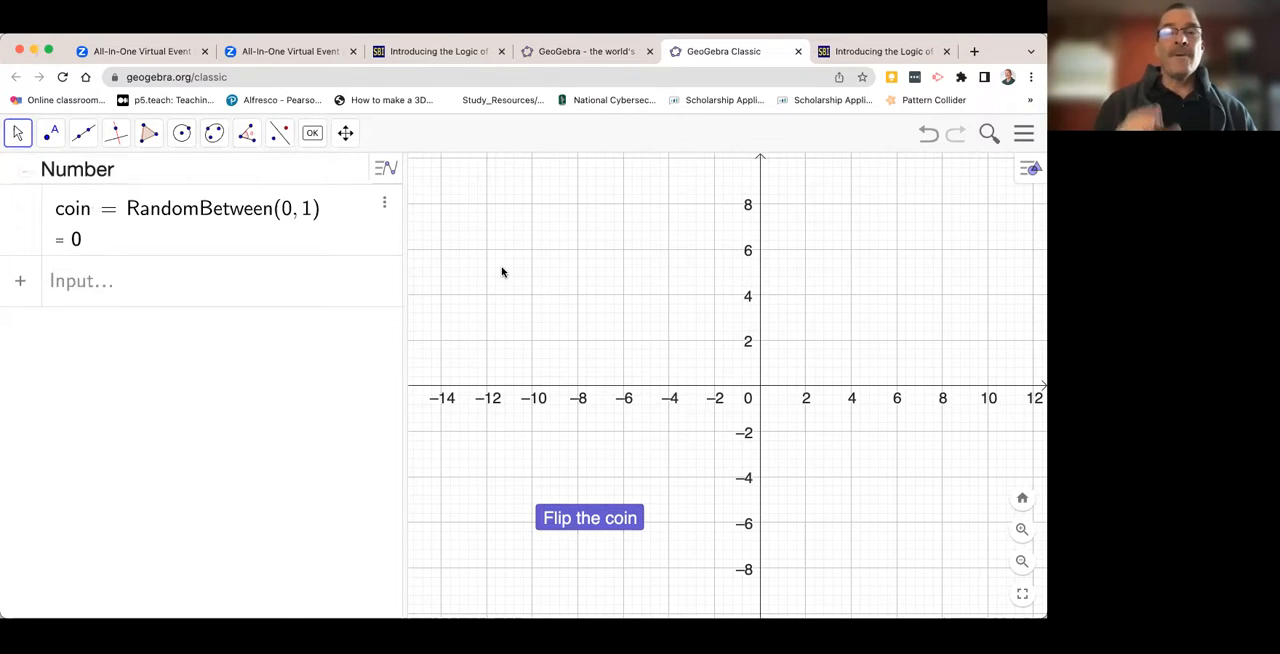
left_click(579, 520)
left_click(579, 520)
left_click(579, 520)
left_click(579, 525)
left_click(579, 522)
left_click(579, 522)
left_click(579, 522)
left_click(579, 520)
left_click(579, 524)
left_click(579, 522)
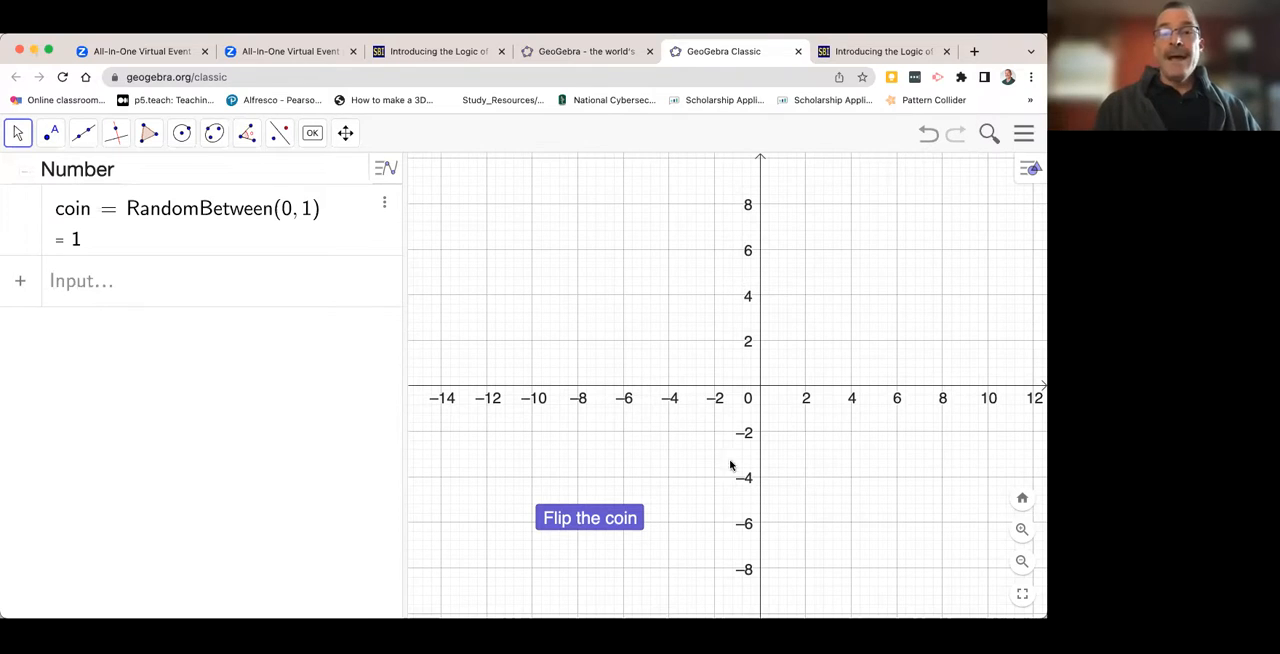
- Widen the algebra area and define a list of 16 coin flips with Sequence(coin, u, 1, 16)
left_click_drag(403, 352, 565, 350)
left_click(86, 289)
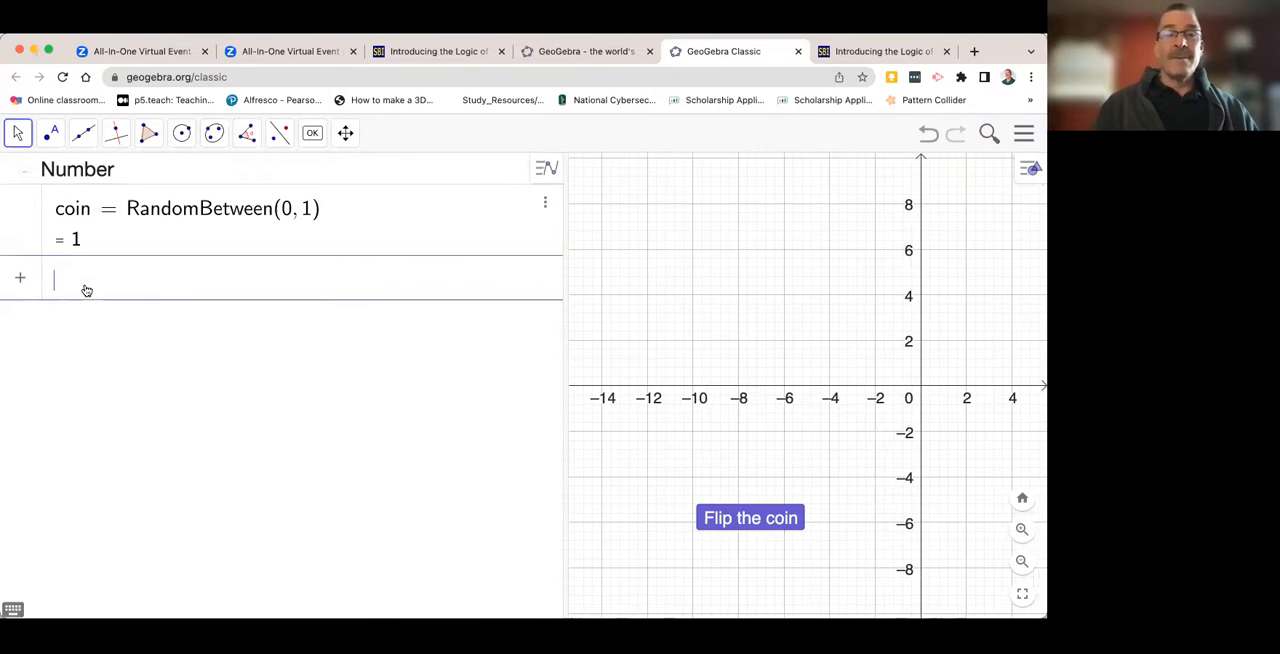
type("seq")
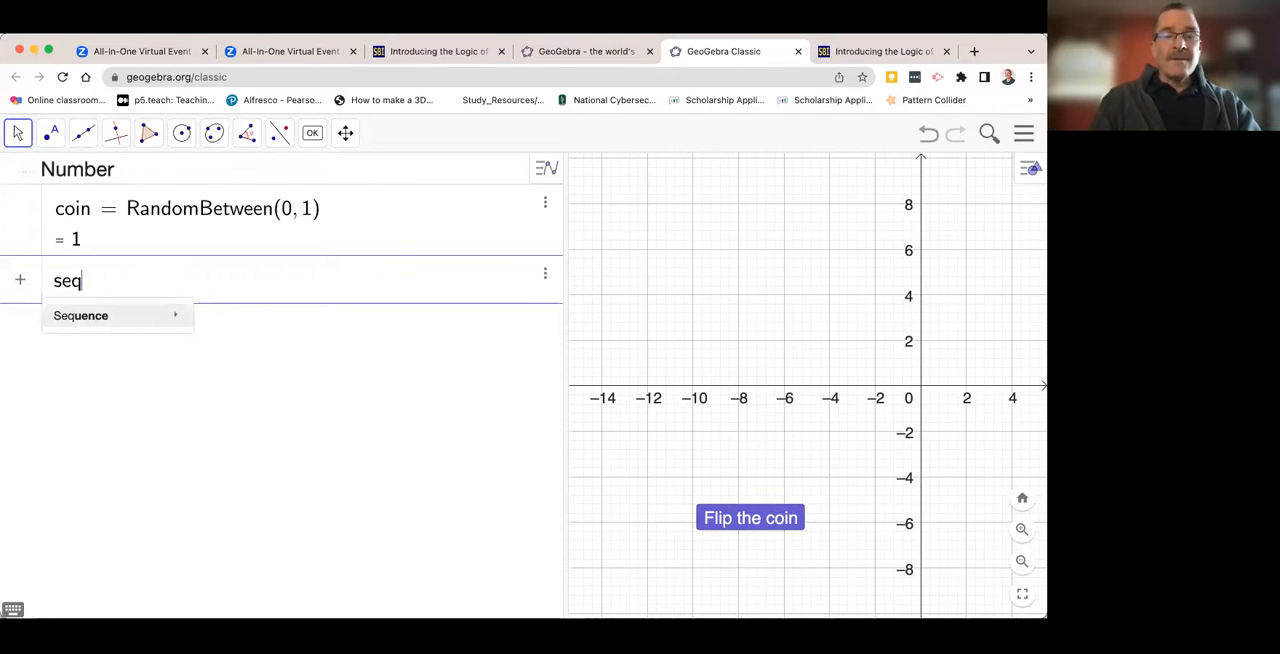
type("uence")
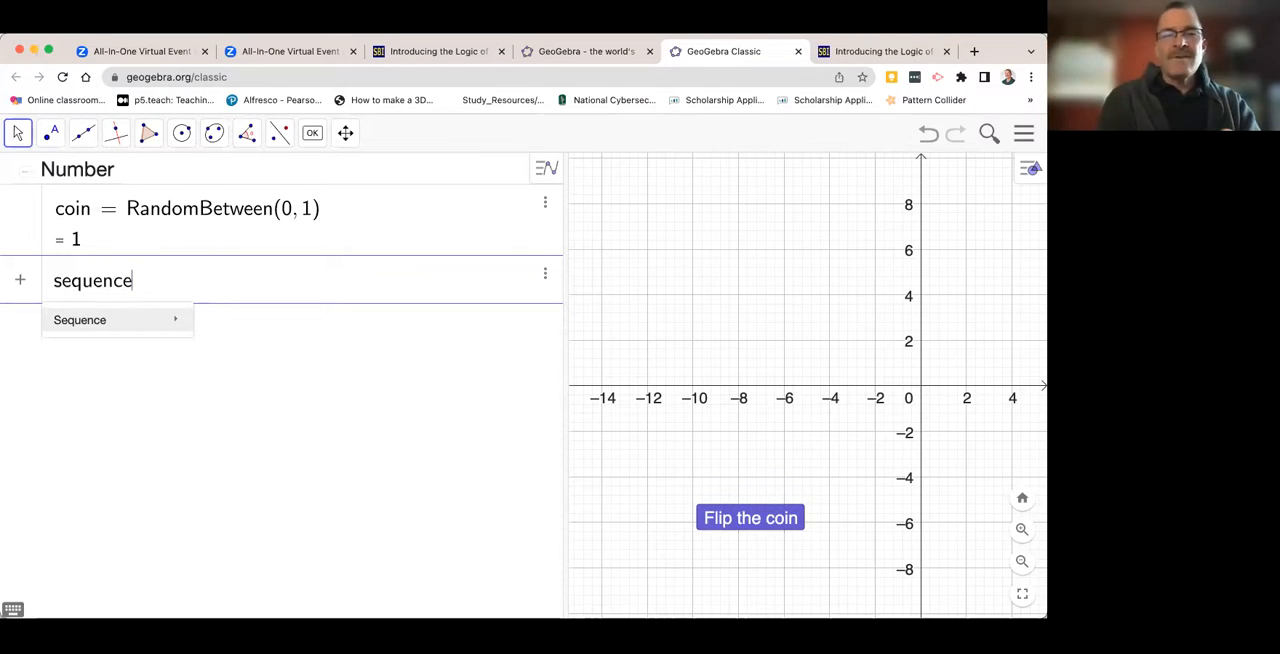
type("(")
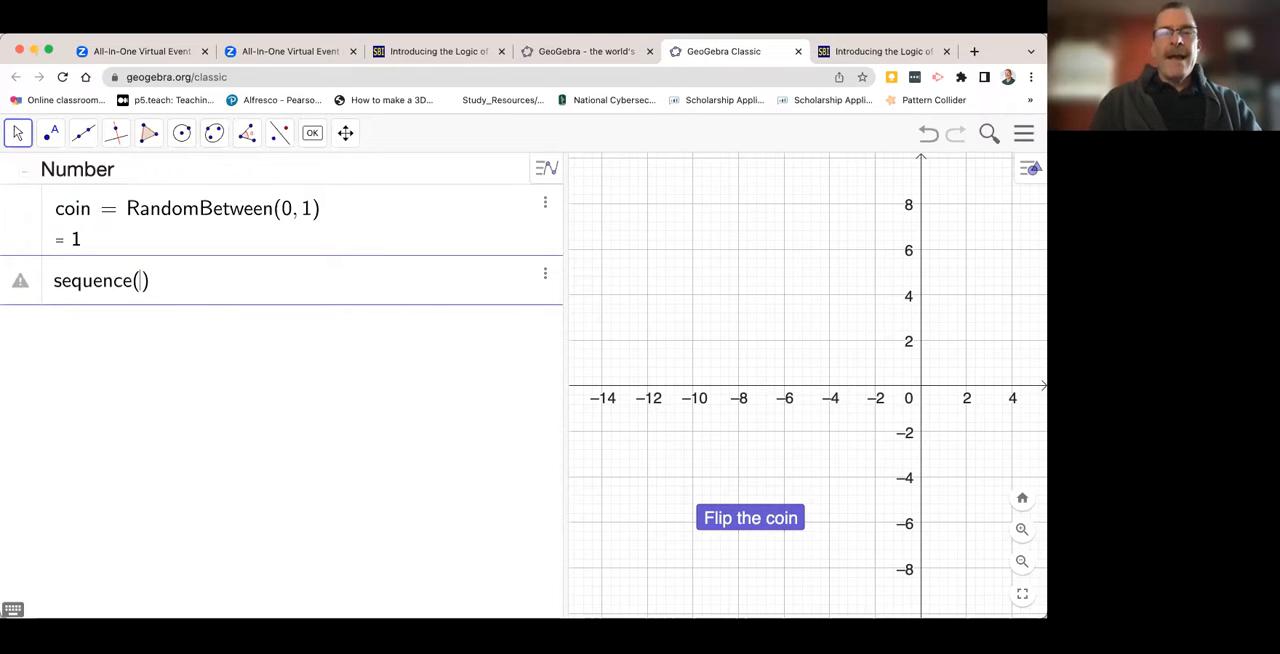
type("coin")
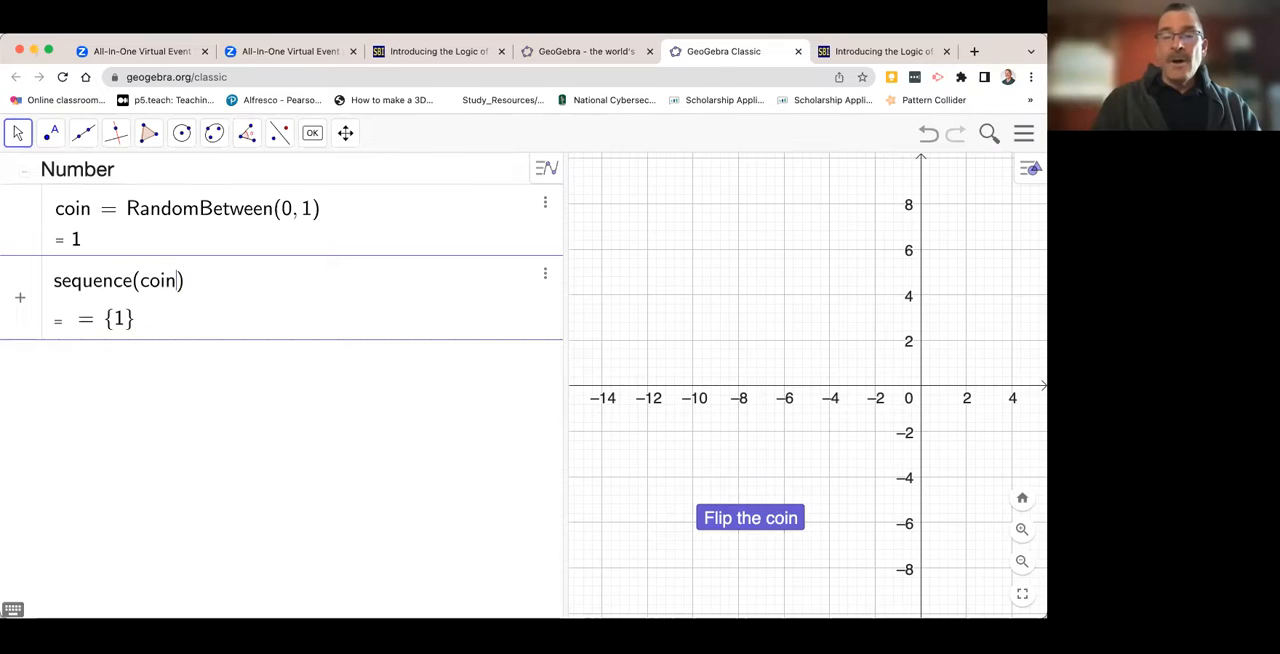
type(",")
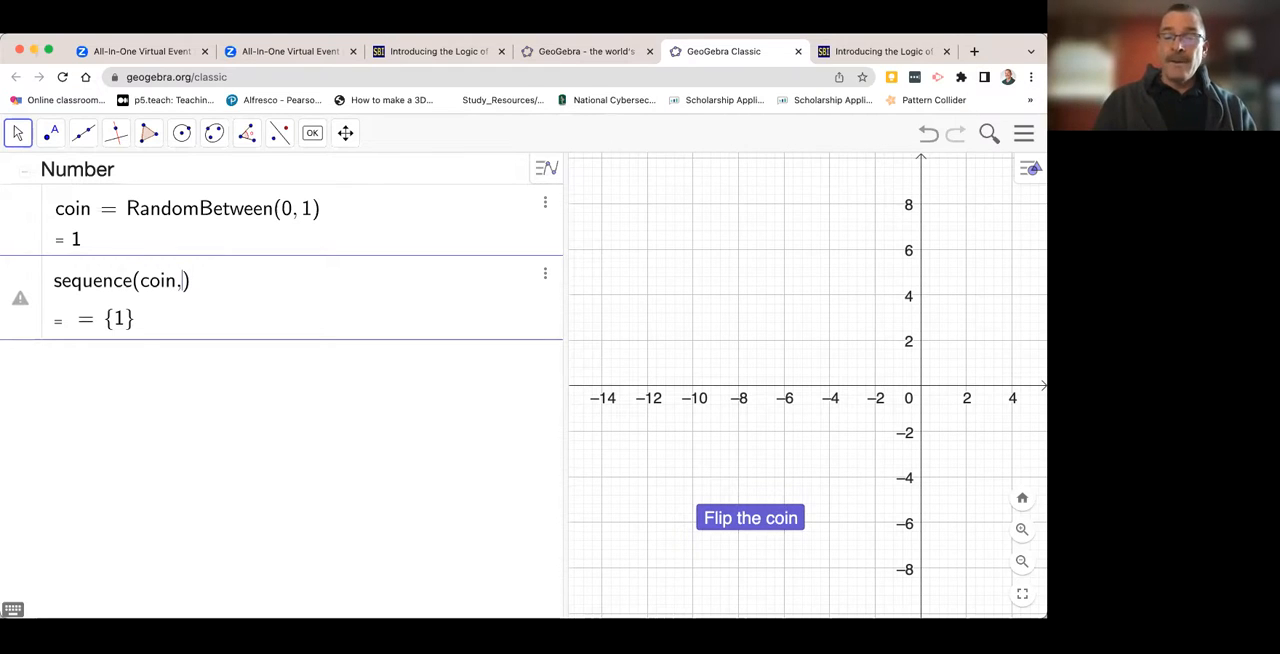
type("u")
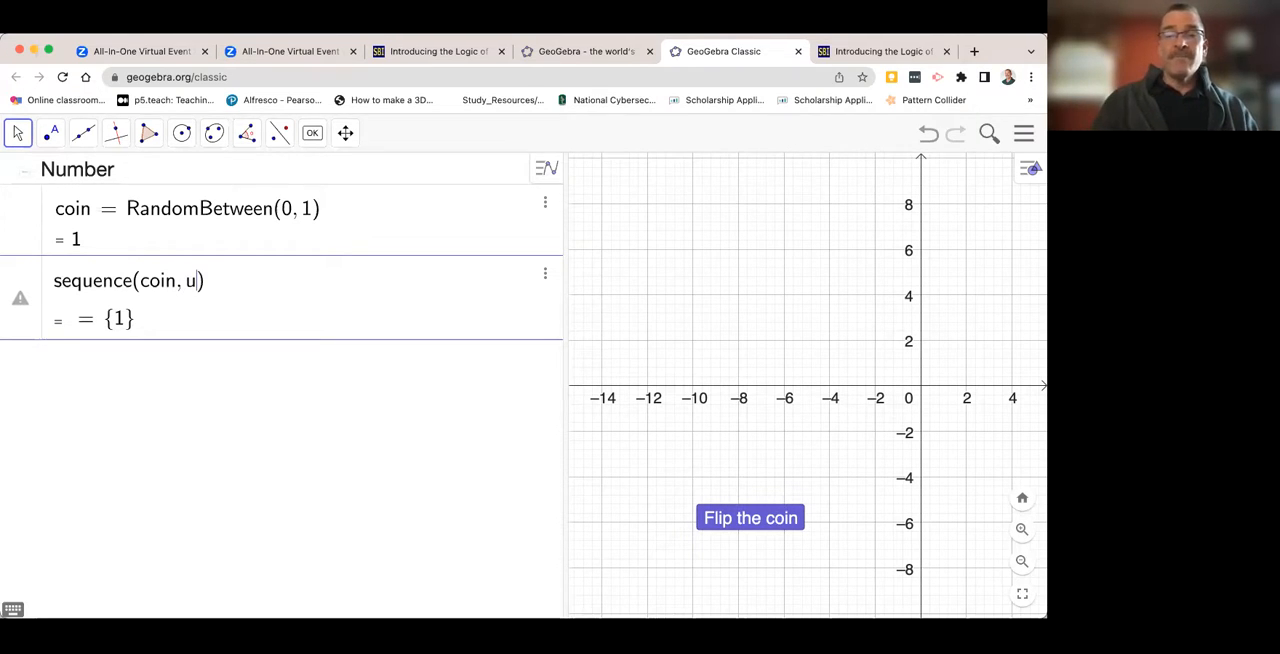
type(", ")
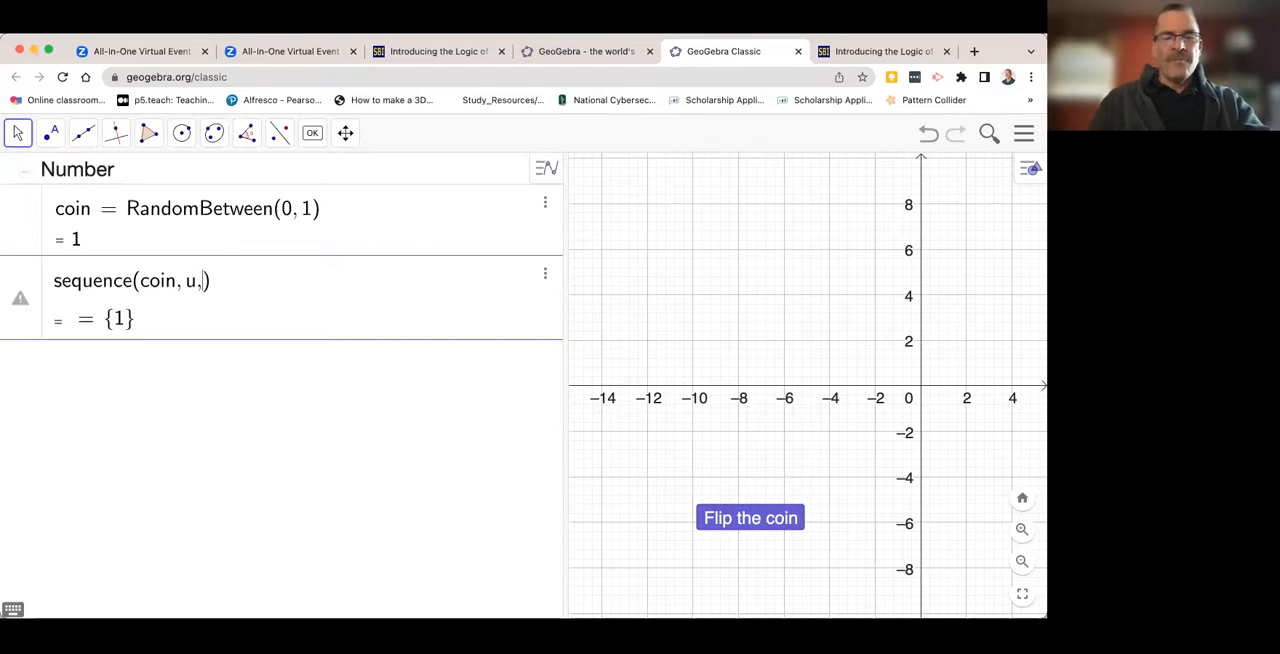
type("1, 1")
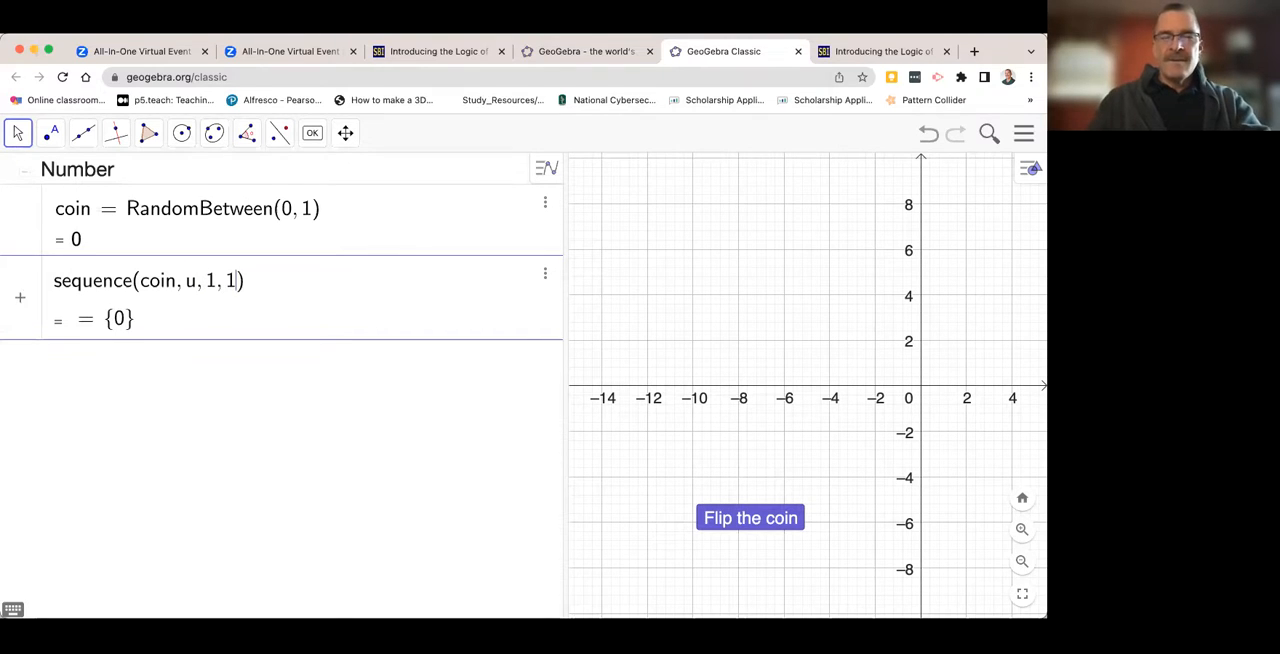
type("6")
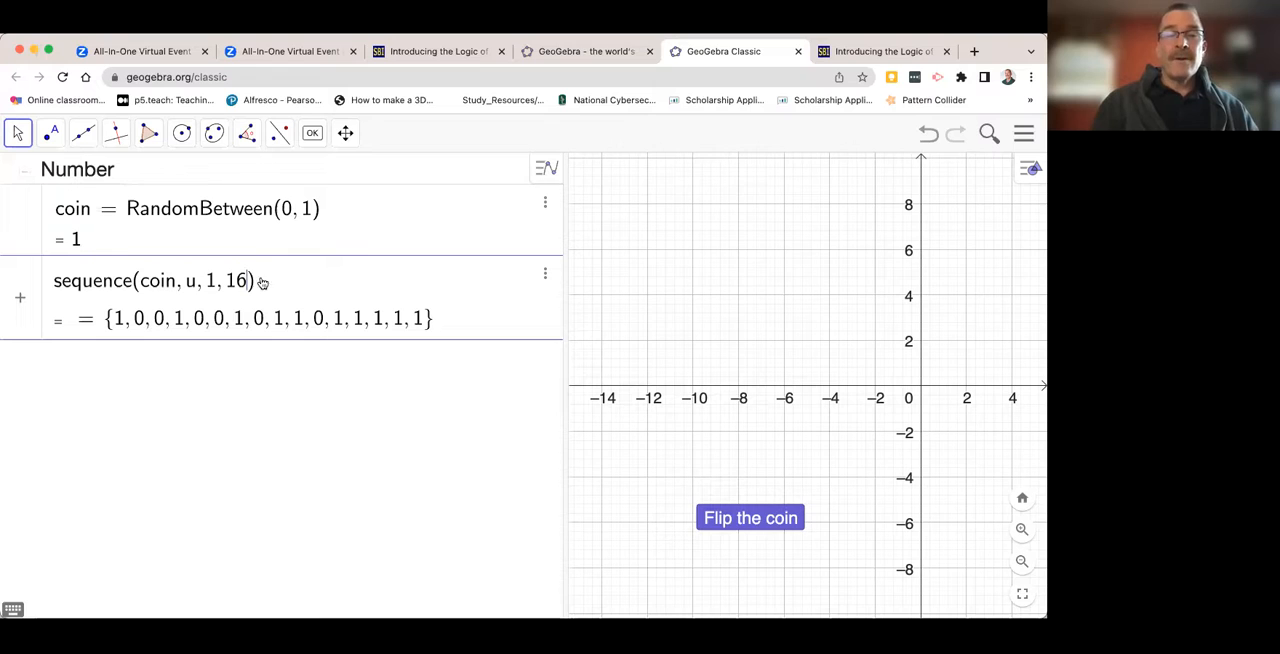
key("Return")
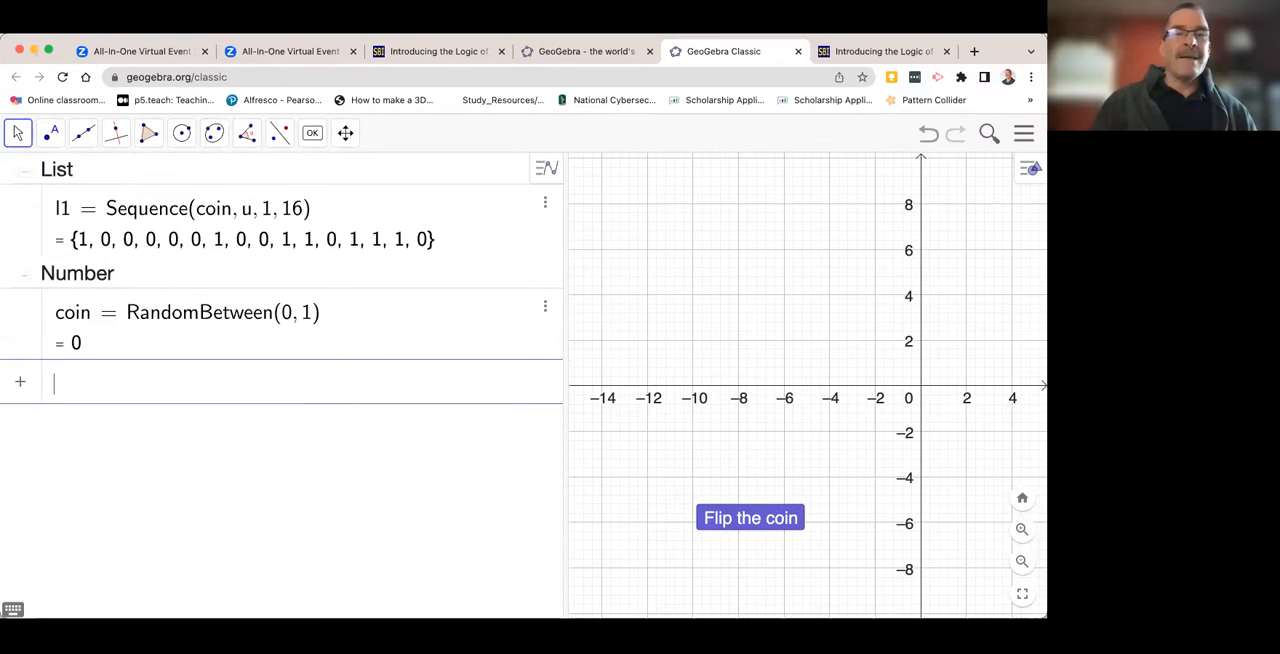
- Run the "Flip the coin" button several times to check that the list of 16 flips regenerates
left_click(723, 525)
left_click(723, 525)
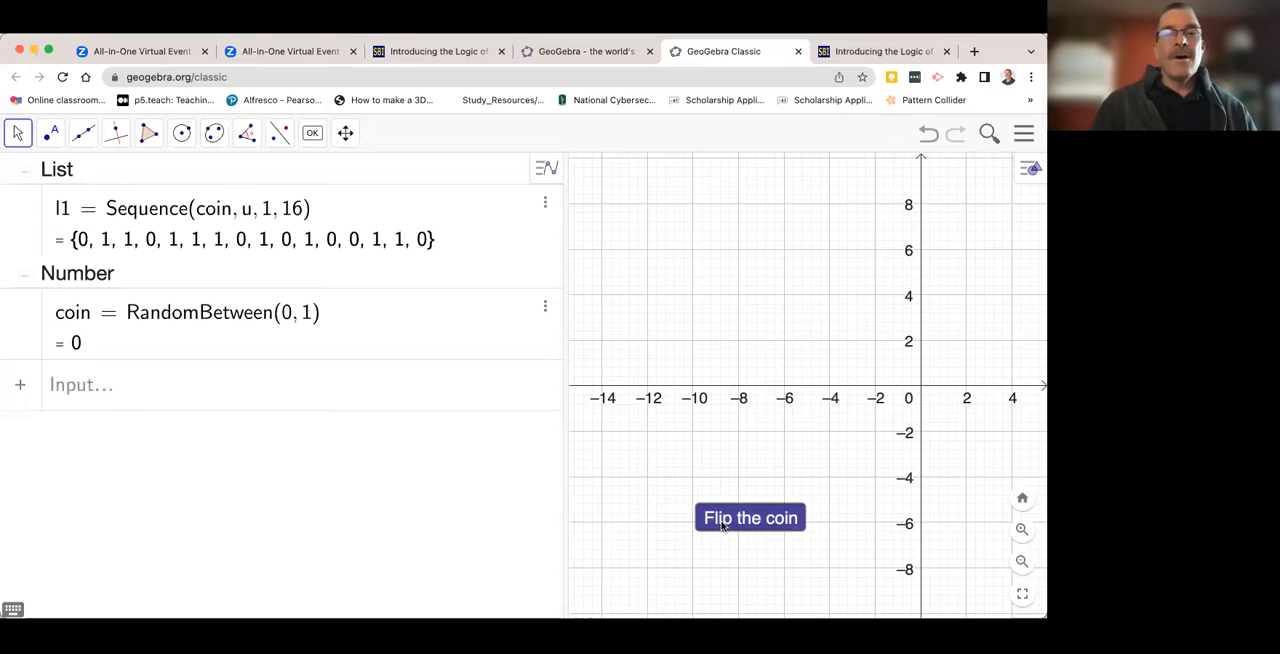
left_click(723, 525)
left_click(723, 525)
left_click(723, 525)
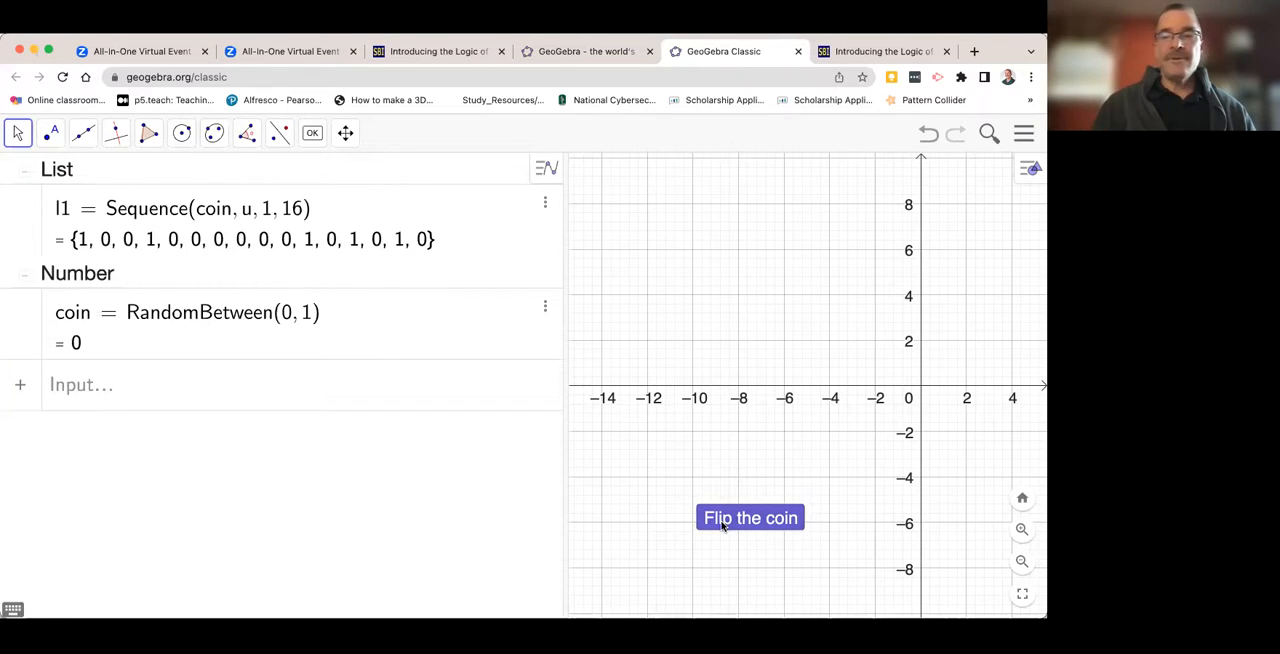
left_click(740, 520)
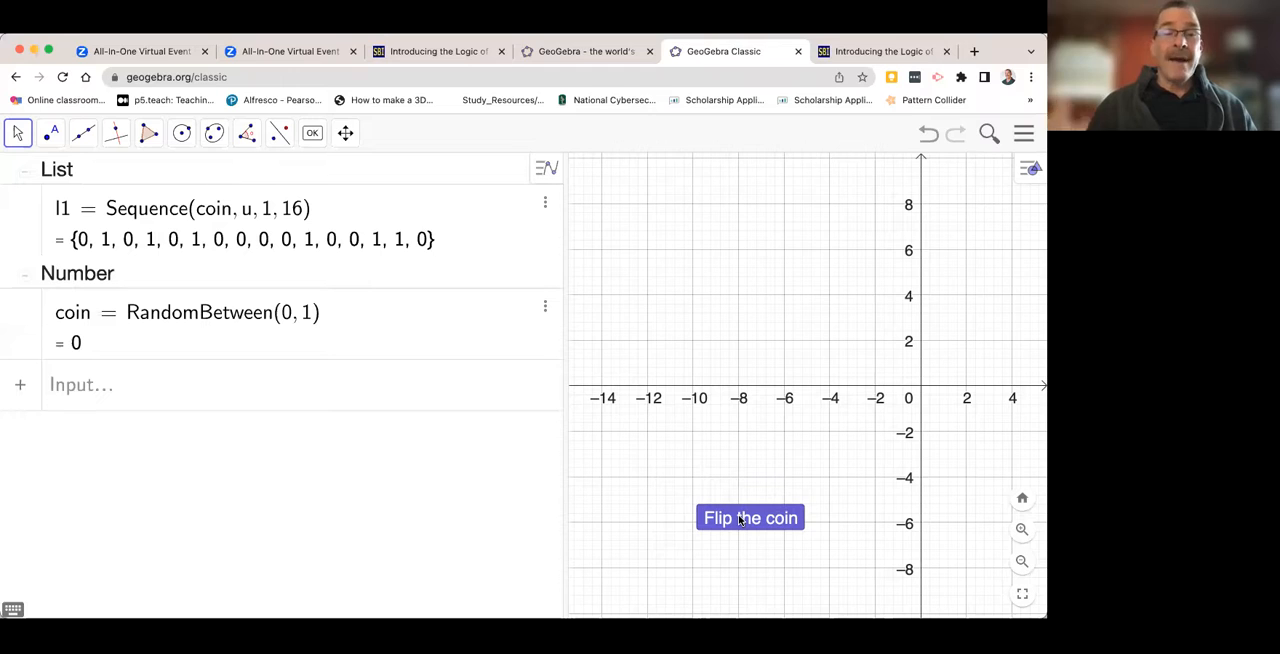
- Define a number correct = Sum(l1) that adds up the values in the flip list
left_click(70, 400)
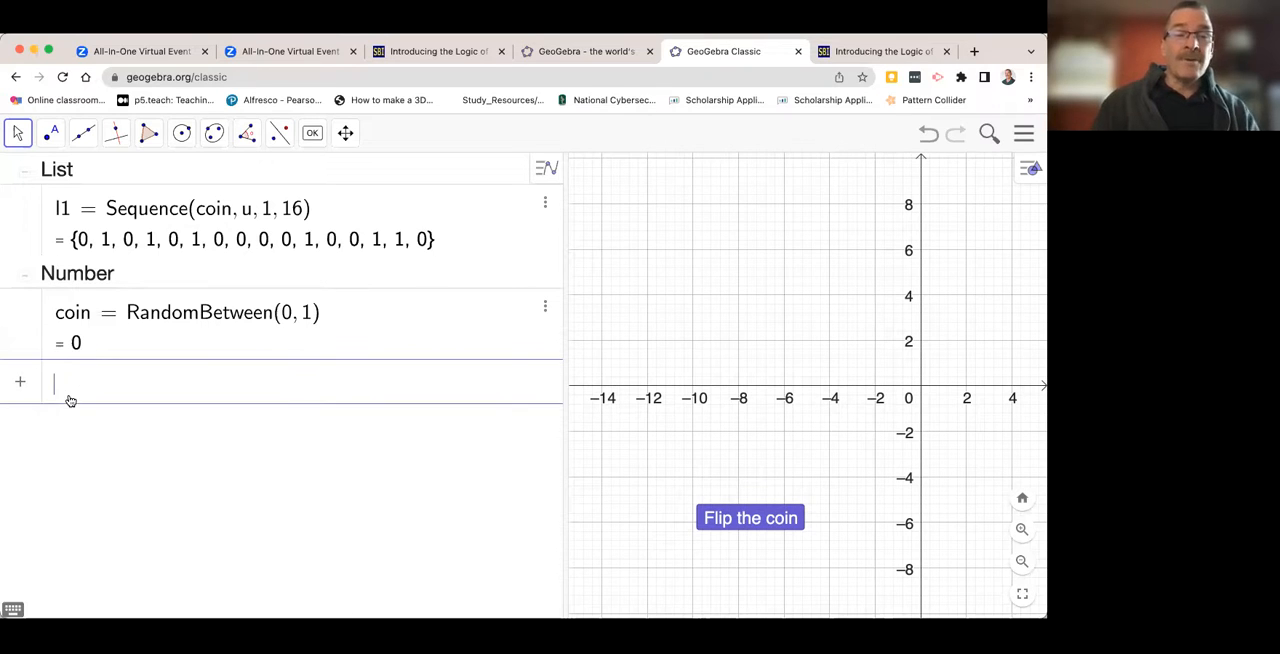
type("sum")
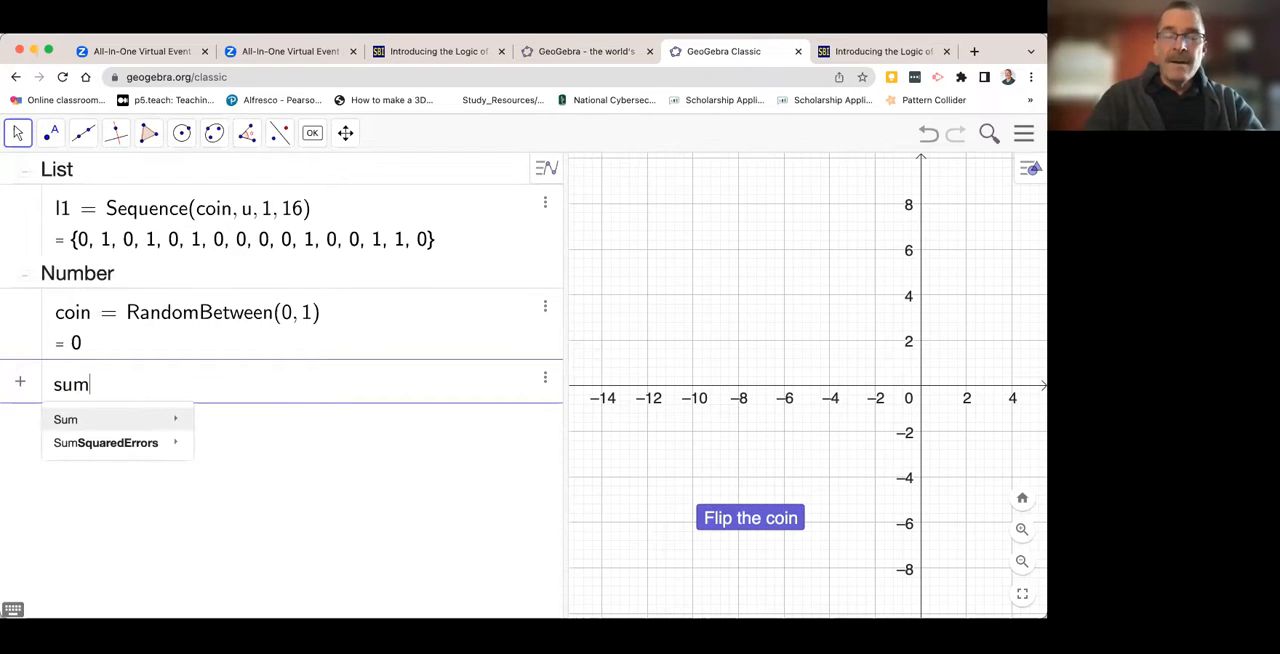
type("(")
type("l1")
key("Return")
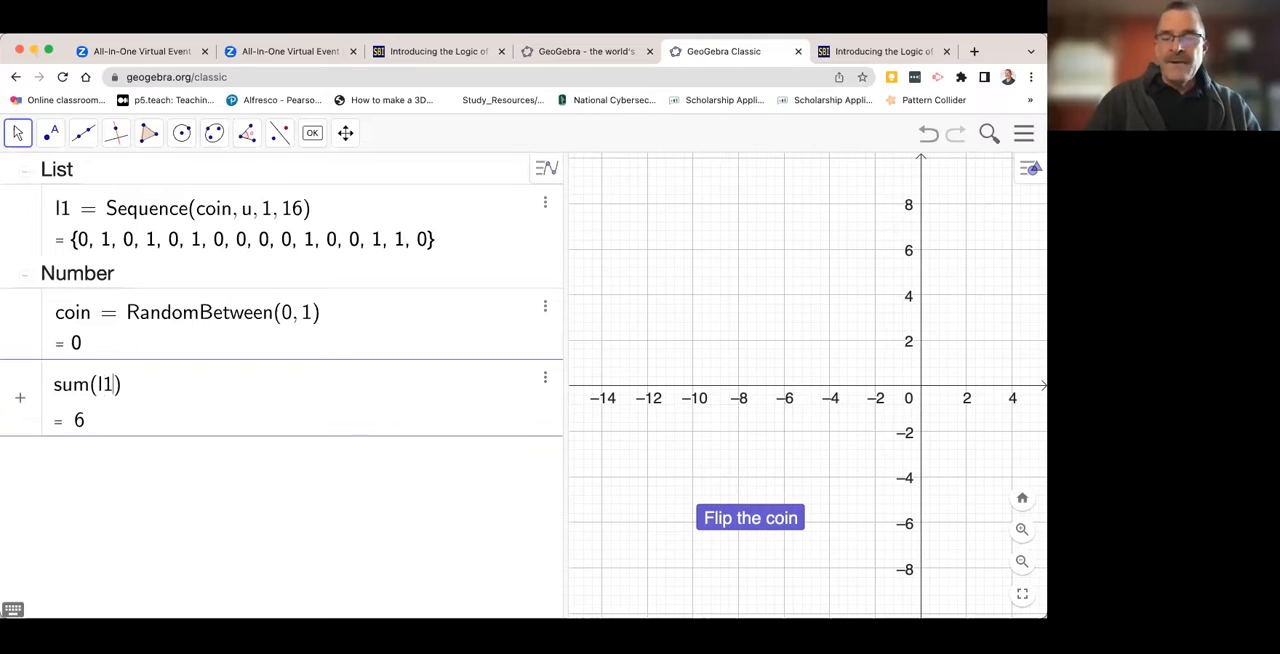
key("Left")
key("Left")
key("Left")
key("Left")
key("Left")
key("Left")
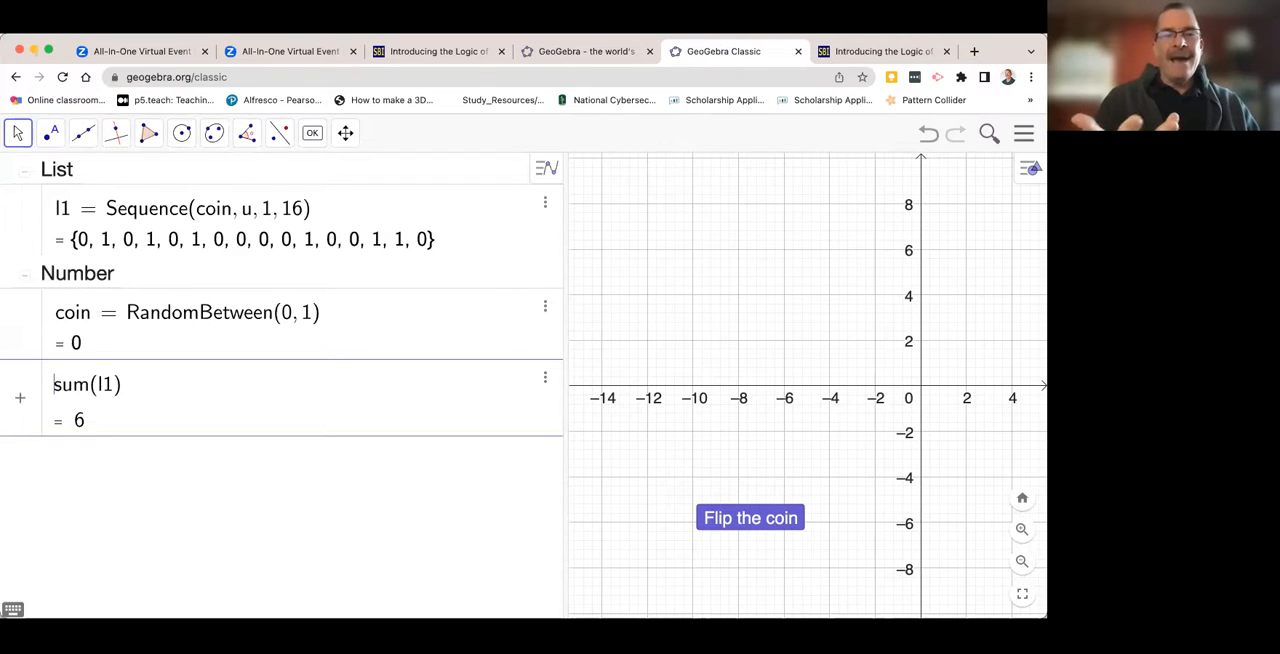
type("corr")
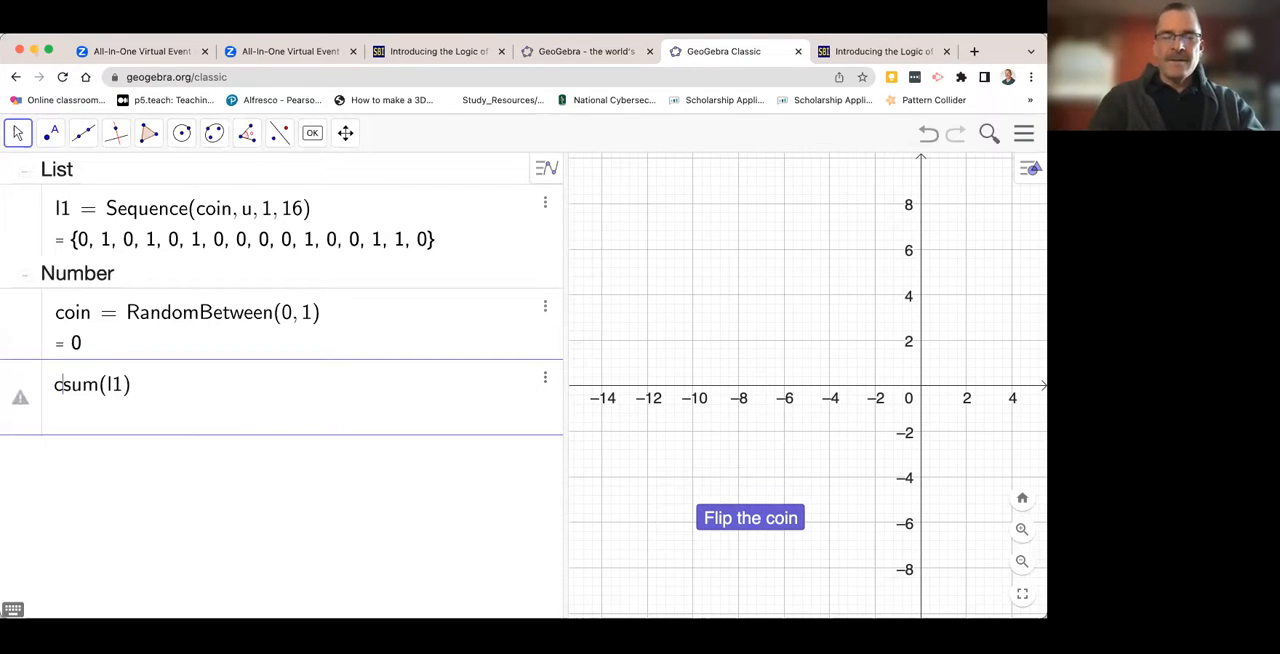
type("ect ")
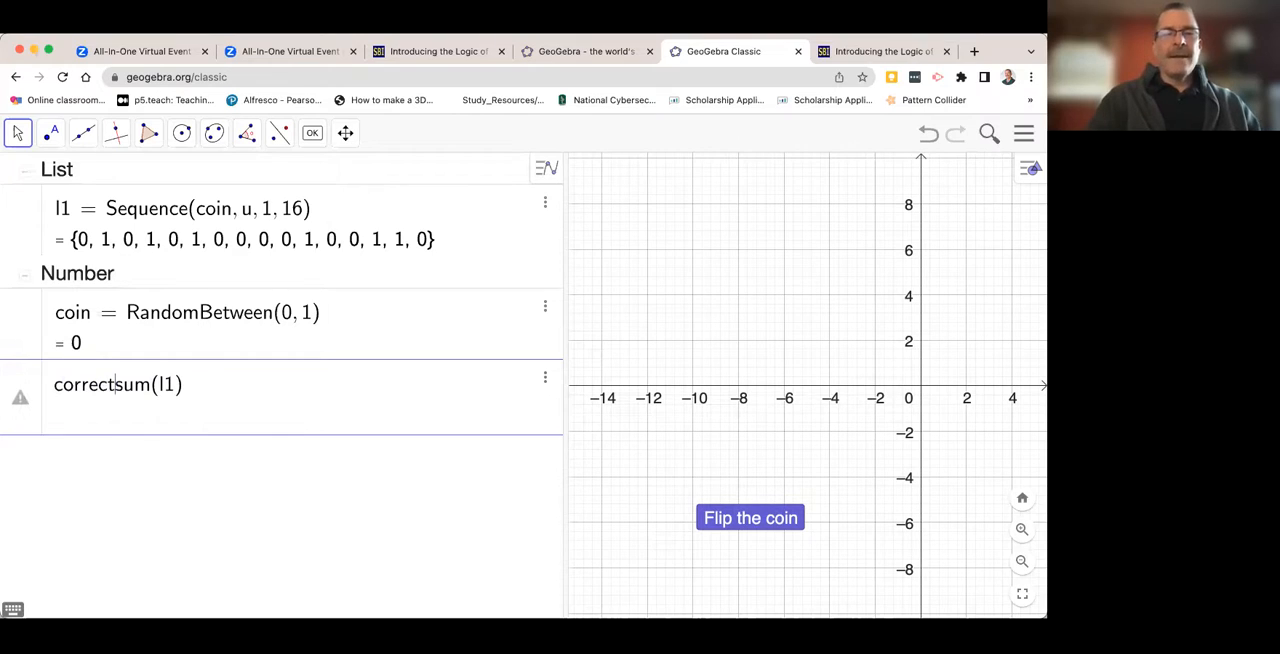
type("=")
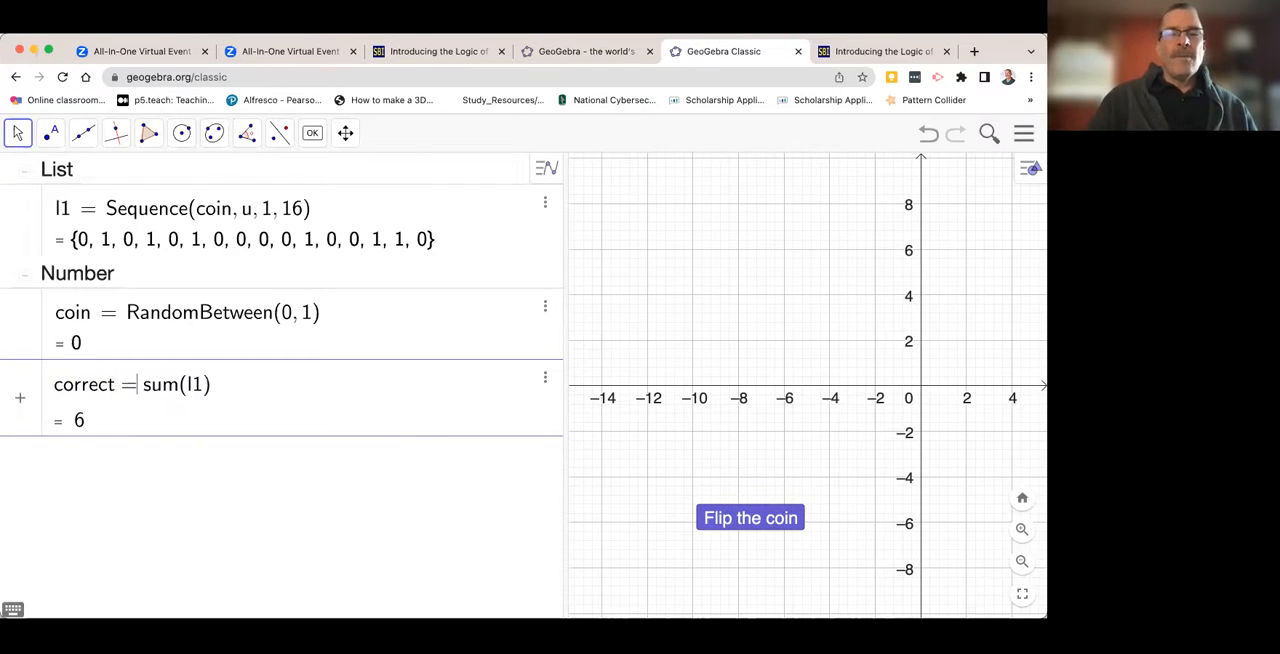
key("Return")
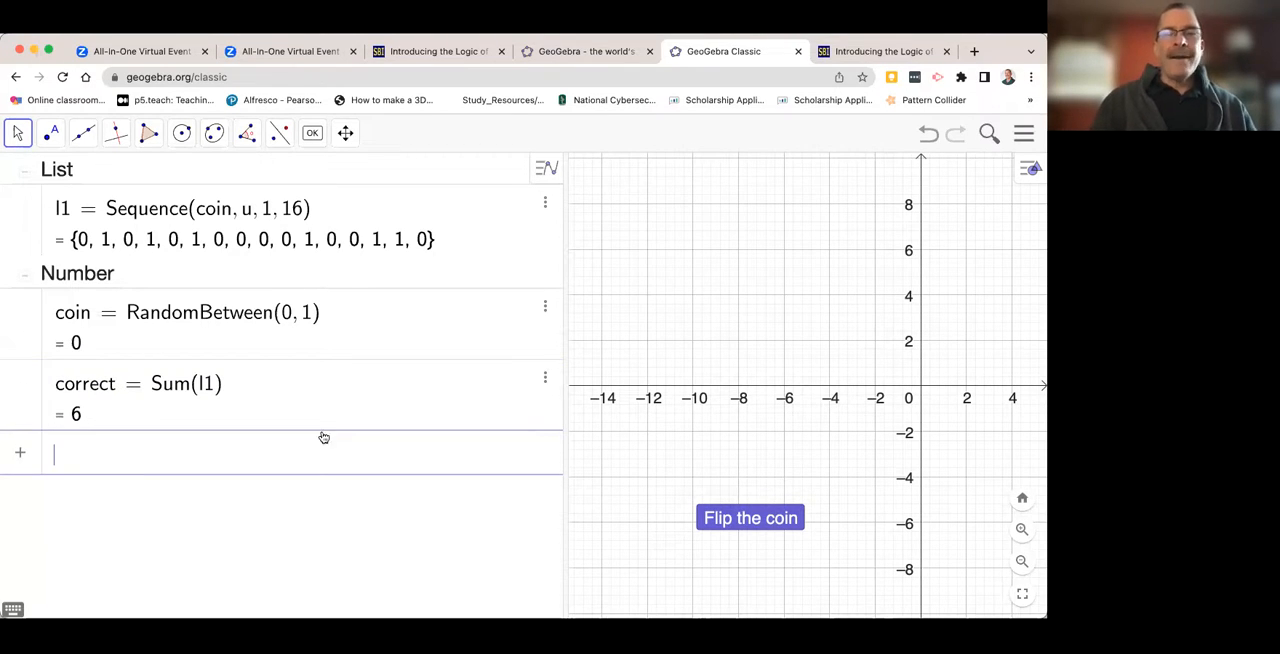
- Run the "Flip the coin" button many times to examine how the number of correct outcomes varies between sets of 16 flips
left_click(738, 519)
left_click(738, 519)
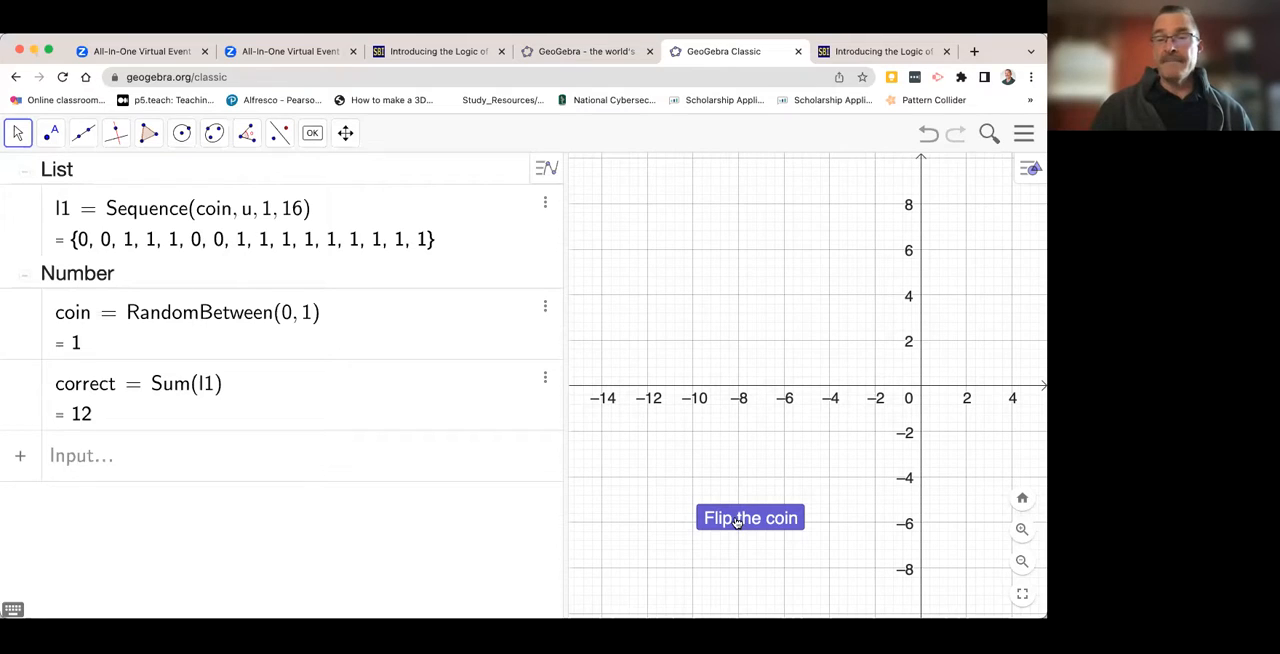
left_click(737, 521)
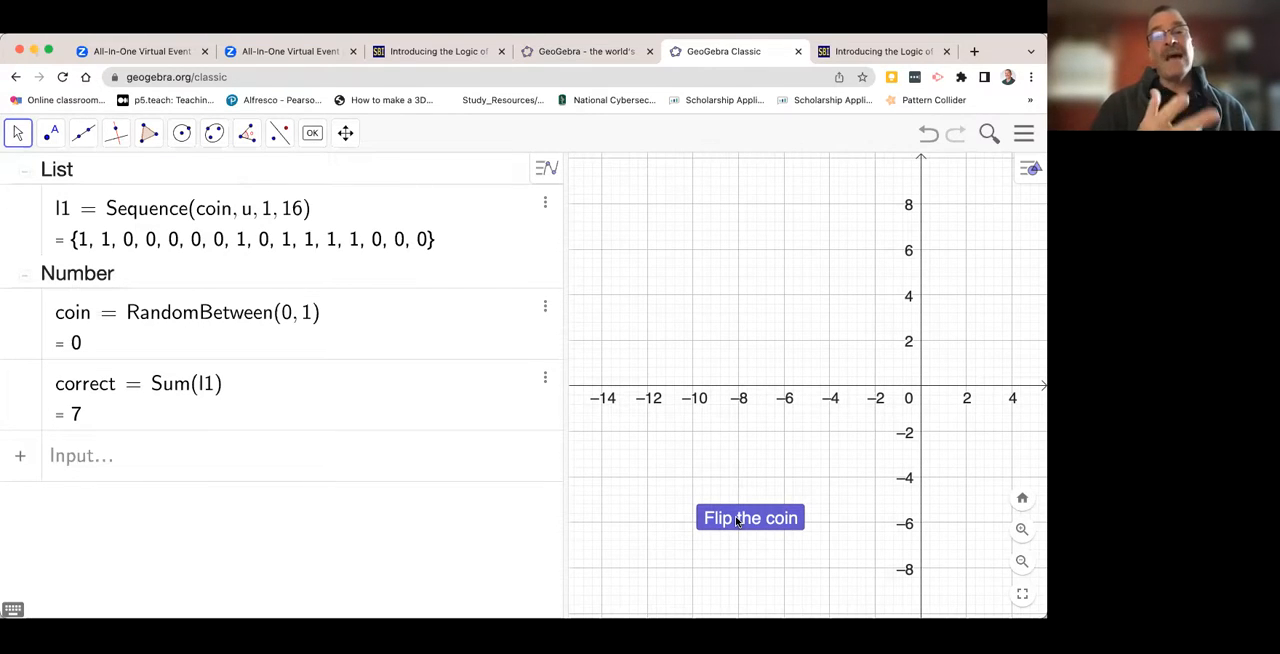
left_click(737, 521)
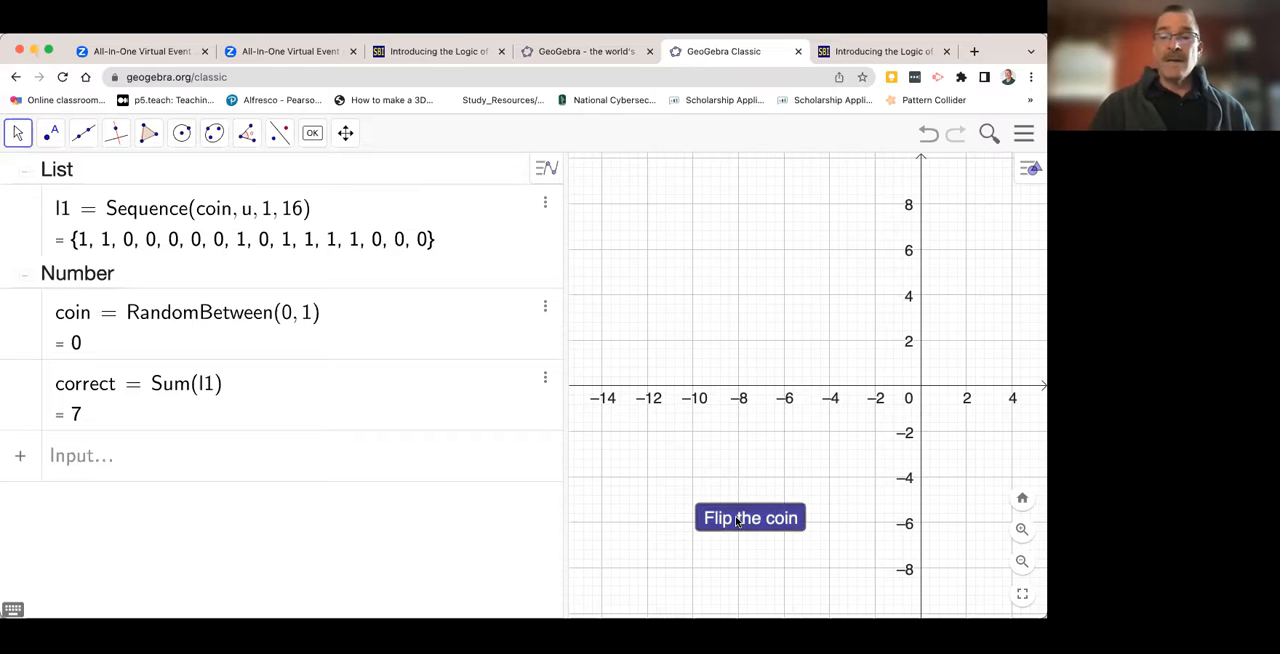
left_click(737, 521)
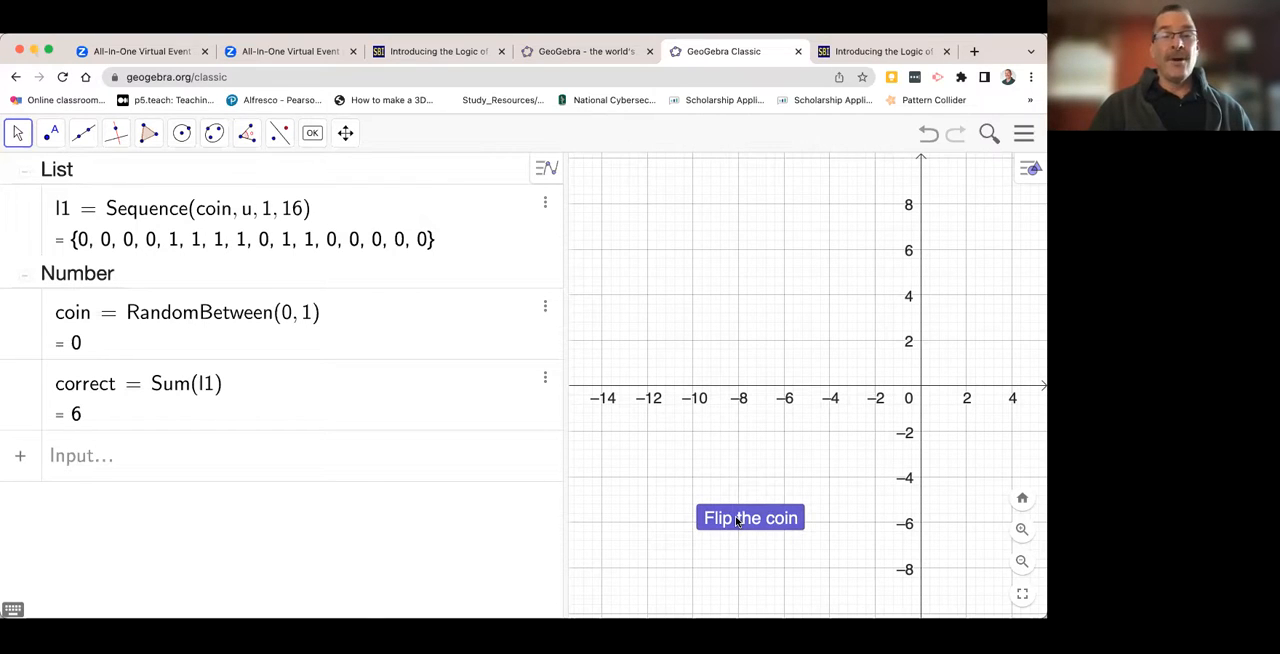
left_click(737, 521)
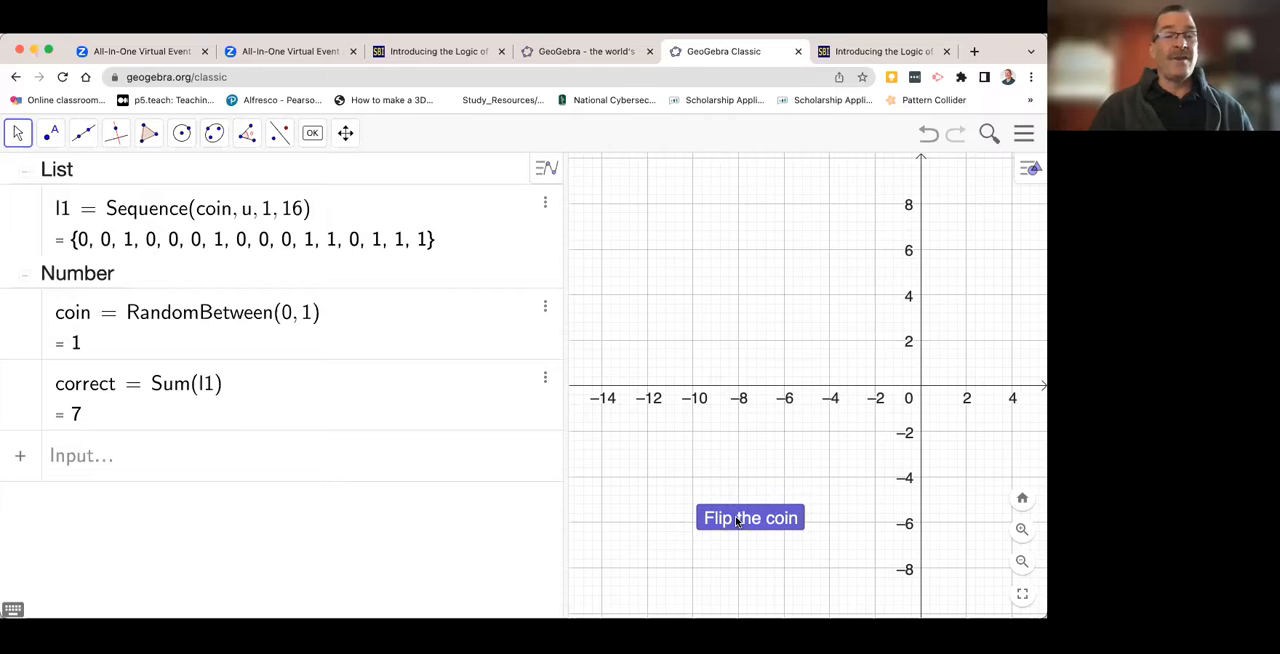
left_click(737, 521)
left_click(737, 521)
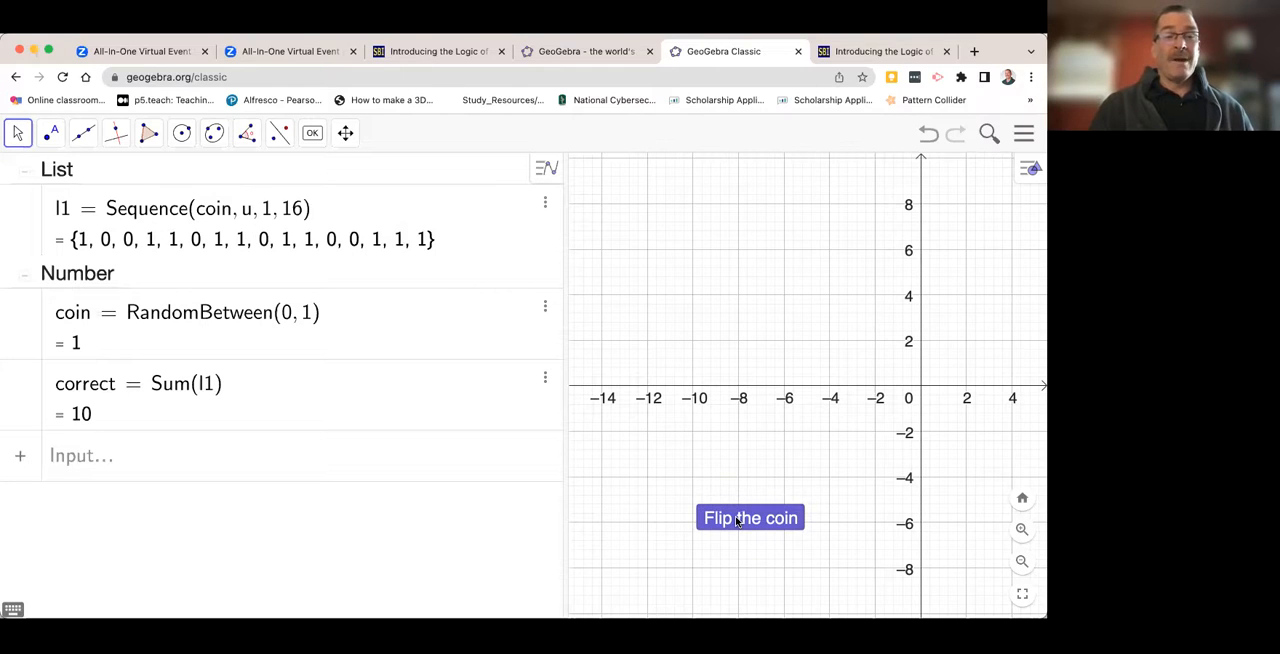
left_click(737, 521)
left_click(737, 521)
left_click(737, 521)
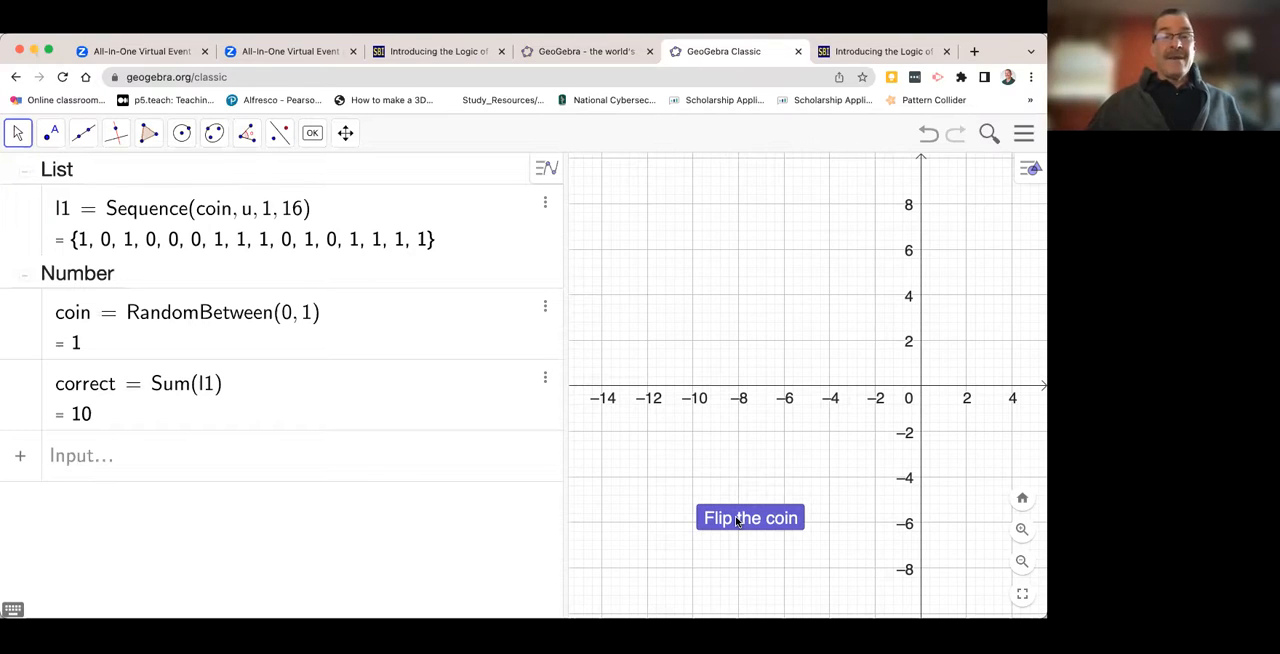
left_click(736, 520)
left_click(736, 520)
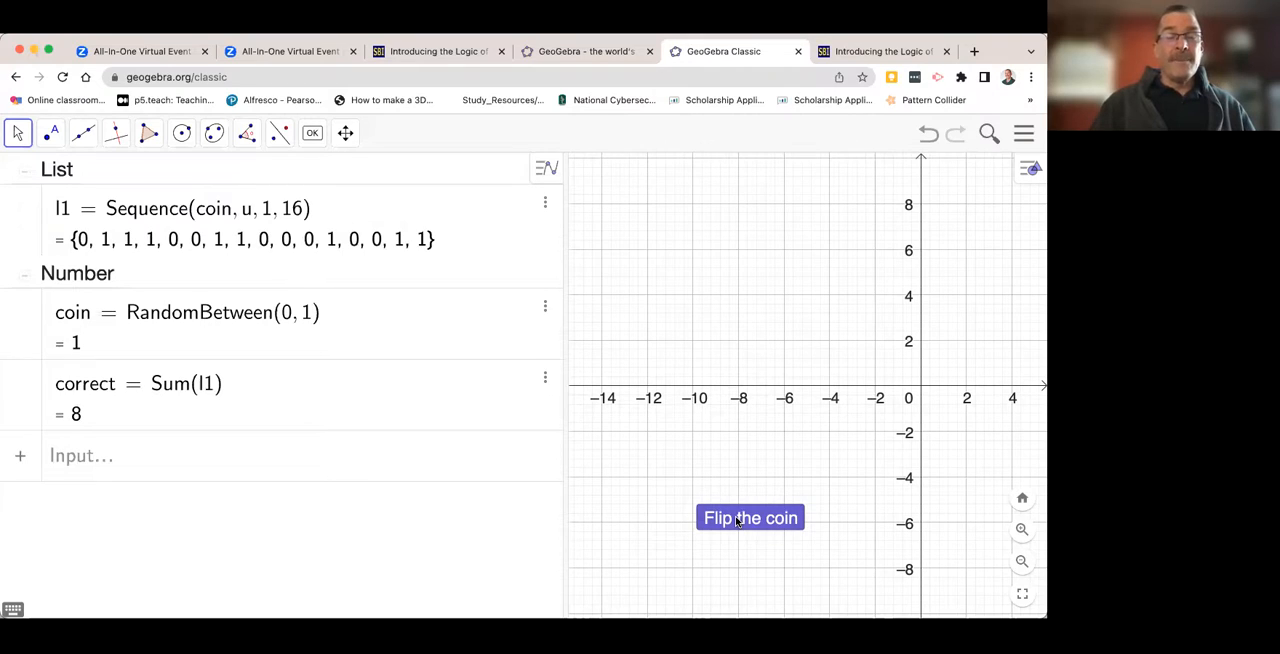
left_click(736, 520)
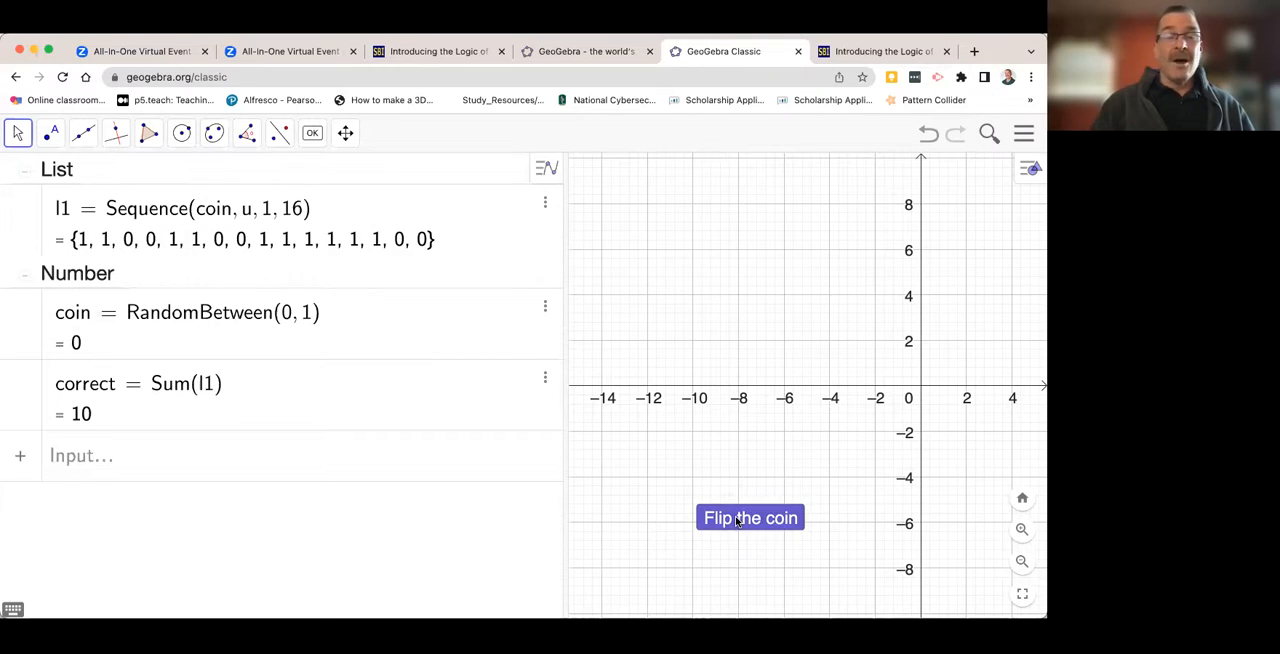
left_click(736, 520)
left_click(736, 520)
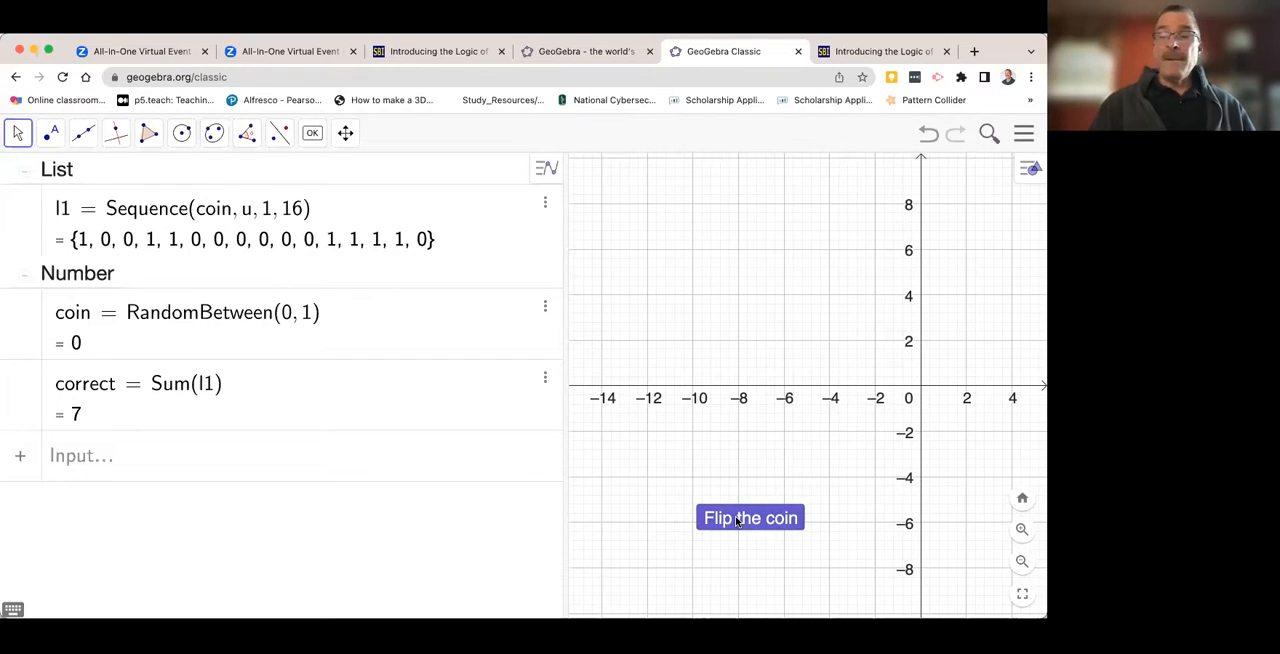
left_click(736, 520)
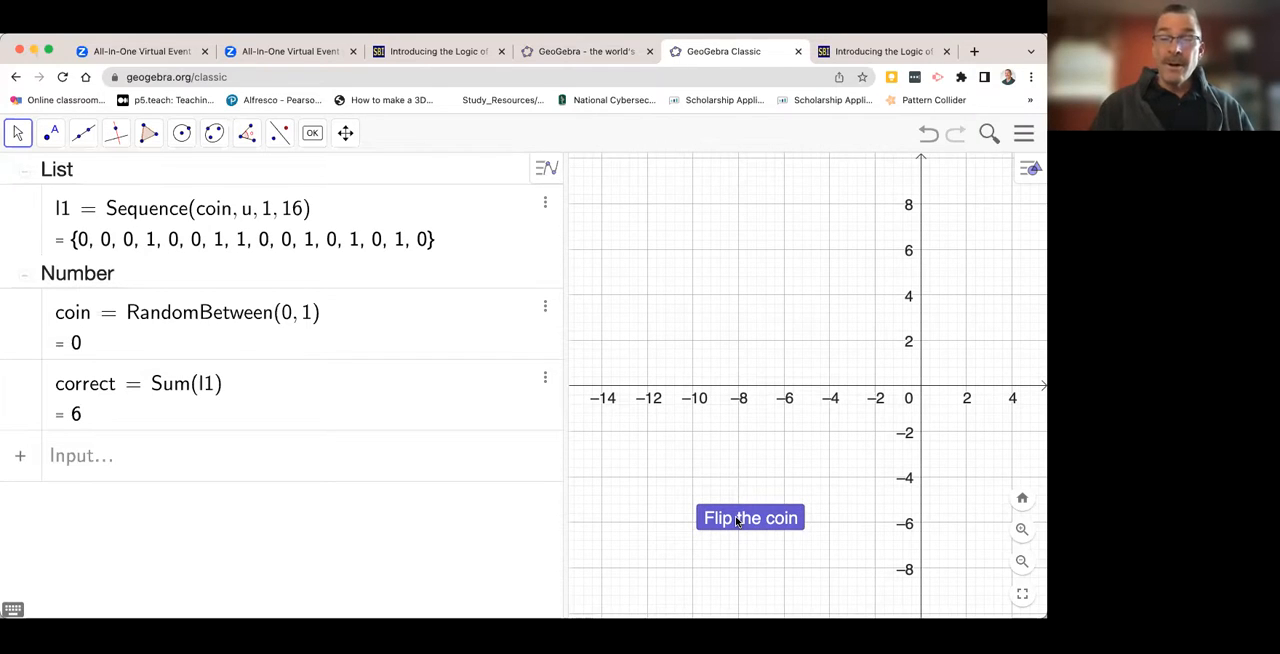
left_click(736, 520)
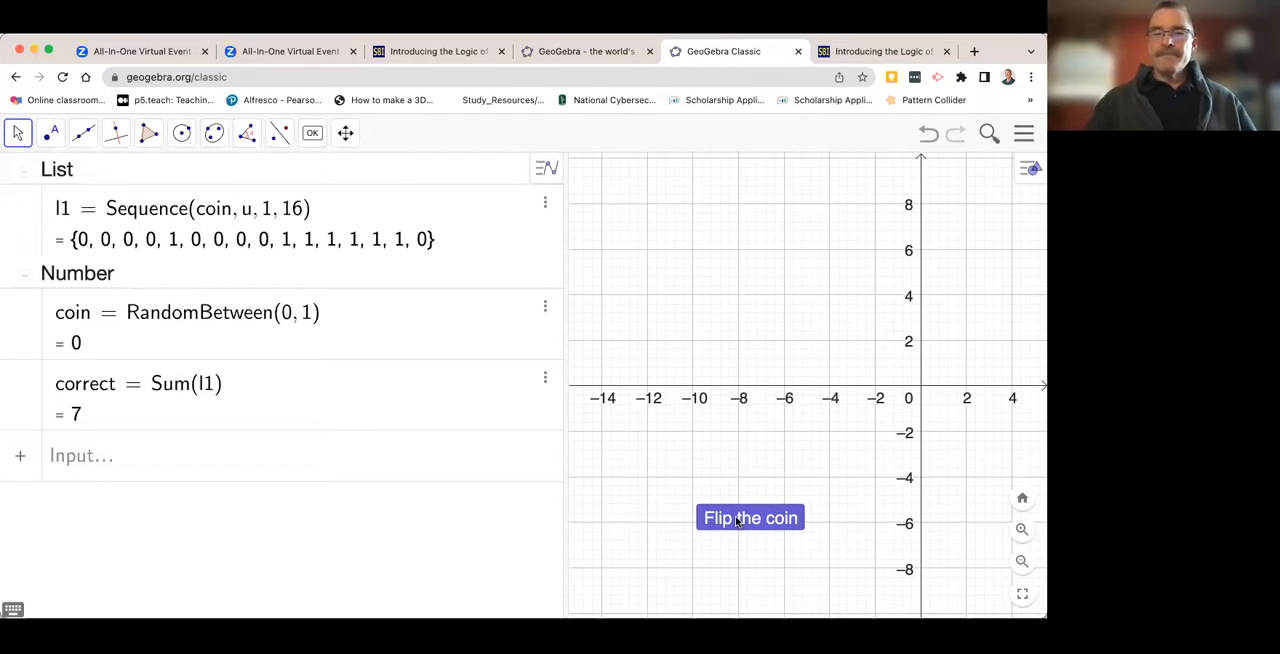
left_click(737, 521)
left_click(737, 521)
left_click(737, 521)
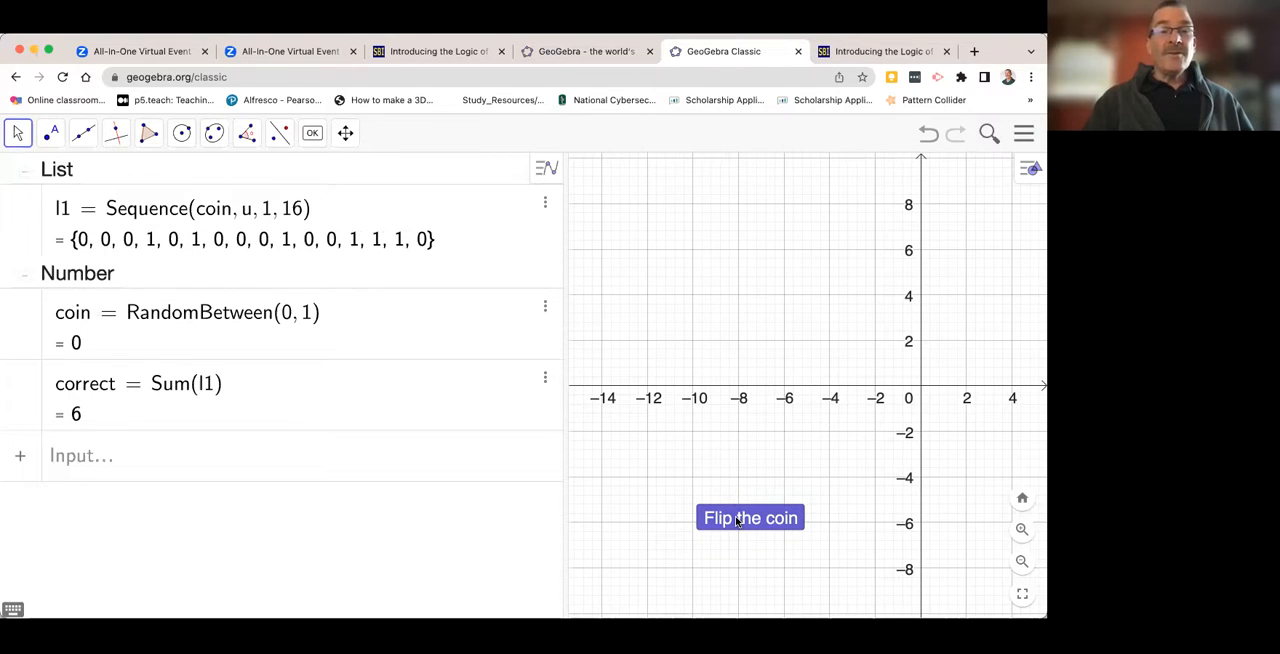
left_click(737, 521)
left_click(737, 521)
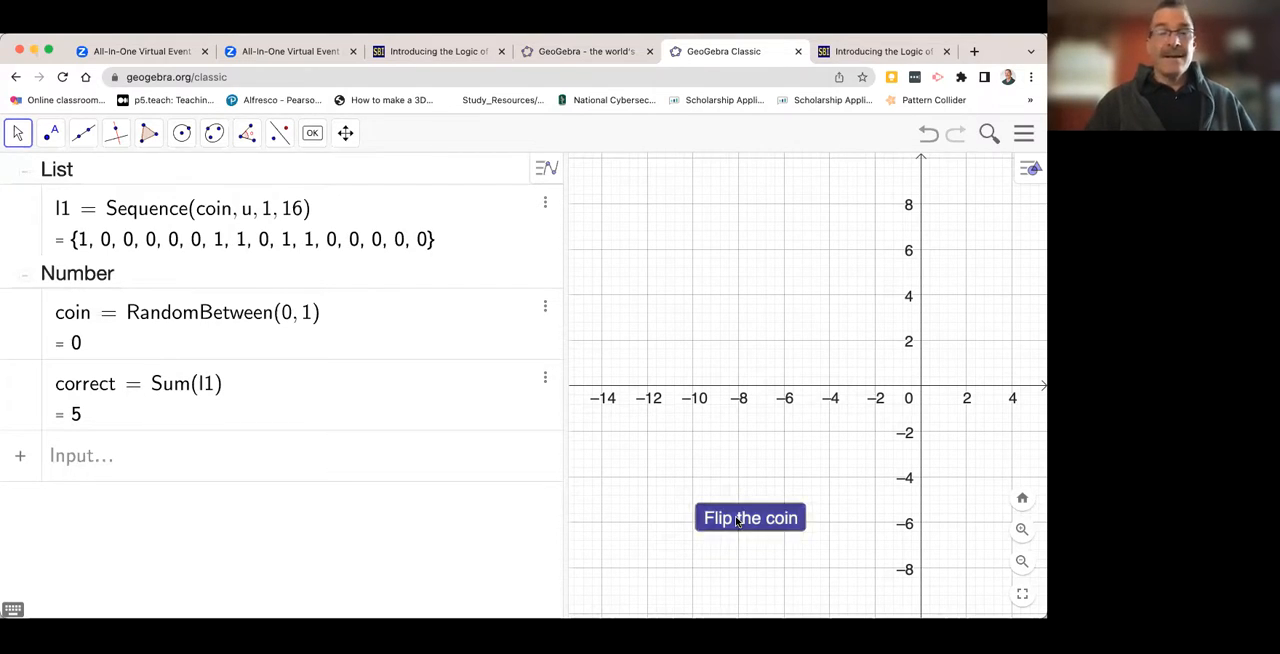
left_click(737, 521)
left_click(737, 521)
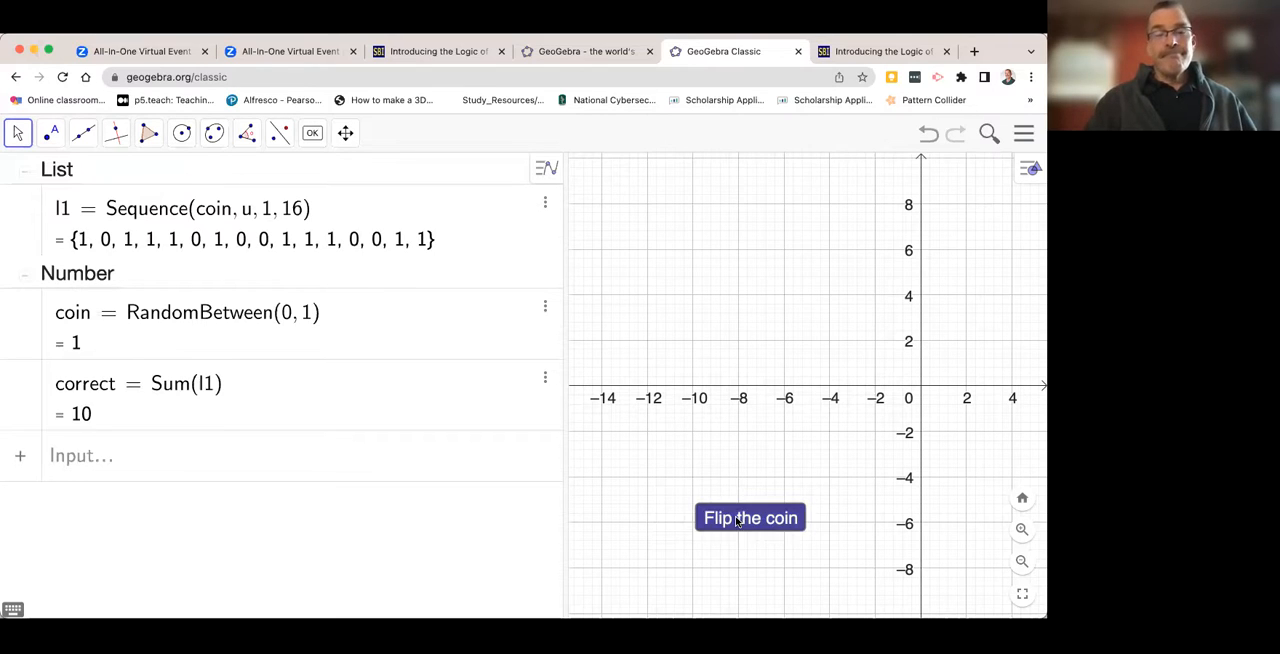
left_click(737, 521)
left_click(737, 521)
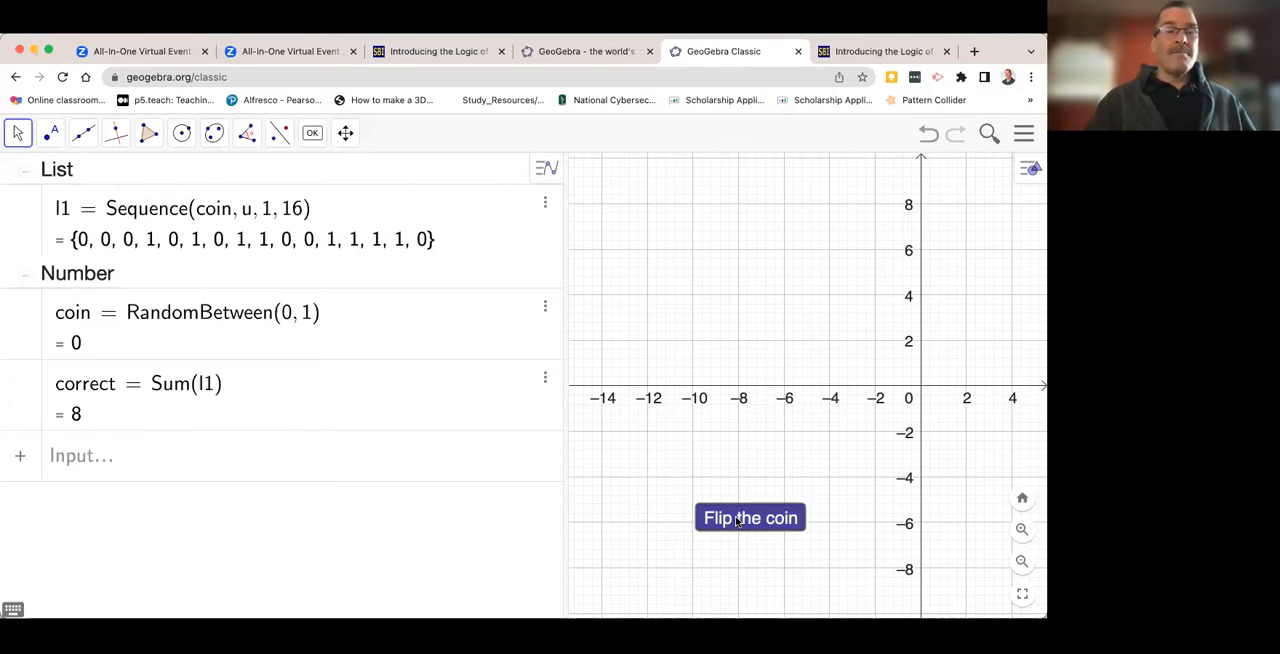
left_click(737, 521)
left_click(737, 521)
left_click(737, 521)
left_click(737, 521)
left_click(737, 521)
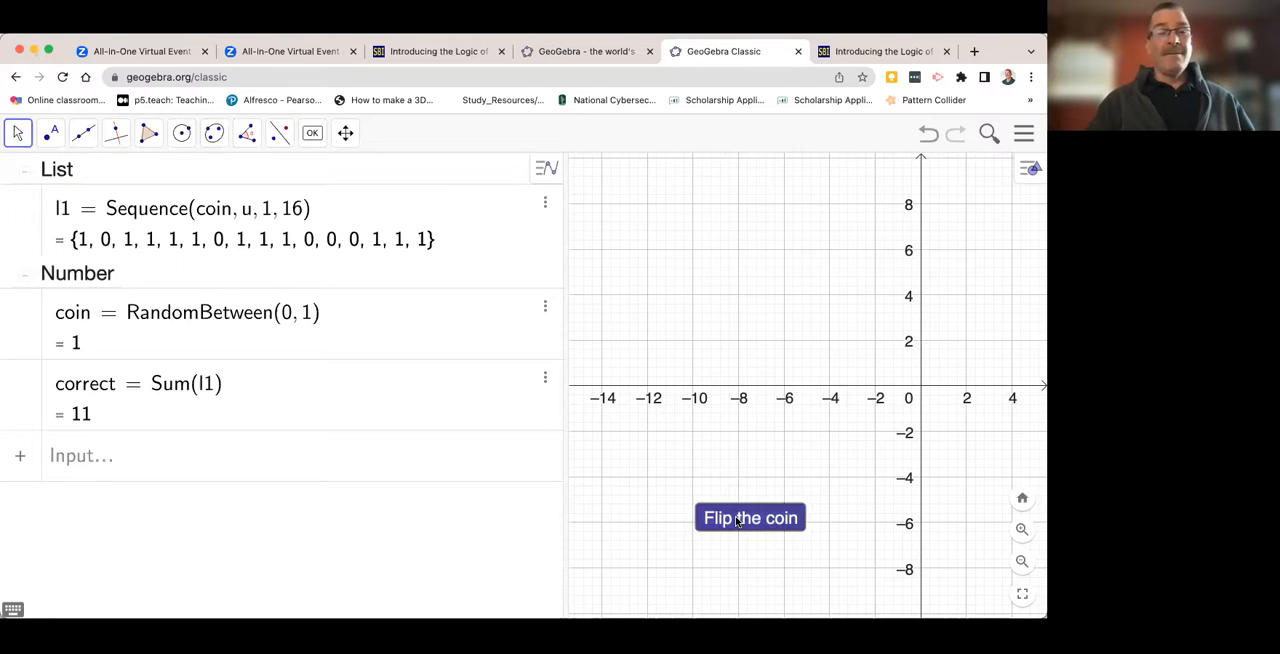
left_click(737, 521)
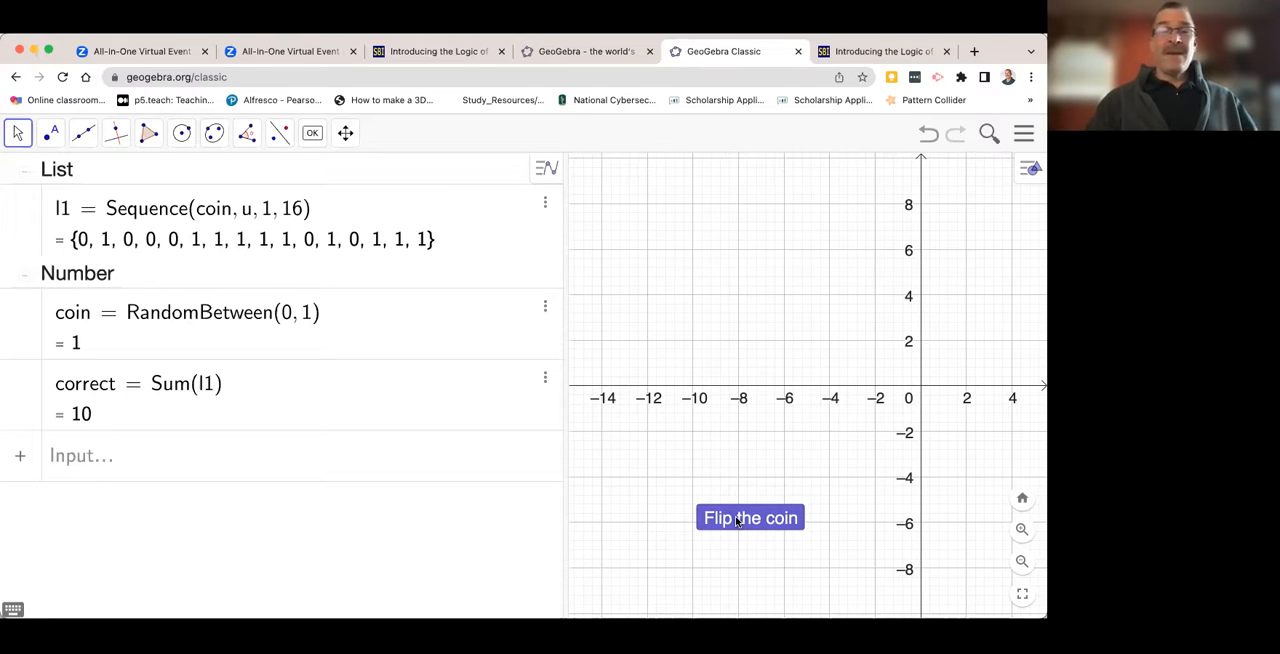
left_click(737, 521)
left_click(737, 521)
left_click(737, 521)
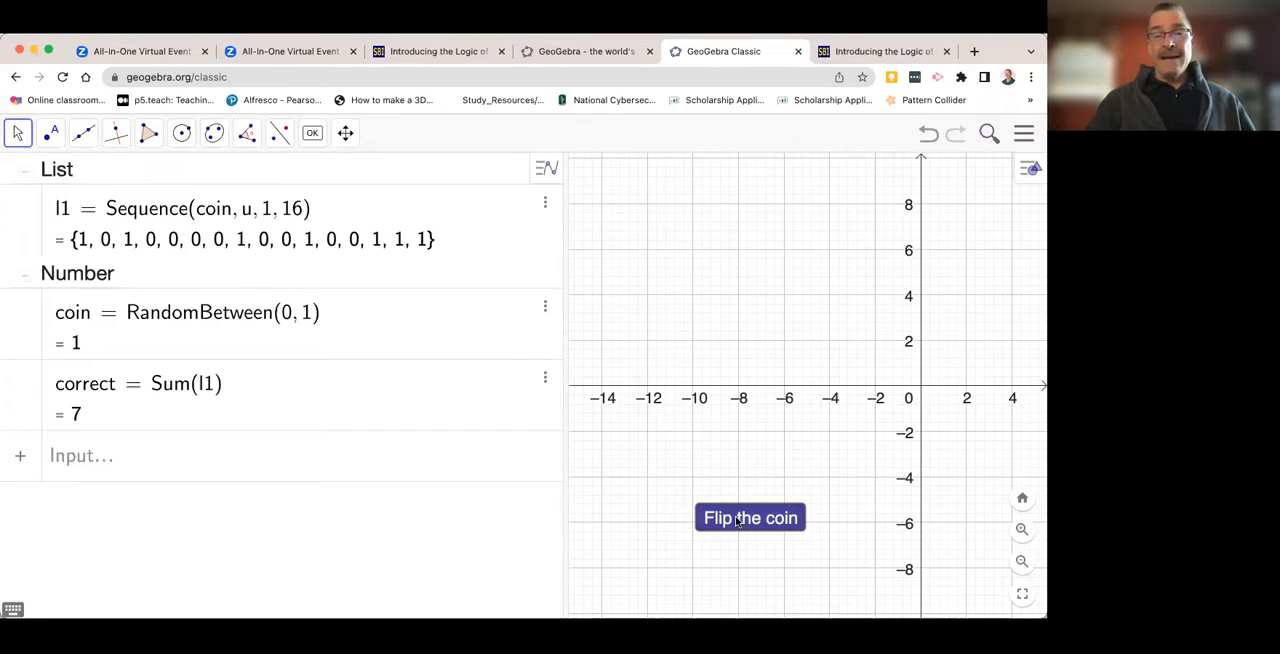
left_click(737, 521)
left_click(737, 521)
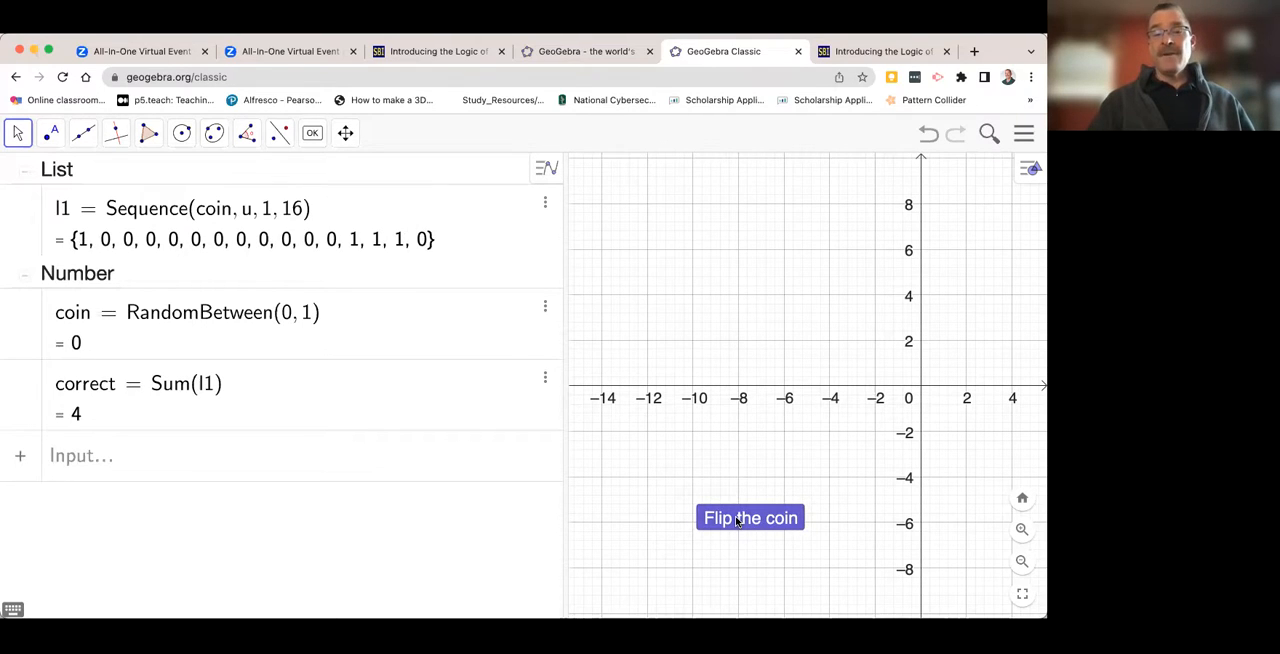
left_click(737, 521)
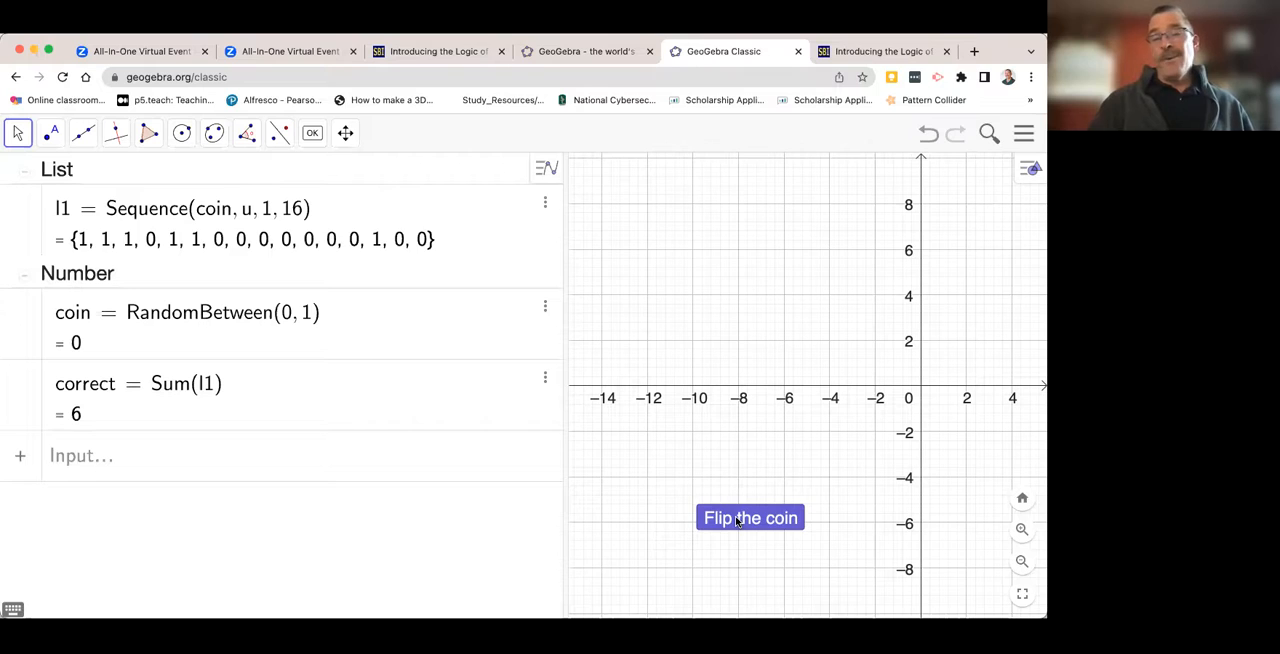
left_click(737, 518)
left_click(737, 518)
left_click(737, 518)
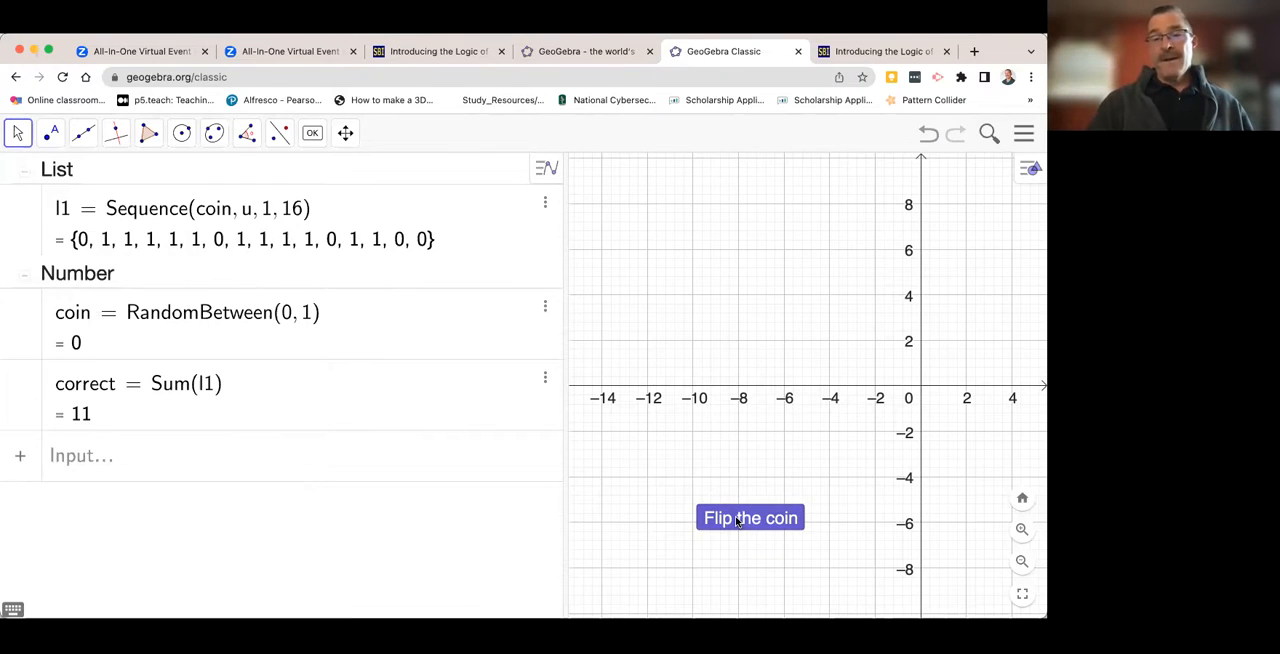
left_click(737, 518)
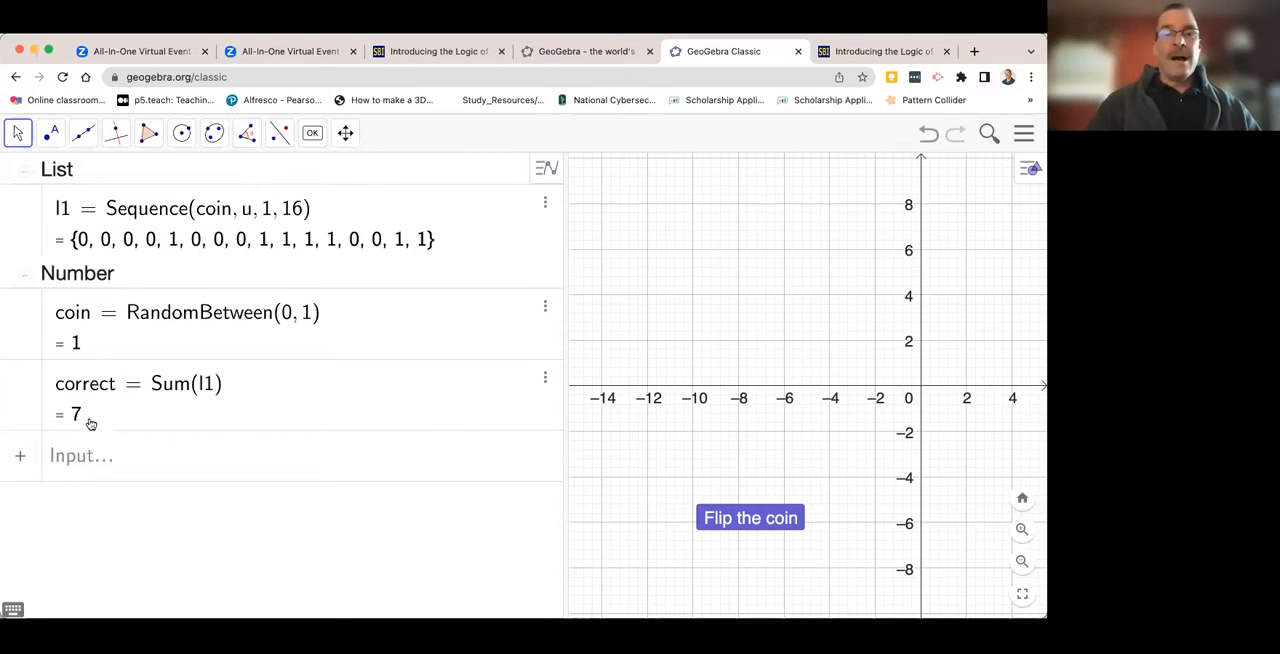
- Define an empty list with trials = {}
left_click(71, 458)
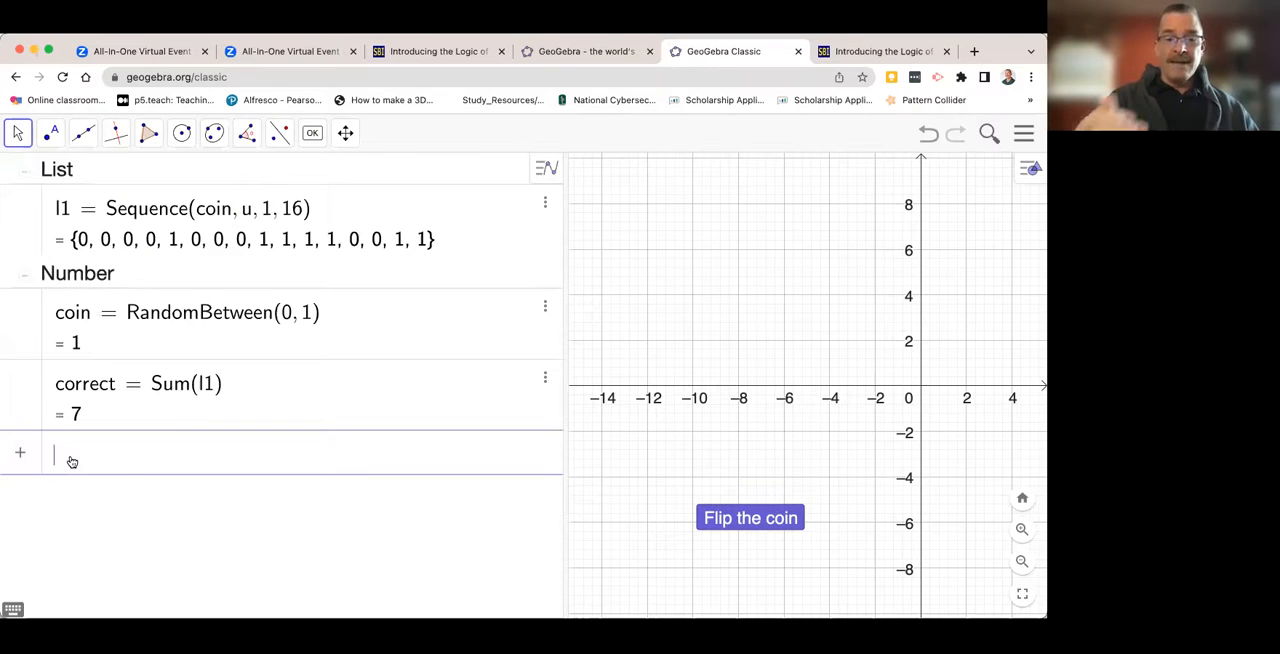
type("tirla")
key("BackSpace")
key("BackSpace")
key("BackSpace")
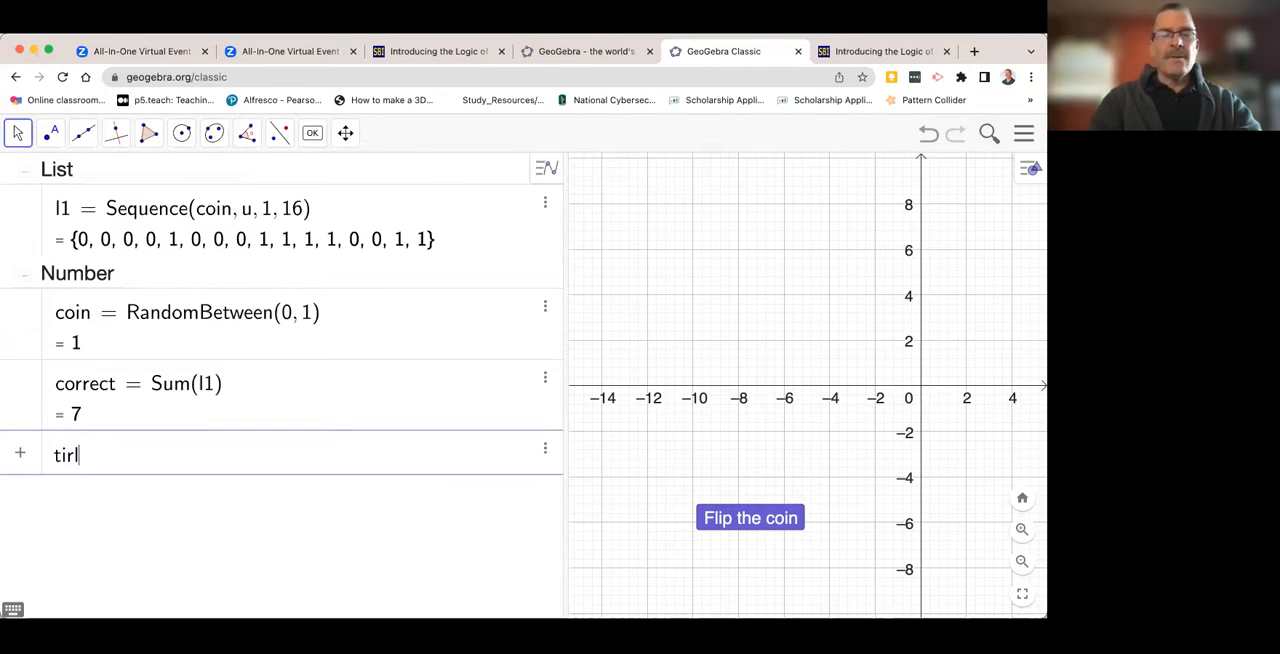
key("BackSpace")
type("r")
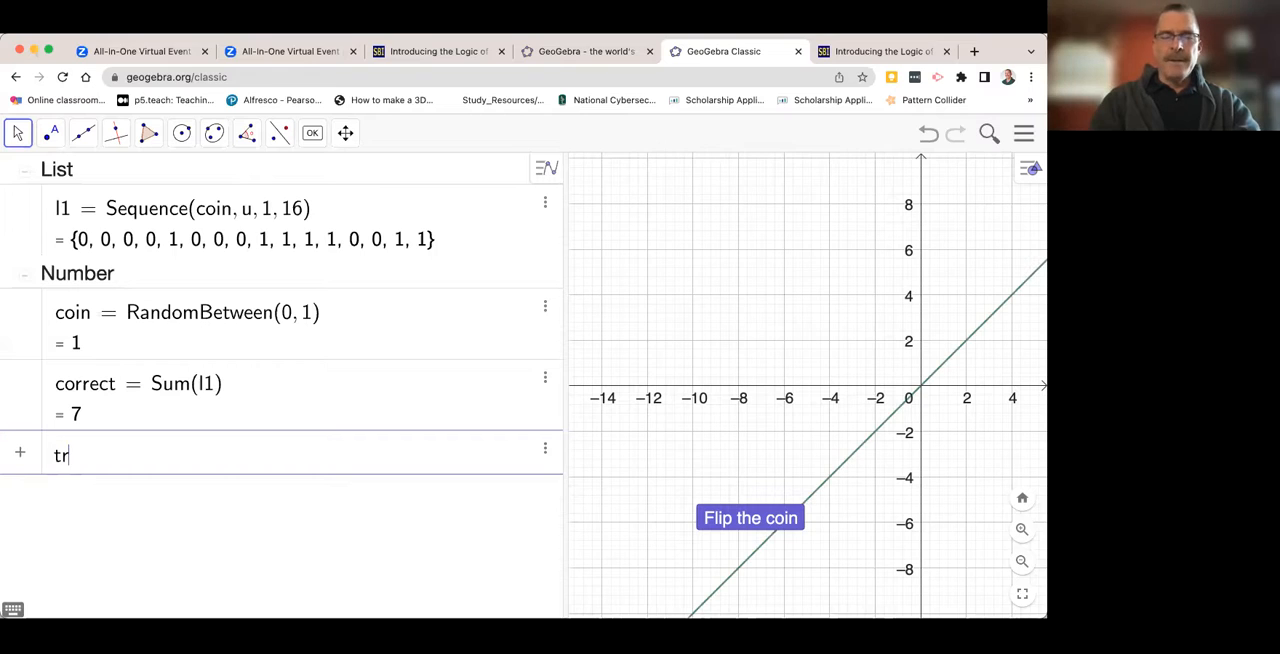
type("ials ")
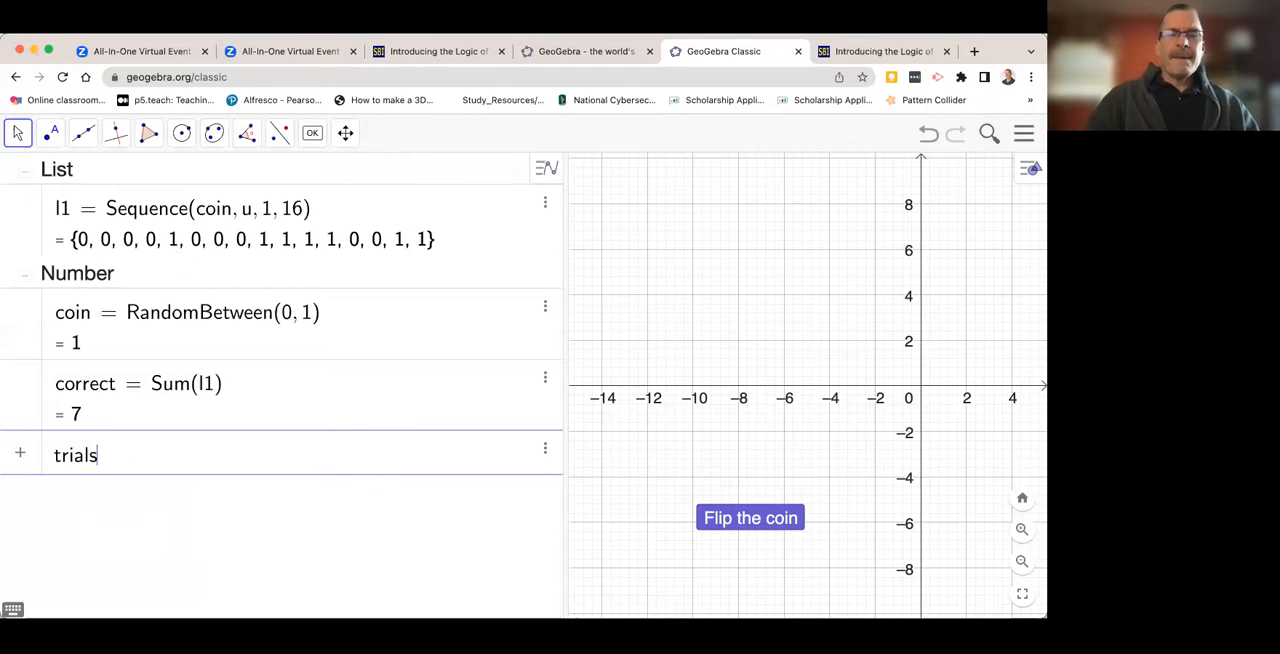
type("= {")
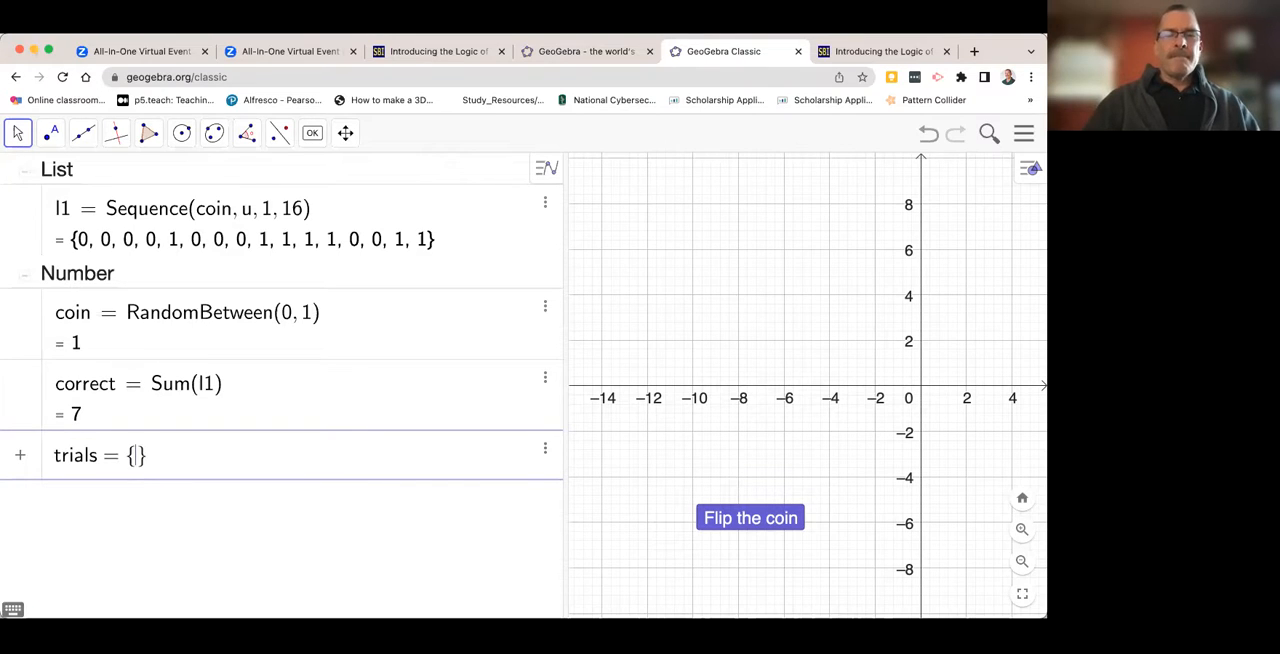
key("Return")
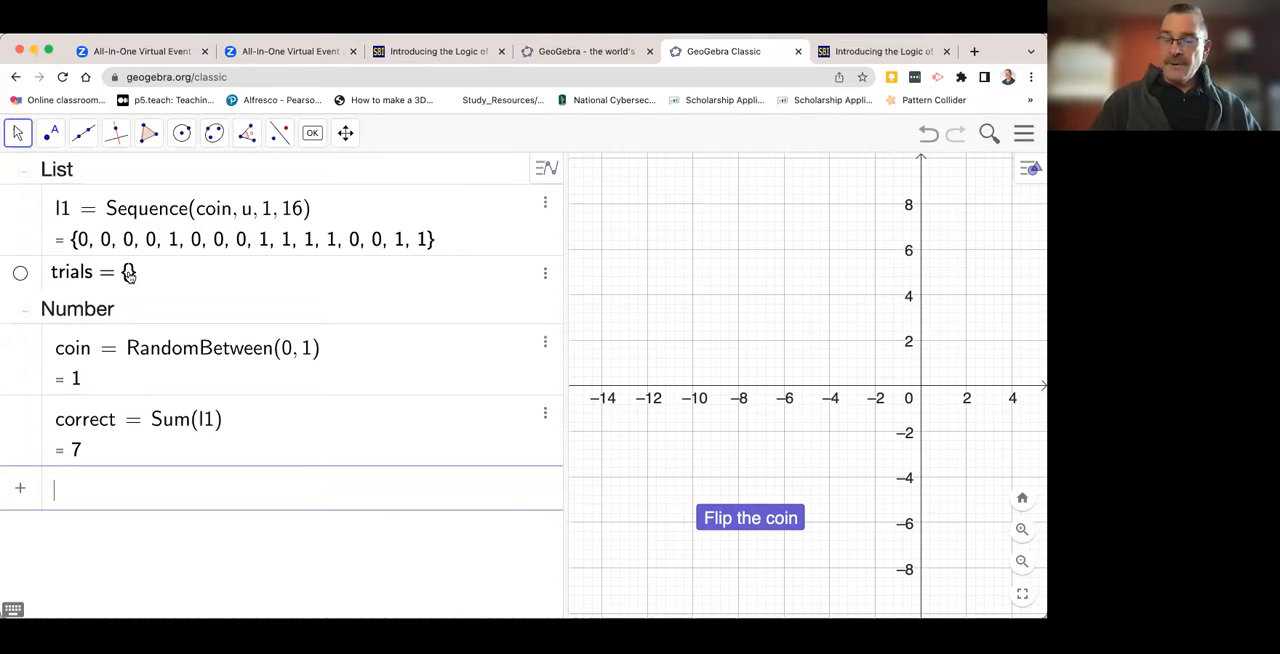
- Open the On Click script in the "Flip the coin" button's settings, widening the settings area to make room for it
left_click(725, 520)
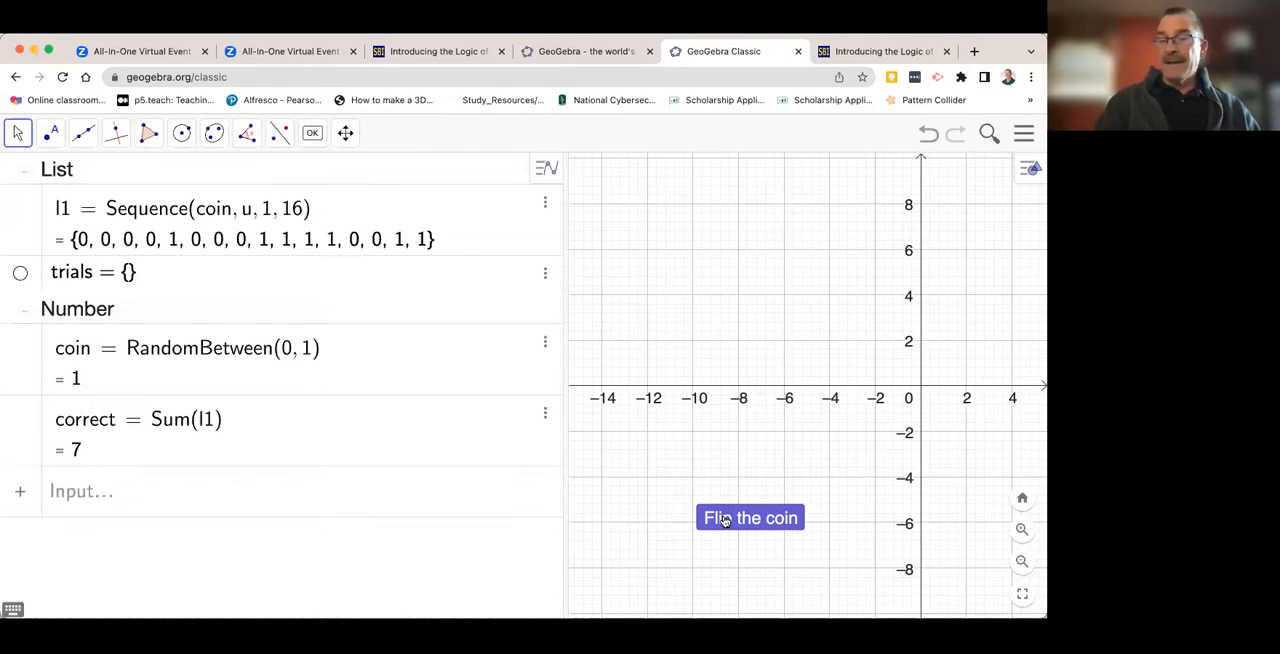
right_click(725, 520)
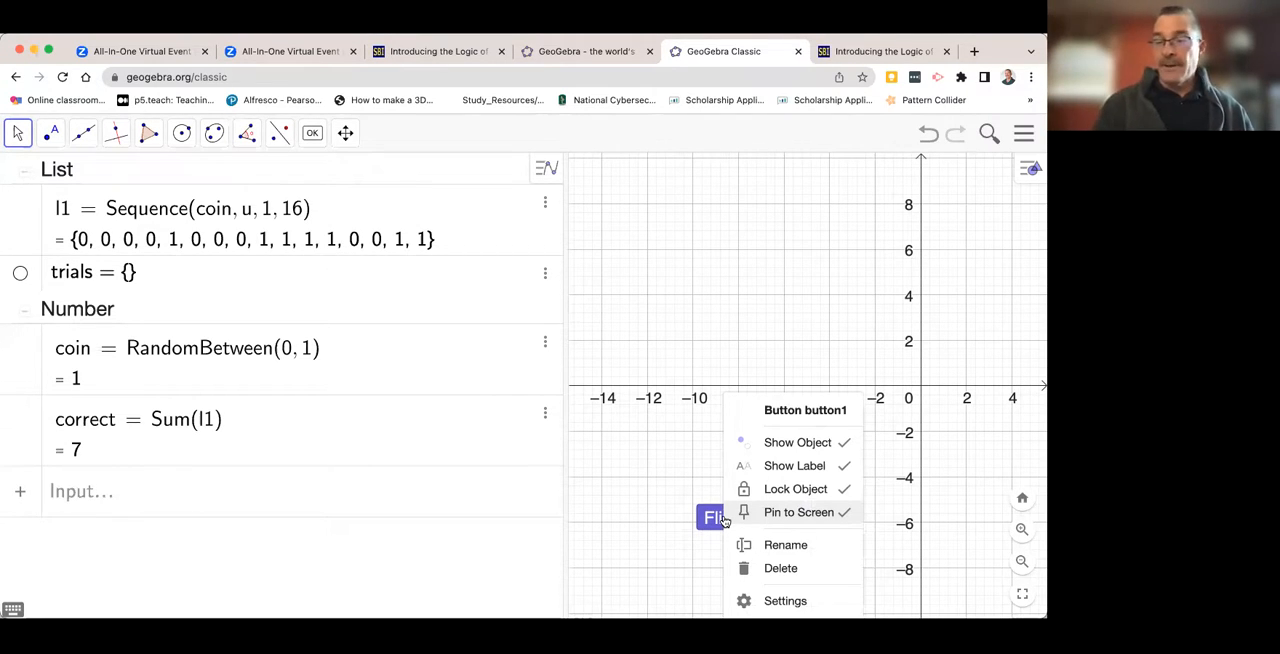
left_click(785, 601)
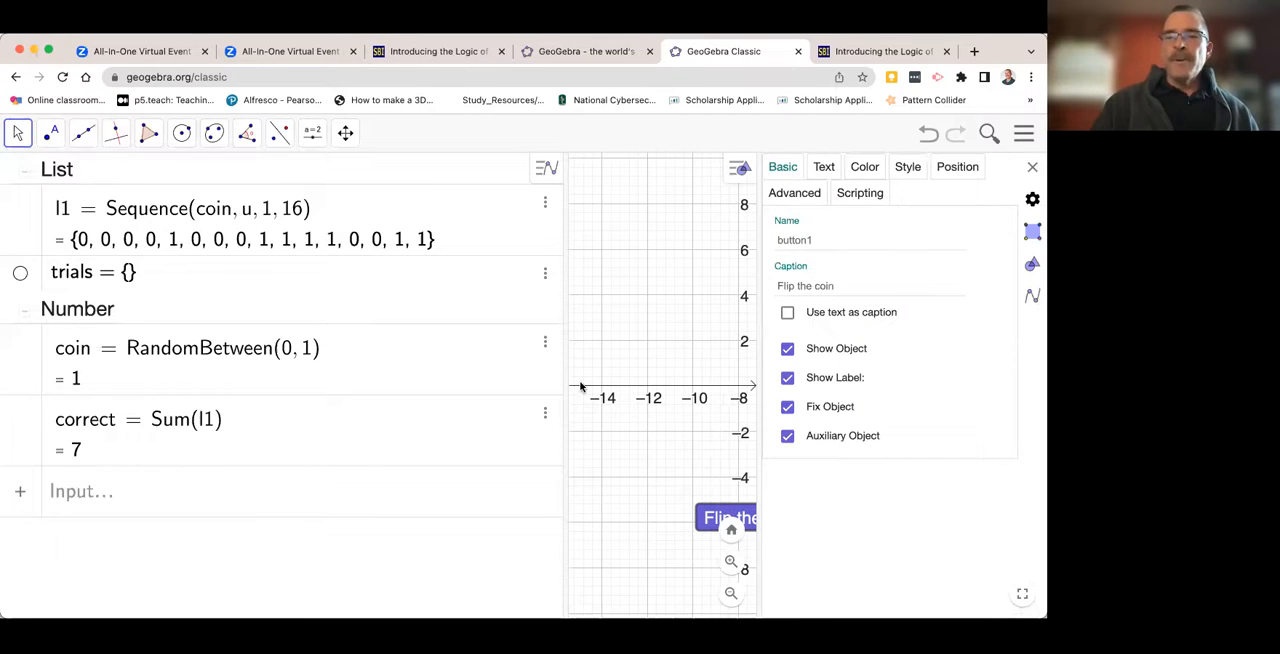
left_click_drag(567, 375, 355, 399)
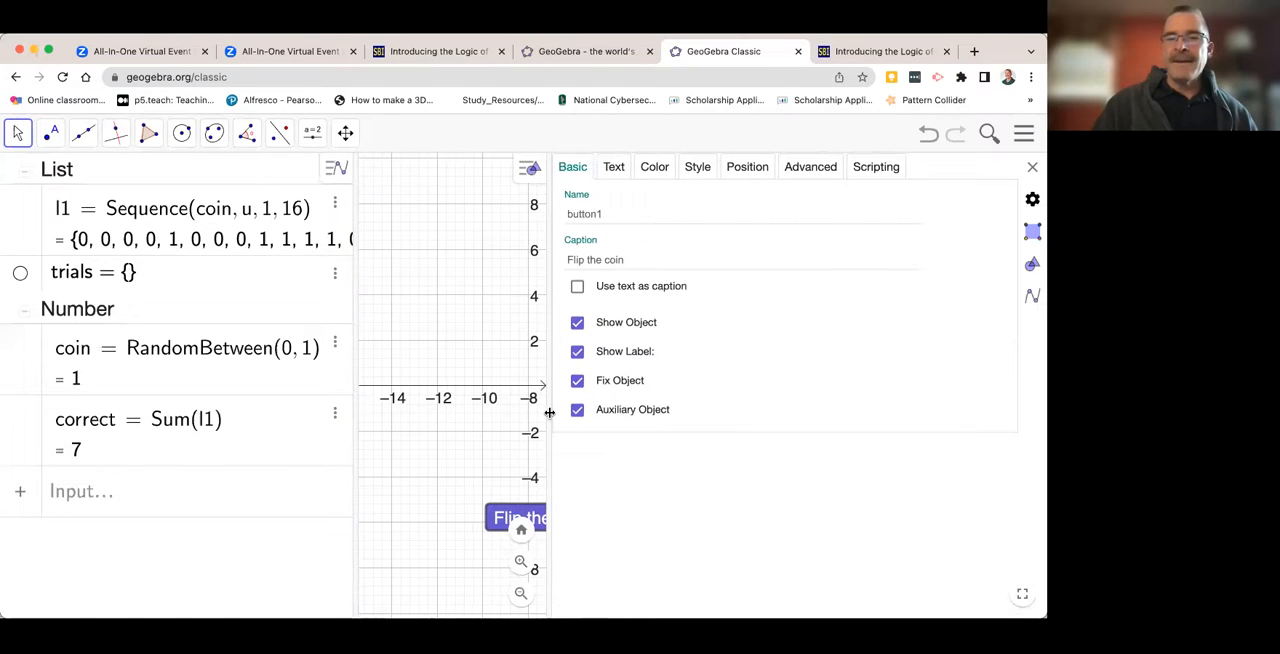
left_click_drag(548, 414, 466, 414)
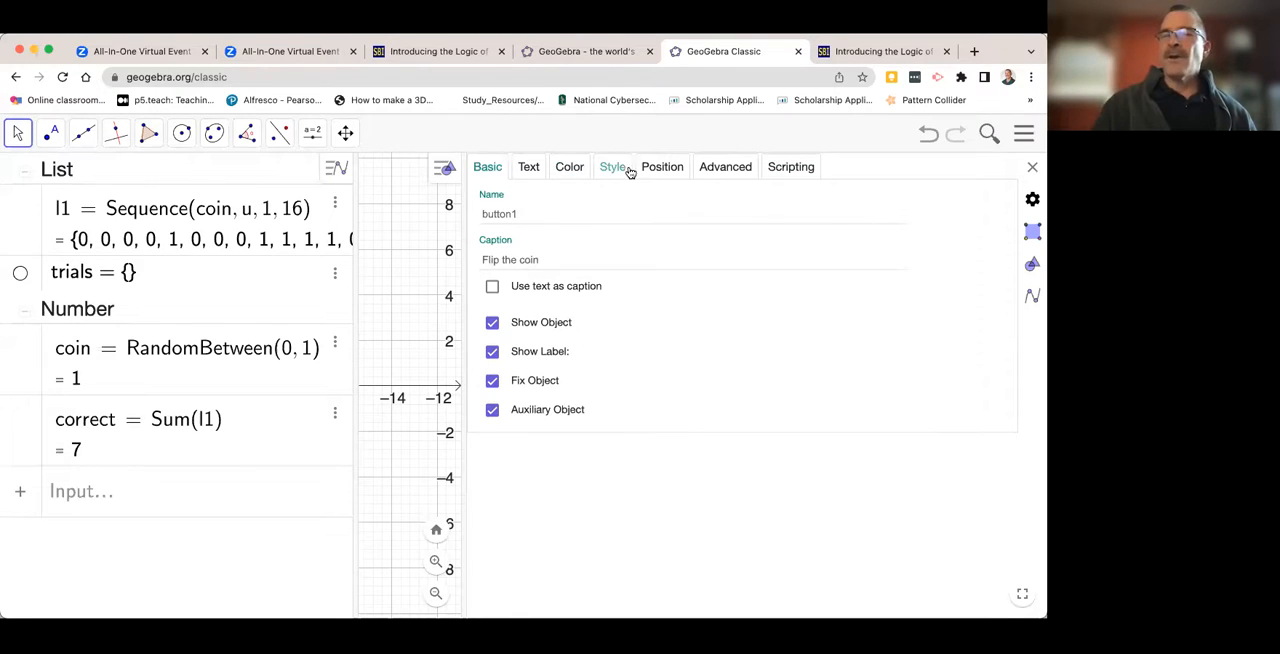
left_click(788, 169)
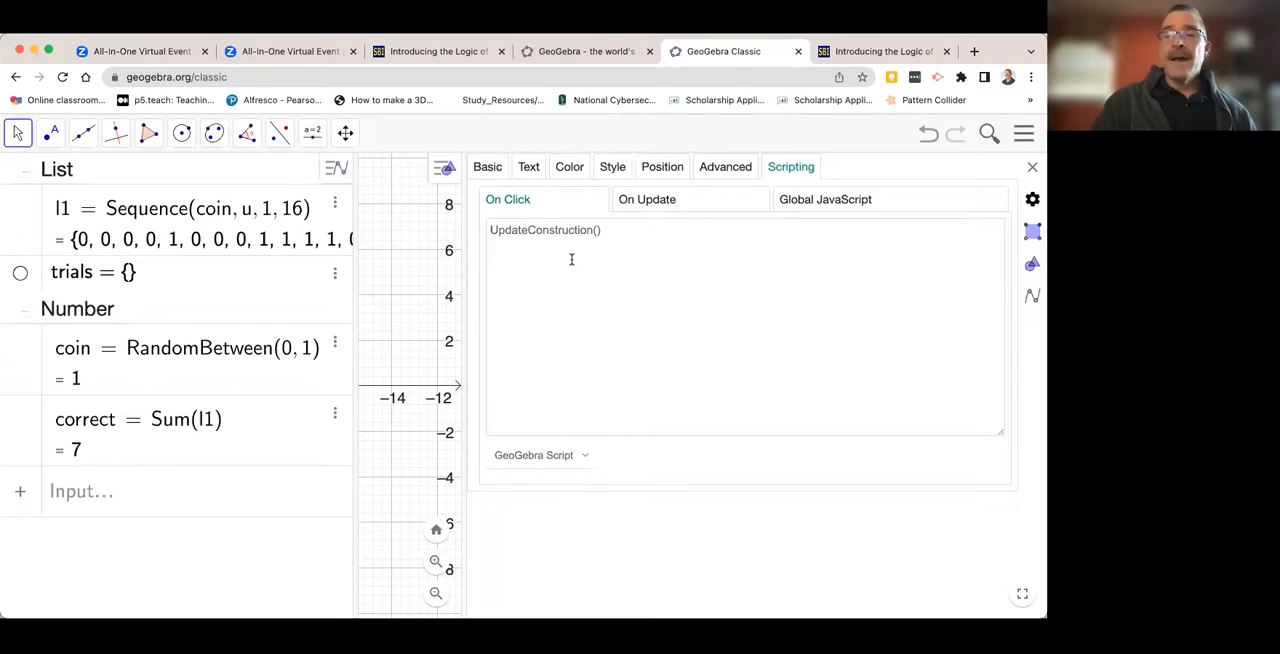
- Add the line SetValue(trials,Append(trials,sum)) below UpdateConstruction() in the button's On Click script
scroll(582, 232, "up", 3)
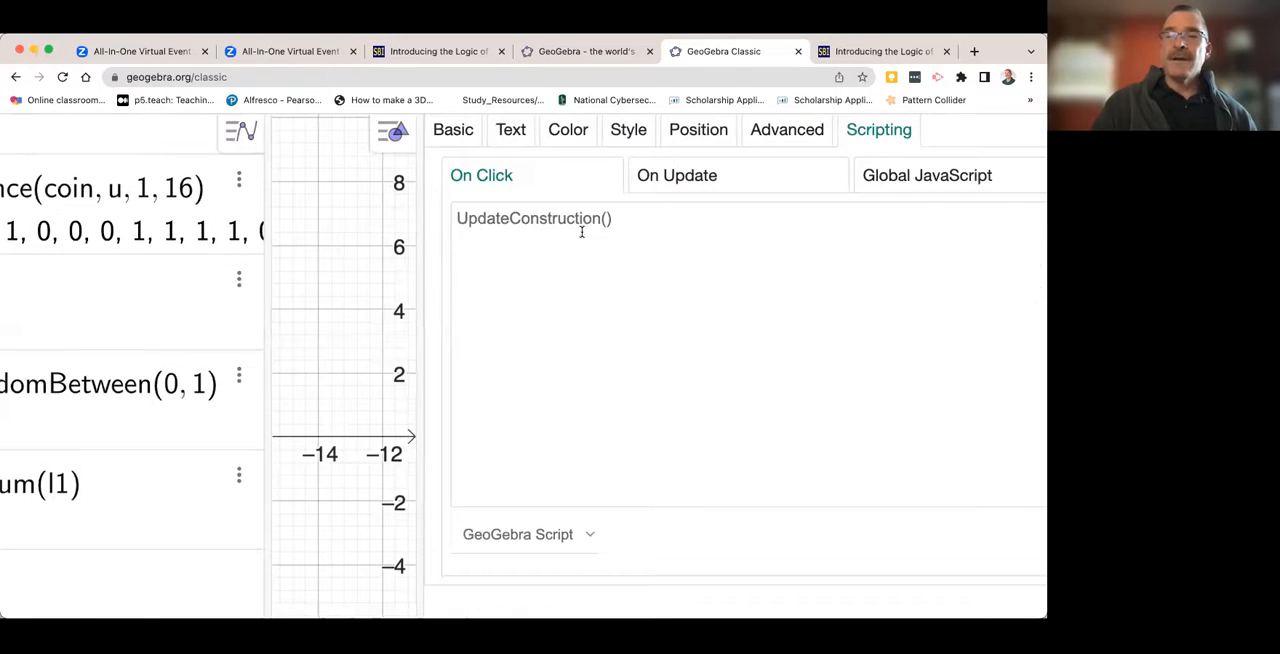
scroll(582, 232, "up", 3)
left_click(670, 216)
key("Return")
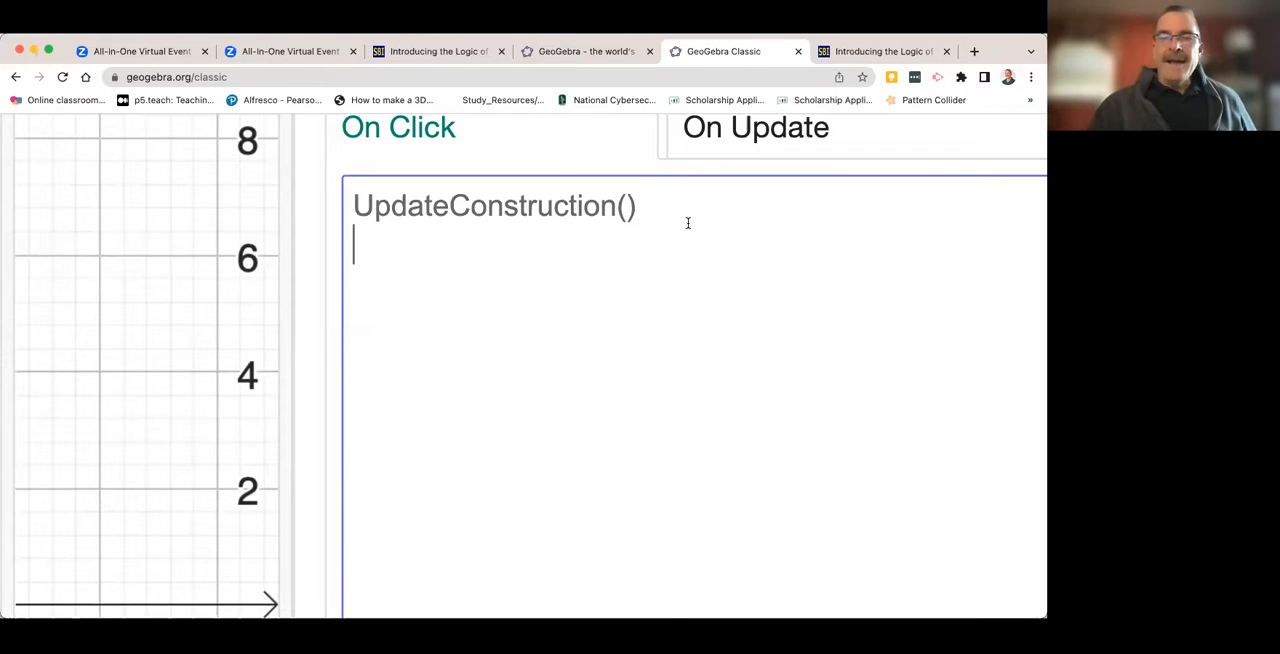
type("S")
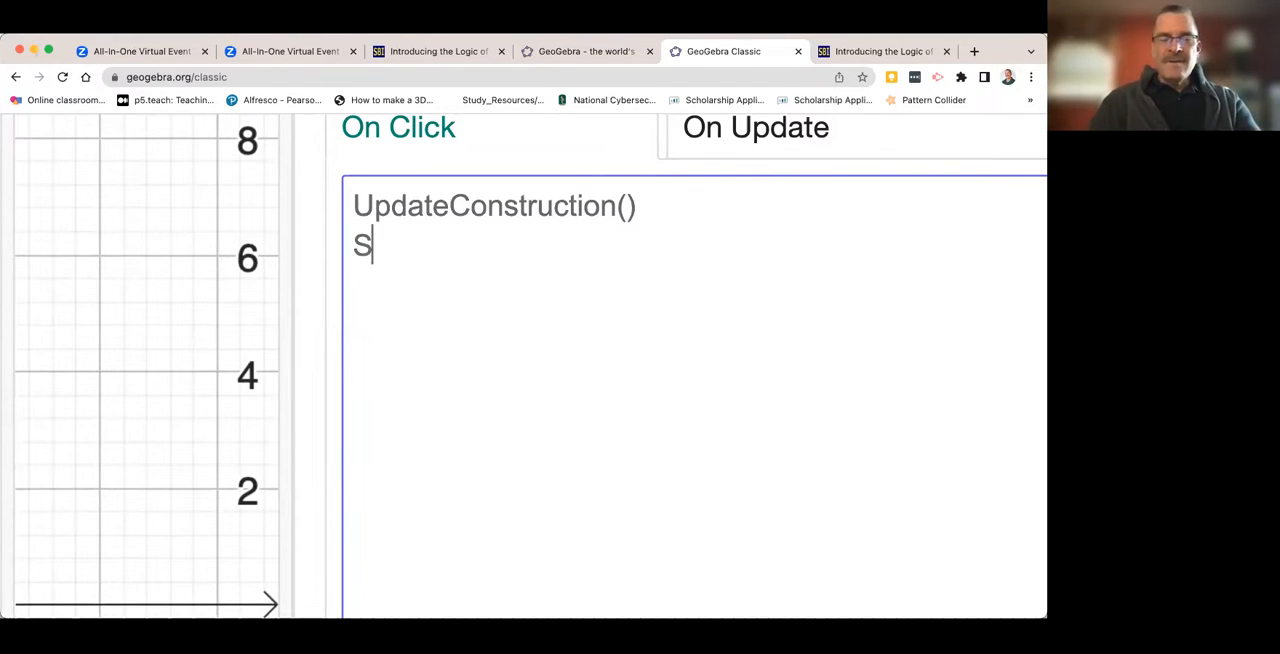
type("er")
type("tValue")
type("(trials")
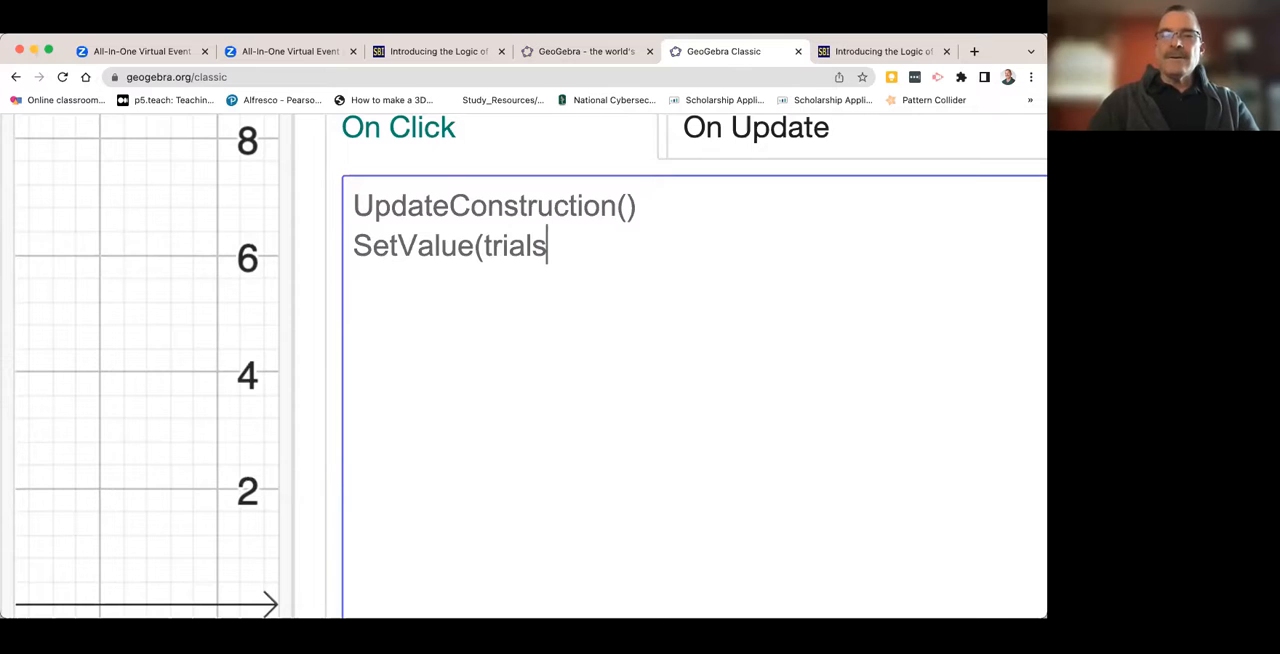
type(",")
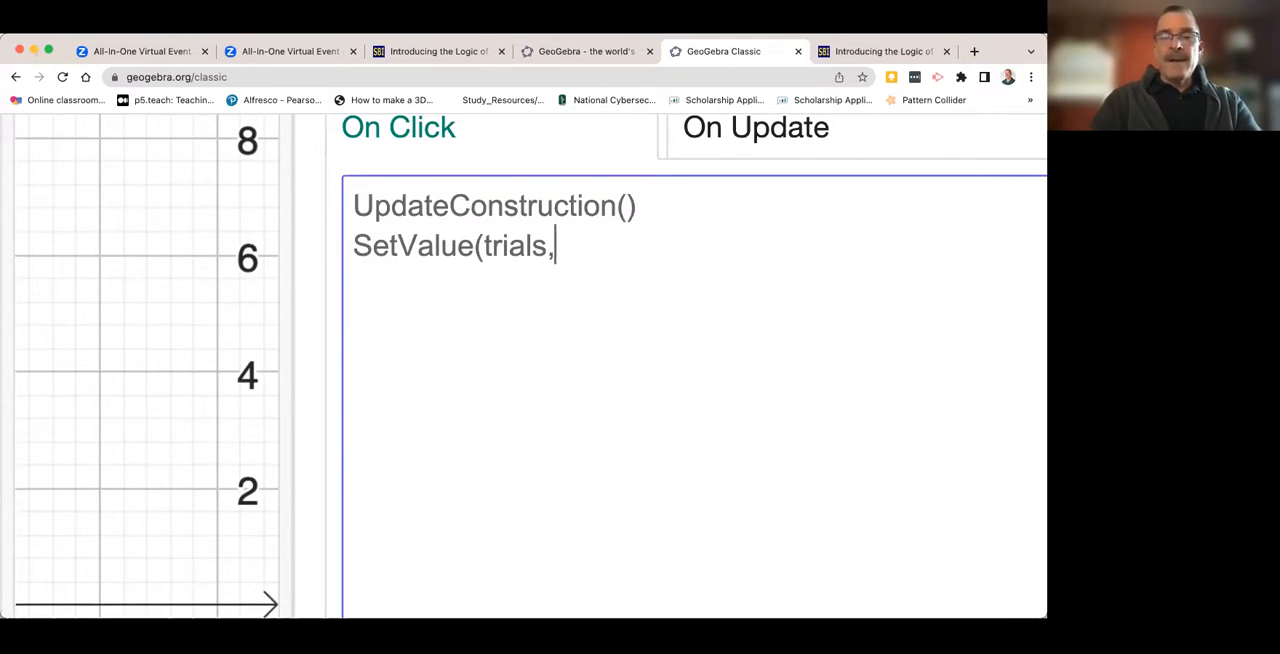
type("Append")
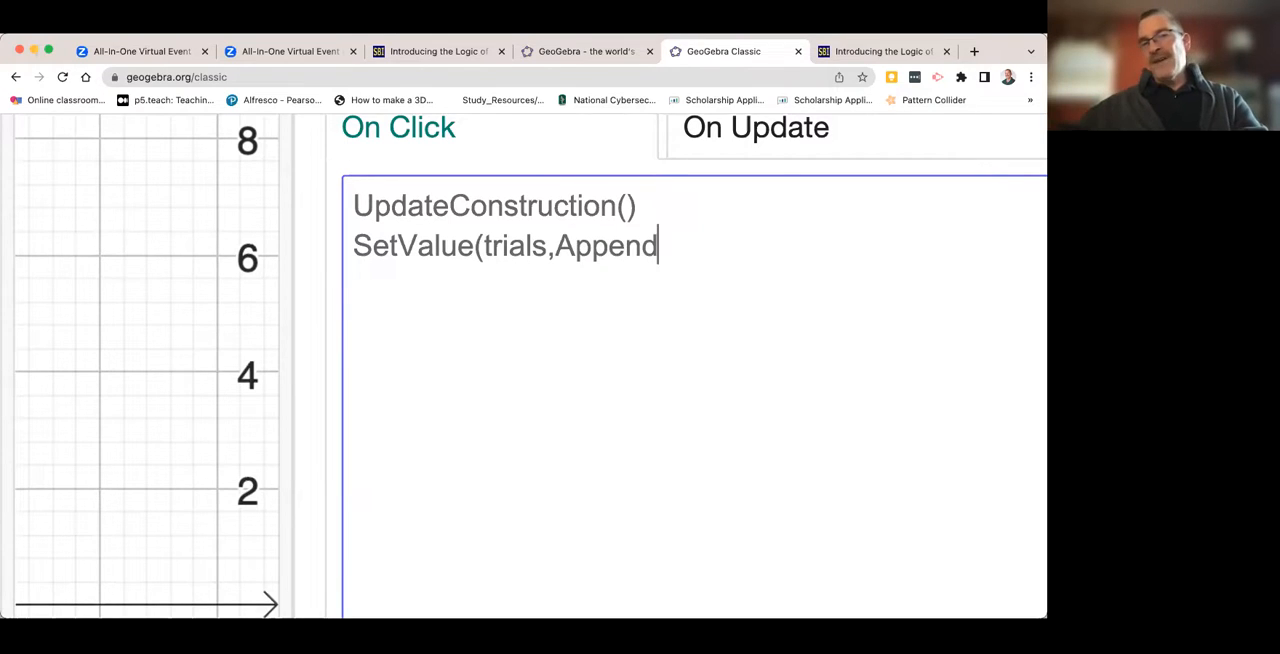
type("(")
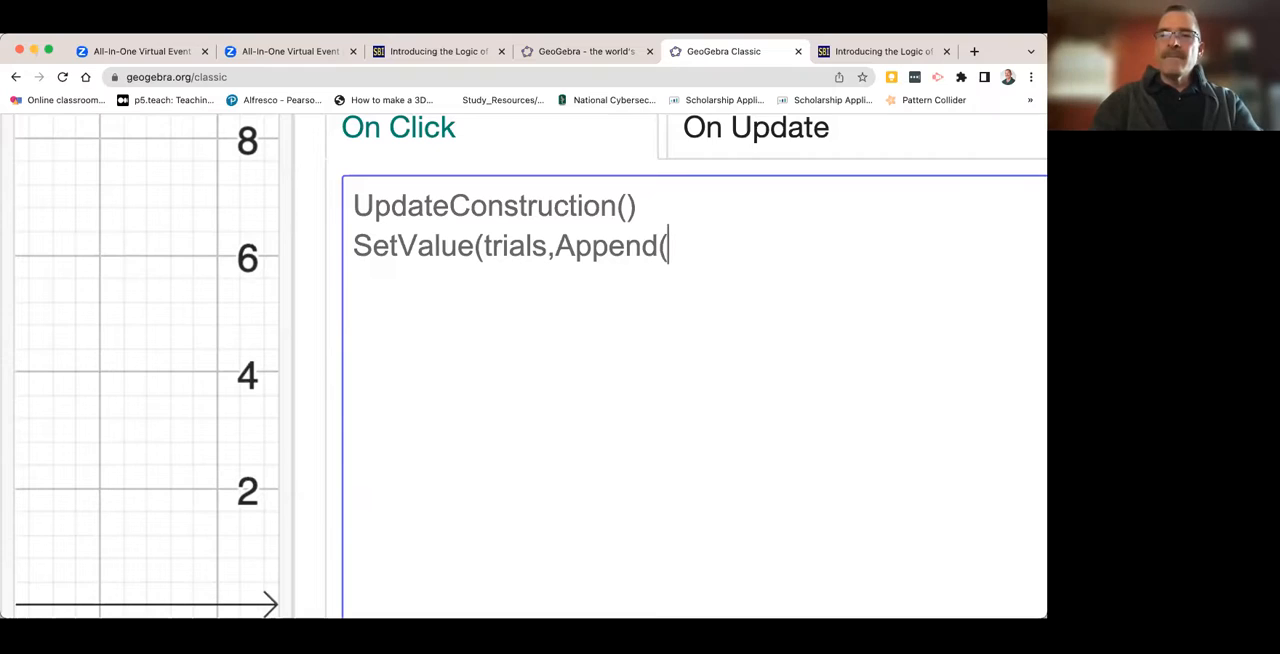
type("trials")
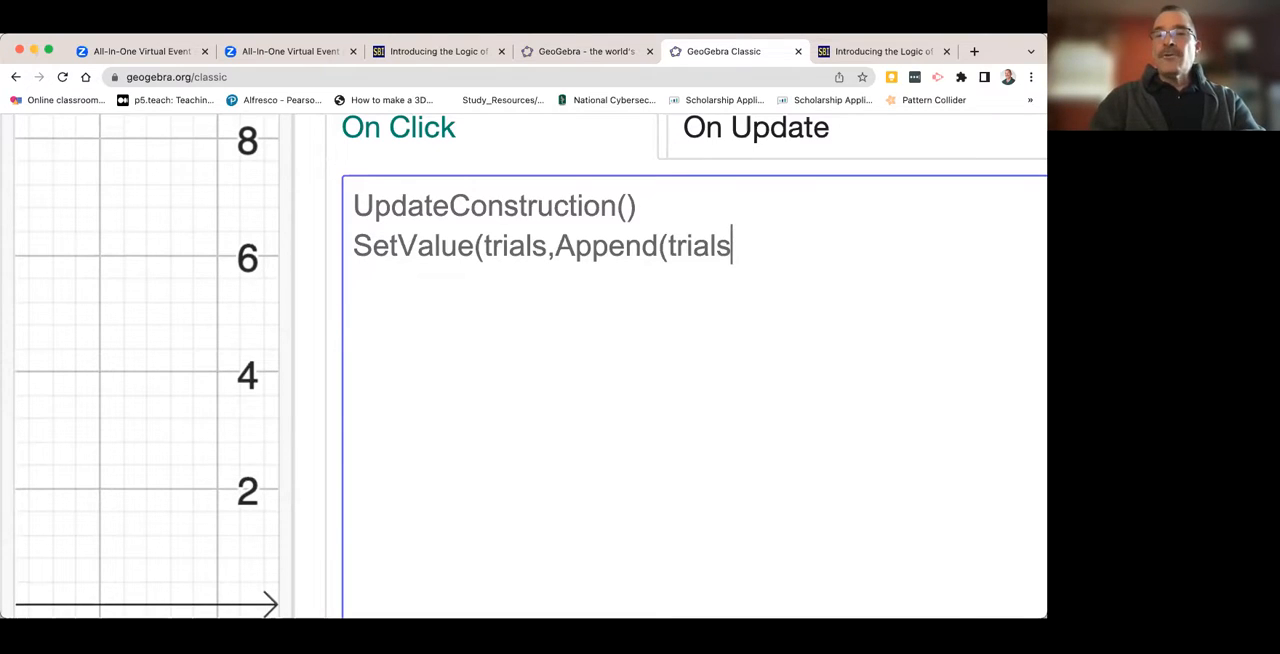
type(",c")
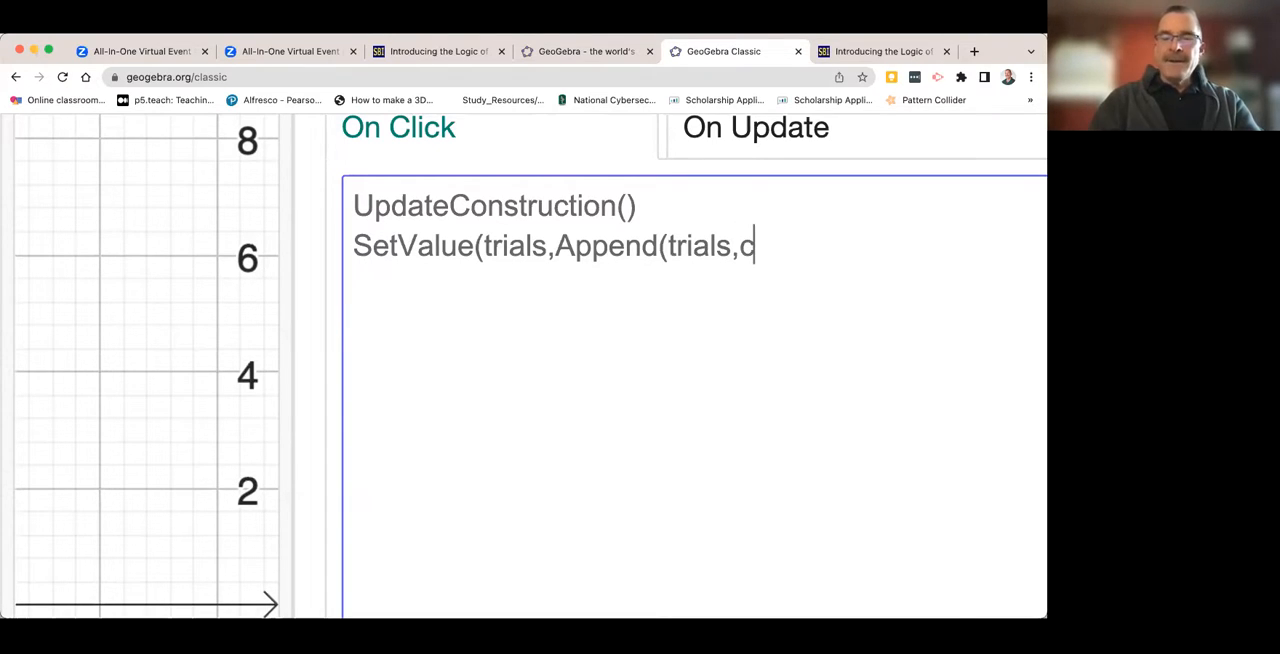
key("BackSpace")
type("sum")
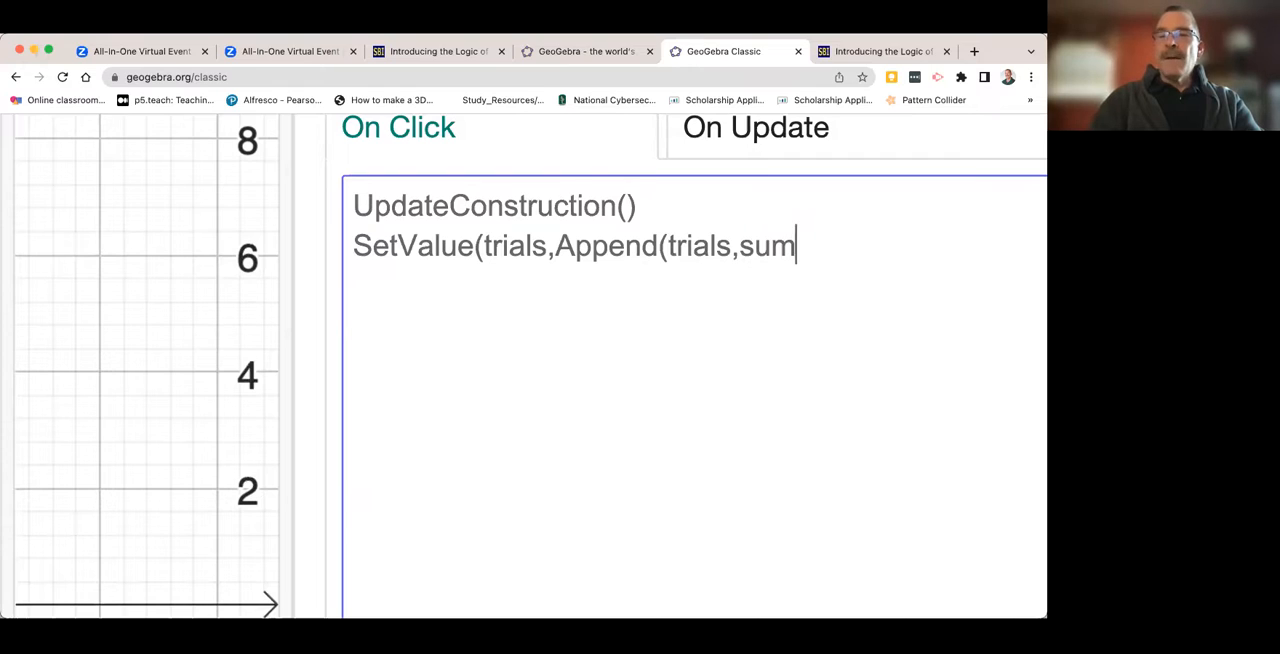
type(")")
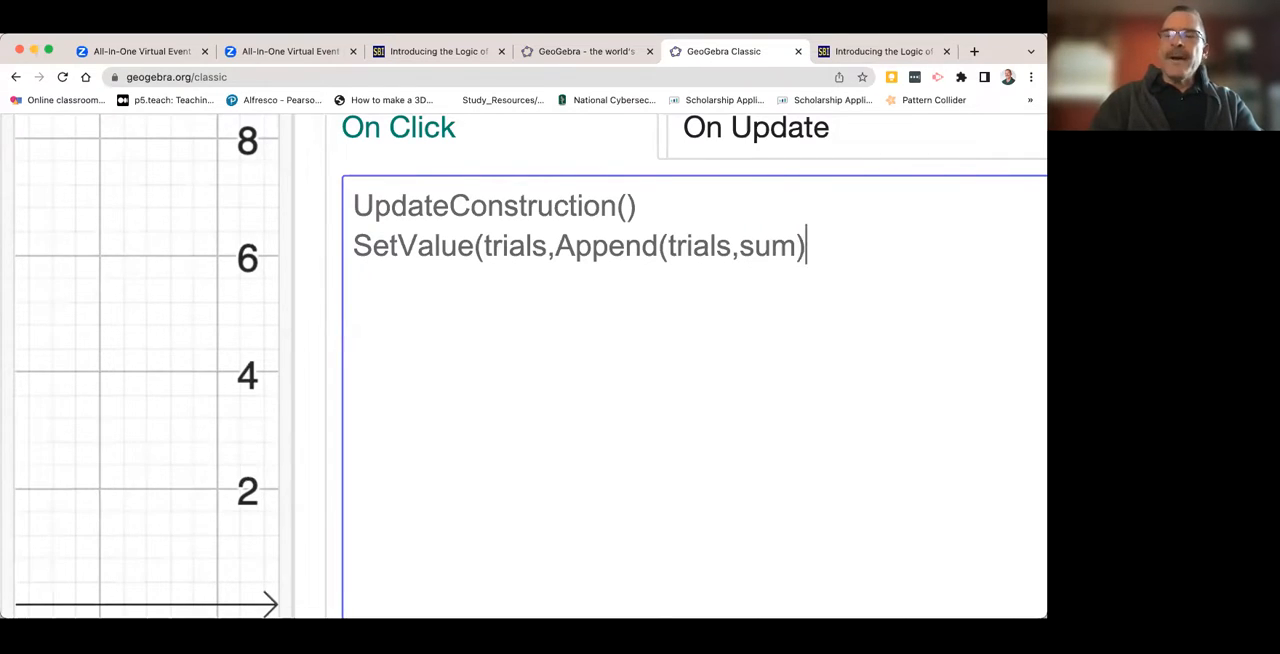
type(")")
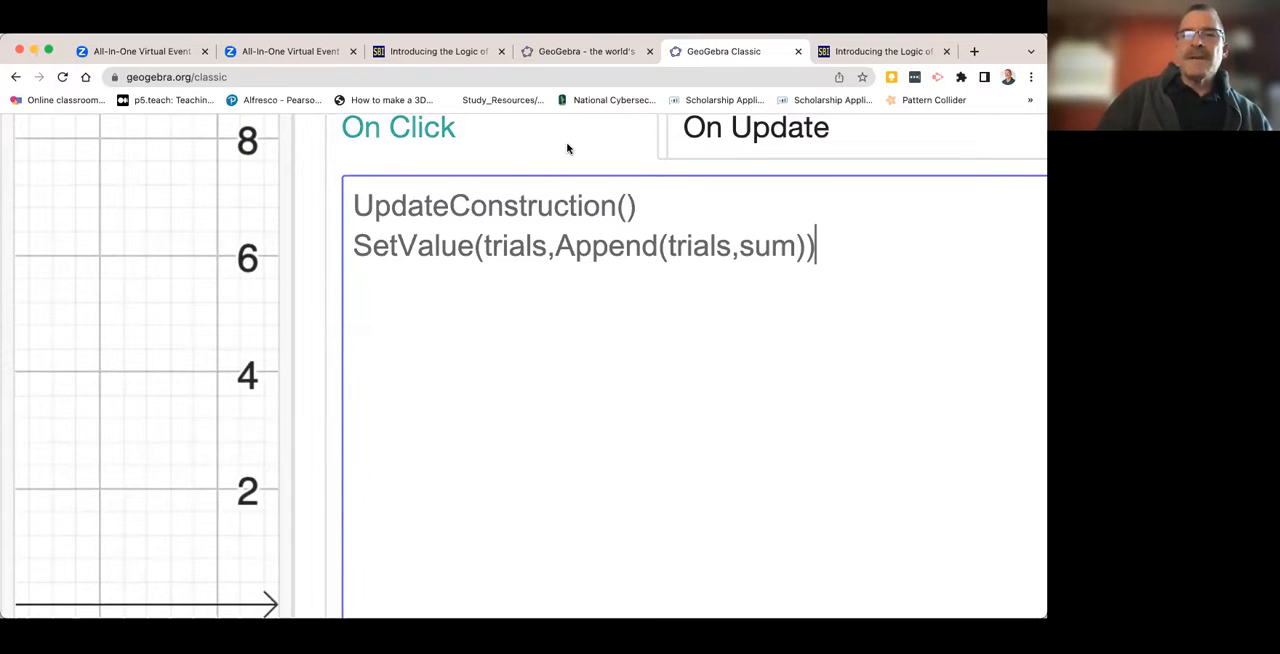
- Replace sum with correct in the script's Append command and close the button's settings
scroll(547, 158, "down", 3)
scroll(547, 158, "down", 3)
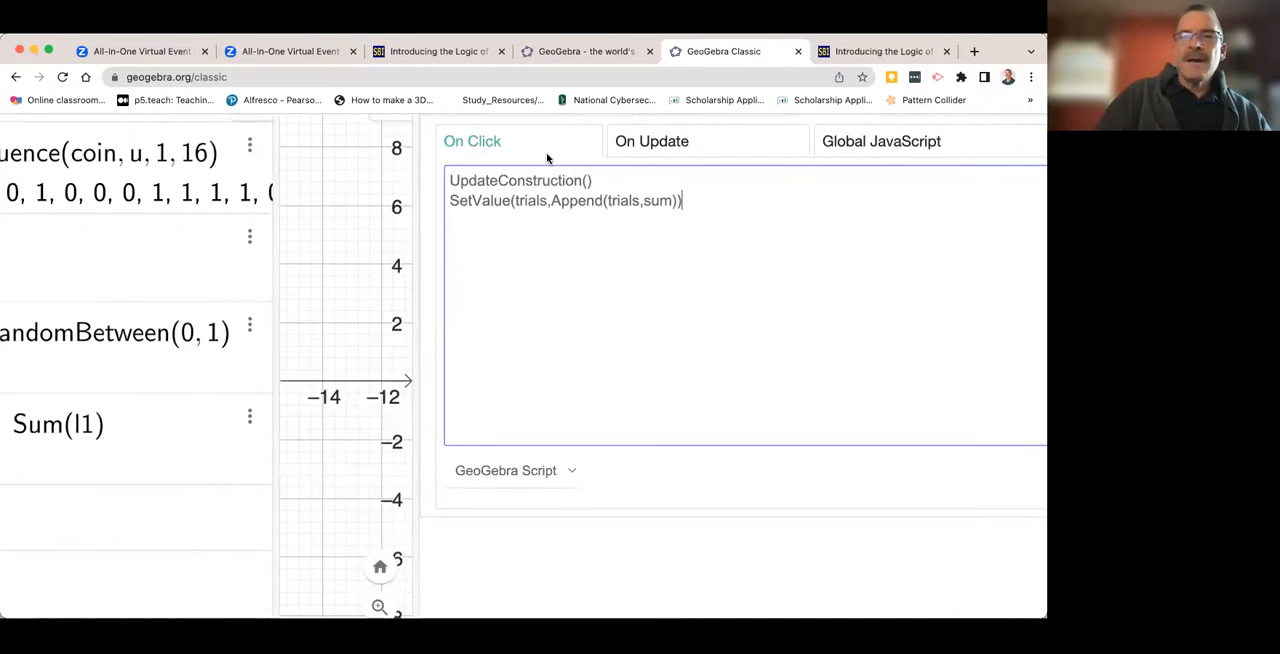
scroll(547, 158, "down", 2)
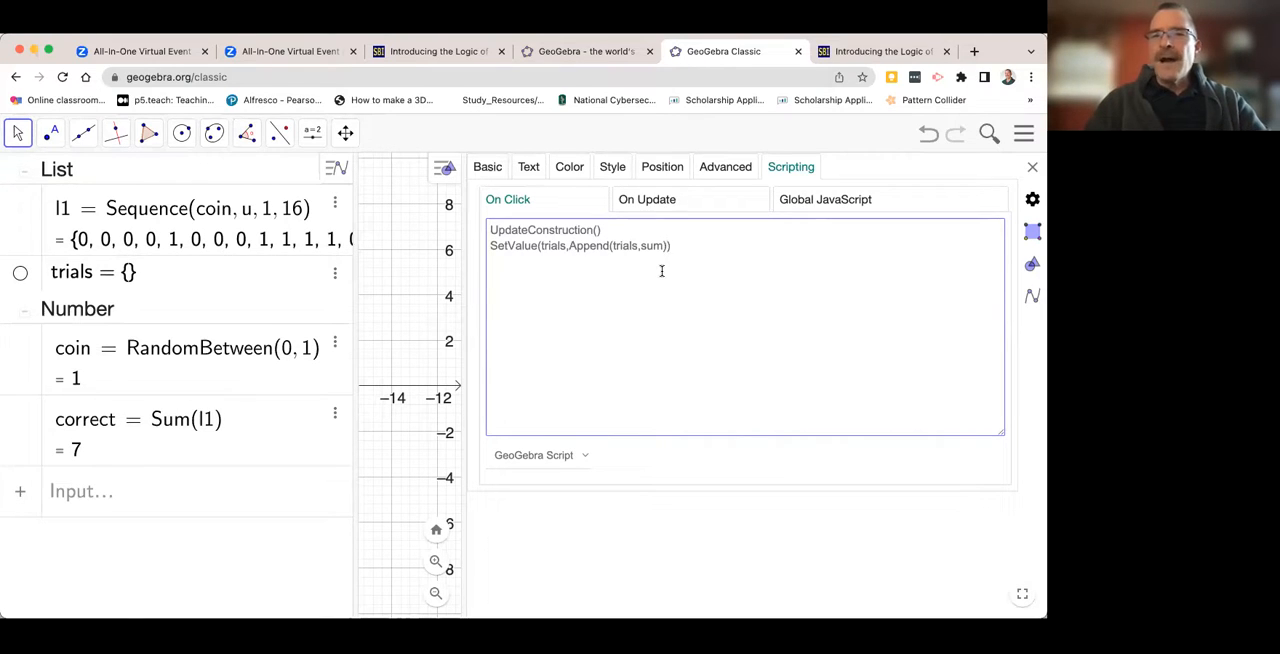
key("BackSpace")
key("BackSpace")
type("correct")
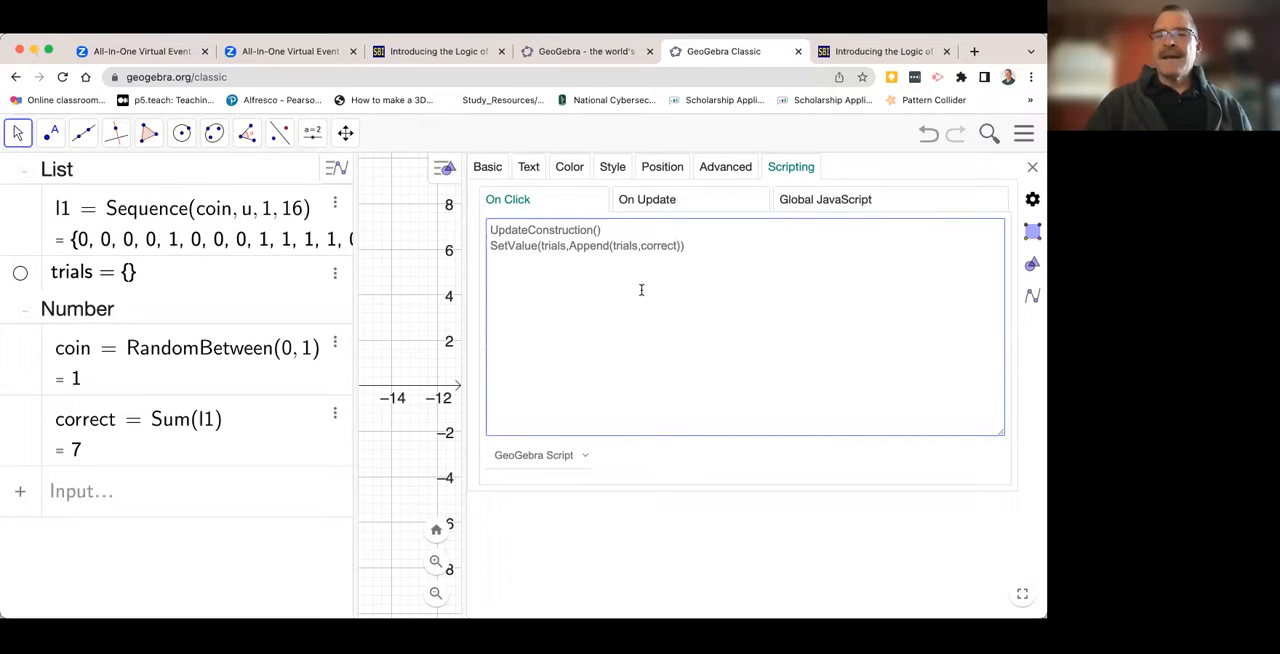
left_click(692, 249)
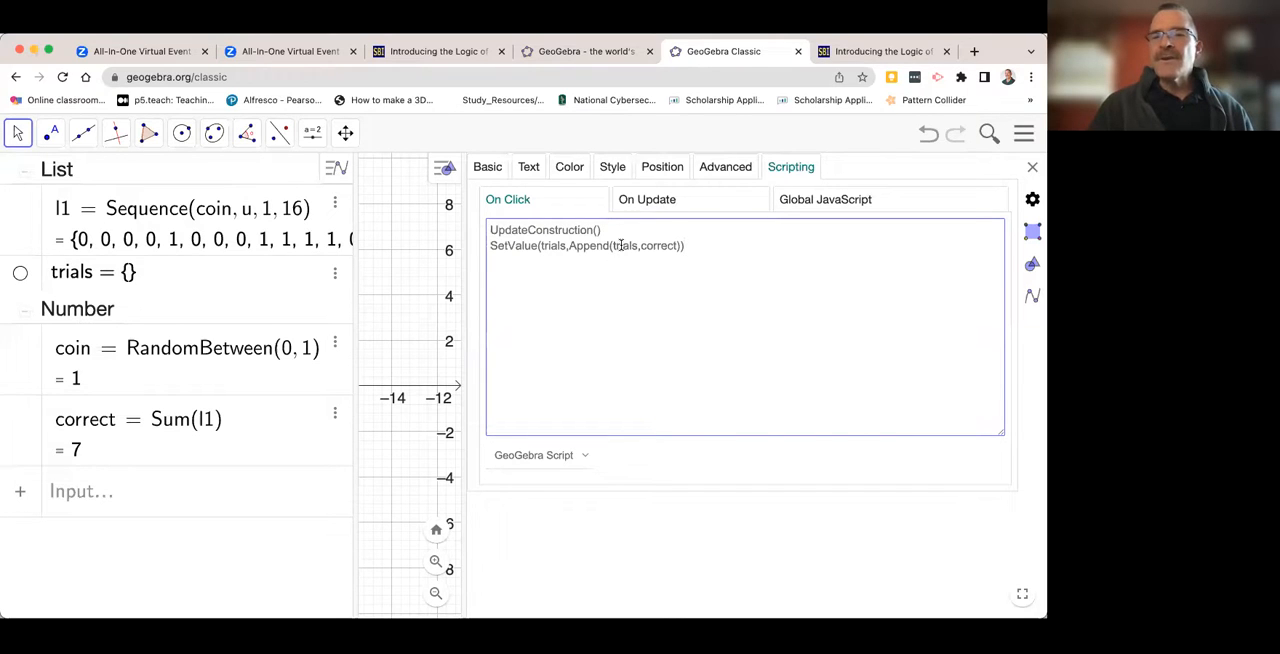
left_click(1032, 170)
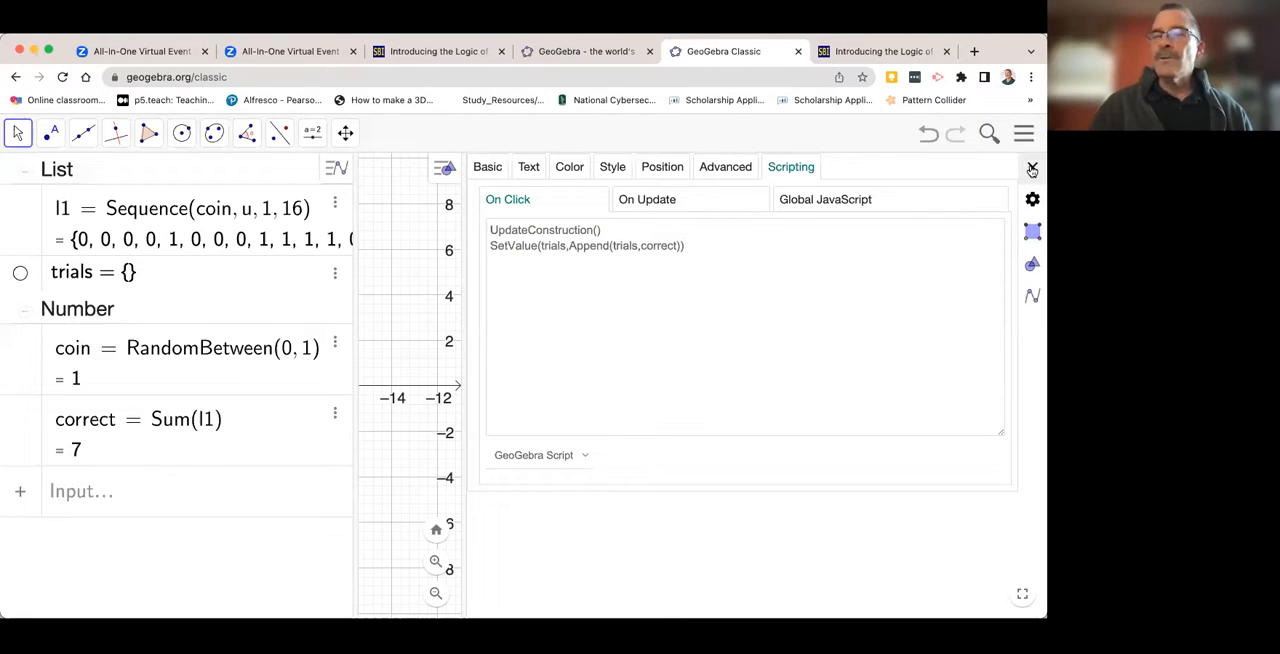
left_click(1032, 170)
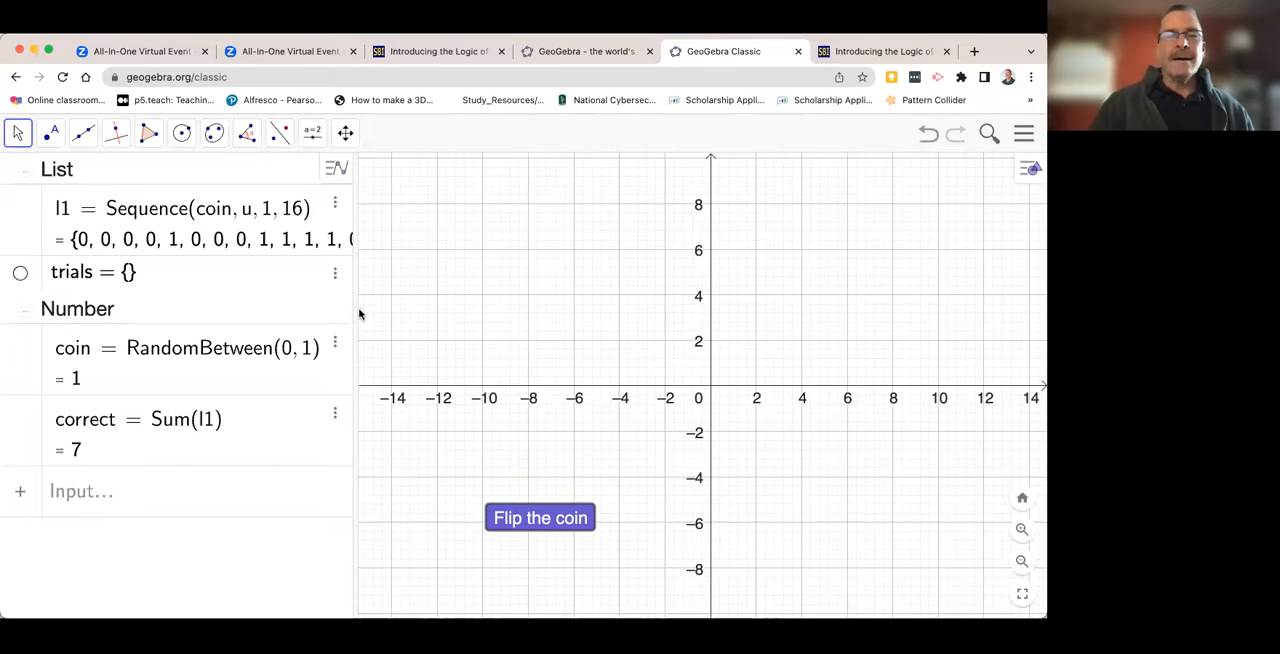
- Widen the object list area and run the "Flip the coin" button ten times to record ten results in the trials list
left_click_drag(357, 300, 410, 301)
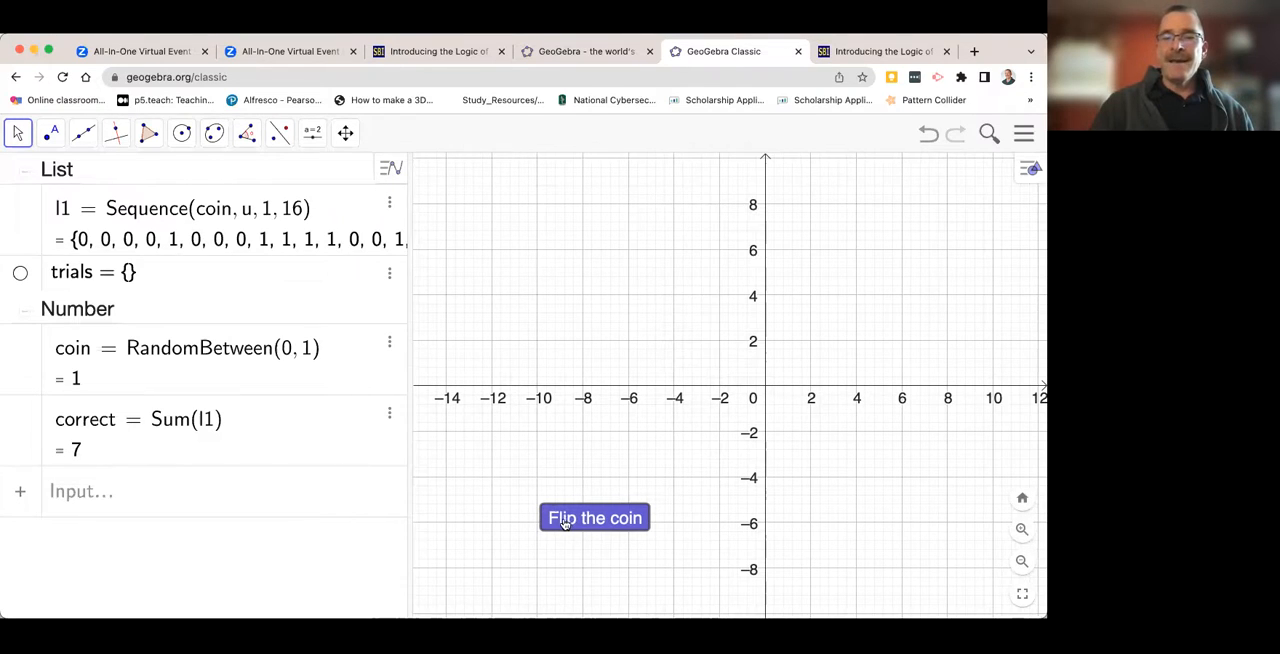
left_click(571, 521)
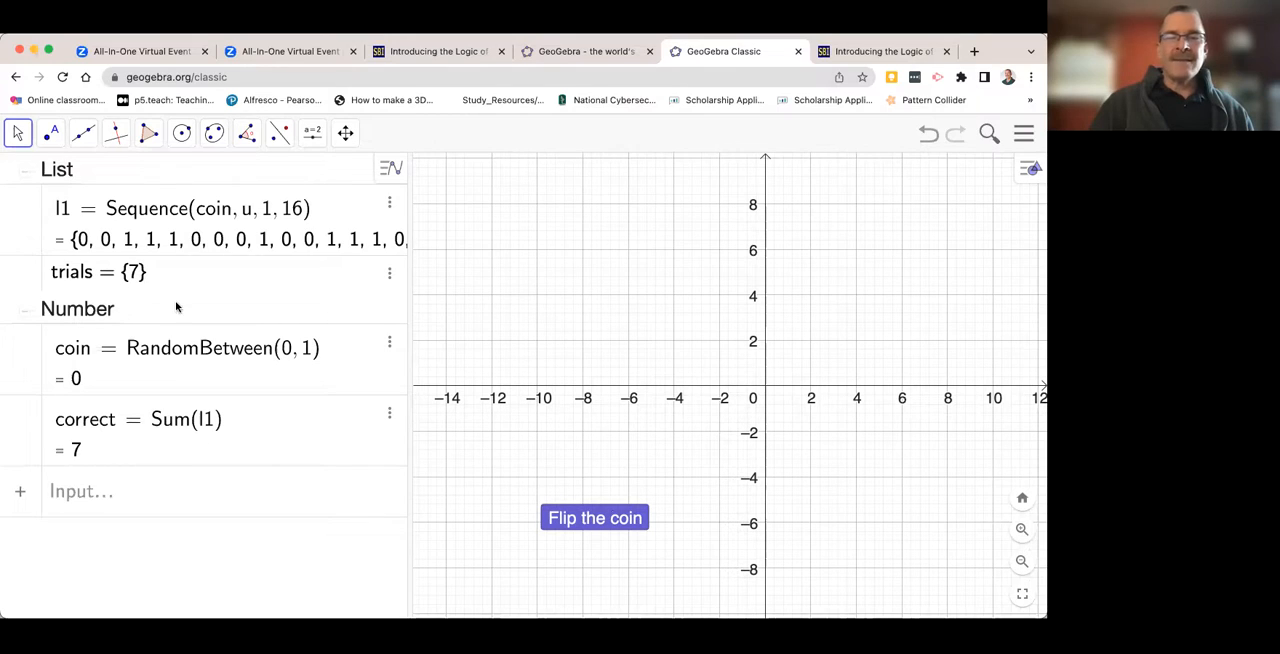
left_click(579, 517)
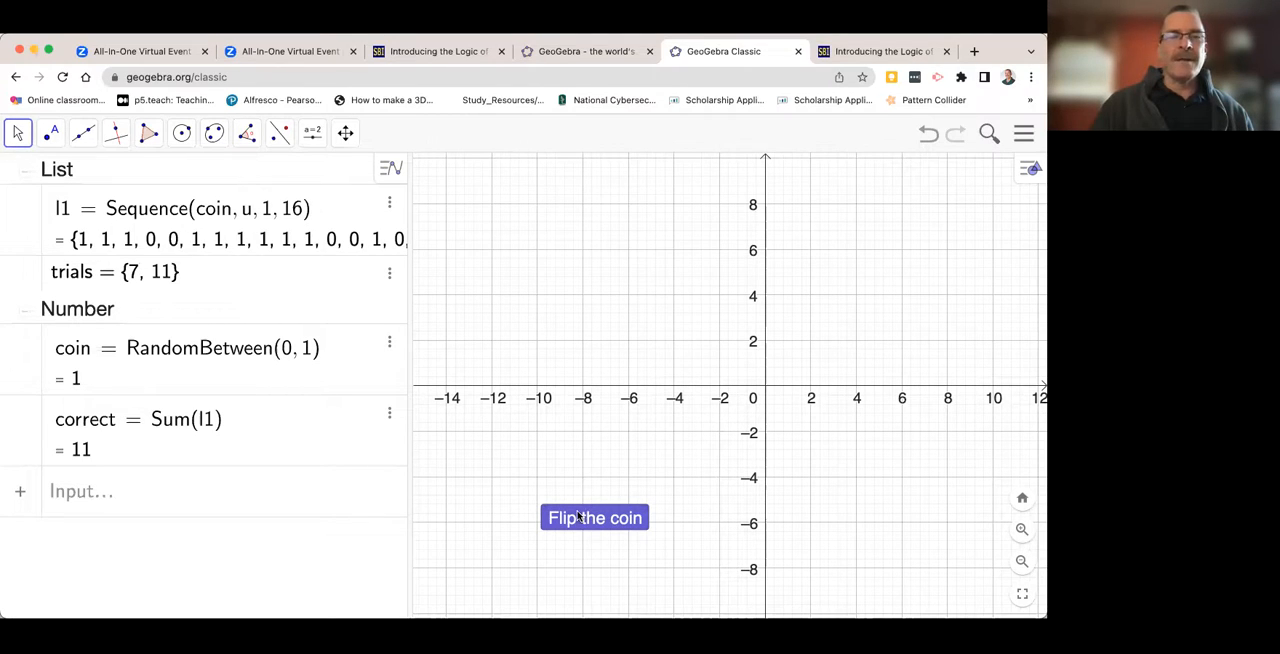
left_click(579, 517)
left_click(579, 517)
left_click(579, 517)
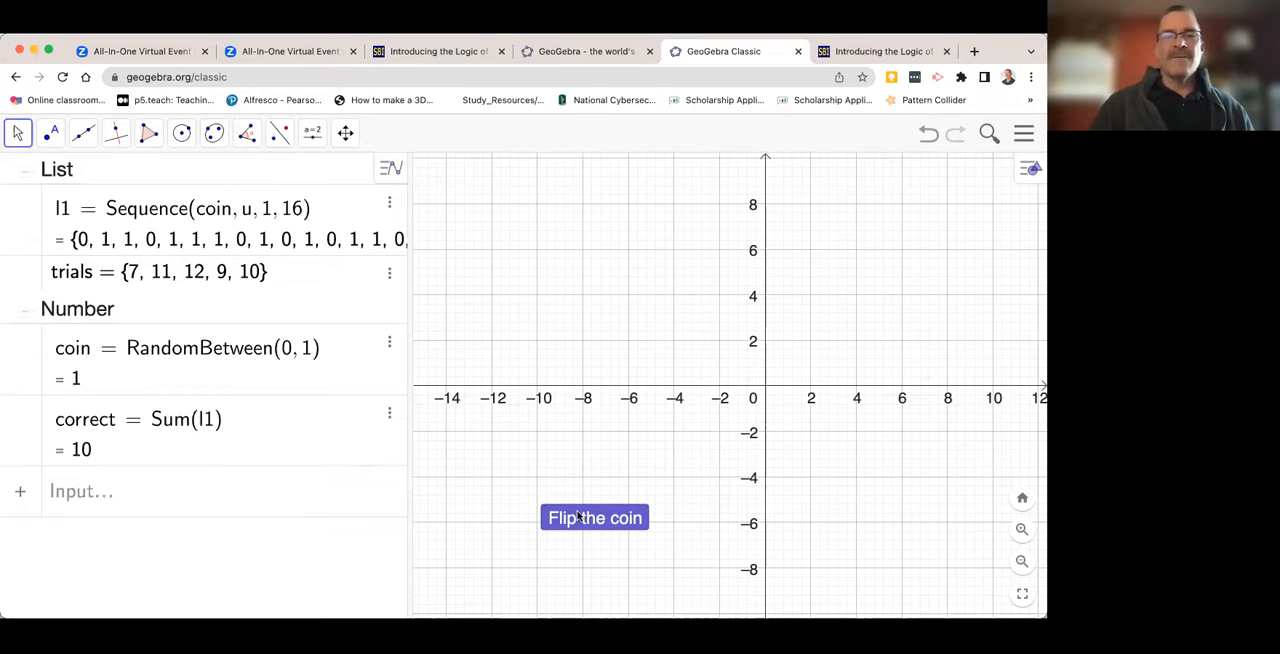
left_click(579, 517)
left_click(579, 517)
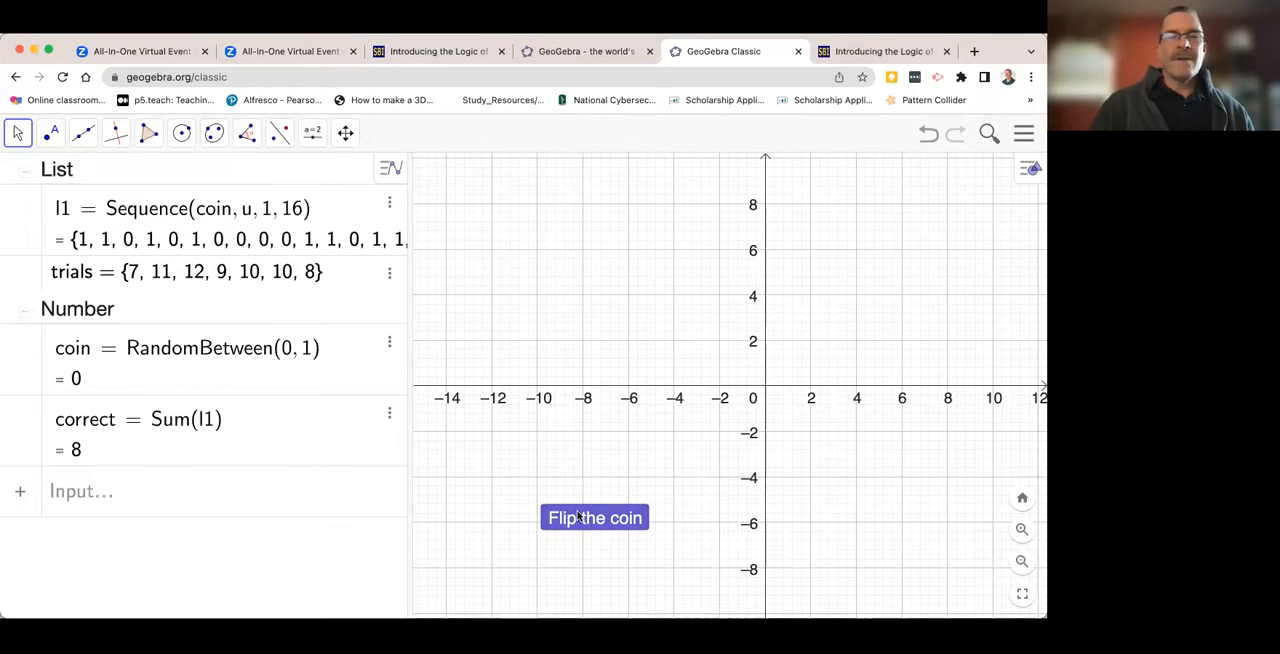
left_click(579, 517)
left_click(579, 517)
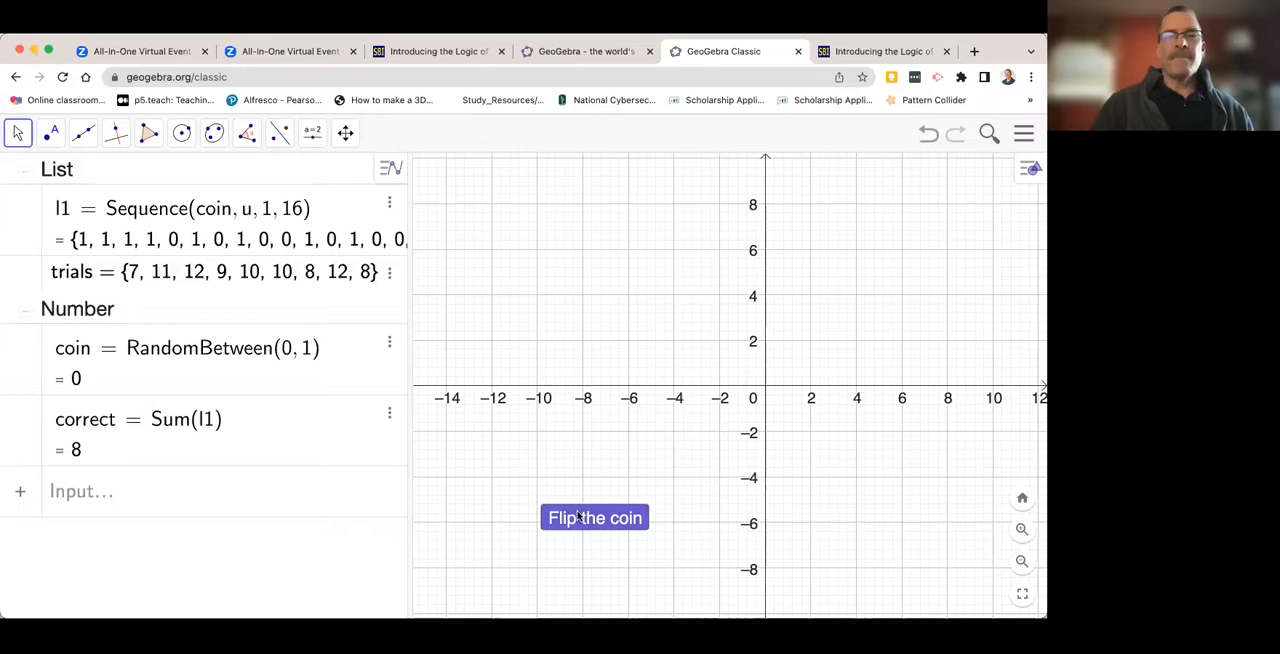
left_click(579, 517)
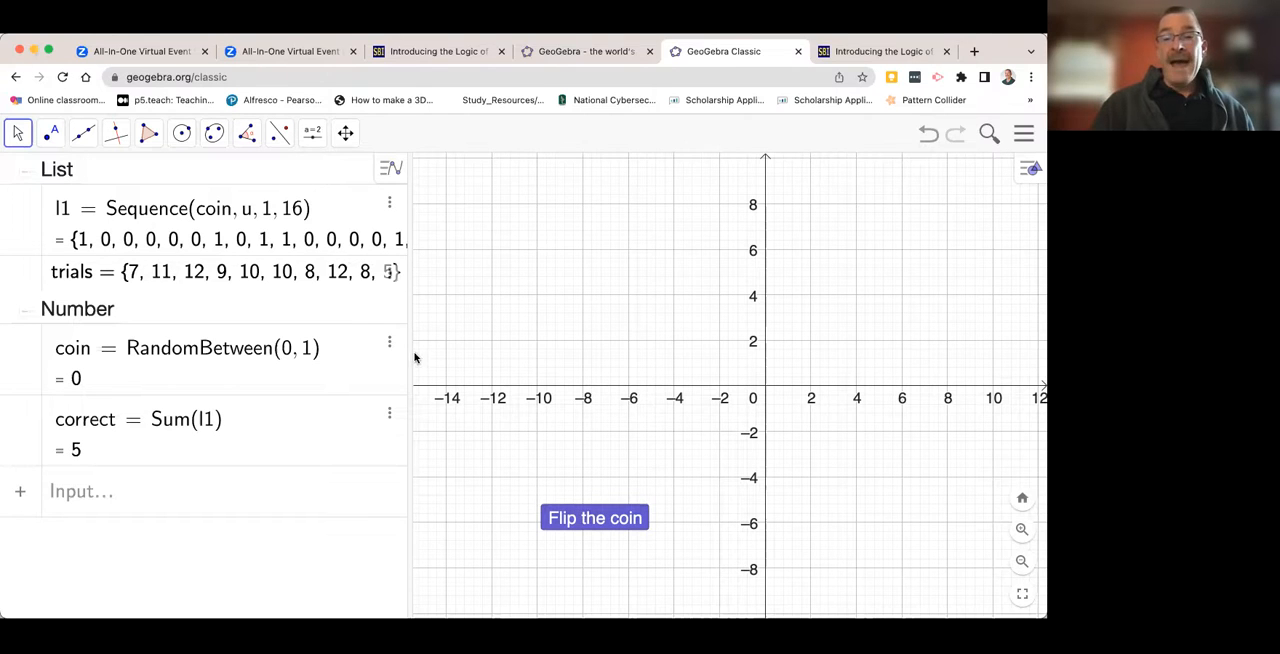
- Widen the object list area further and create a dot plot of the recorded results with DotPlot(trials)
left_click_drag(407, 350, 468, 354)
left_click(85, 491)
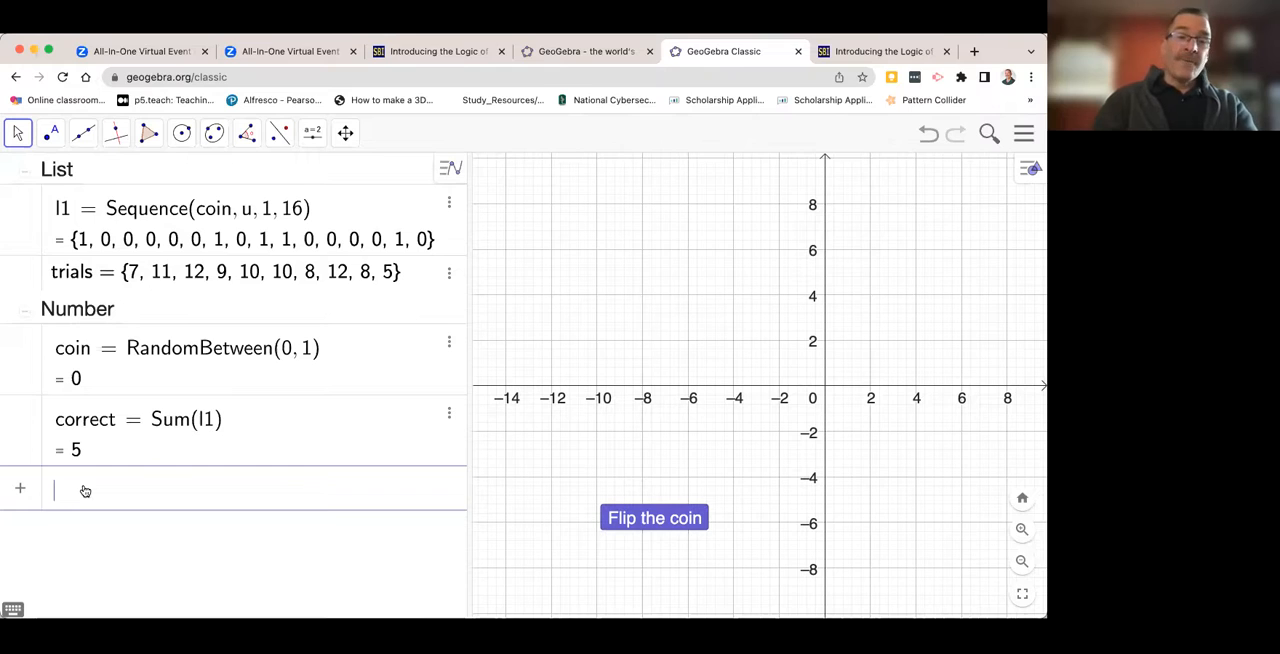
type("dot")
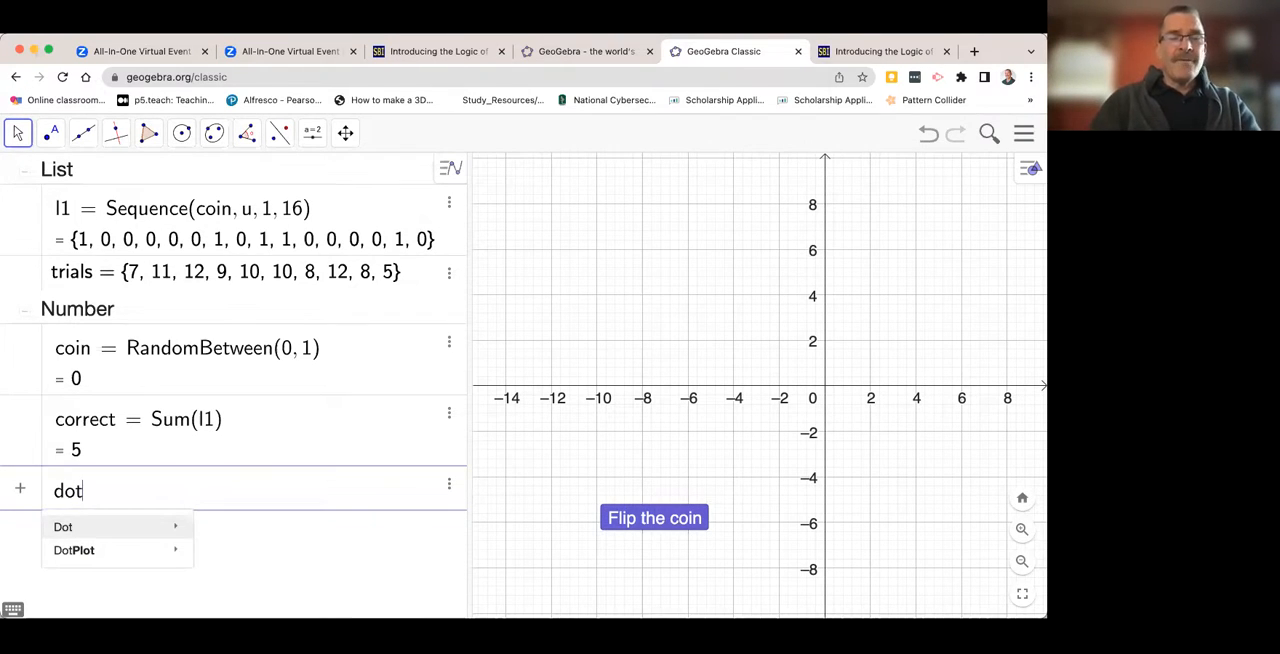
type("plo")
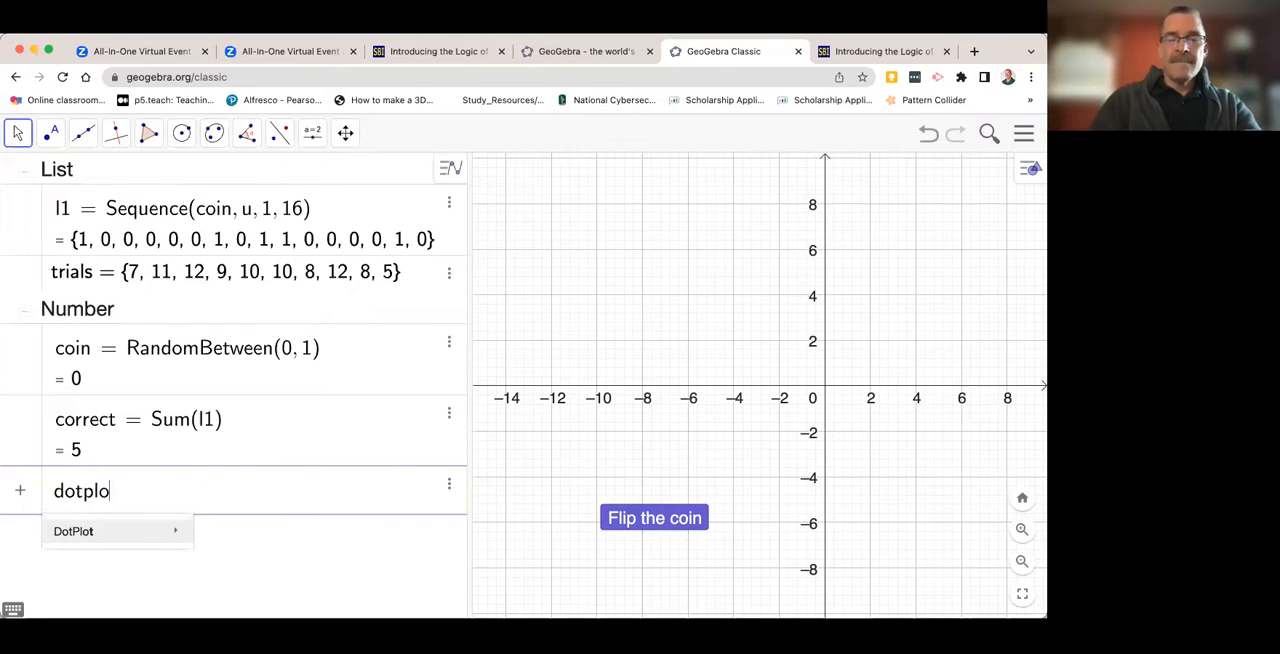
type("t(")
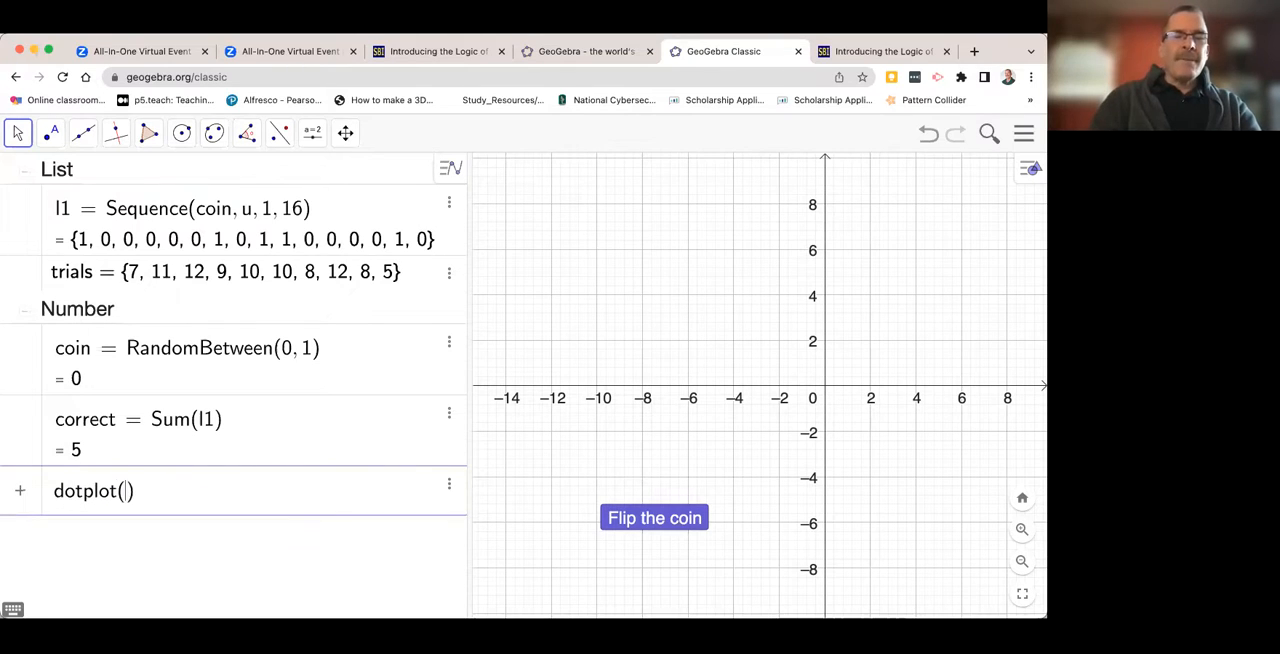
type("trial")
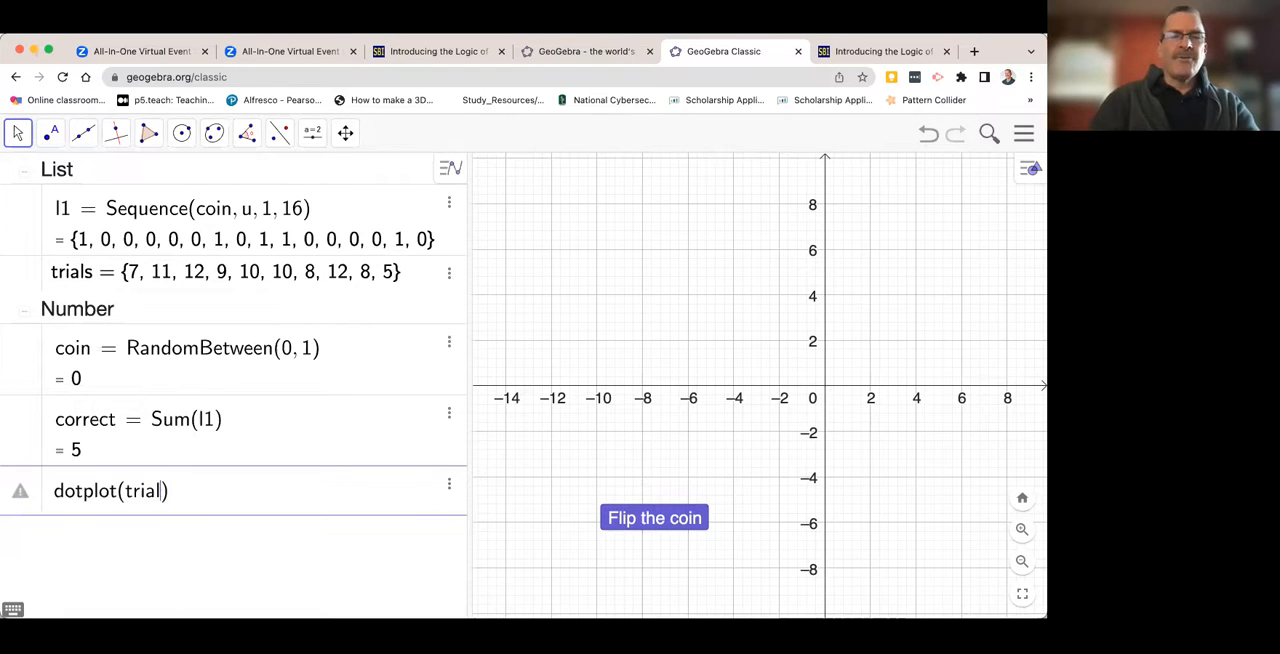
type("s")
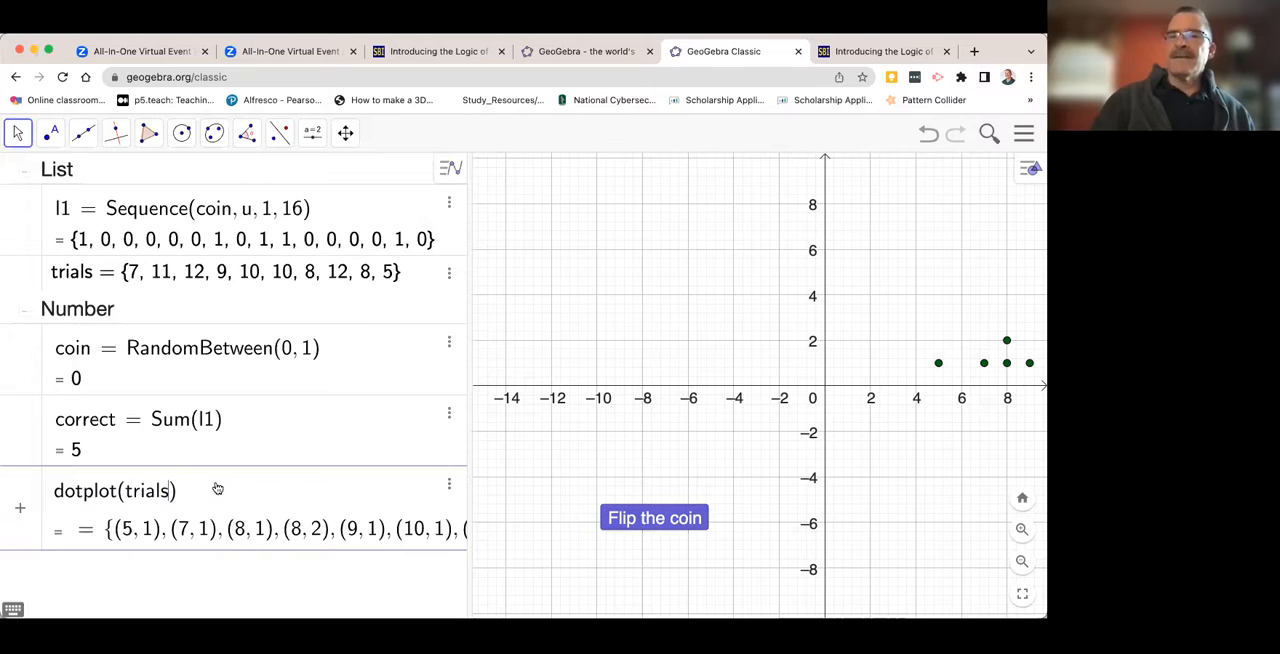
key("Return")
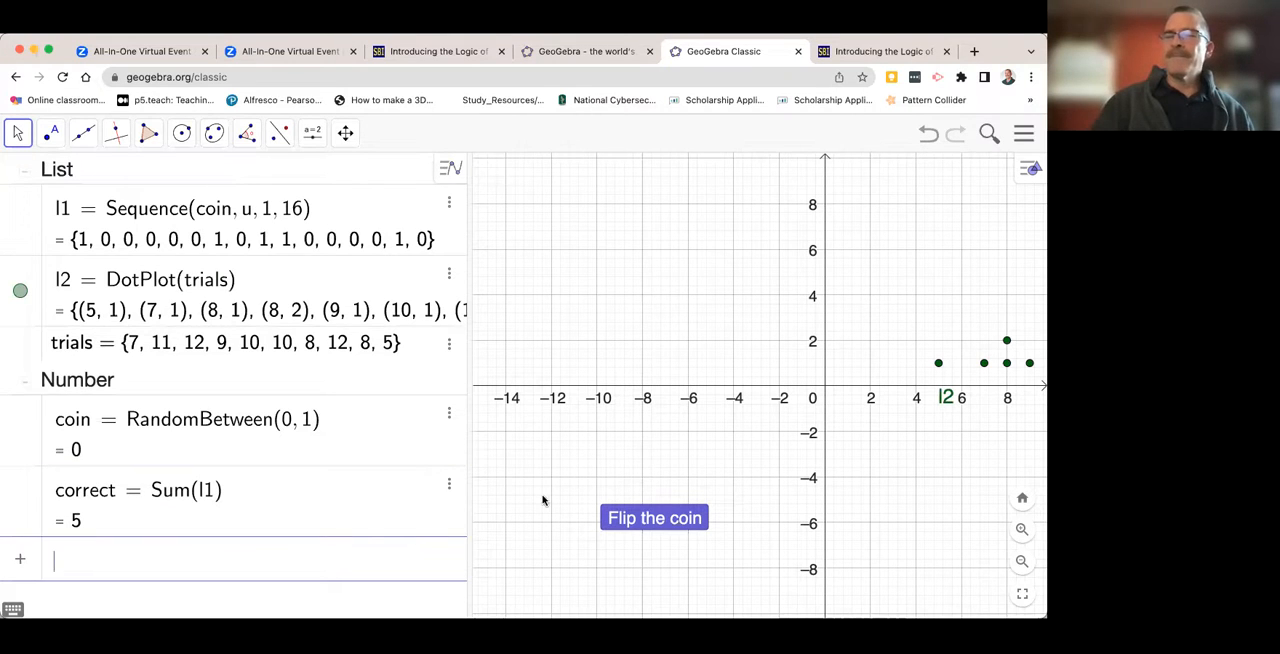
- Bring the whole dot plot into view and hide its label
left_click_drag(803, 300, 587, 476)
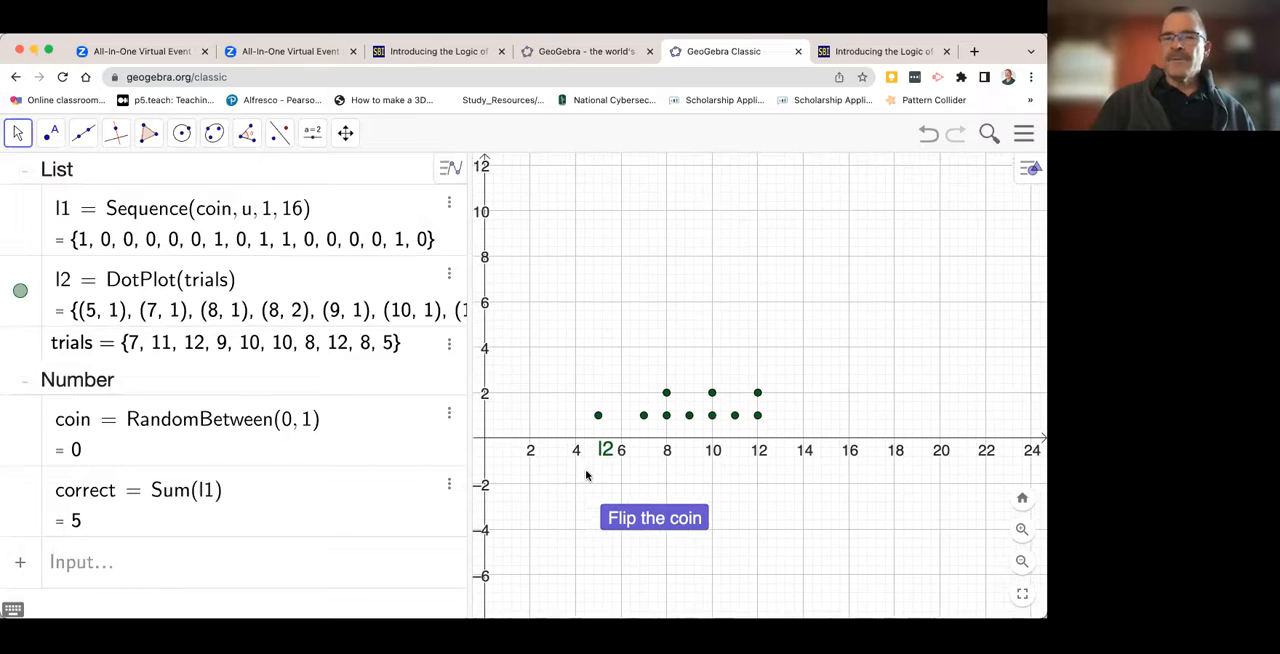
right_click(599, 417)
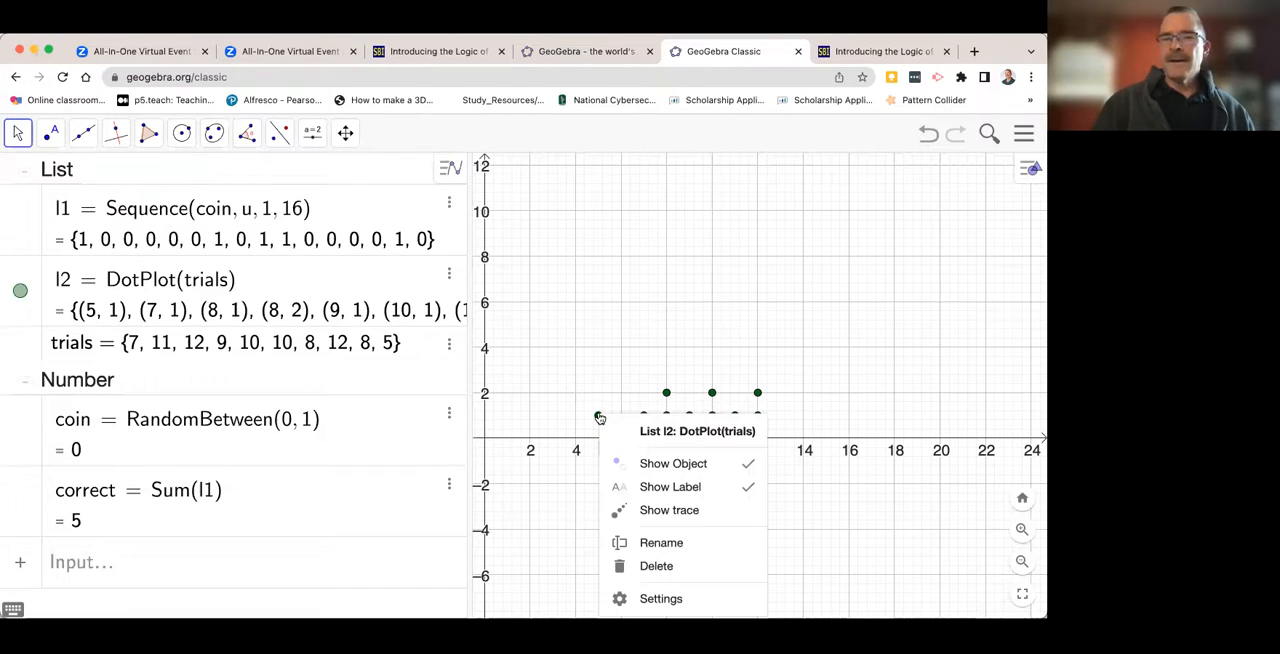
left_click(642, 489)
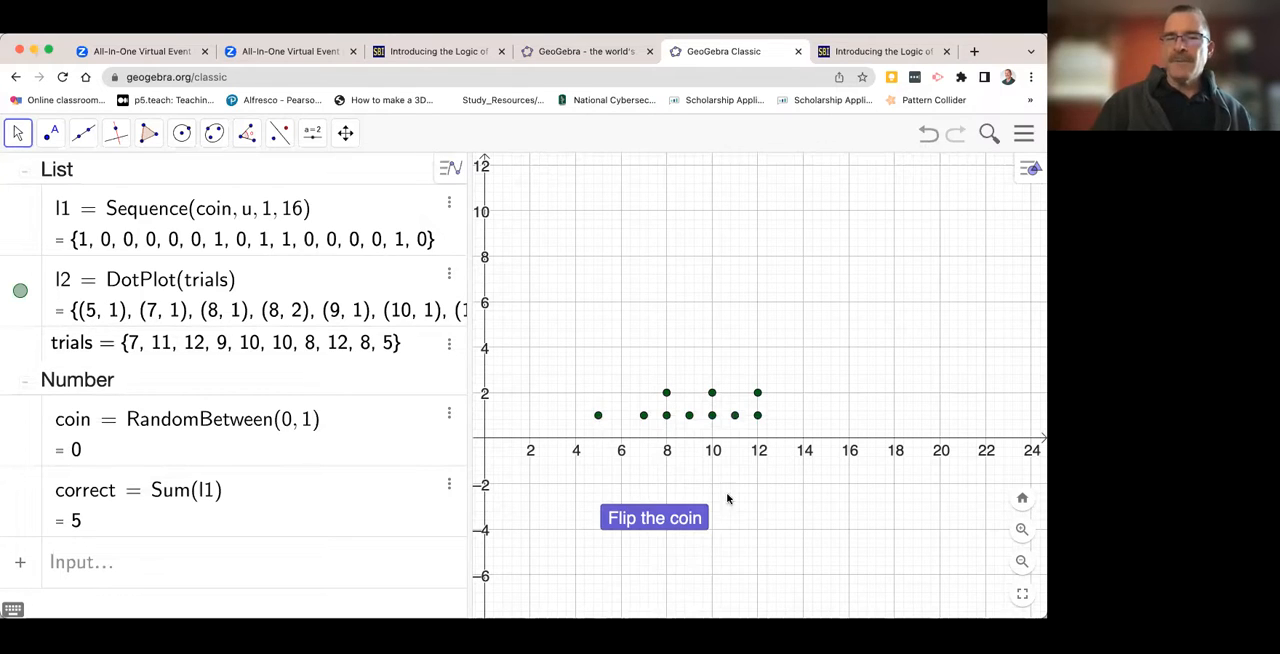
- Run the "Flip the coin" button 14 more times to add results to the trials list and dot plot
left_click(646, 518)
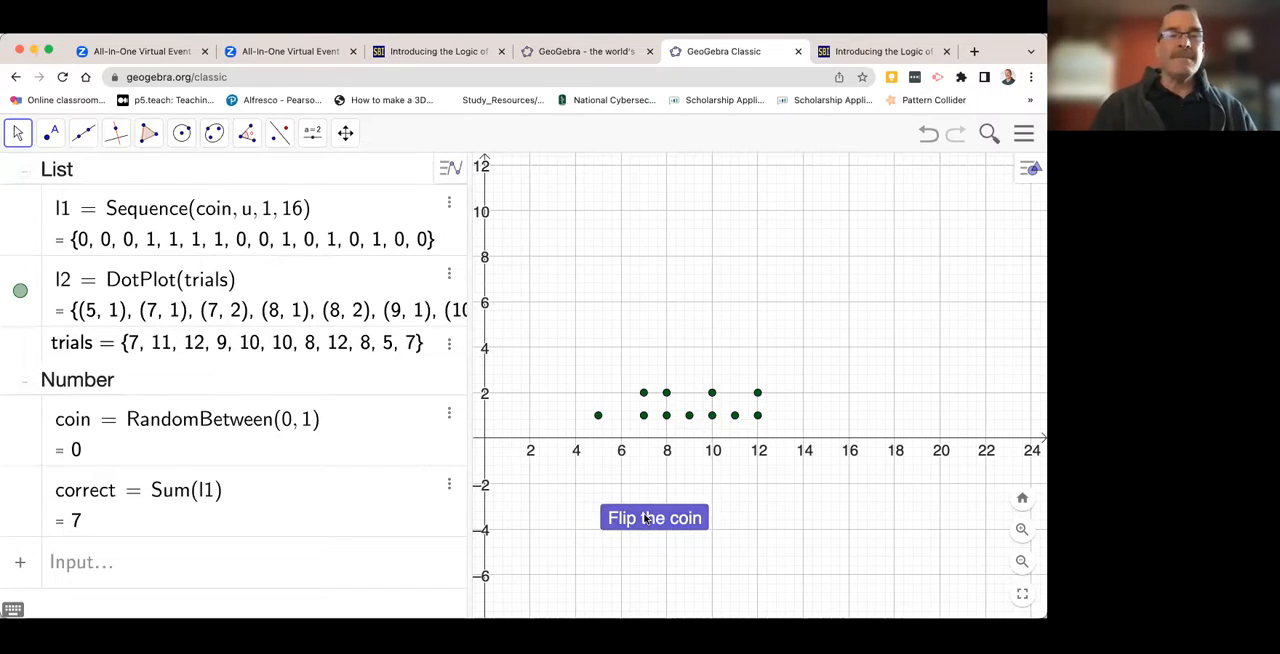
left_click(646, 518)
left_click(646, 518)
left_click(646, 518)
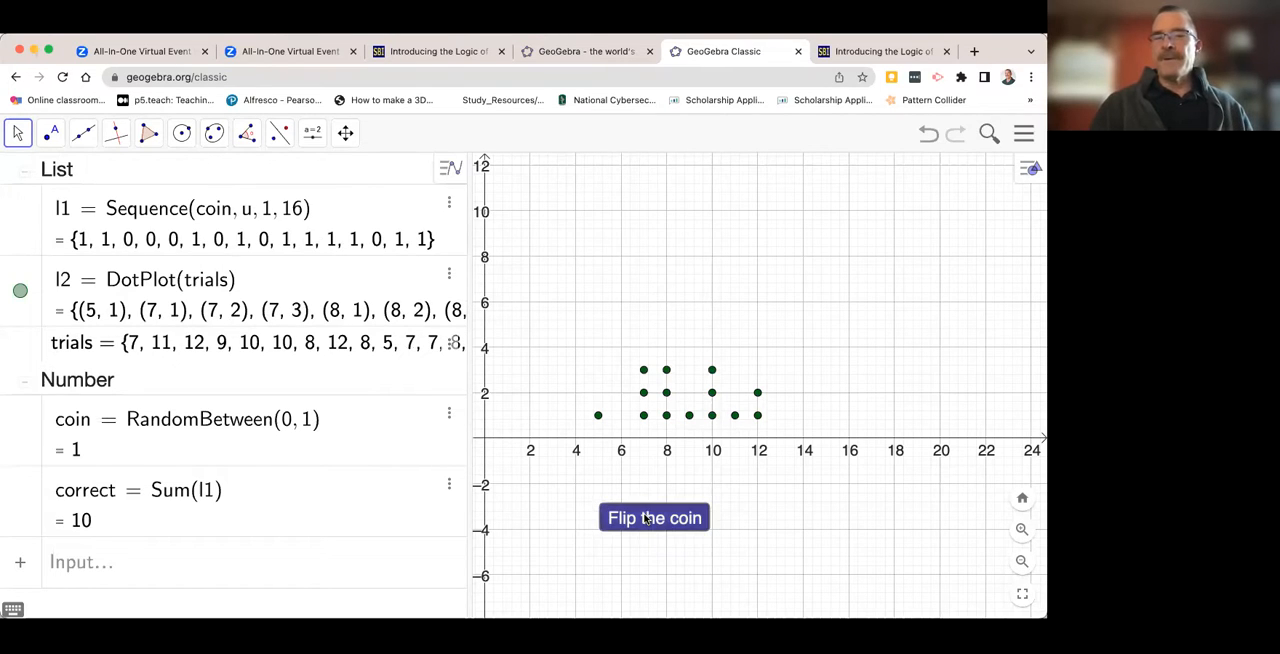
left_click(646, 518)
left_click(646, 518)
left_click(646, 518)
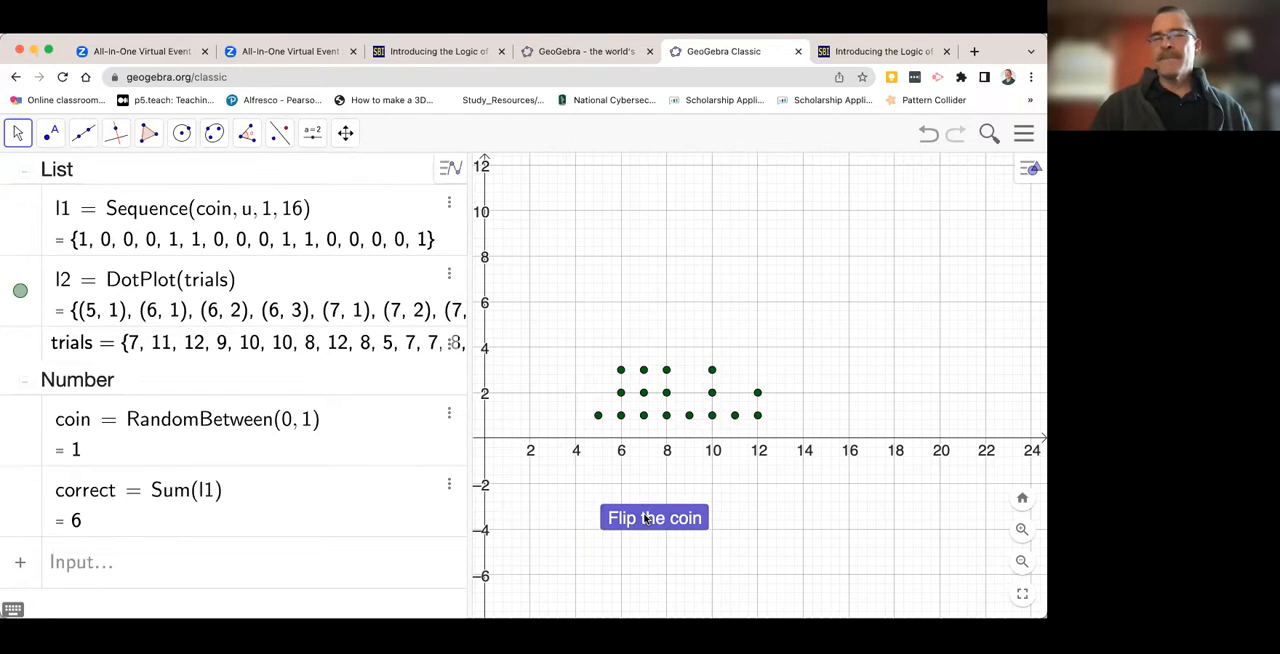
left_click(646, 518)
left_click(646, 518)
left_click(646, 518)
left_click(646, 518)
left_click(646, 518)
left_click(646, 518)
left_click(646, 518)
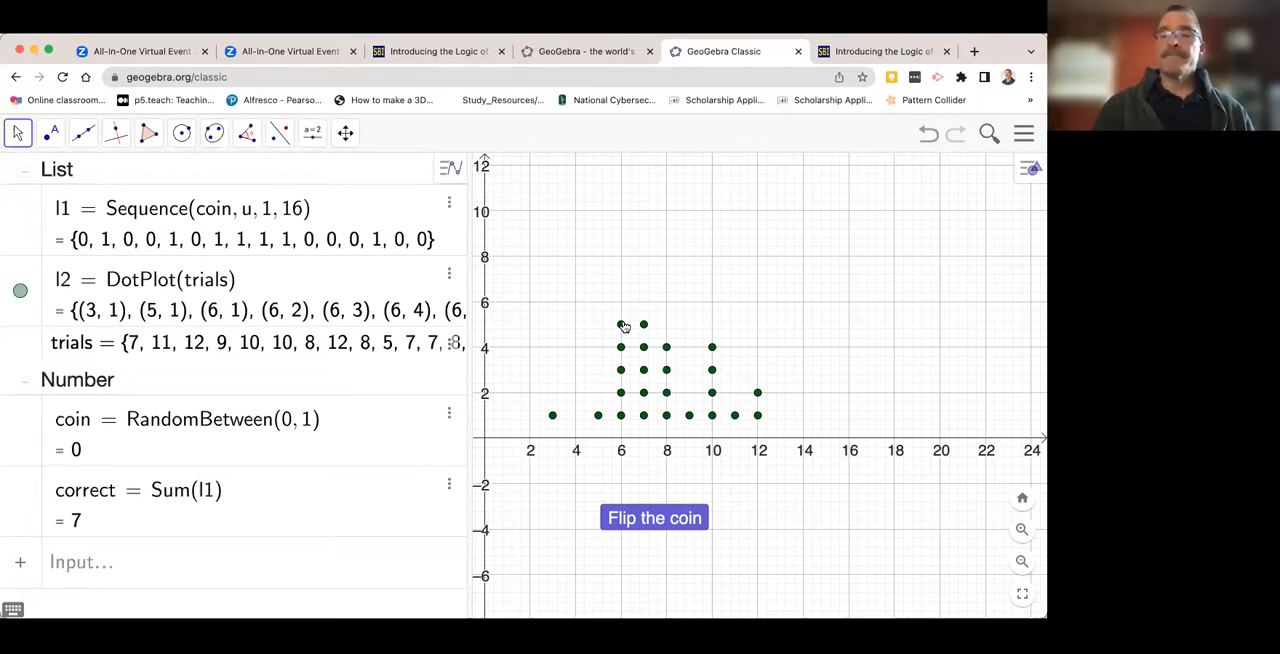
- Bring the vertical axis fully into view and record ten more results with the "Flip the coin" button
left_click_drag(591, 297, 685, 328)
left_click(685, 327)
left_click(711, 278)
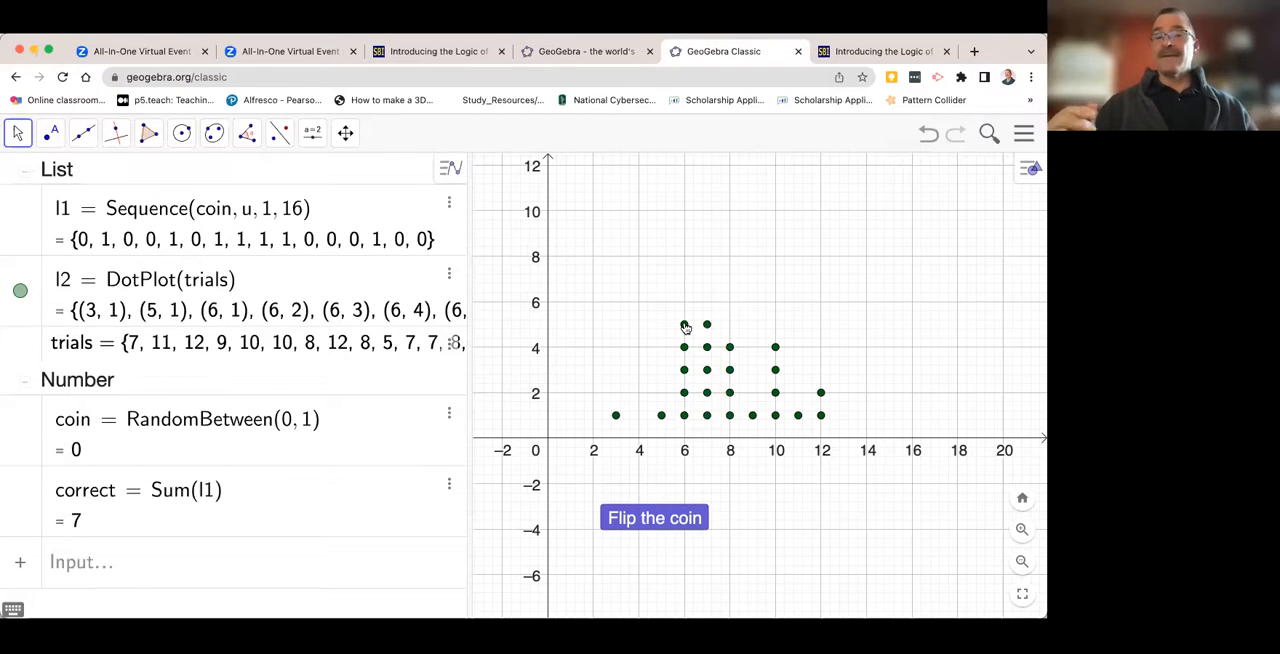
left_click(641, 517)
left_click(641, 517)
left_click(641, 517)
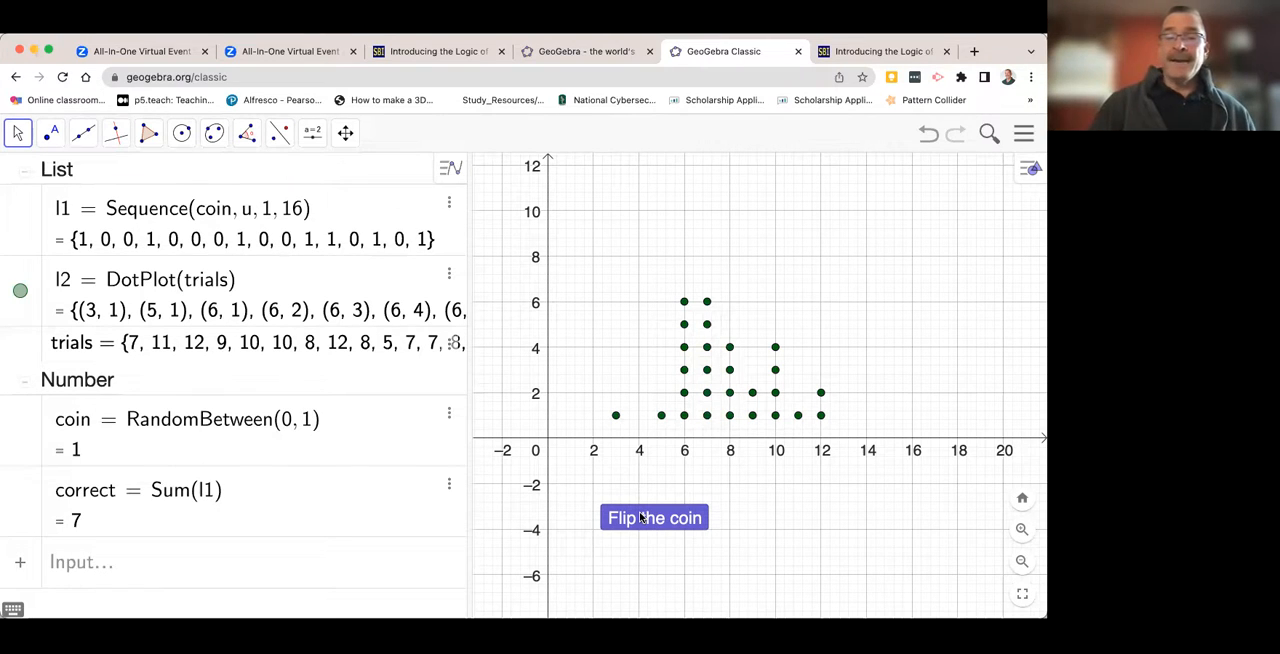
left_click(641, 517)
left_click(642, 518)
left_click(642, 518)
left_click(642, 518)
left_click(642, 518)
left_click(642, 518)
left_click(642, 518)
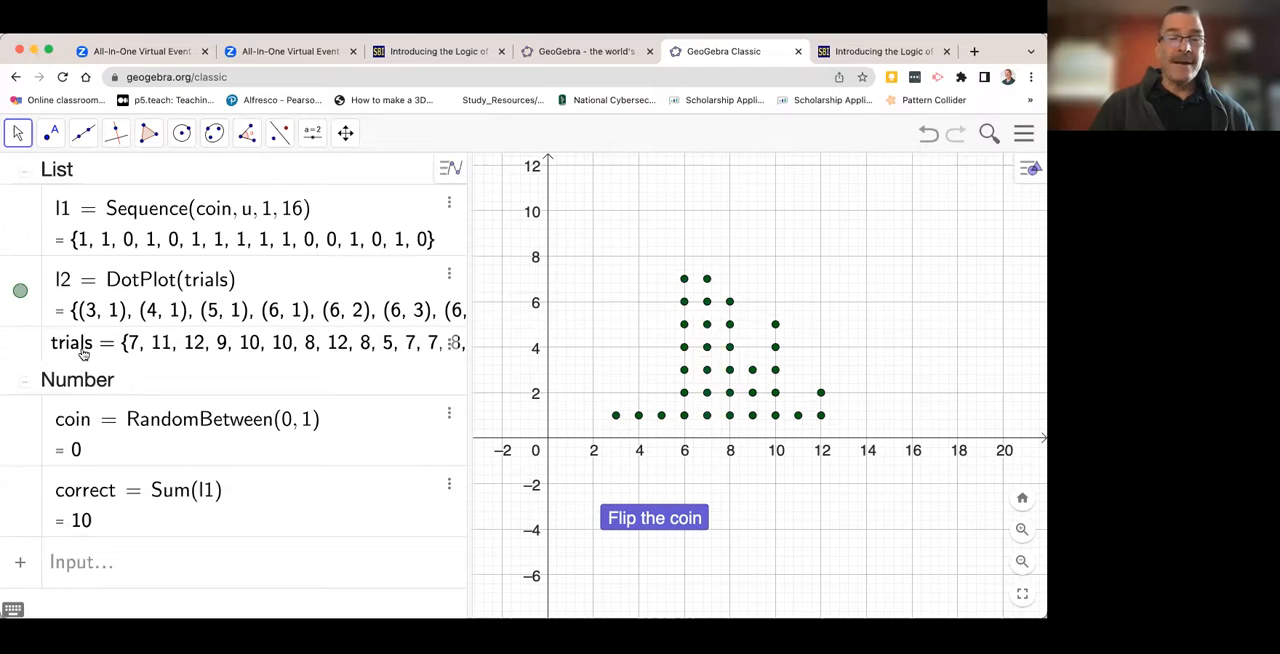
- Count the recorded results by adding the number Length(trials) to the object list
left_click(95, 565)
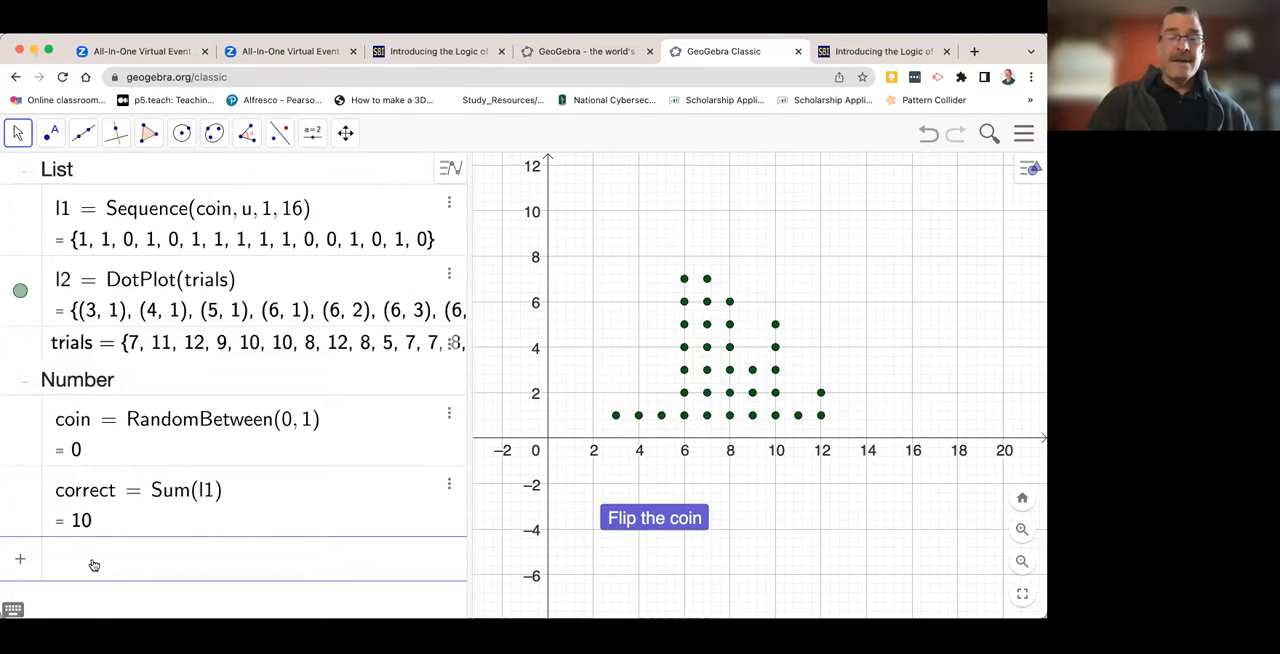
type("length")
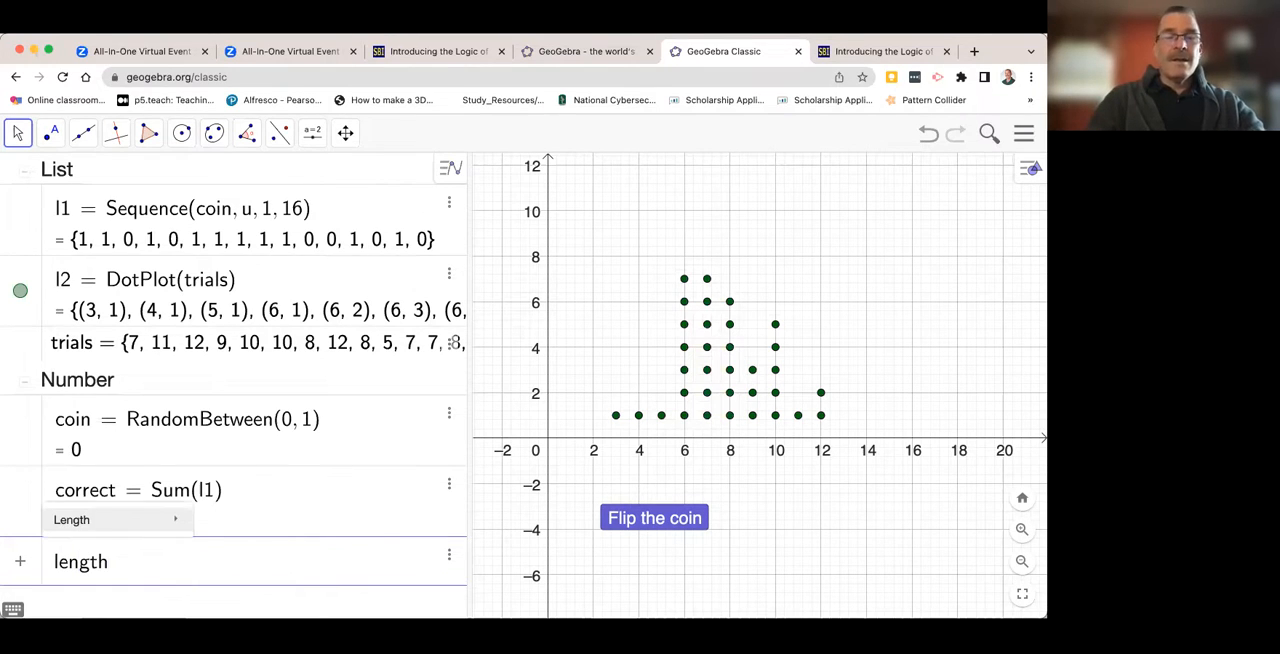
type("(")
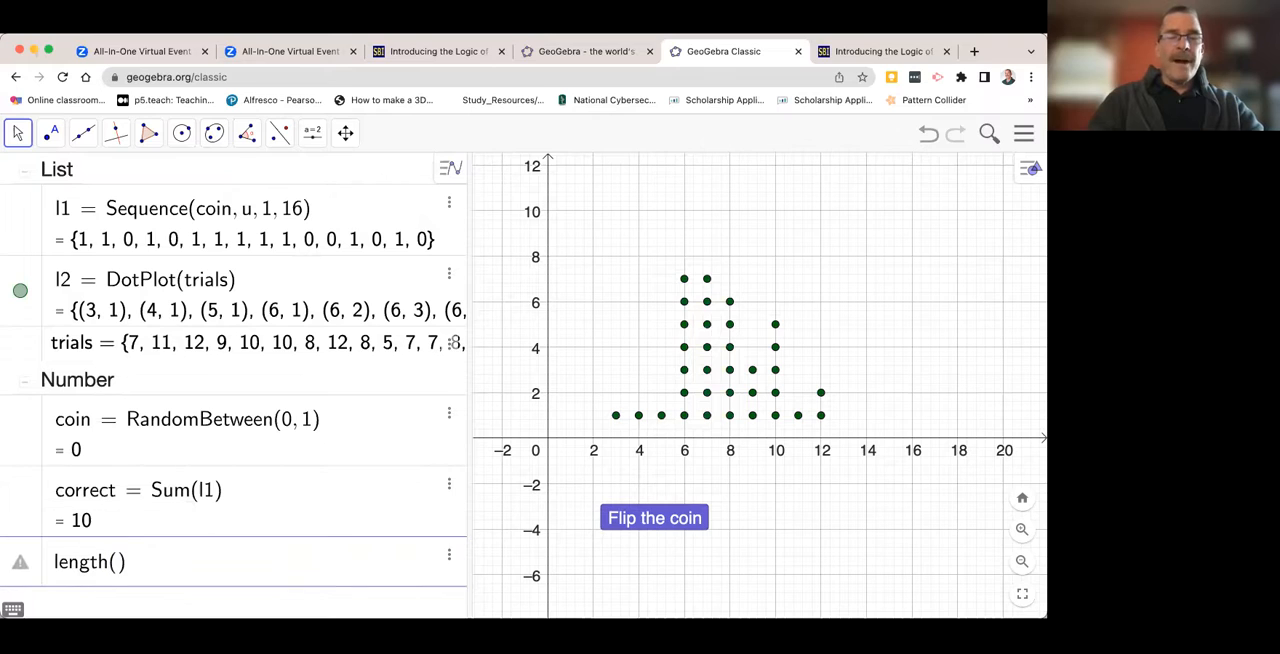
type("trials")
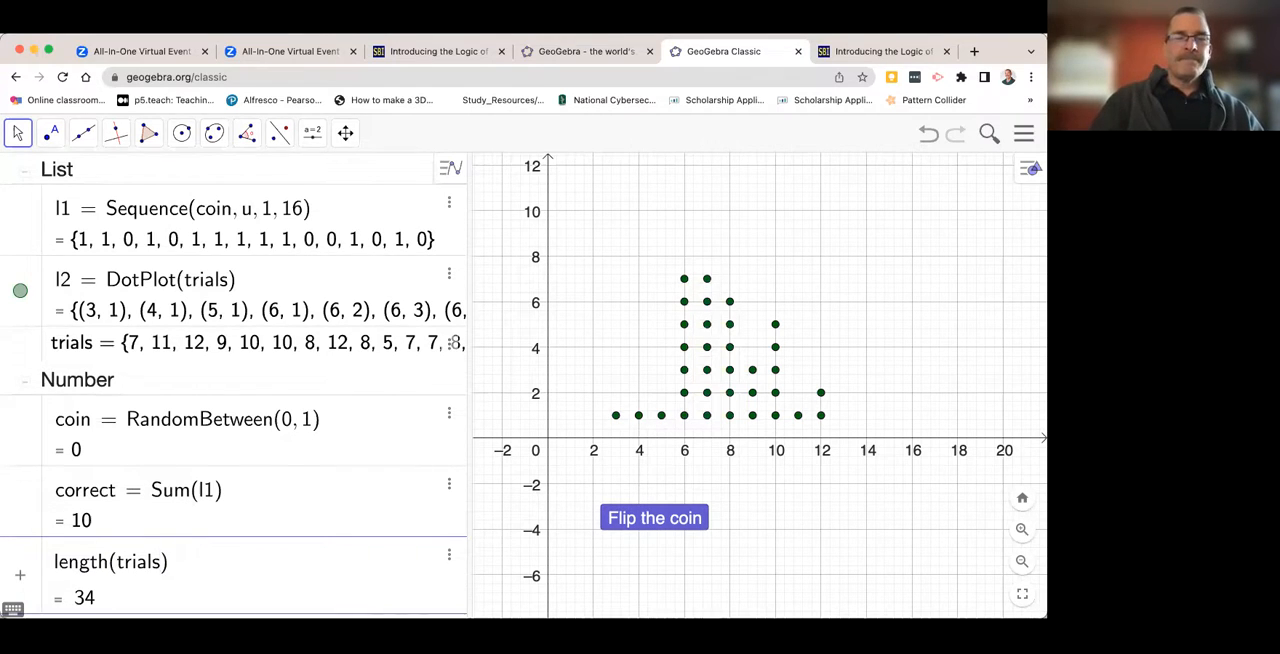
key("Return")
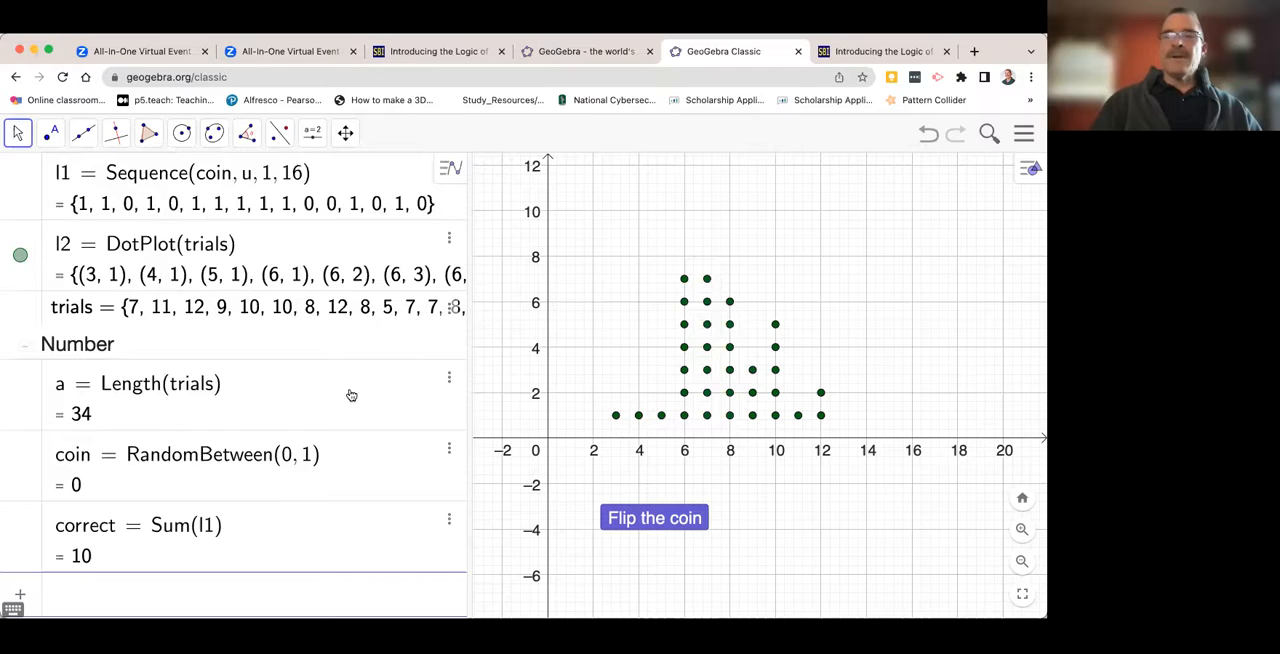
left_click(25, 408)
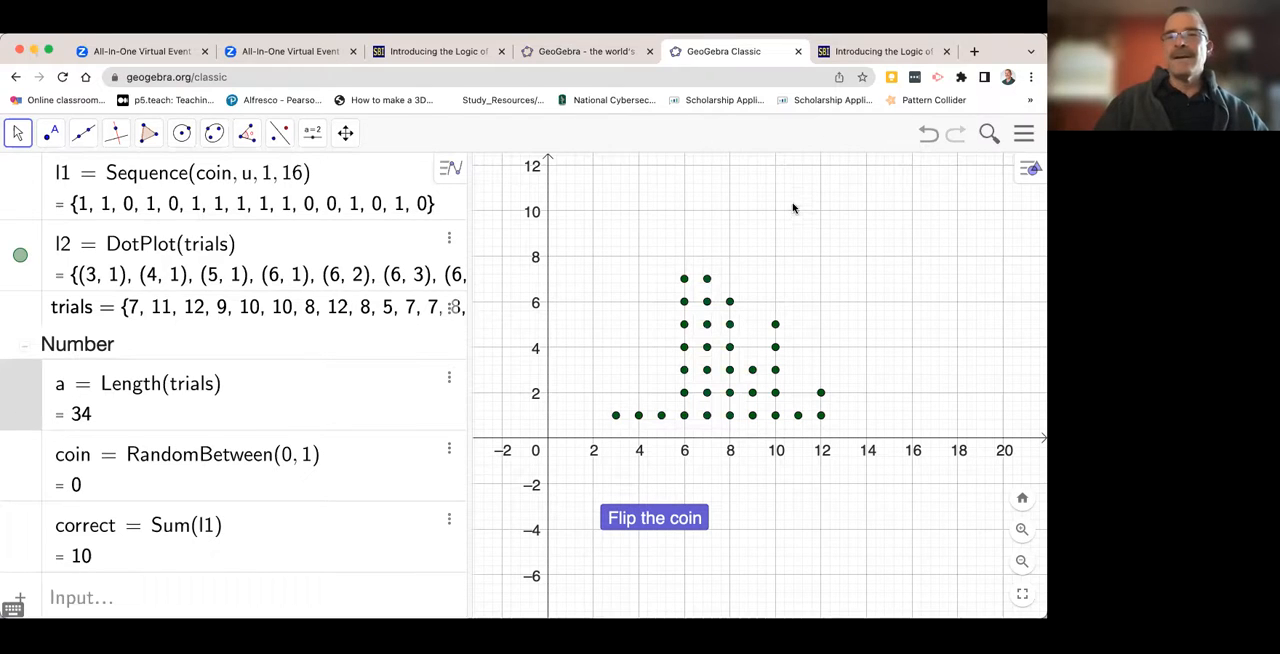
left_click(268, 388)
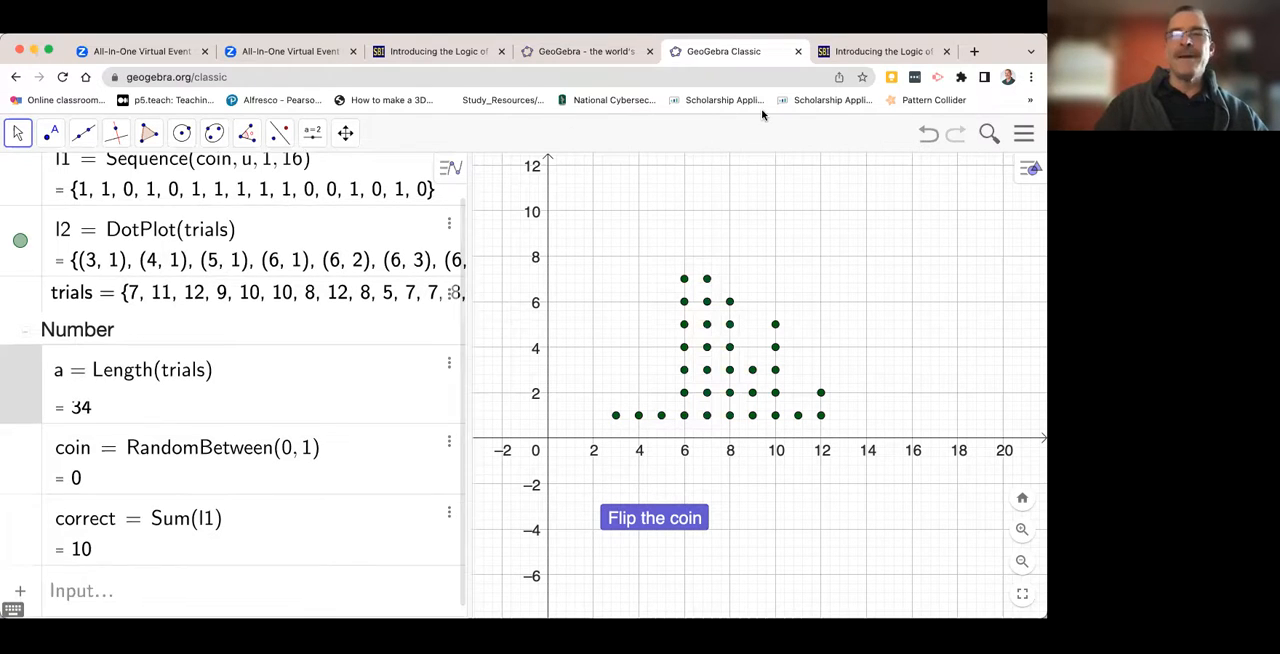
left_click(18, 390)
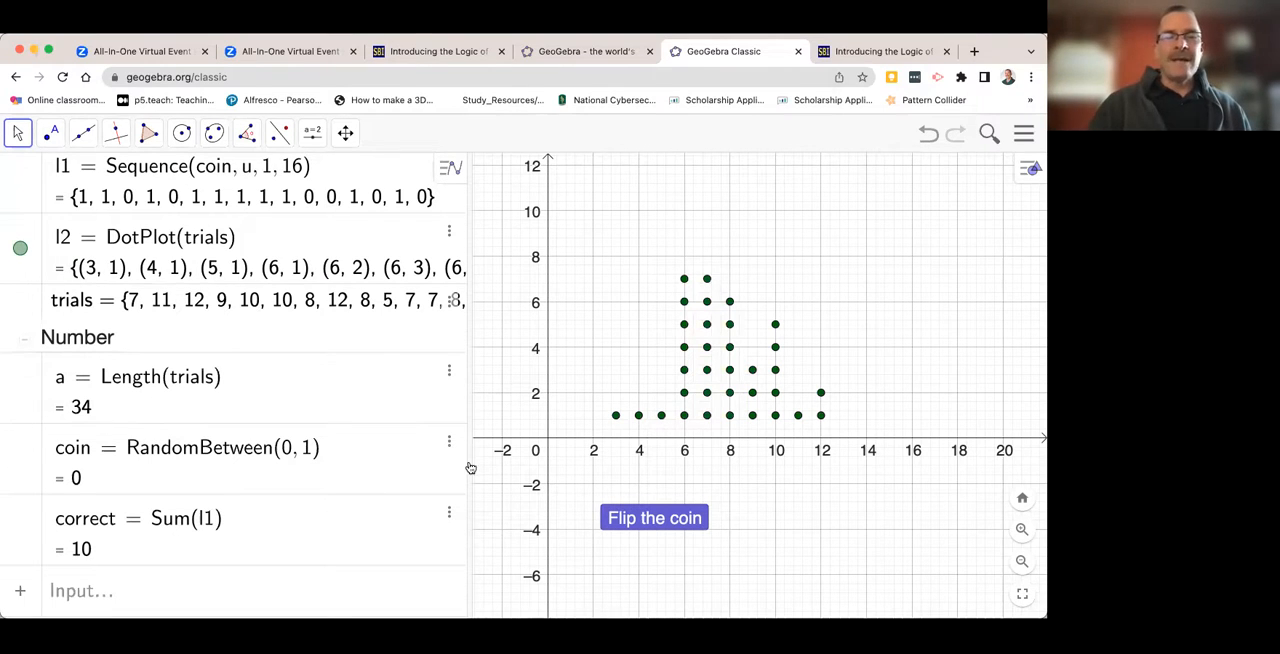
- Record one more result with the "Flip the coin" button and check that button's object name
left_click(648, 518)
left_click(648, 518)
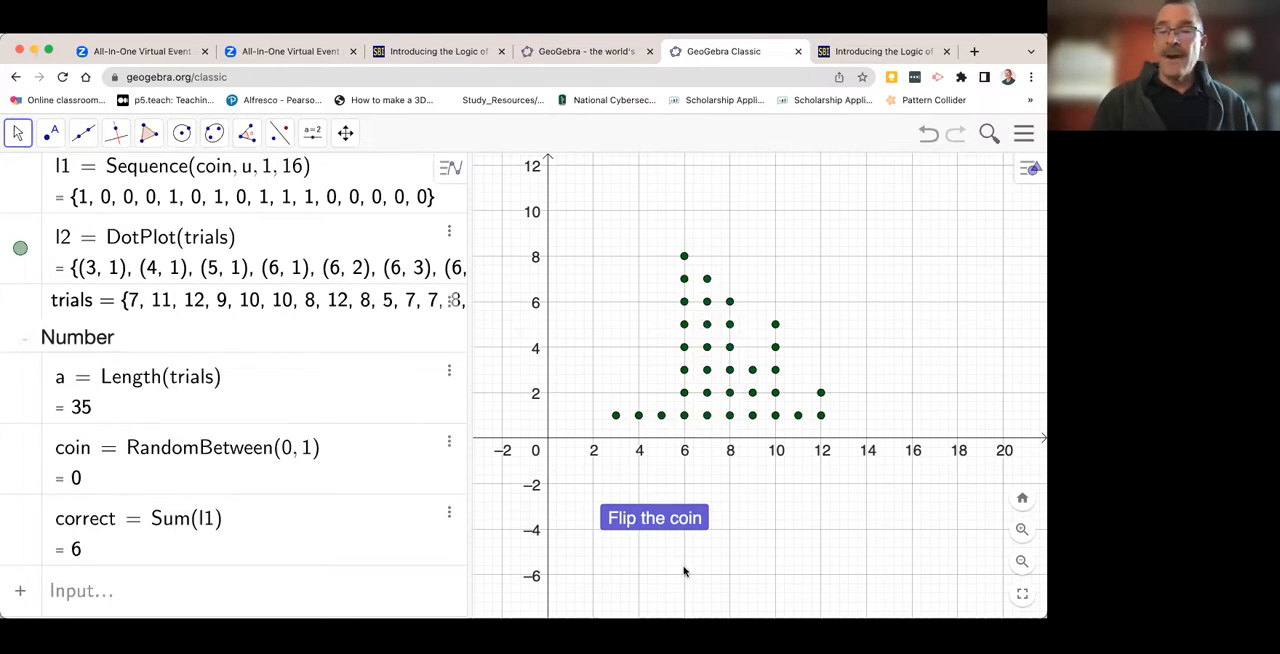
right_click(646, 520)
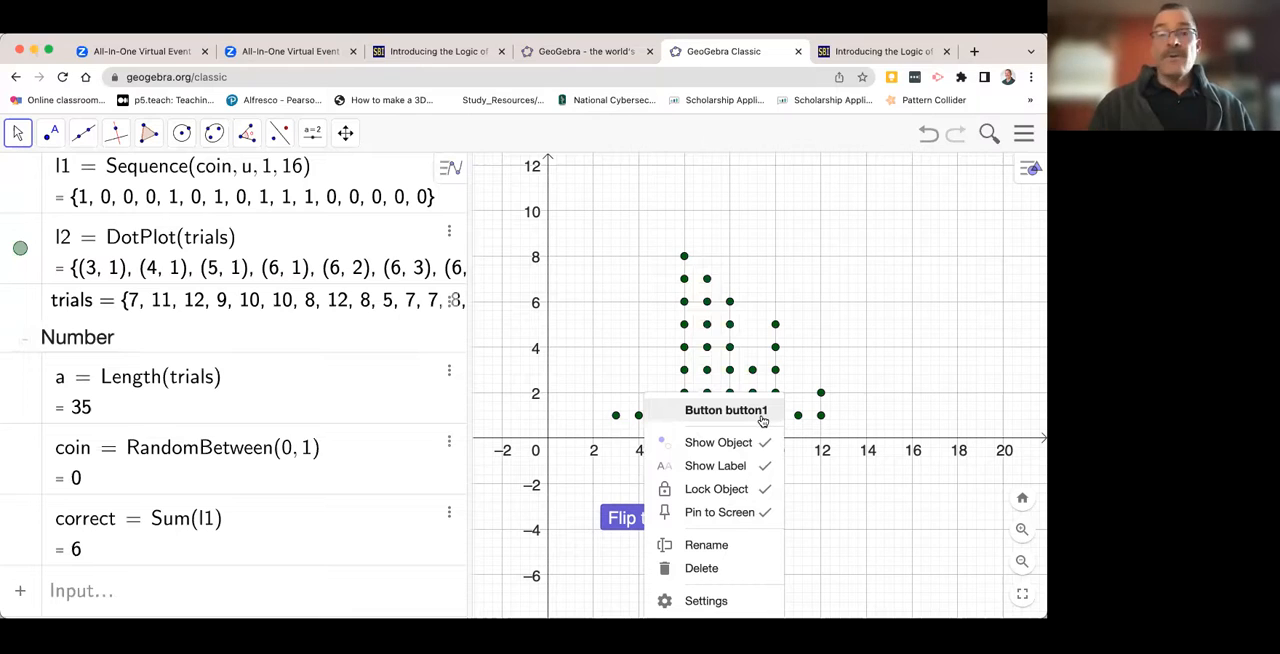
left_click(861, 544)
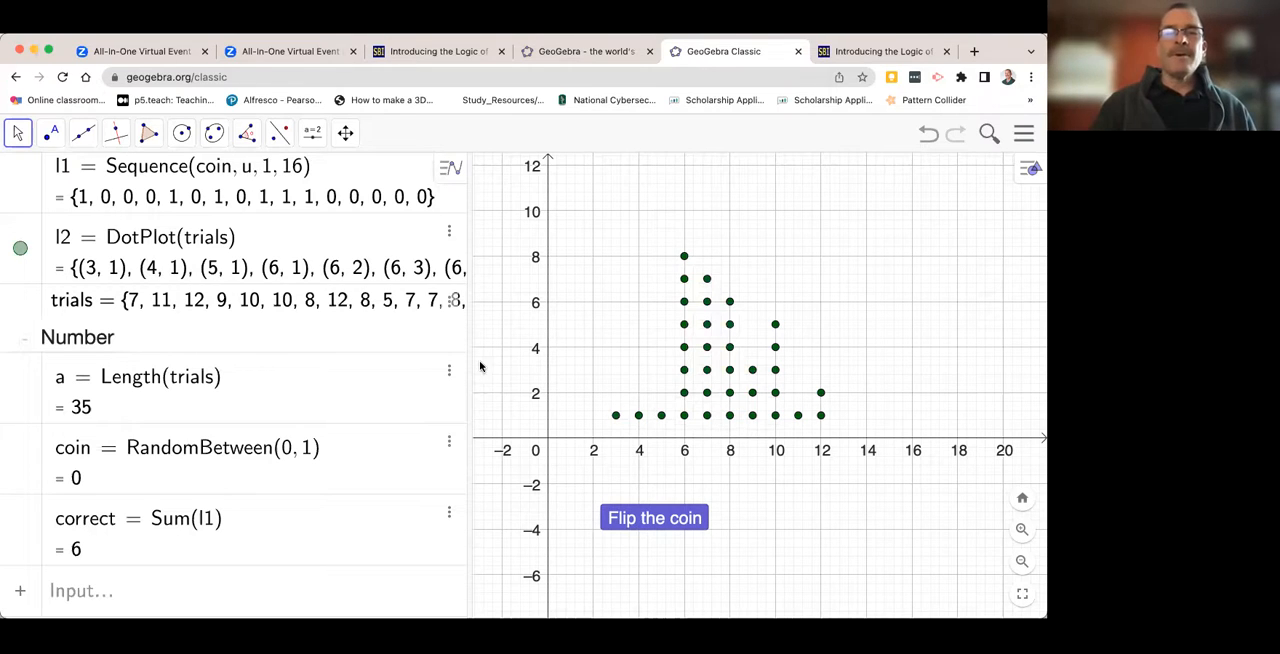
- Place a new button below the dot plot, near the "Flip the coin" button, with the caption Ten Flips
left_click(313, 133)
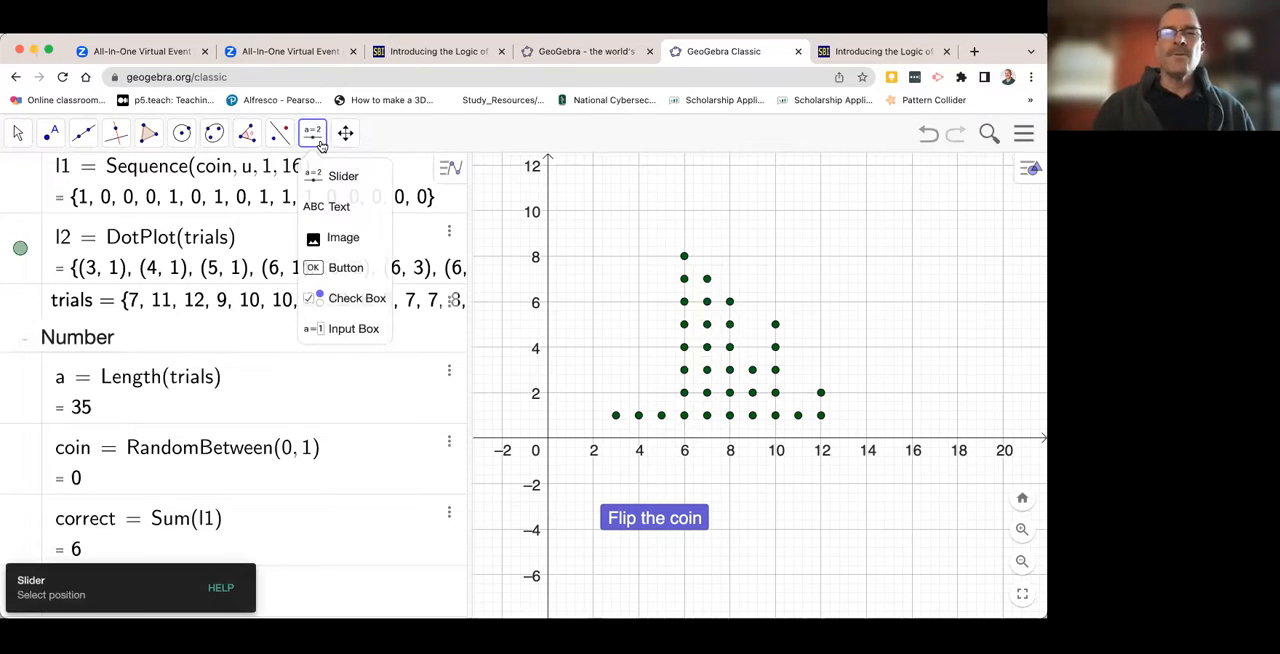
left_click(330, 267)
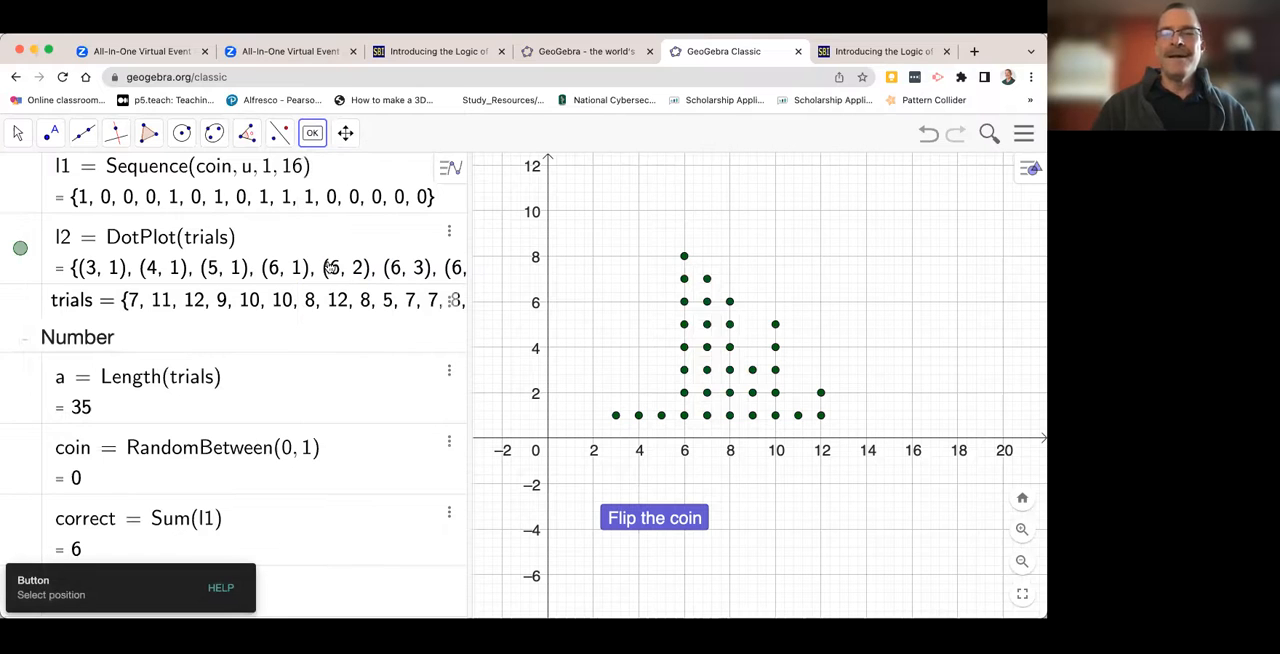
left_click(754, 488)
left_click(452, 284)
scroll(462, 271, "up", 5)
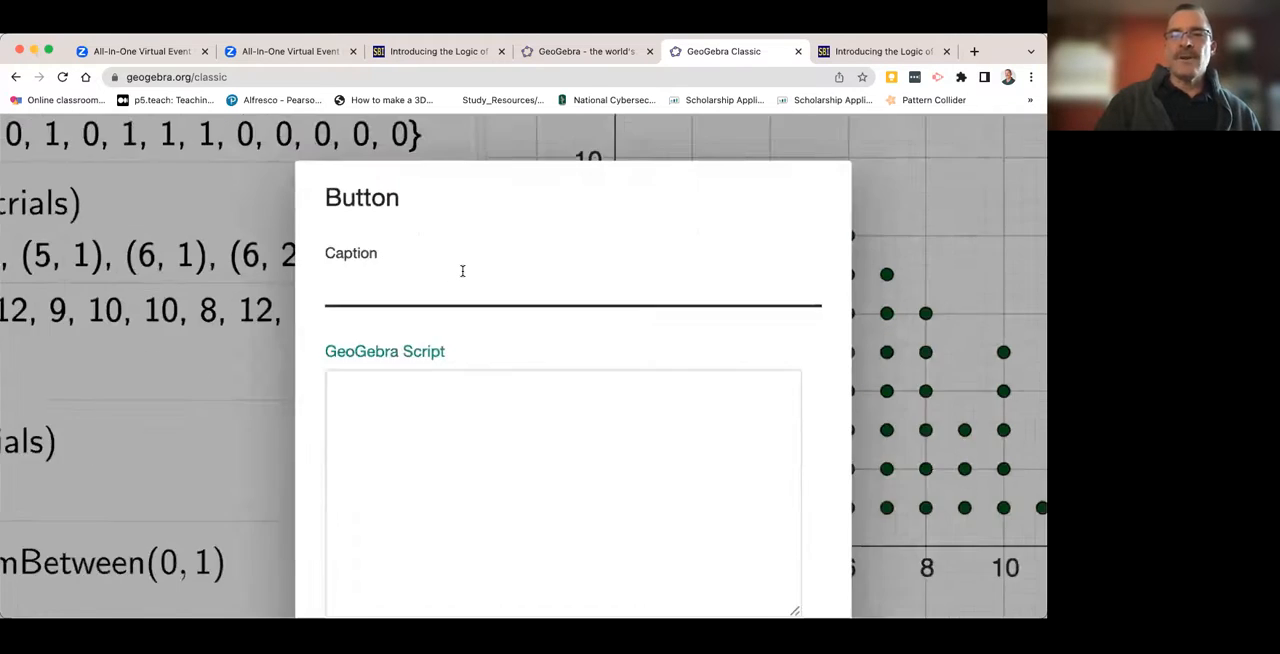
left_click(334, 302)
type("Ten Fl")
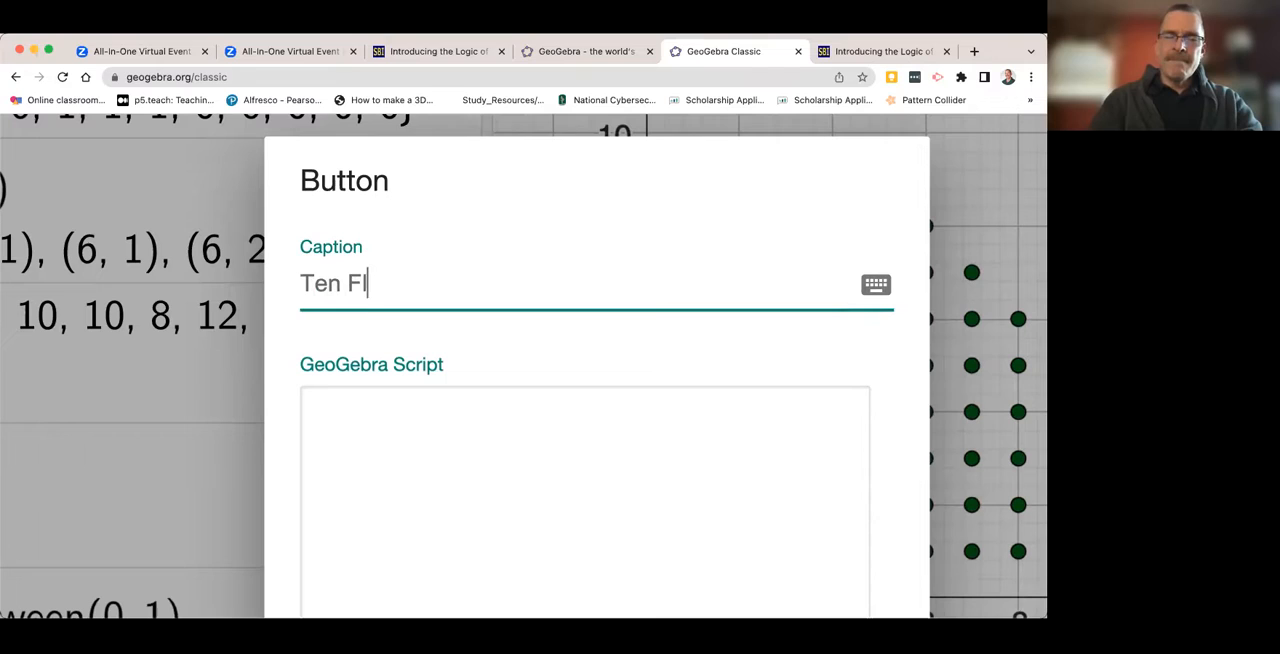
type("ips")
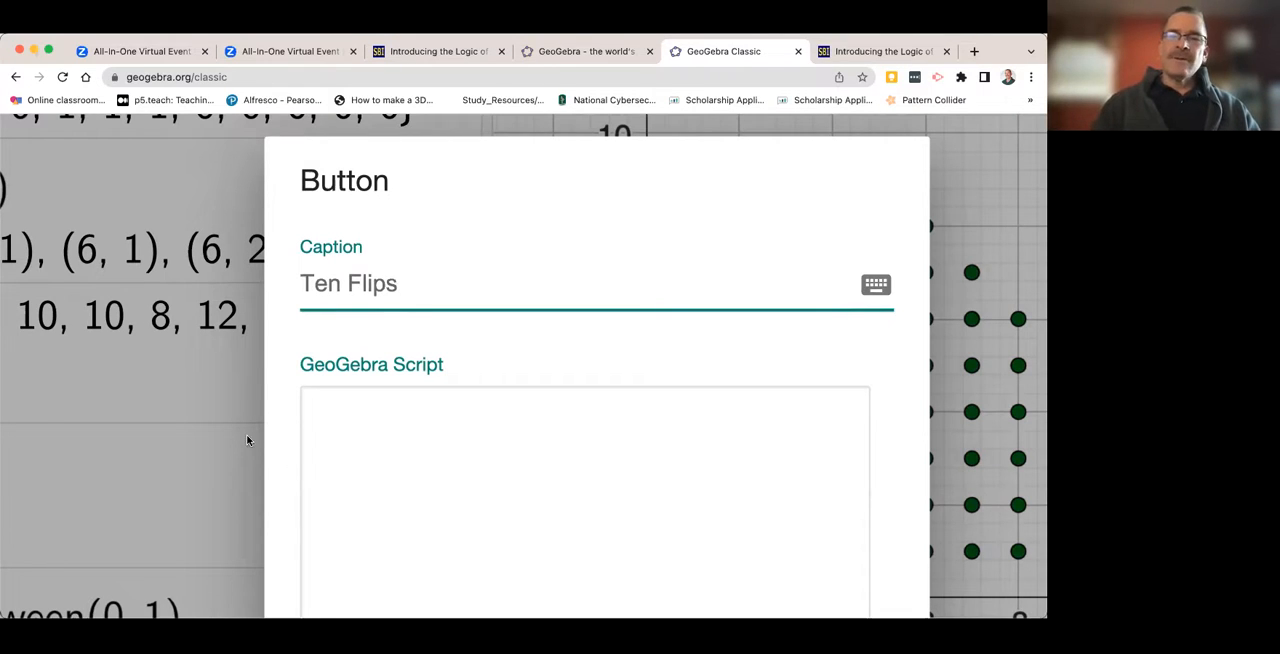
- Start the Ten Flips button's GeoGebra script with a Repeat command whose first argument is 10
left_click(333, 414)
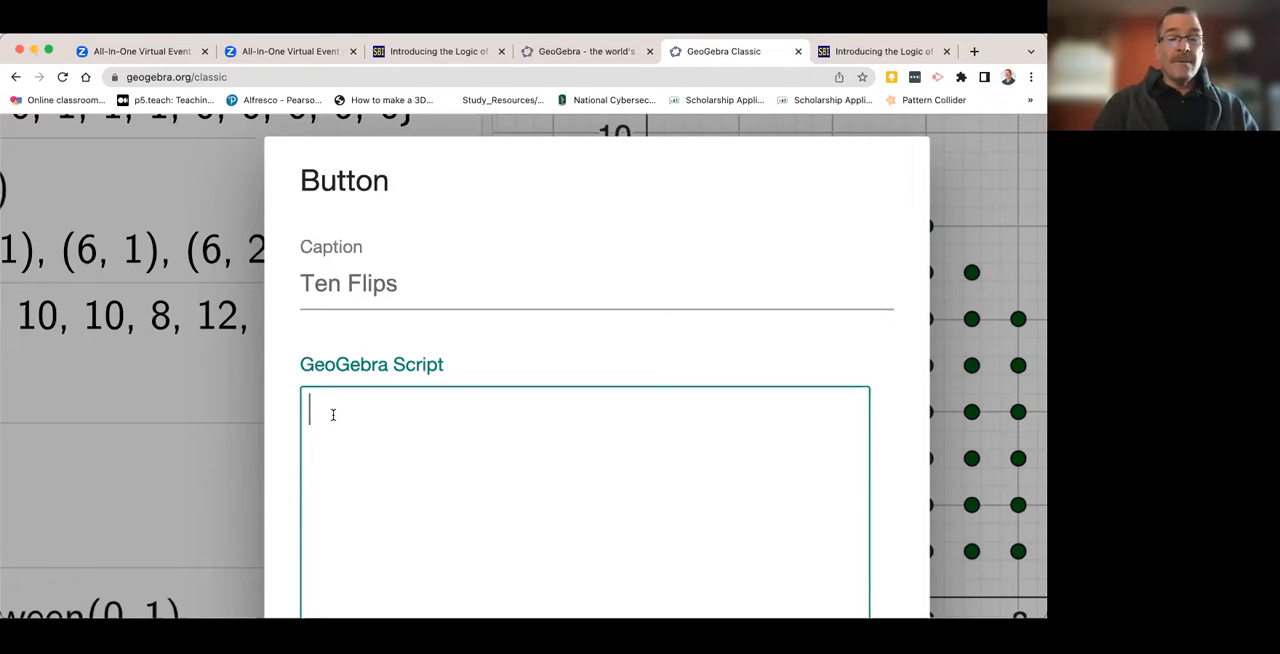
type("Repeat")
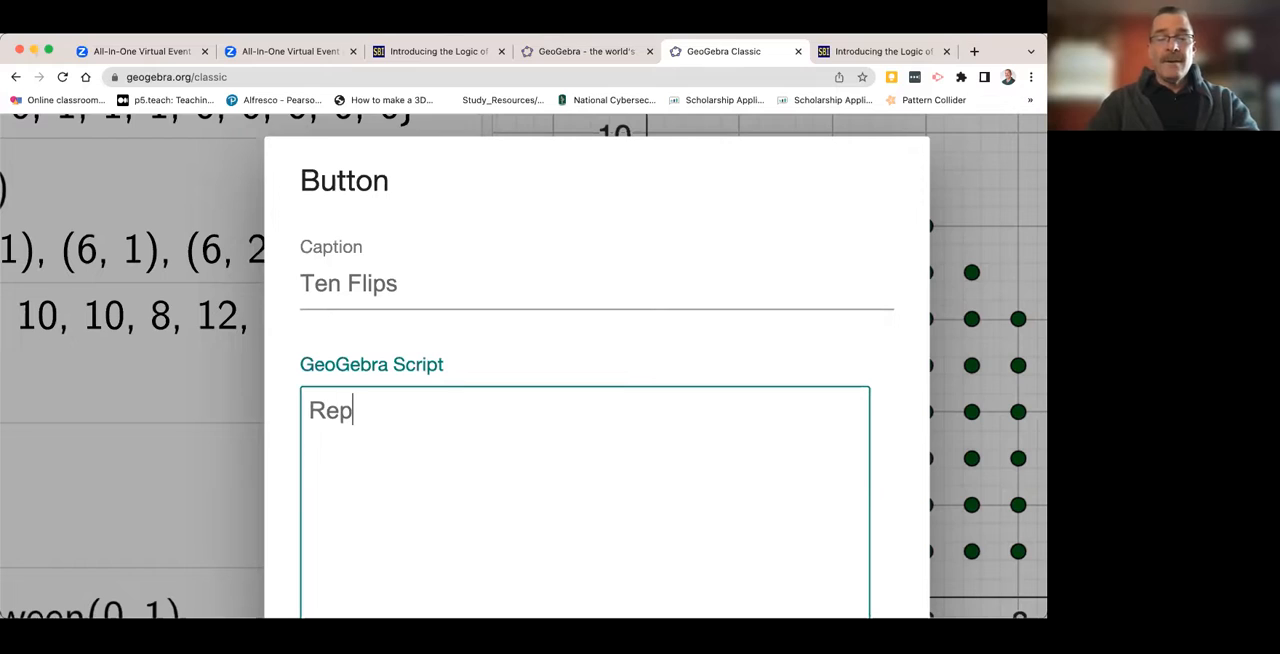
type("()")
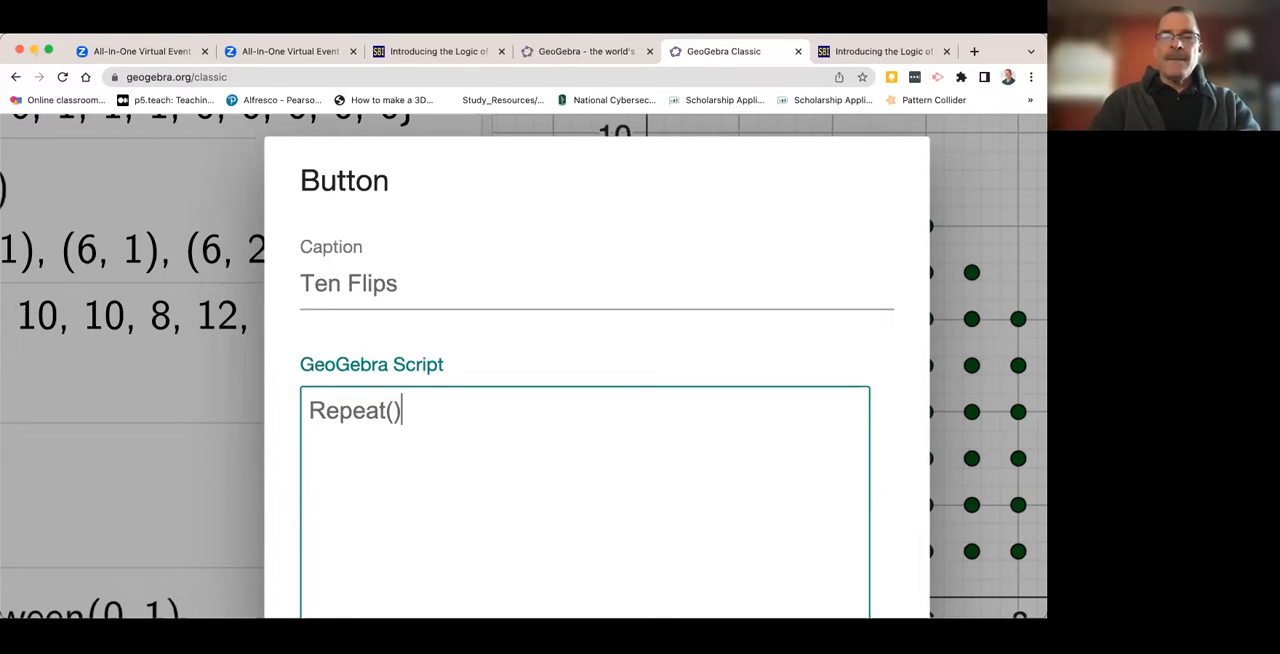
type(".")
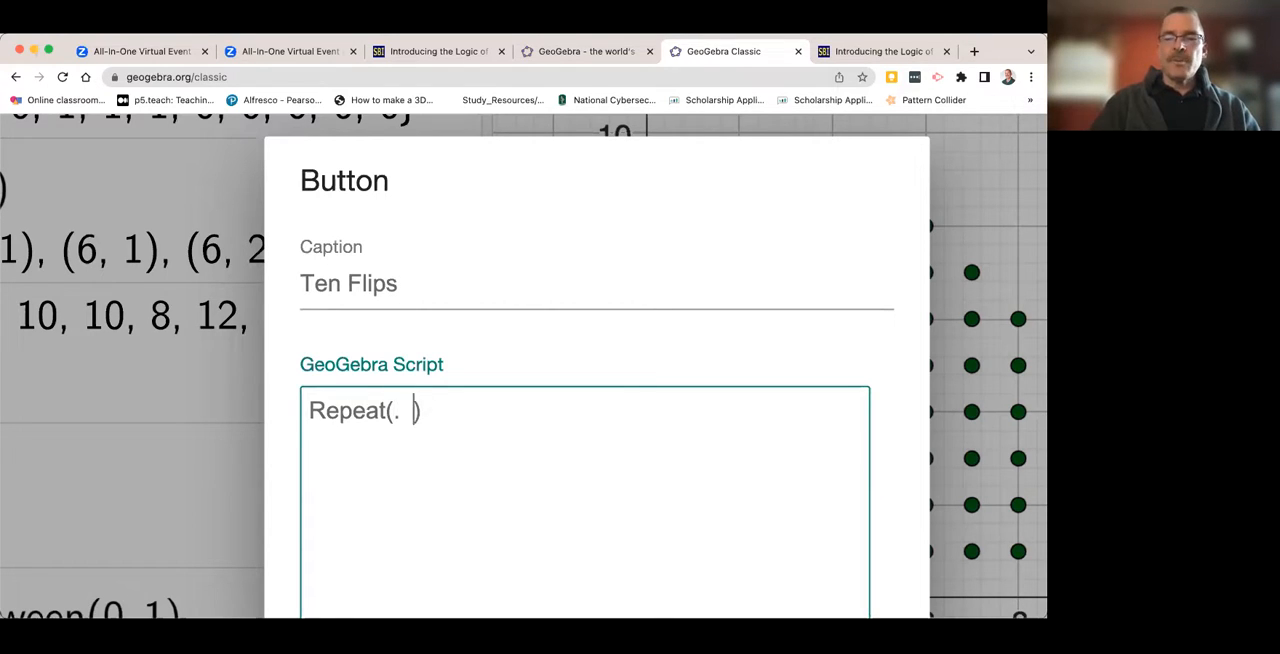
key("Left")
key("BackSpace")
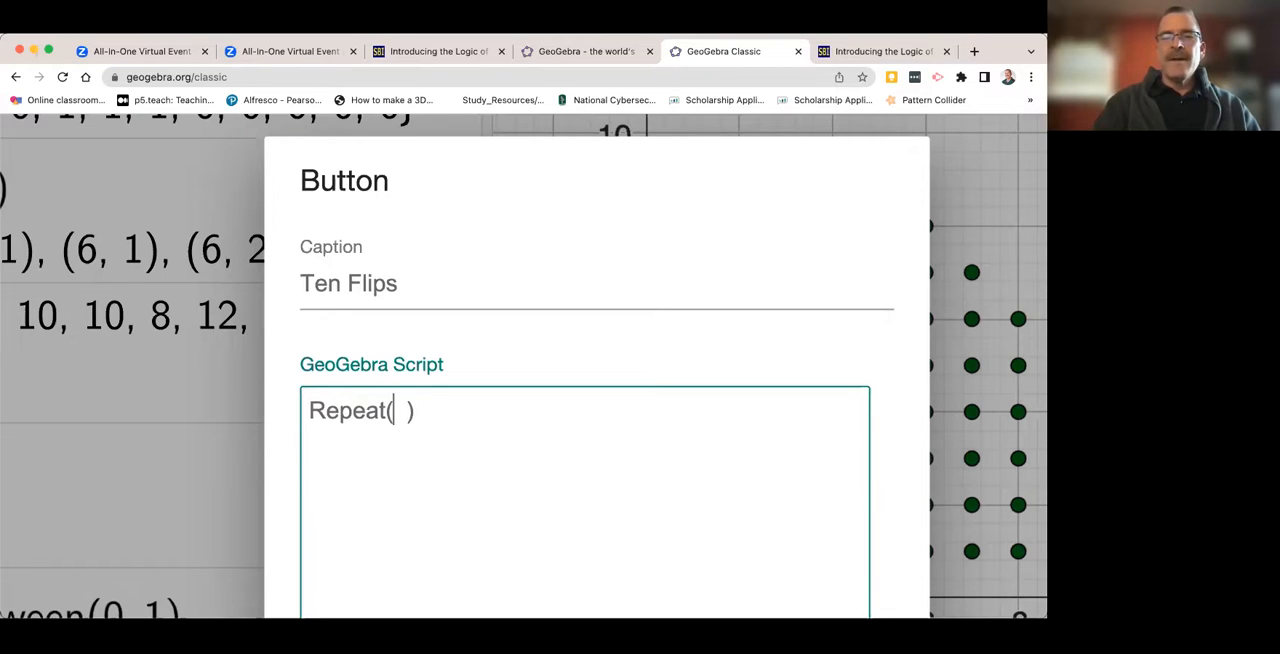
type("10")
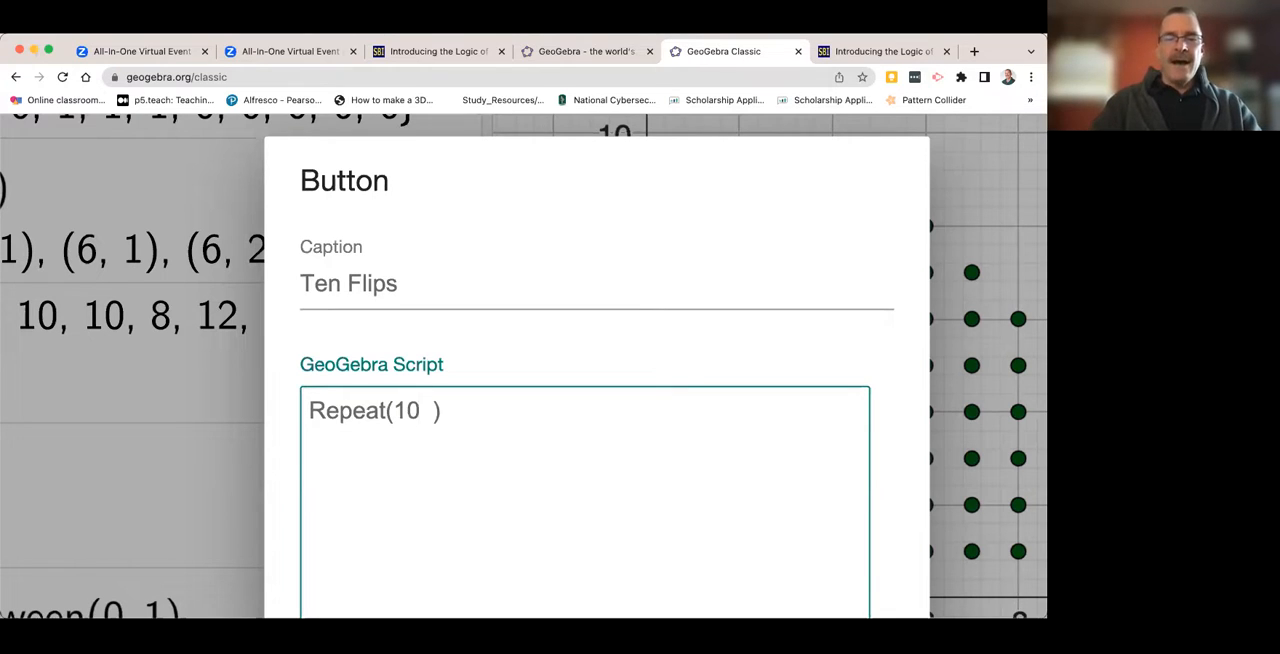
type(",")
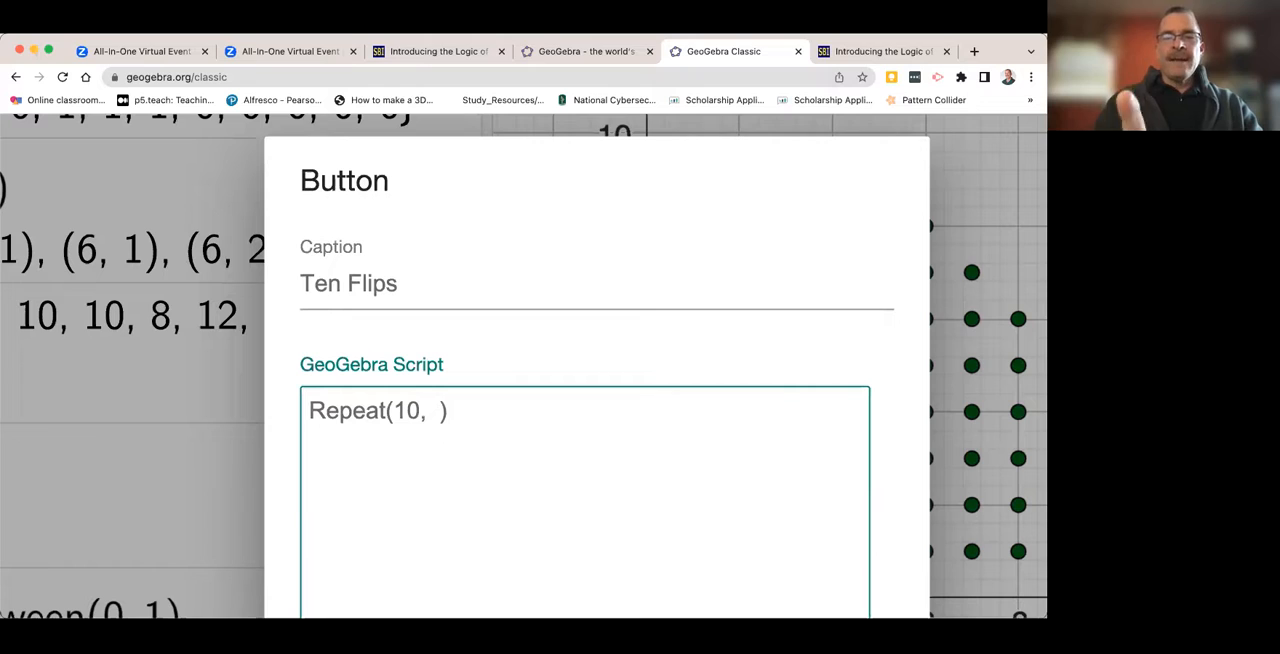
type("Execute")
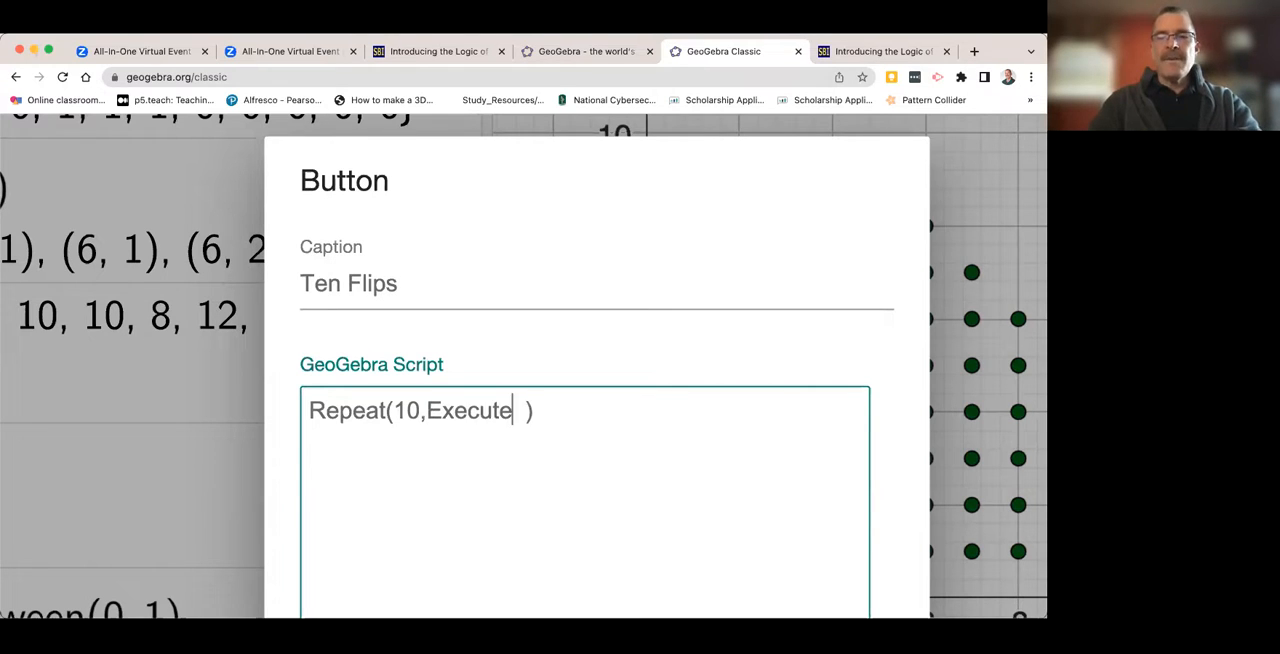
type("(")
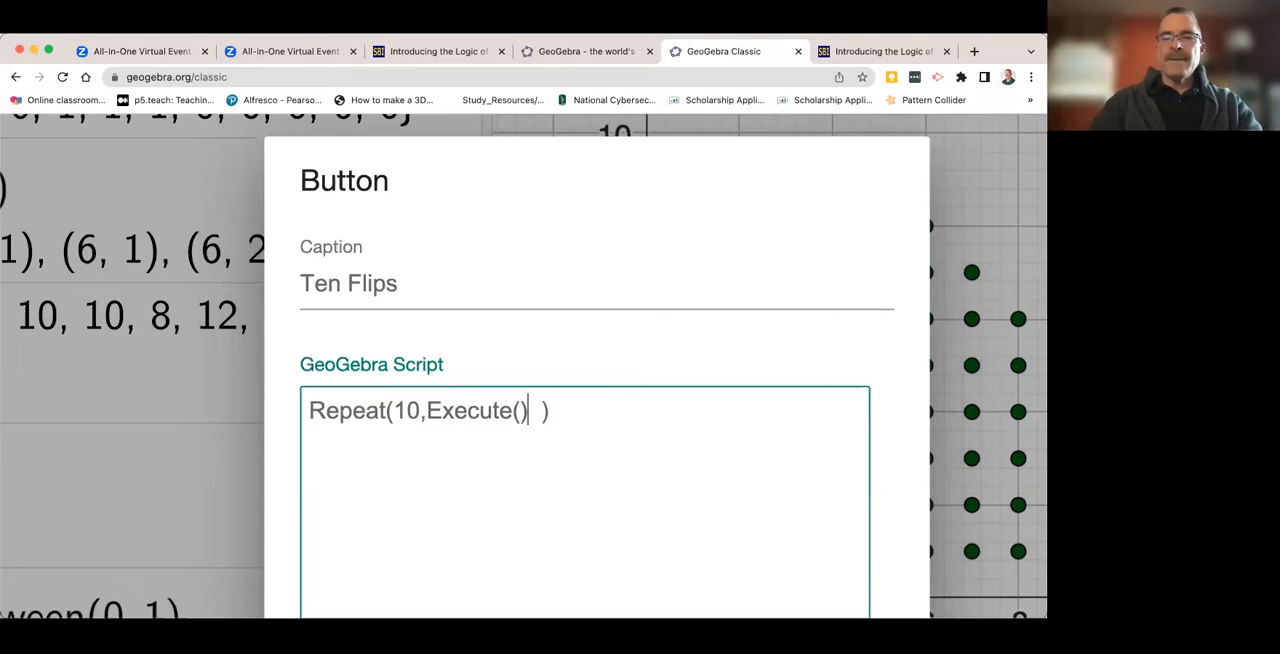
- Add an empty Execute() command as the second argument of Repeat in the Ten Flips button's script
key("Right")
key("BackSpace")
key("Left")
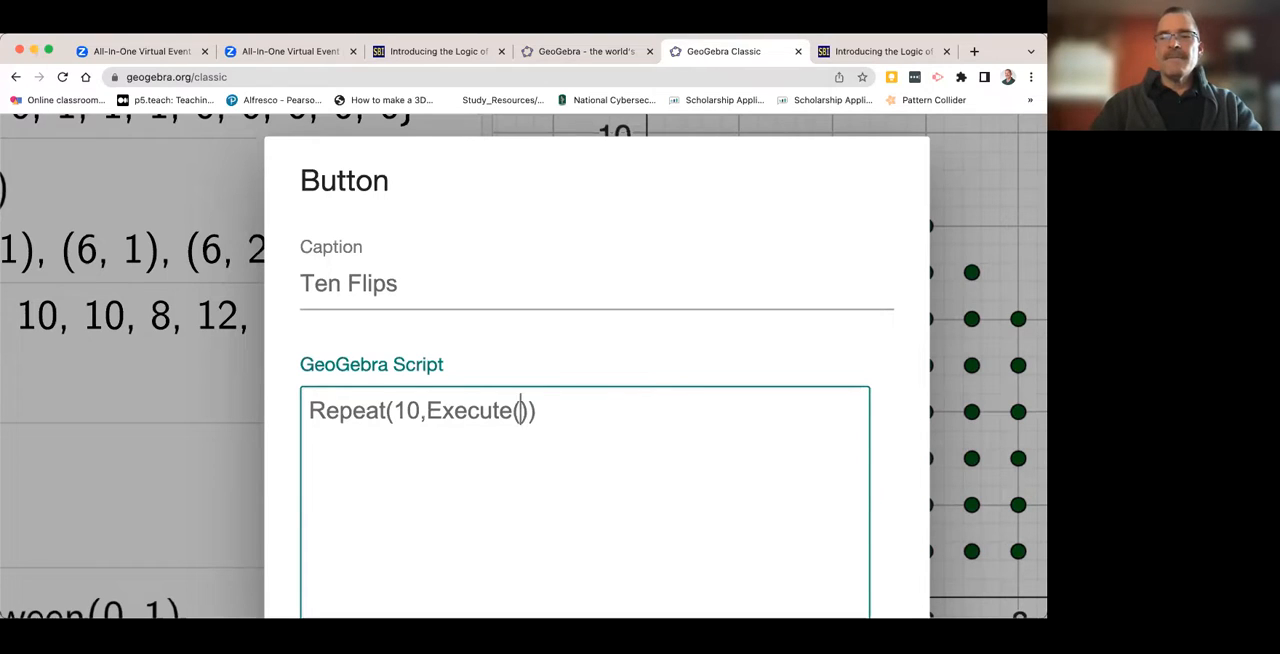
type(".")
key("Left")
key("BackSpace")
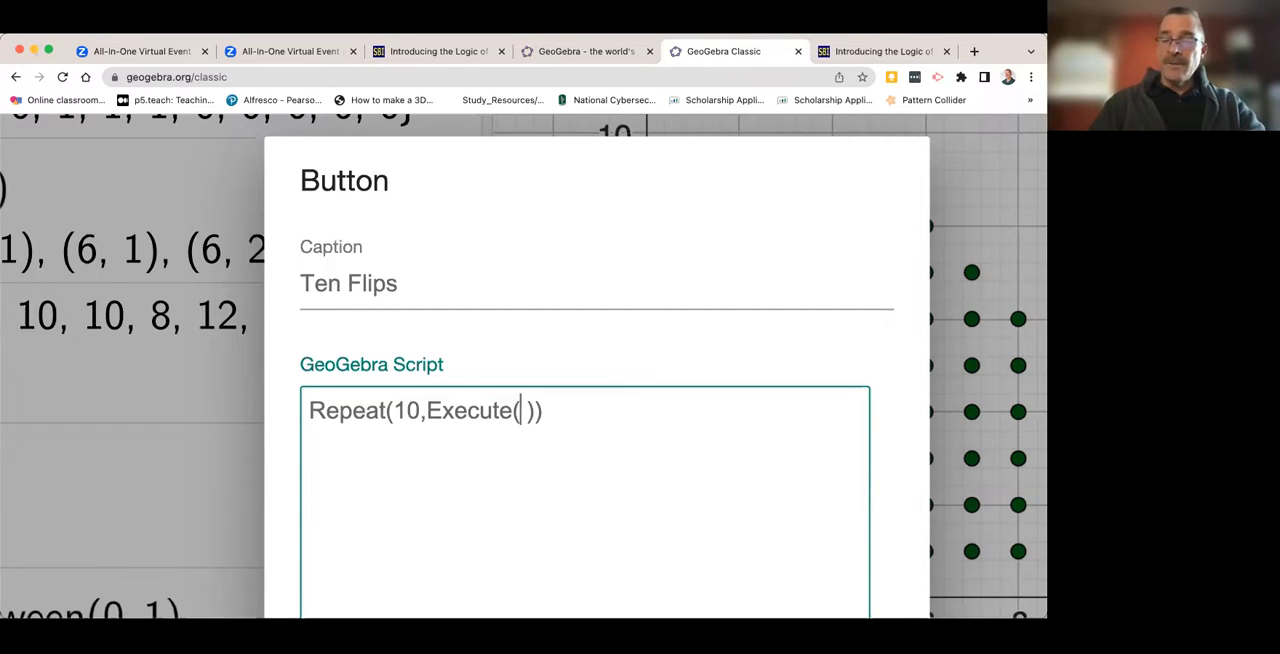
- Give Execute a list in curly braces holding one empty quoted string as its argument
type("{")
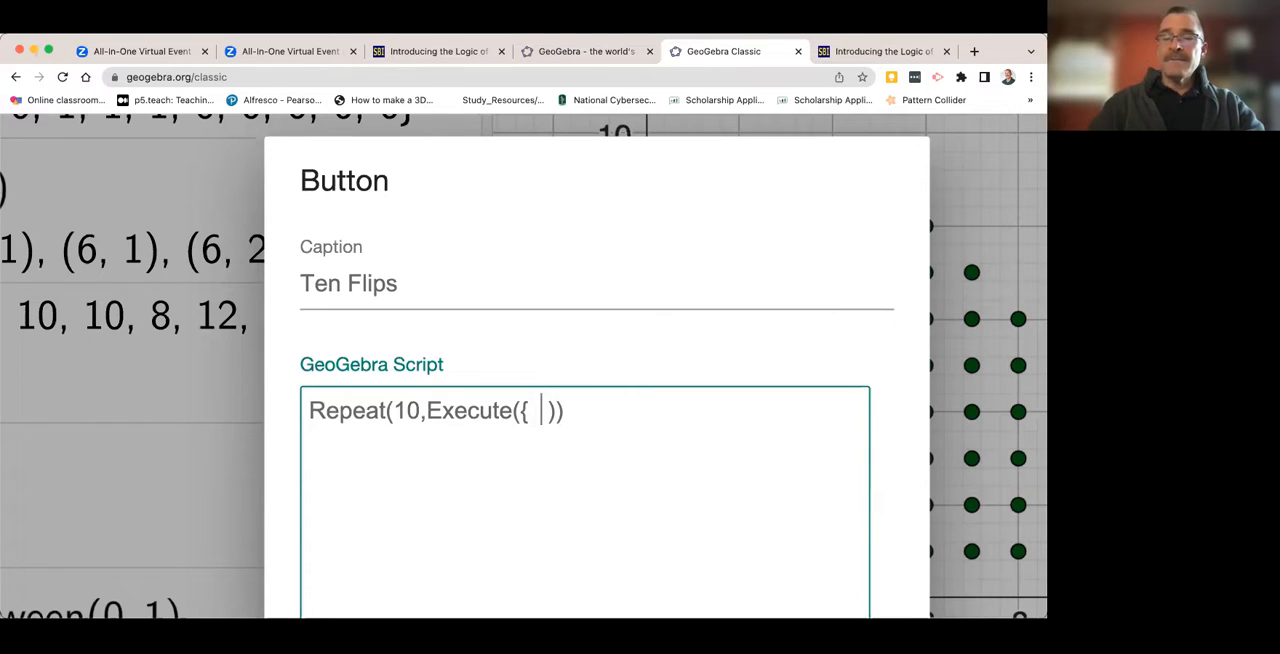
type("  }")
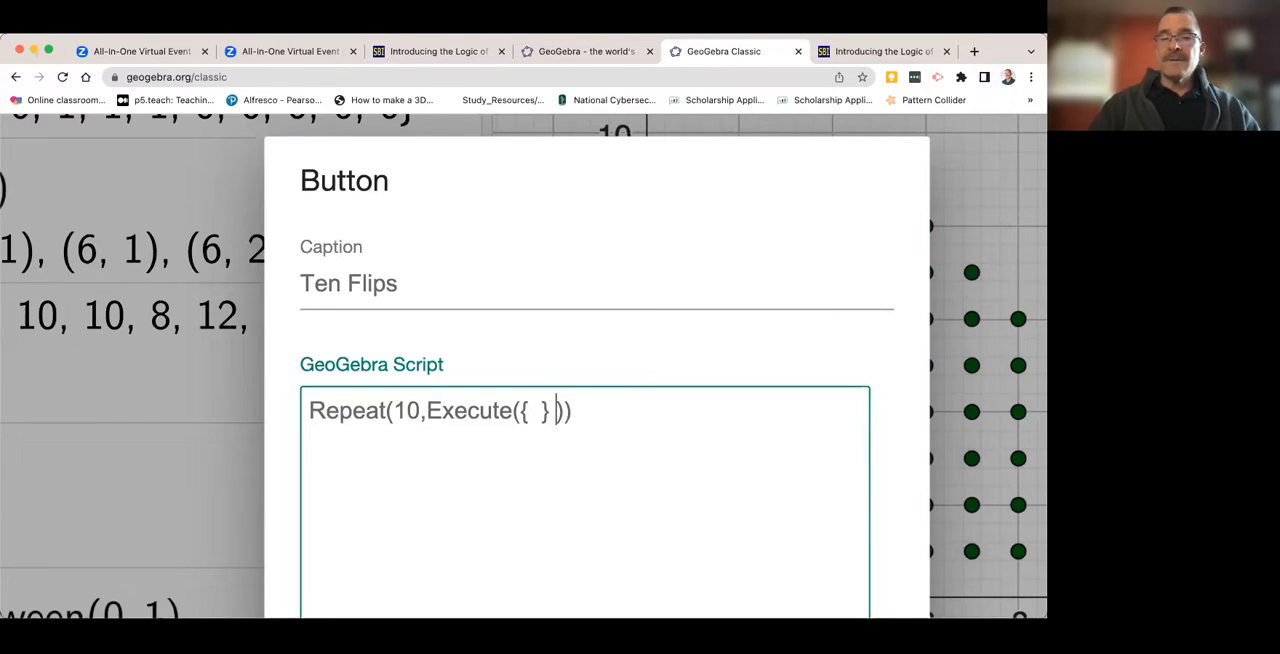
key("Left")
key("Left")
type("\"\"")
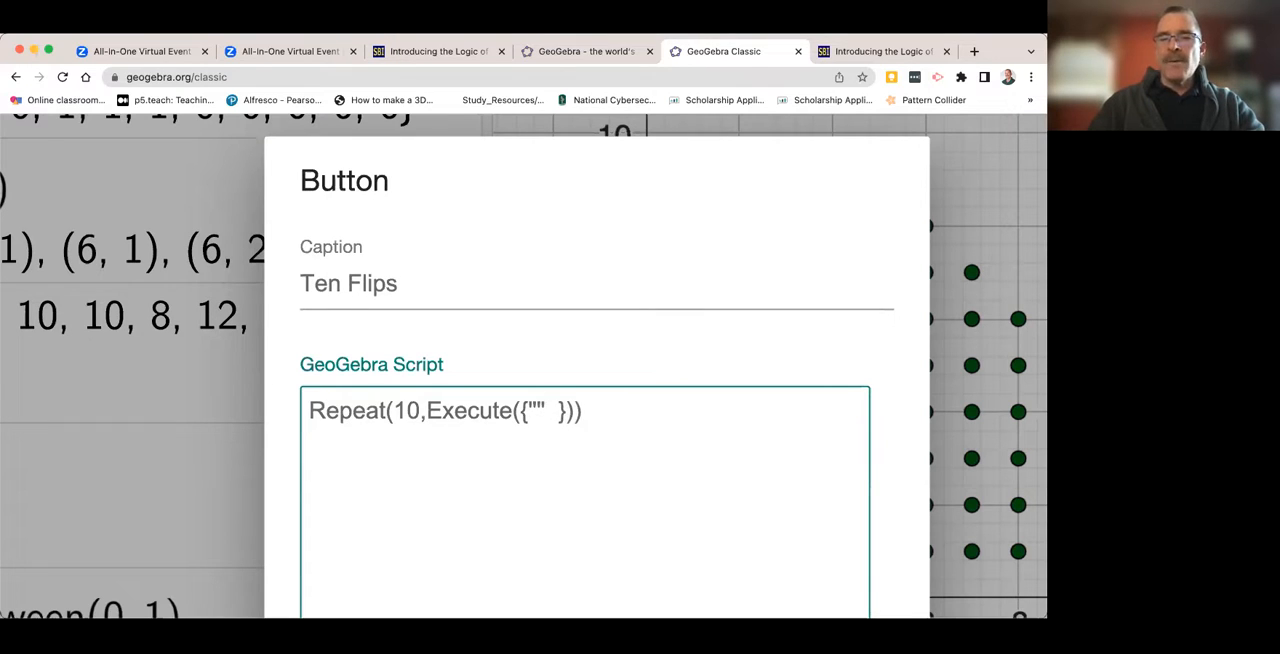
key("Right")
key("Right")
key("BackSpace")
key("BackSpace")
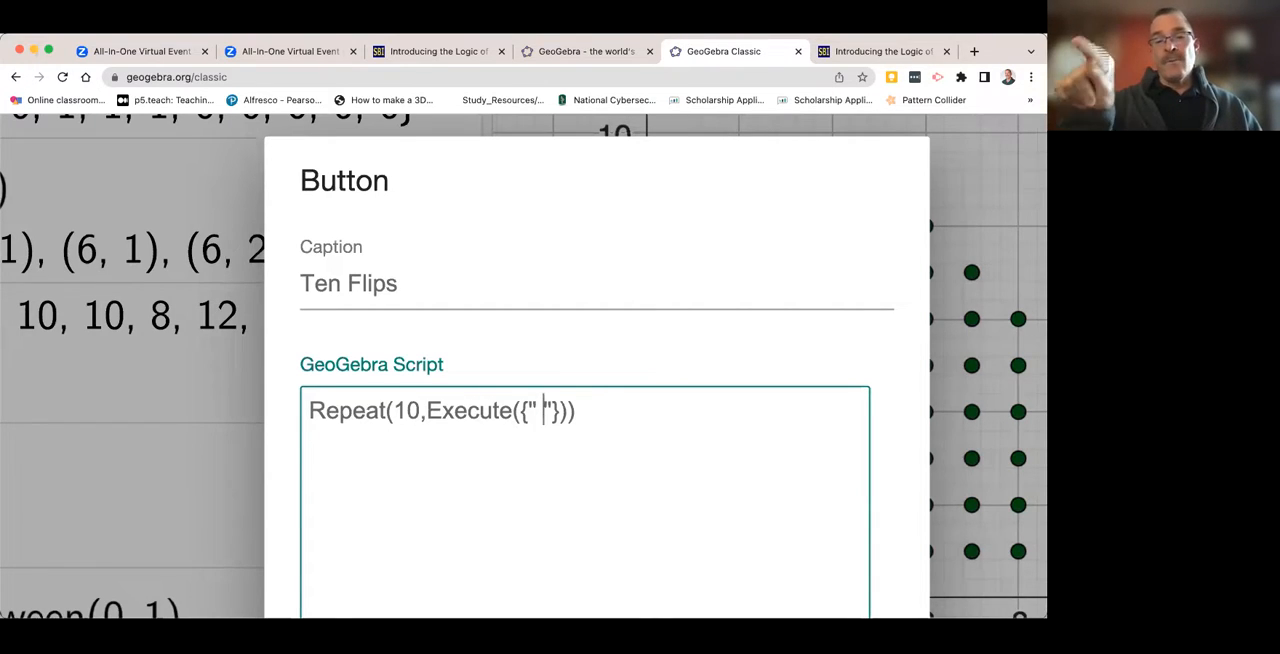
- Enter the command name RunClickScript between the quotation marks in the Execute list
key("BackSpace")
type("Run")
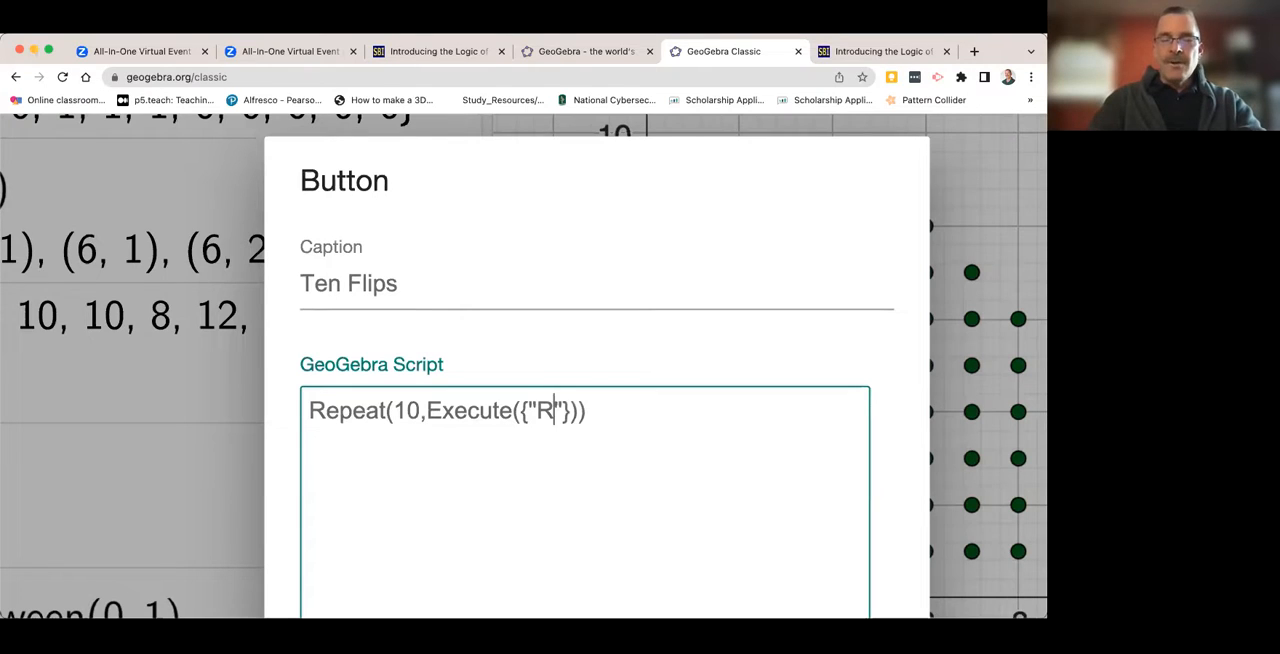
type("ClickS")
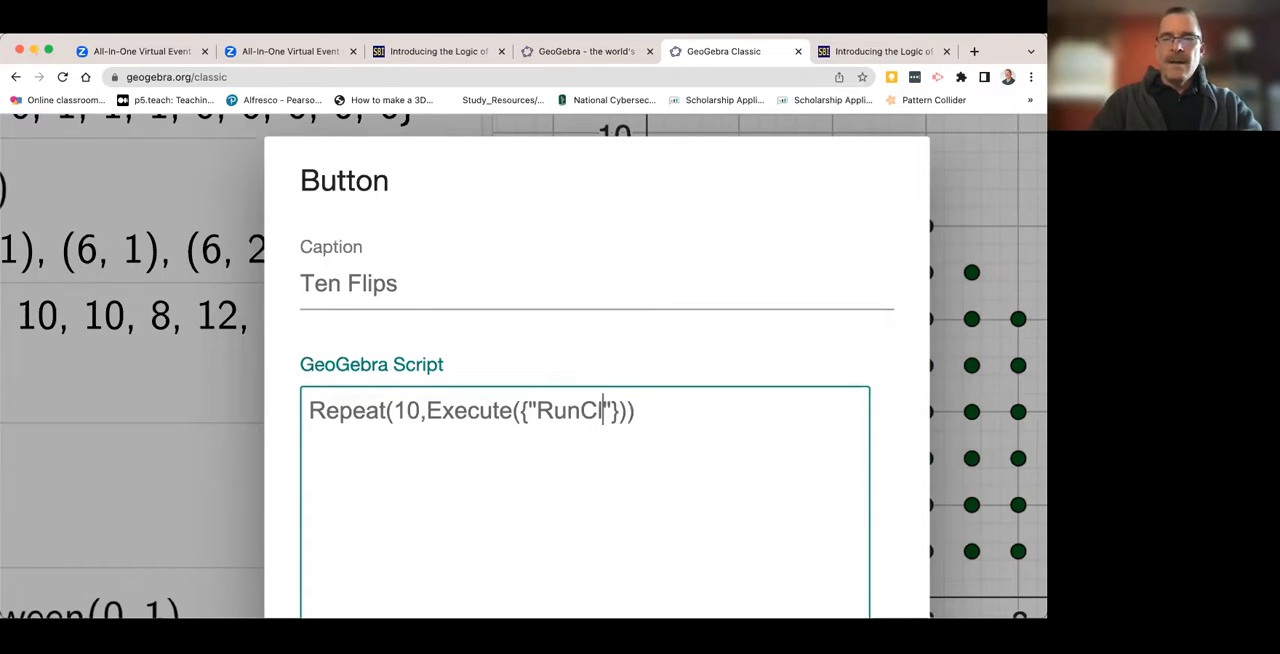
type("cript")
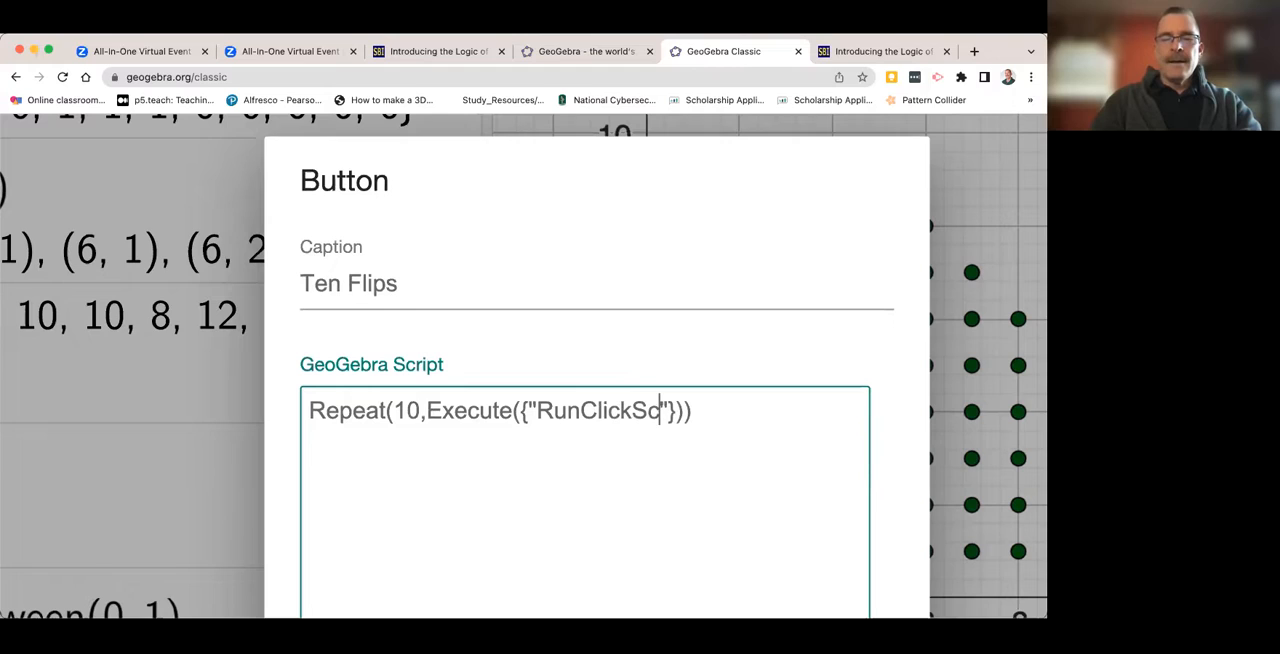
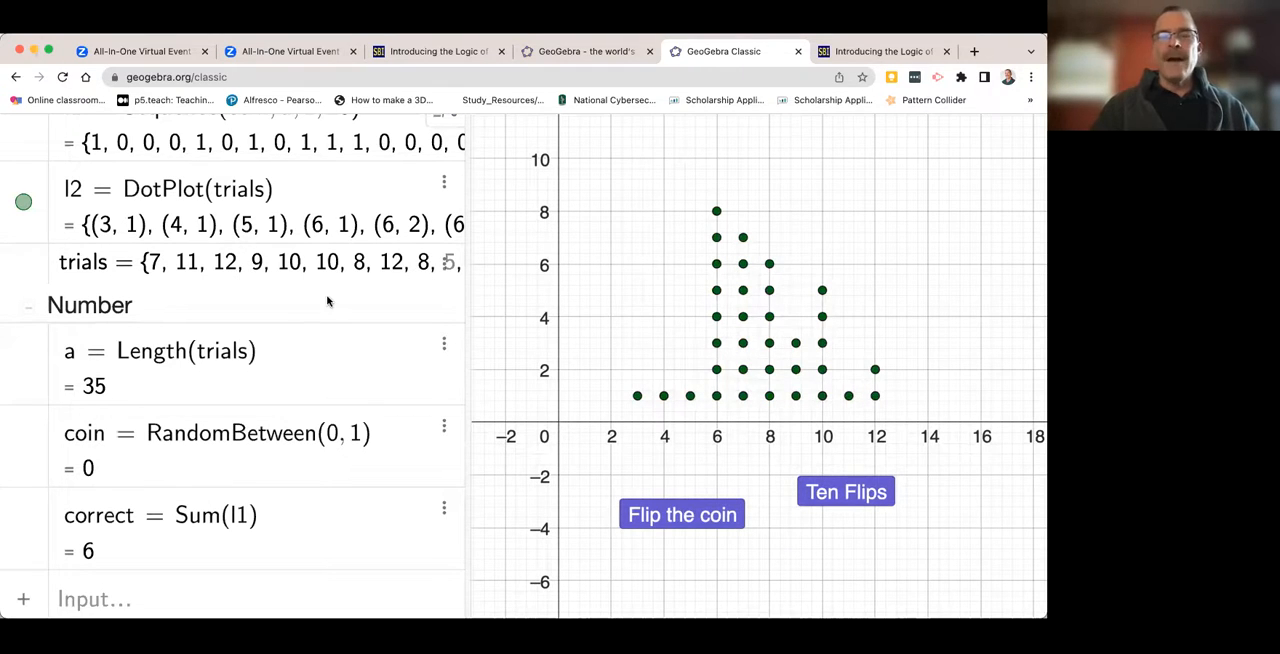
- Activate the Move tool and run Ten Flips twice to record twenty more trials
scroll(329, 298, "up", 1)
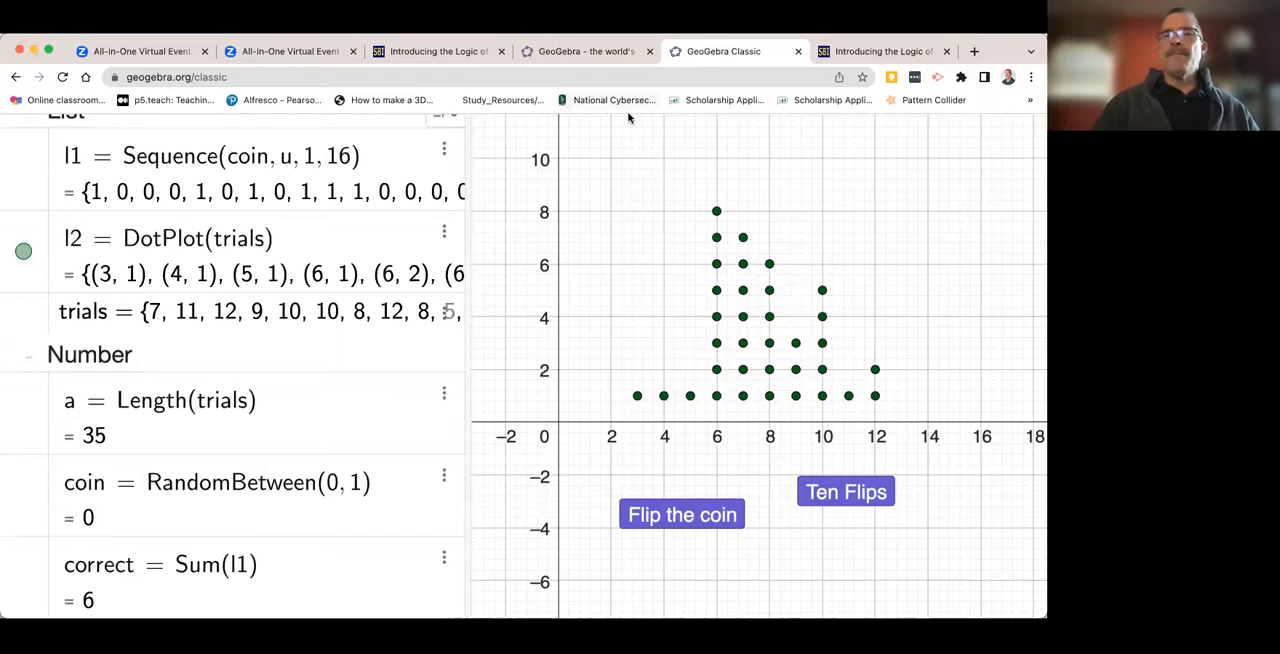
scroll(631, 118, "down", 2)
scroll(246, 174, "up", 2)
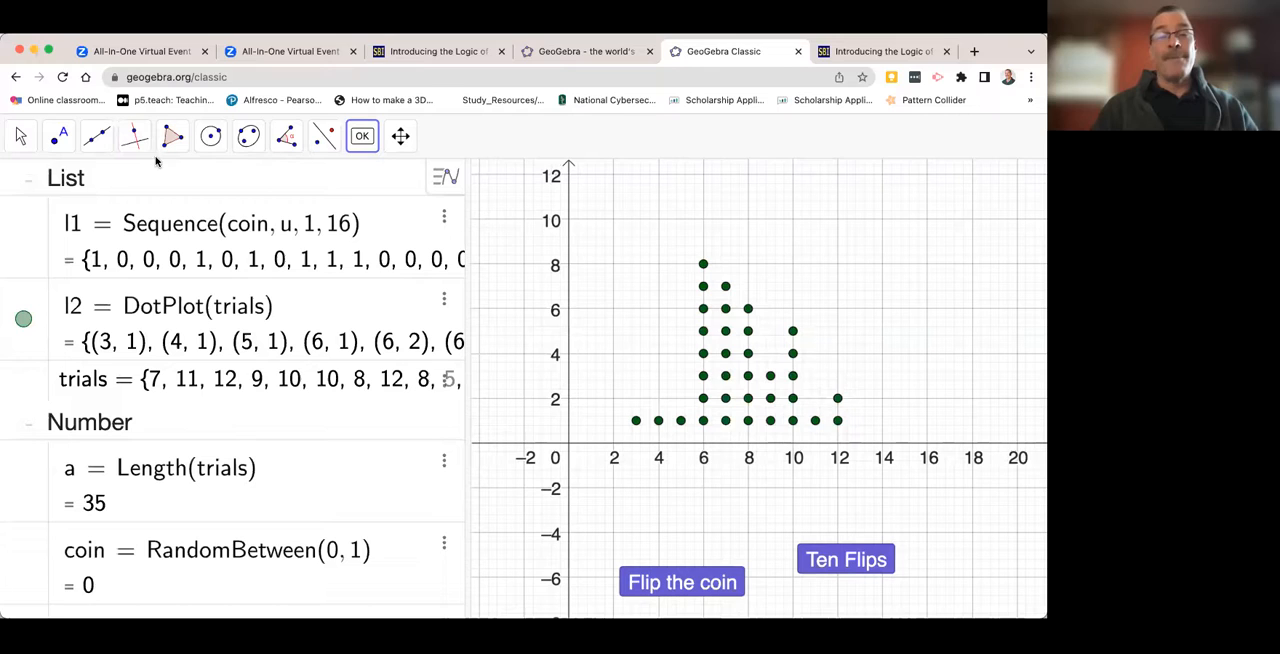
left_click(20, 140)
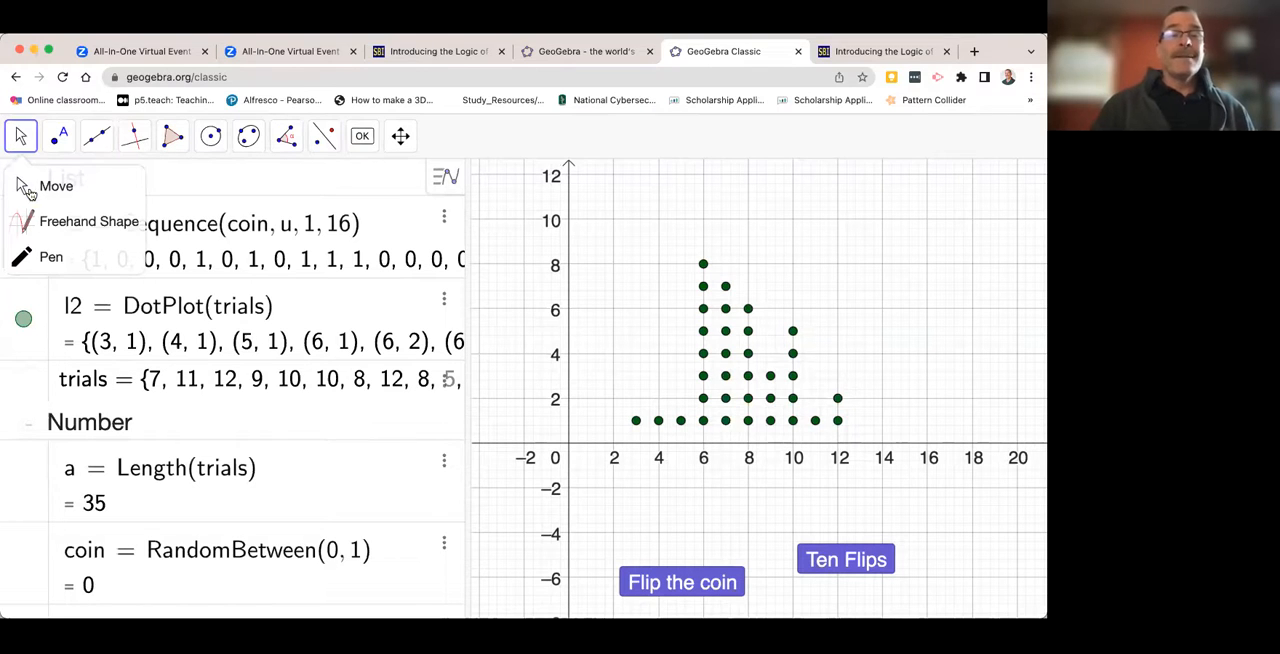
left_click(24, 195)
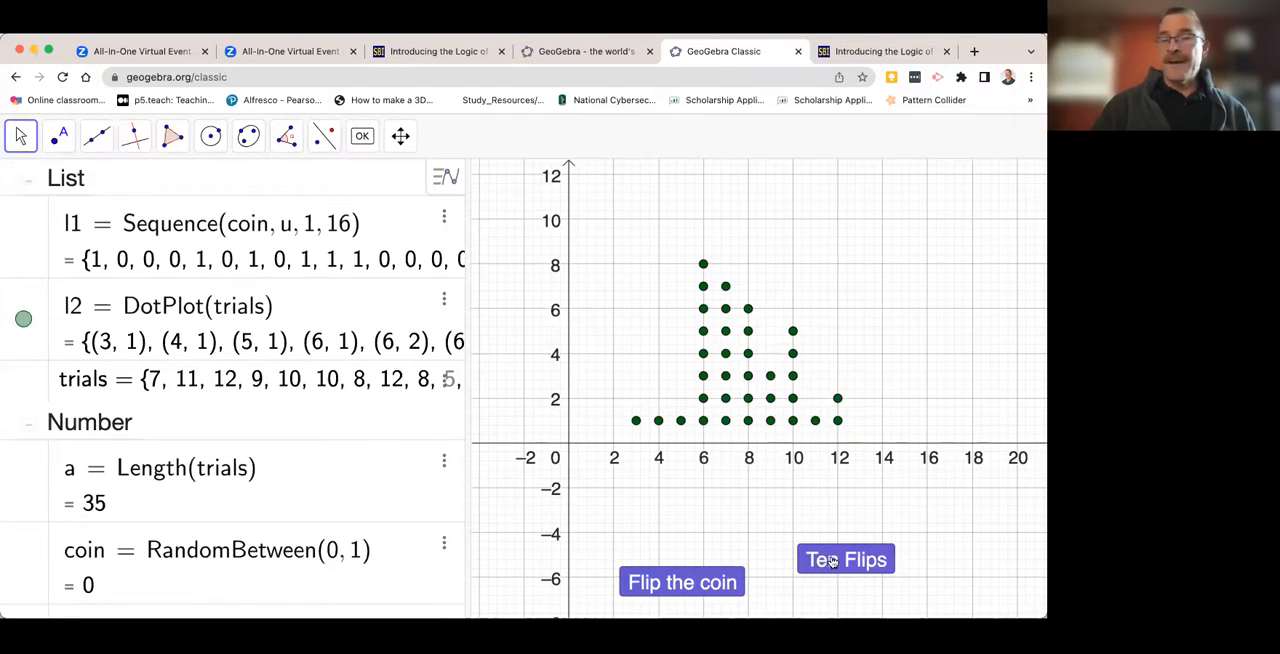
scroll(837, 562, "down", 2)
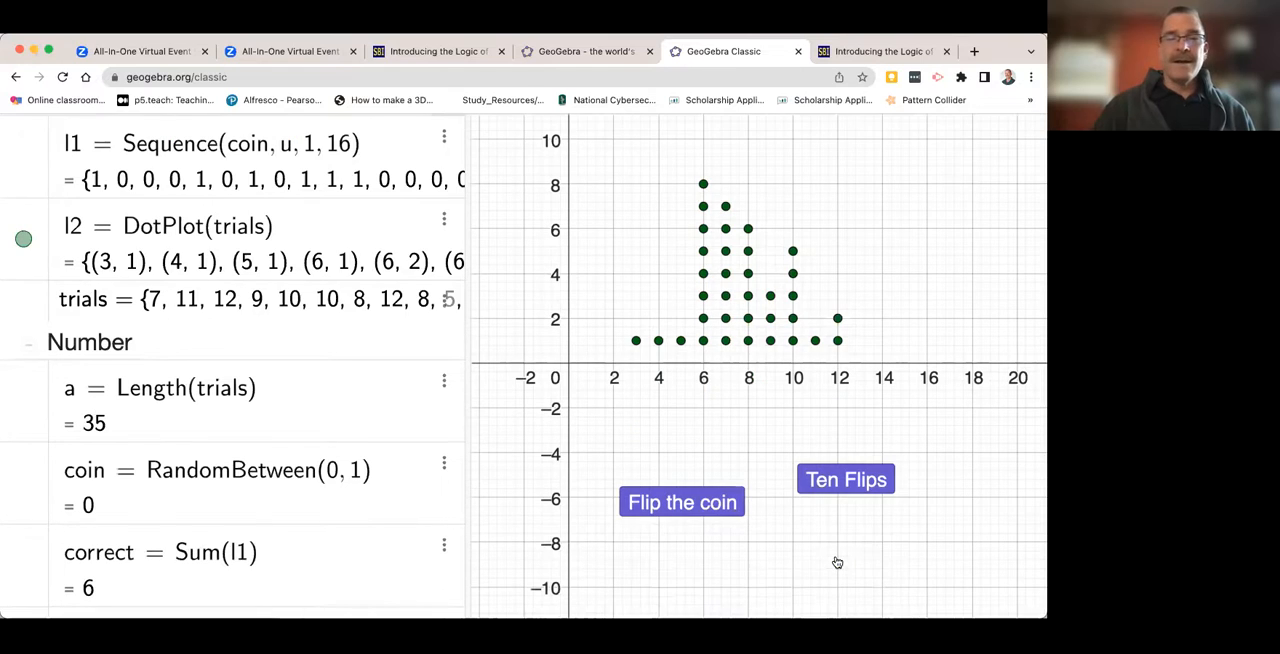
left_click(840, 488)
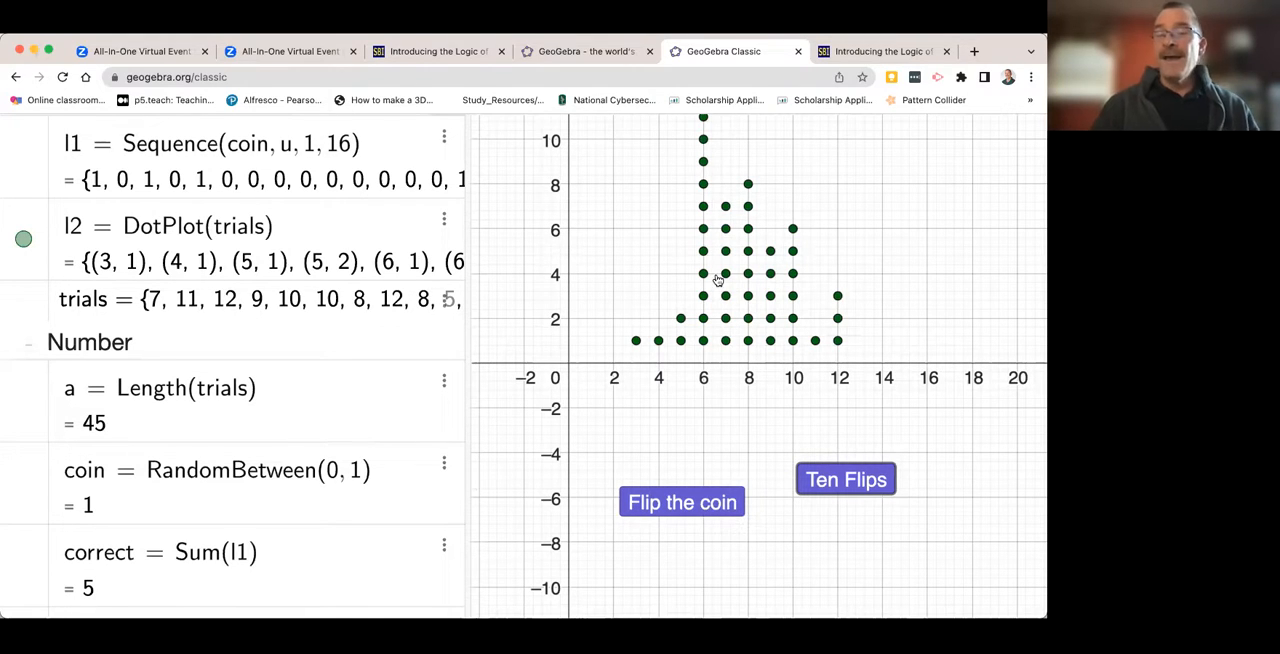
mouse_move(625, 350)
left_mouse_down()
mouse_move(625, 363)
mouse_move(623, 328)
left_mouse_up()
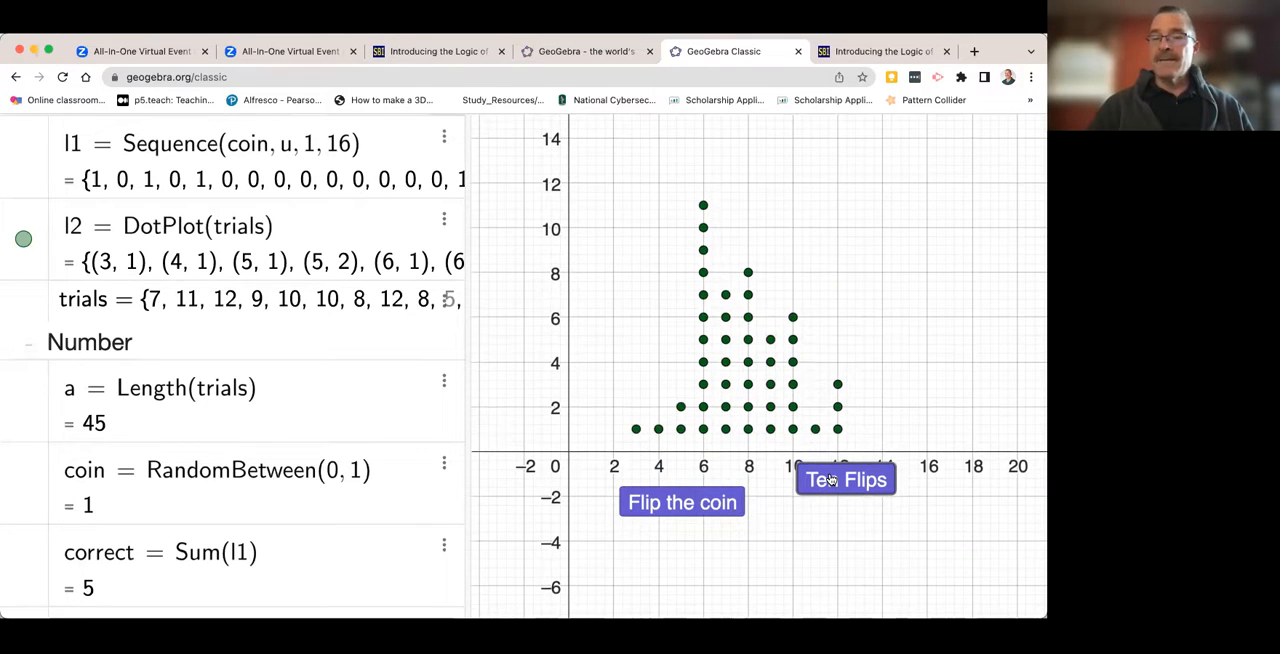
left_click(830, 480)
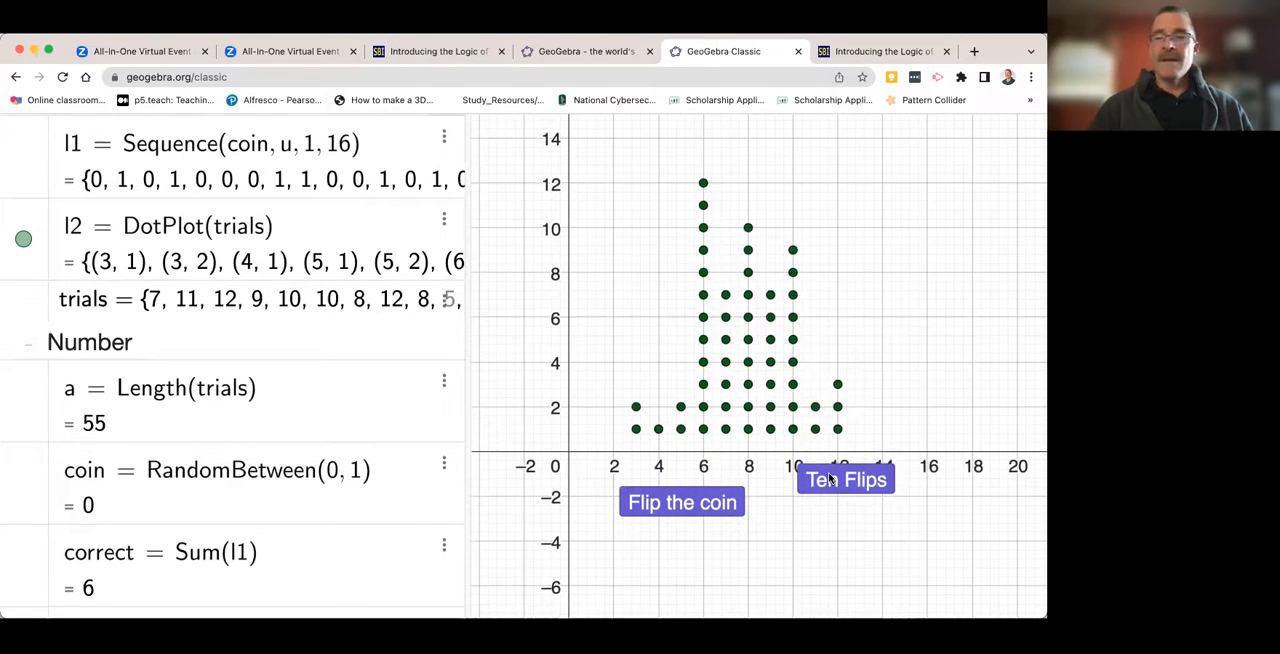
- Move the Ten Flips button below the x-axis numbers and run it five times to record fifty more trials
left_click_drag(830, 480, 822, 528)
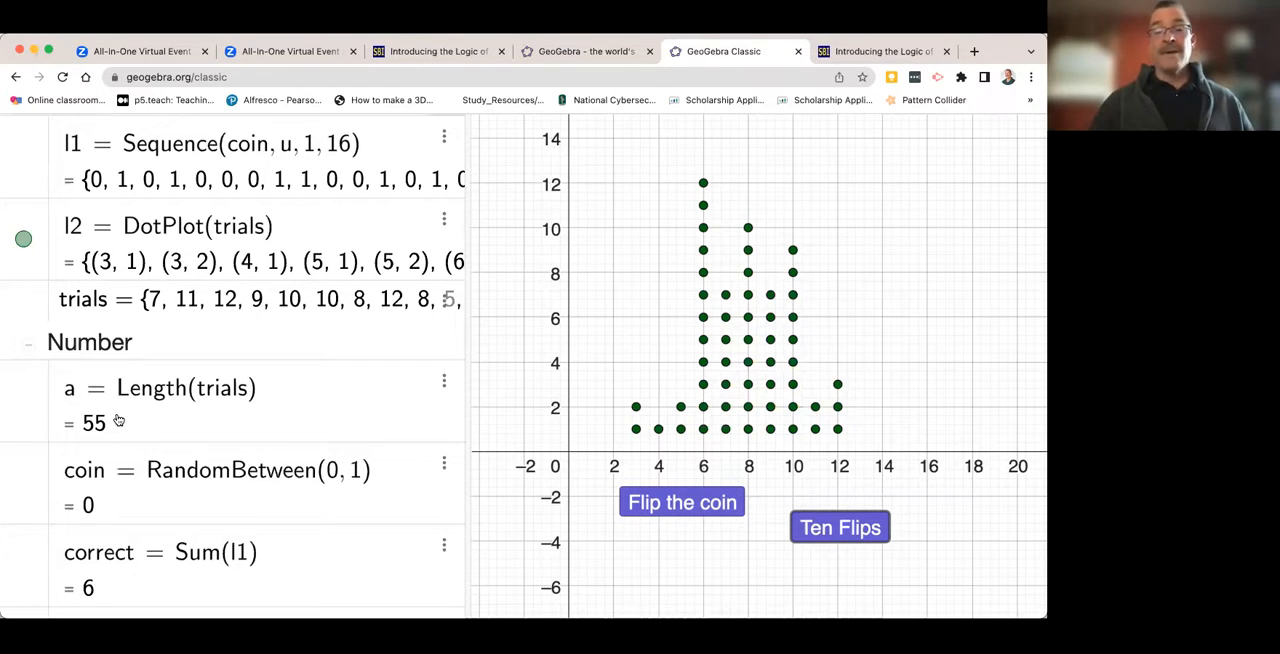
left_click(819, 540)
left_click(820, 538)
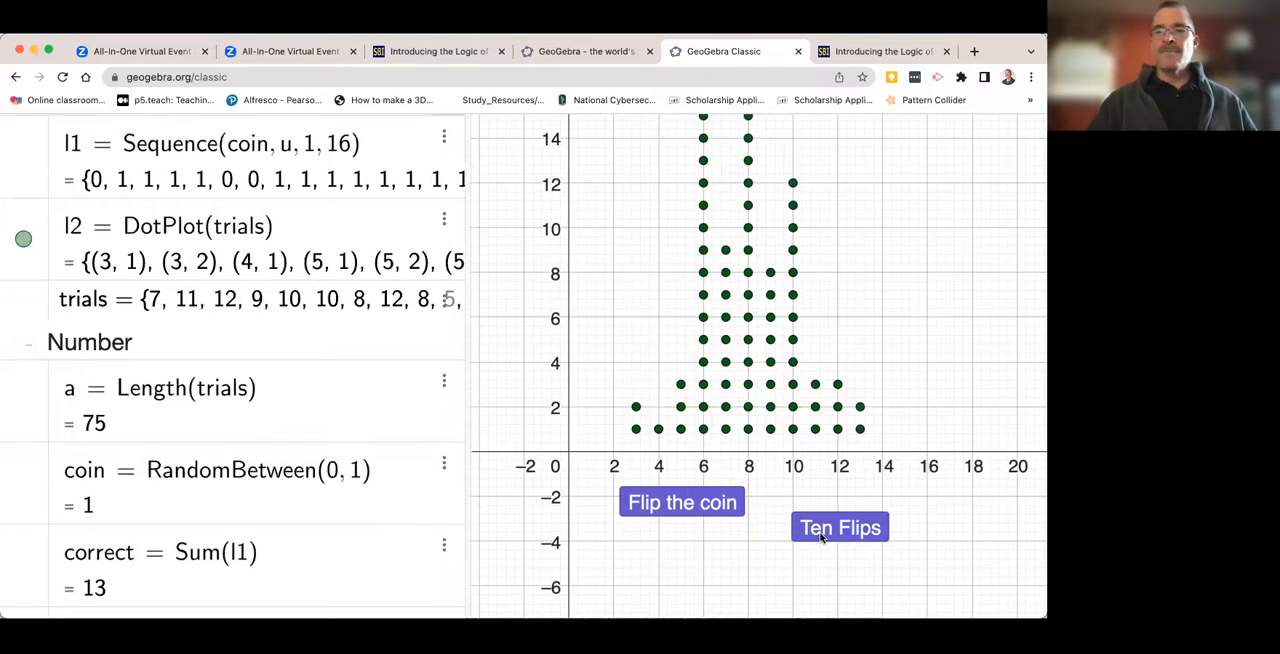
left_click(820, 538)
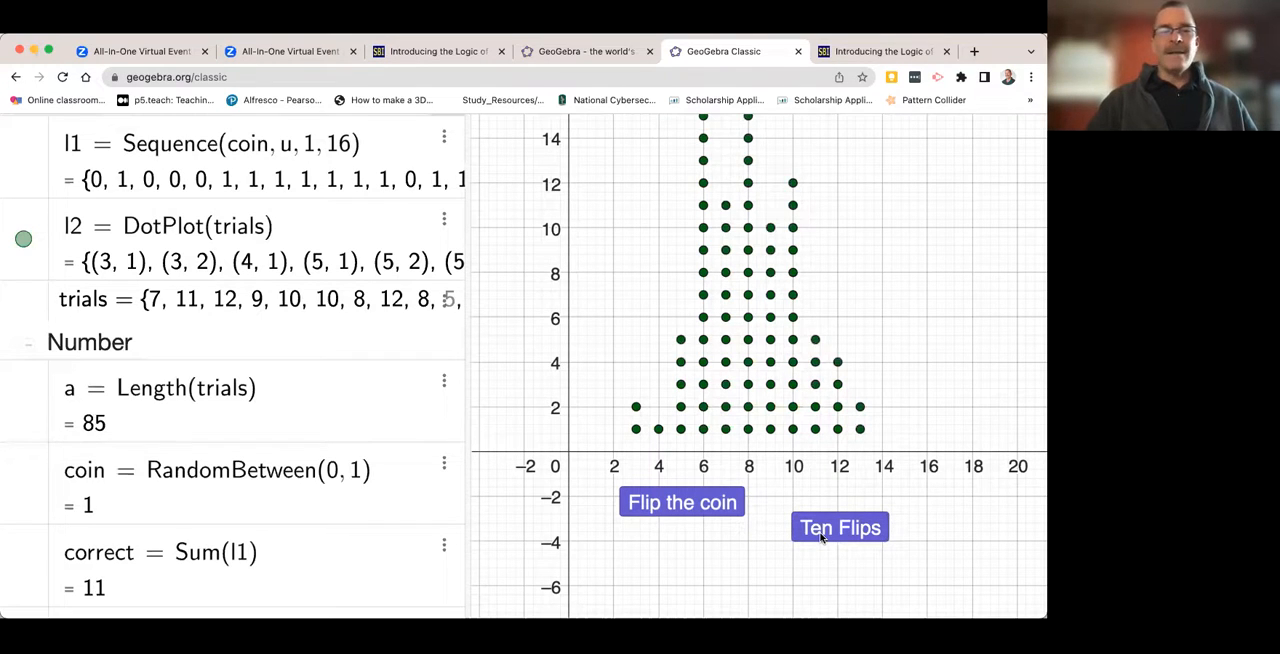
left_click(820, 538)
left_click(820, 538)
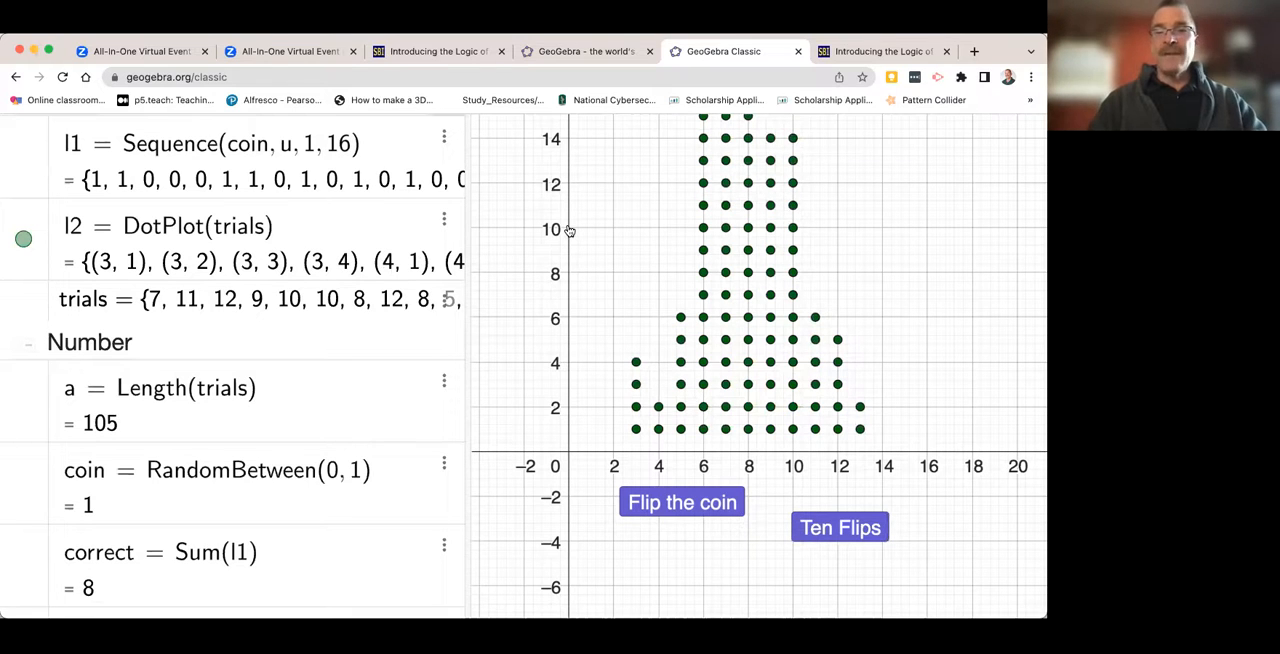
- Compress the y-axis scale so the dot stacks fit, and record 100 more trials with ten runs of Ten Flips
left_click_drag(568, 226, 572, 395)
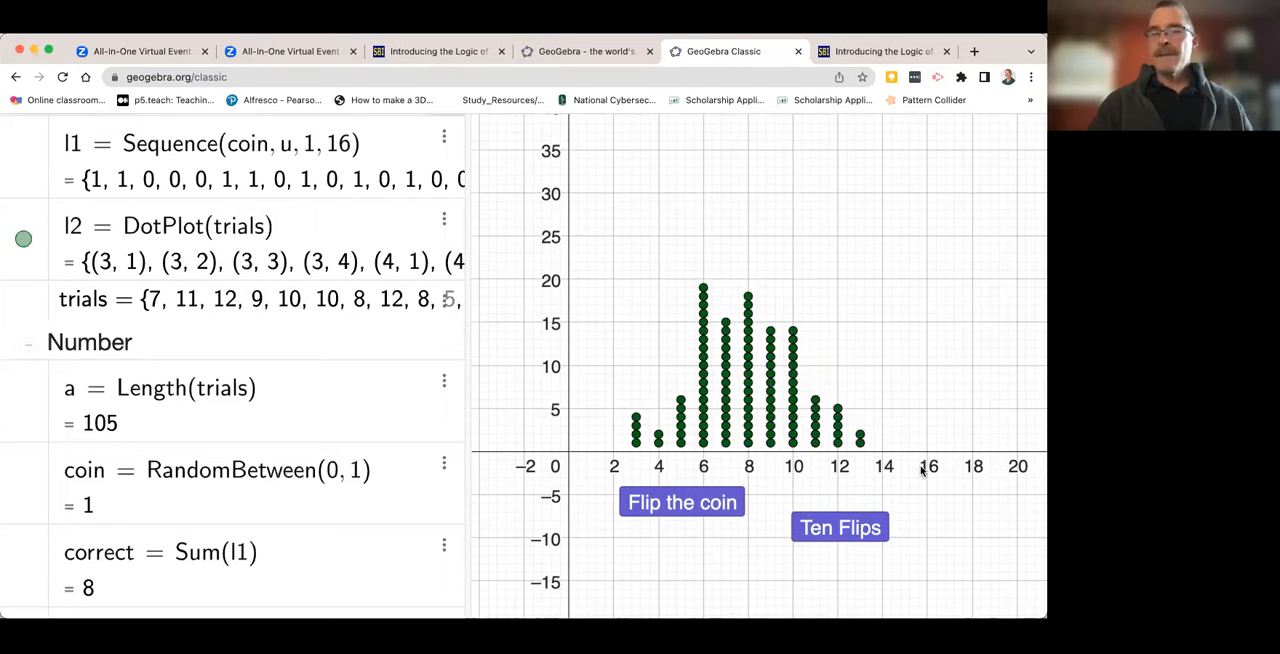
left_click(830, 528)
left_click(830, 528)
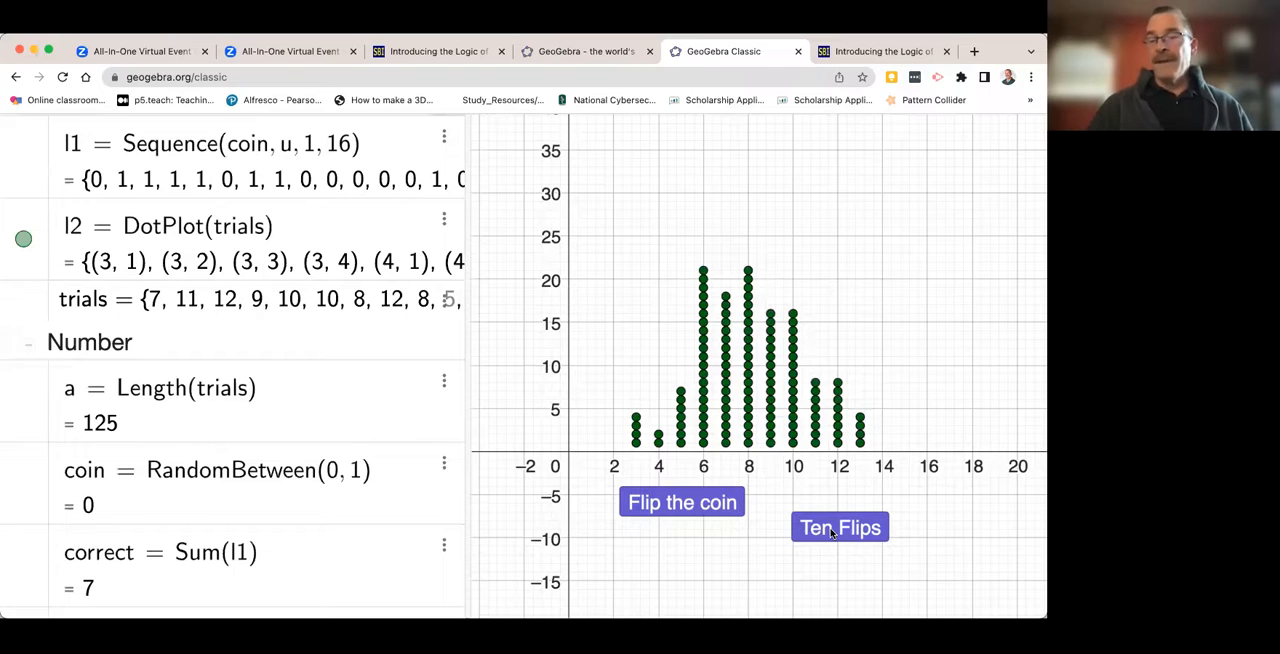
left_click(831, 532)
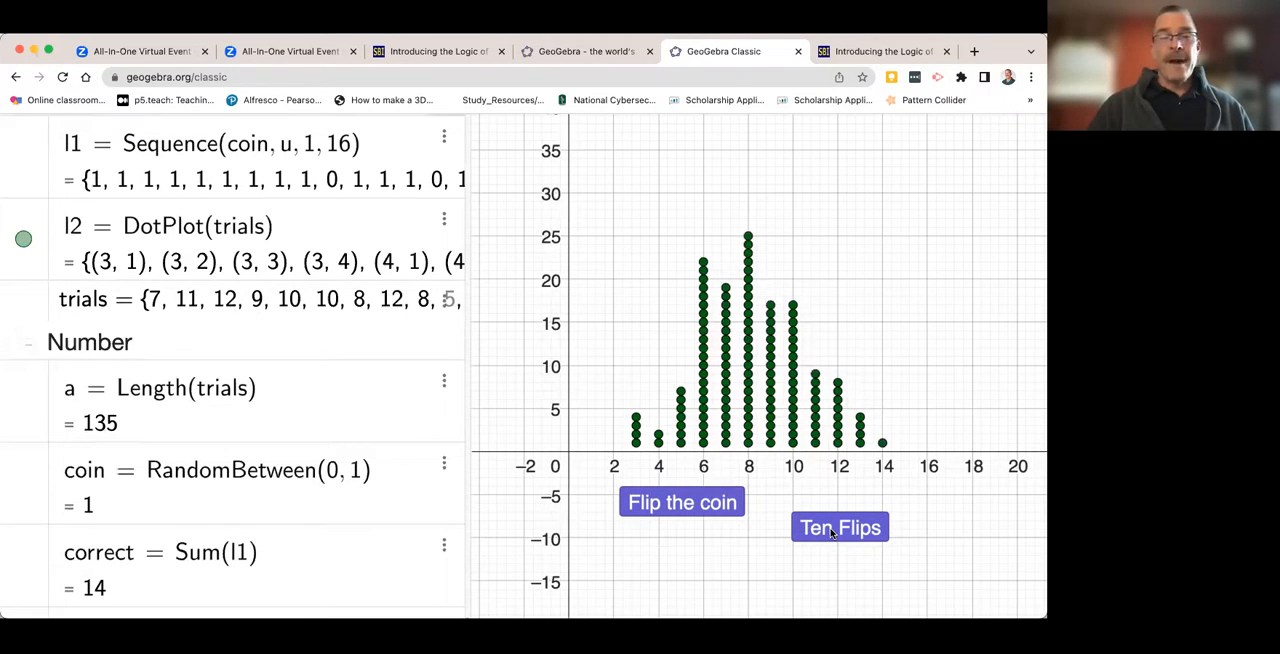
left_click(831, 532)
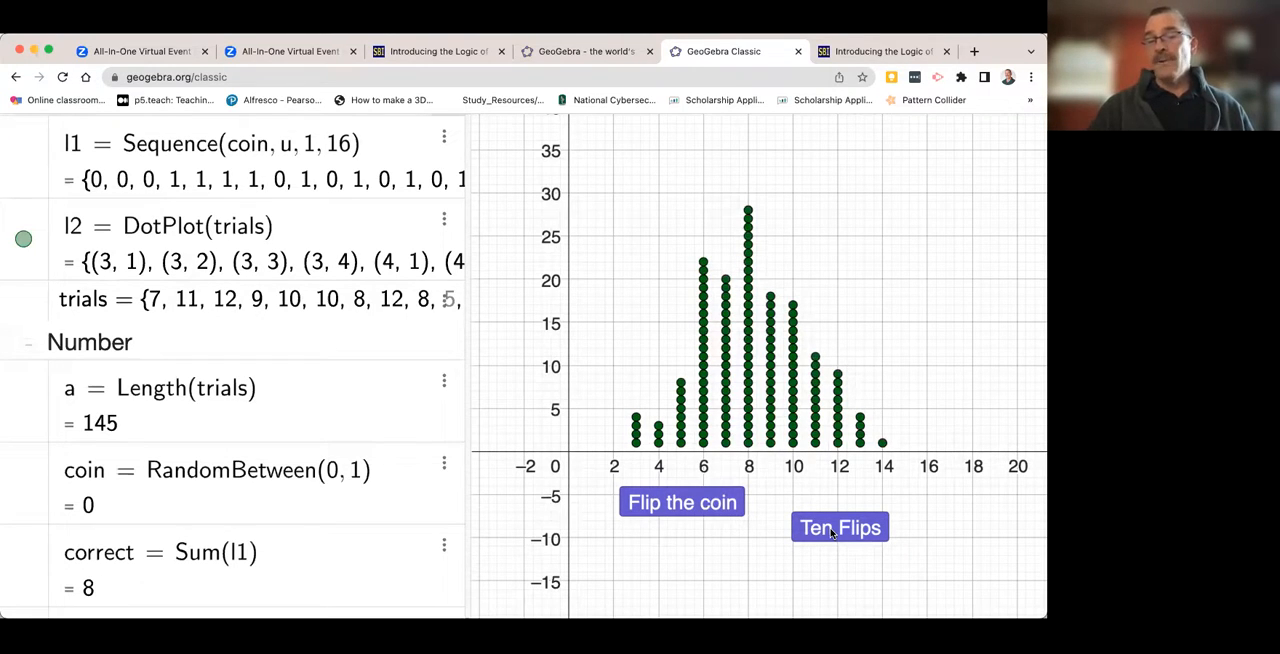
left_click(830, 532)
left_click(830, 532)
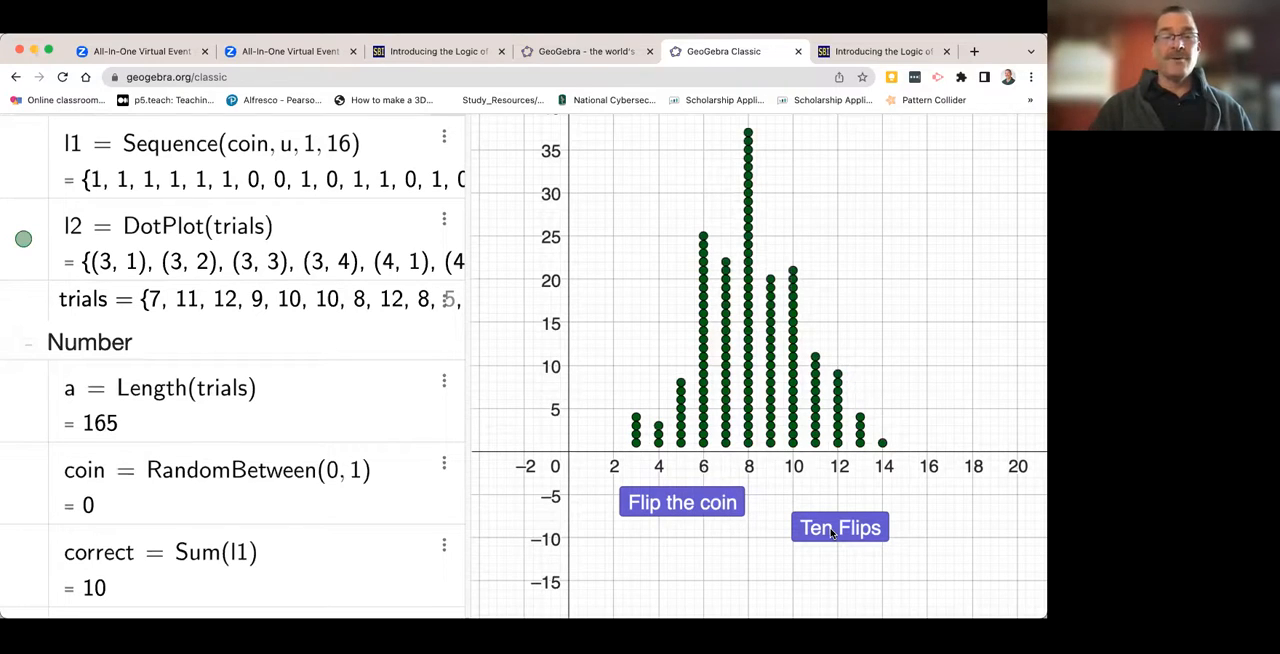
left_click(831, 532)
left_click(831, 532)
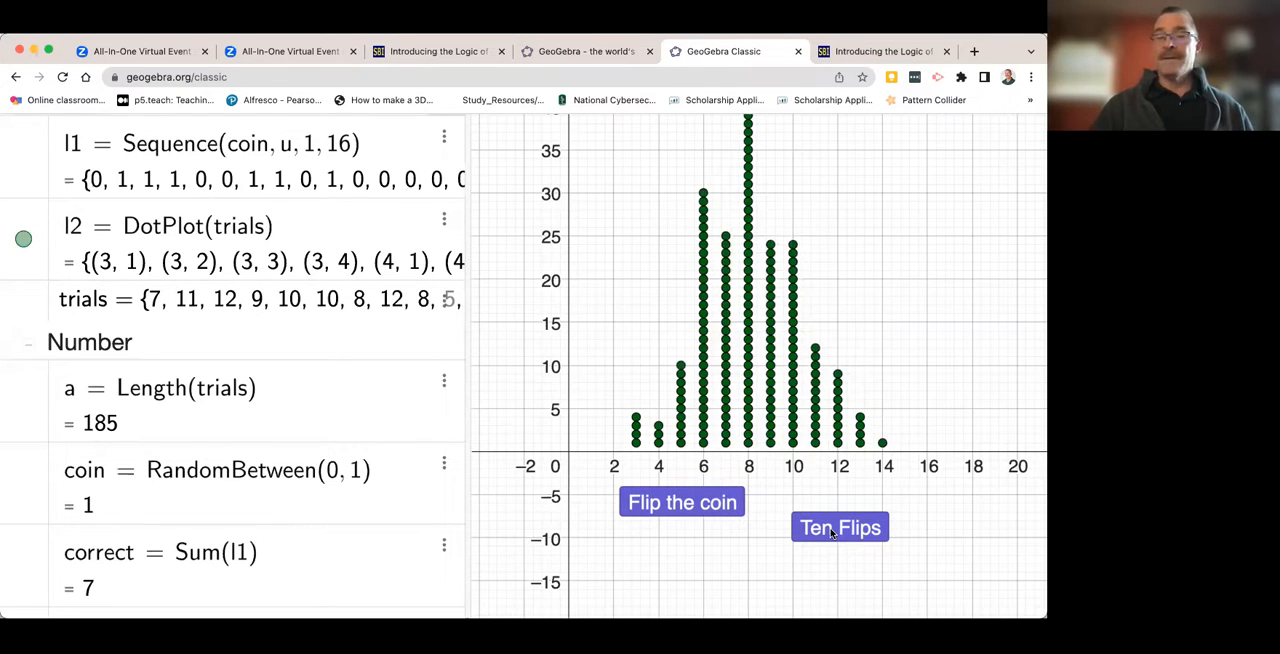
left_click(831, 532)
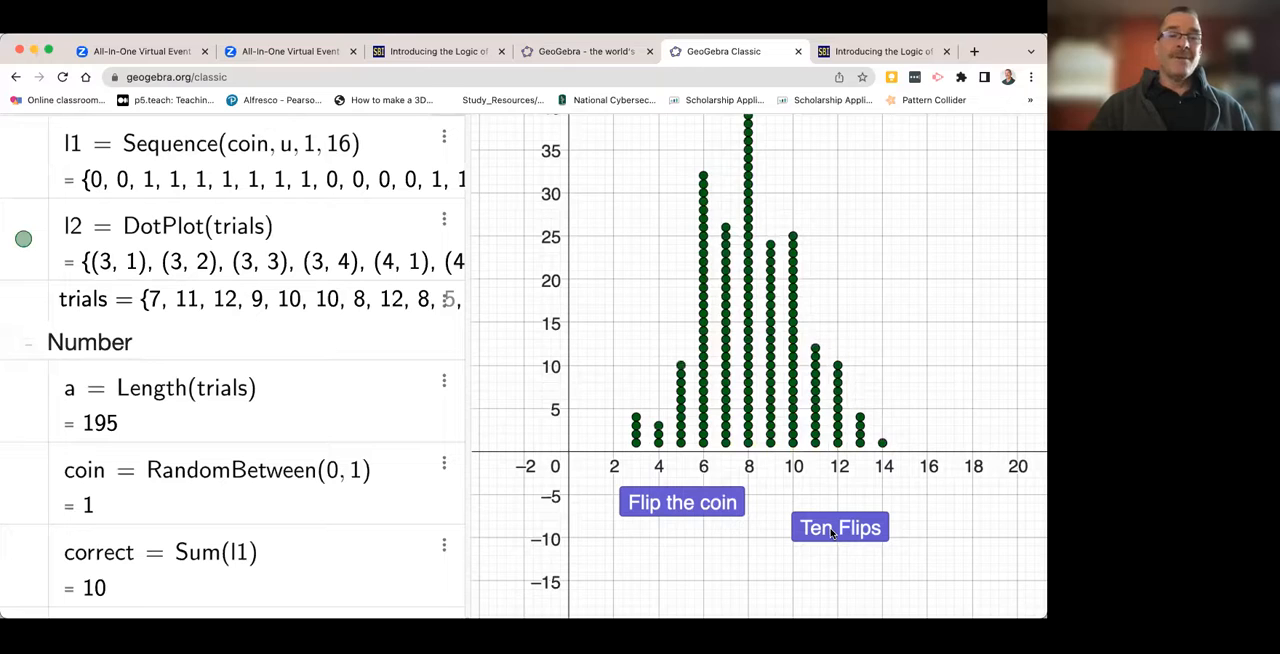
left_click(831, 532)
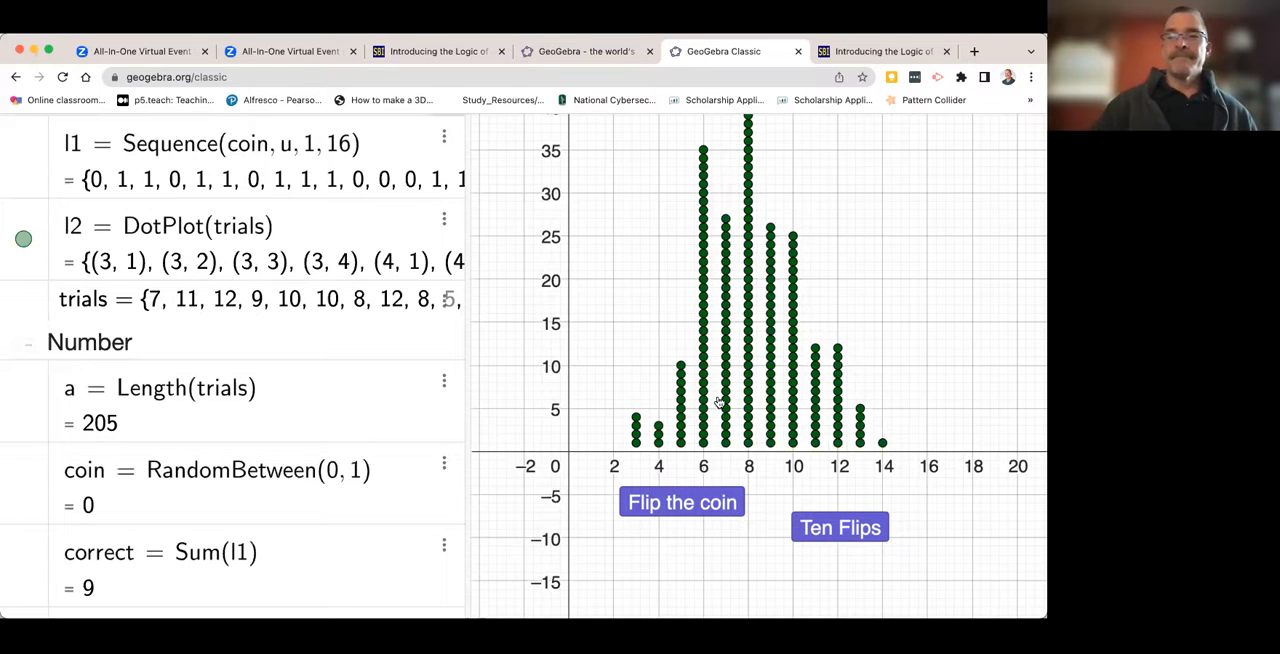
- Reframe the graph to fit the whole dot plot and zoom the browser page out one level
left_click_drag(589, 309, 626, 297)
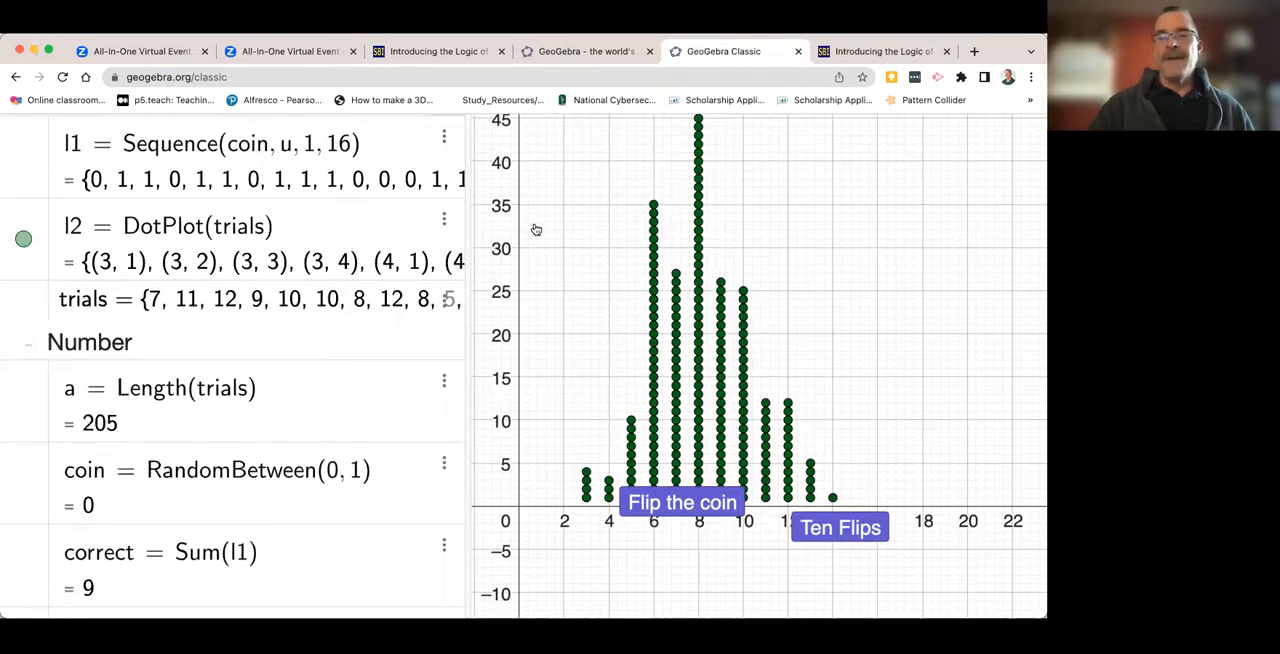
scroll(615, 343, "down", 3)
scroll(591, 371, "up", 1)
left_click_drag(591, 371, 573, 350)
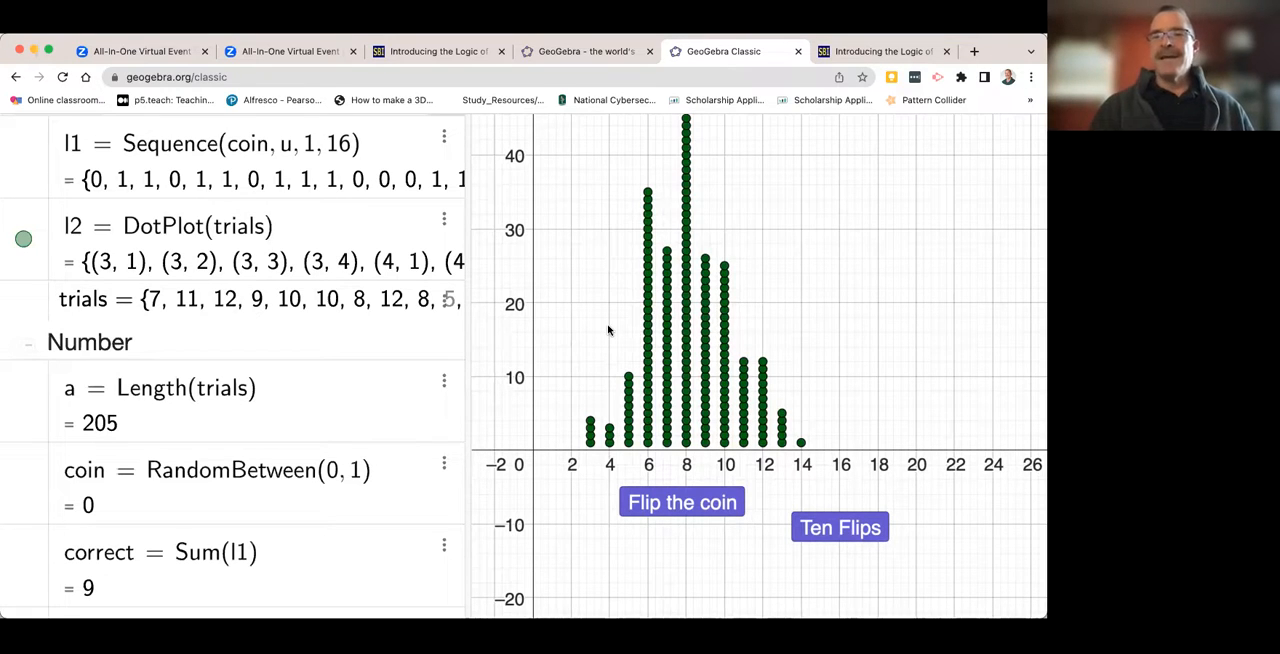
mouse_move(767, 231)
left_mouse_down()
mouse_move(763, 277)
mouse_move(757, 214)
left_mouse_up()
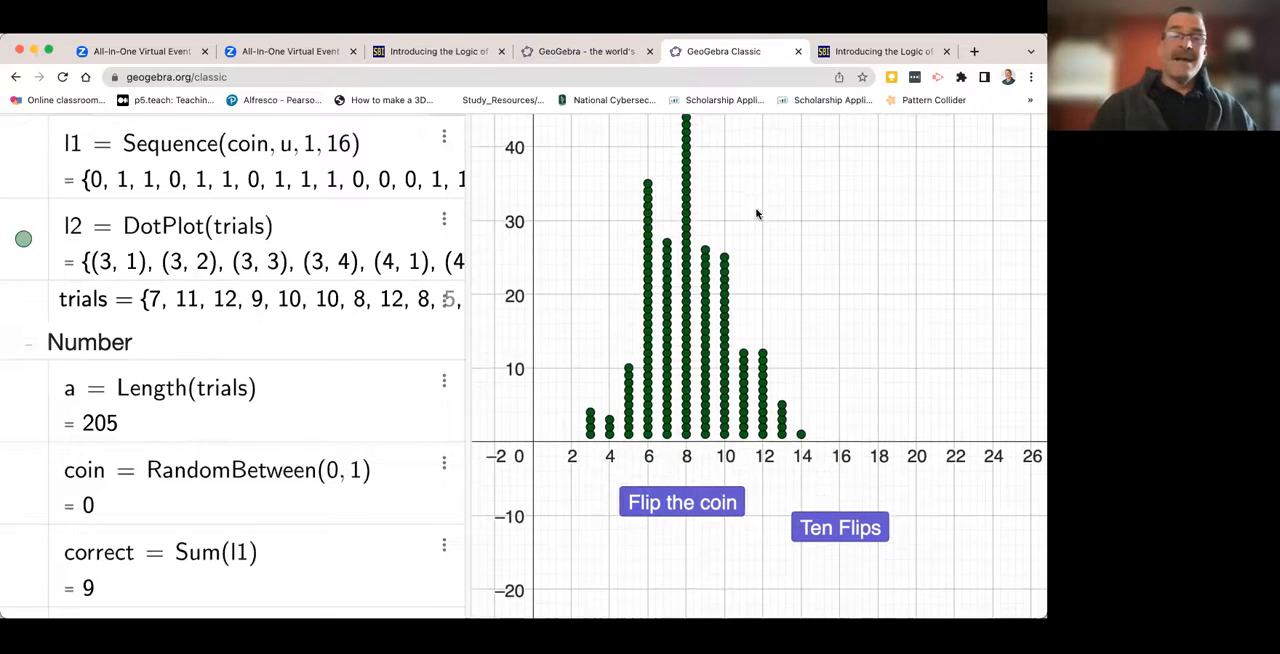
scroll(68, 510, "down", 2)
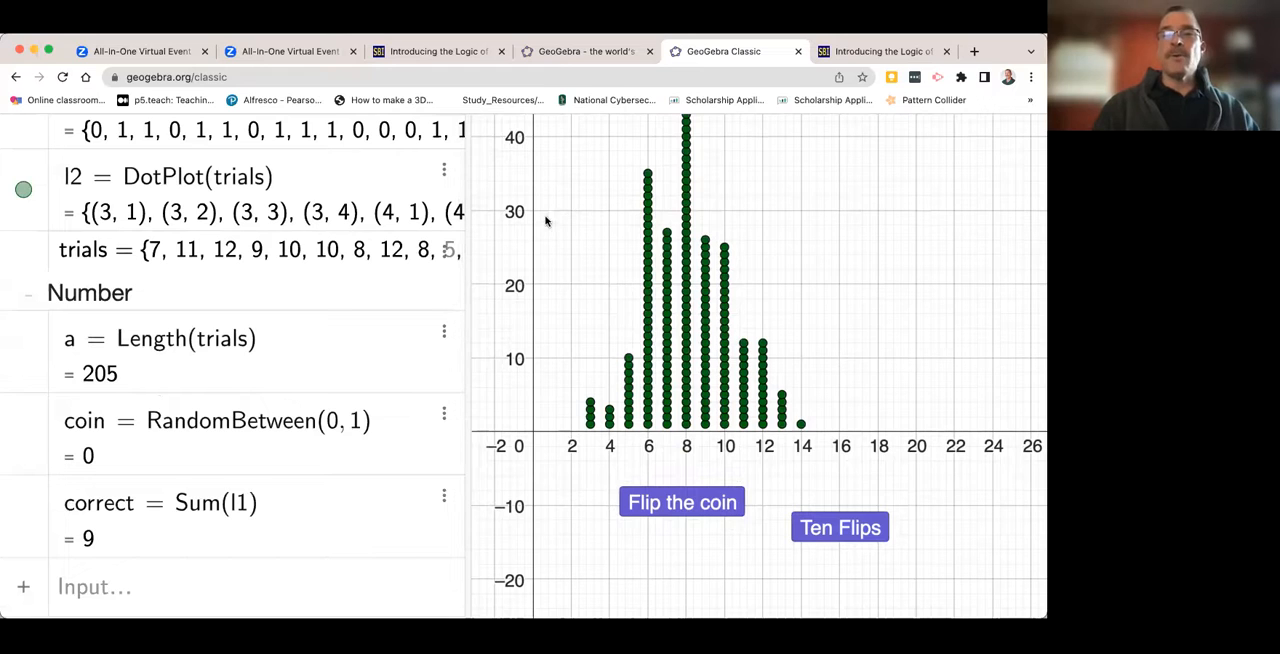
scroll(385, 258, "up", 2)
scroll(385, 258, "up", 2)
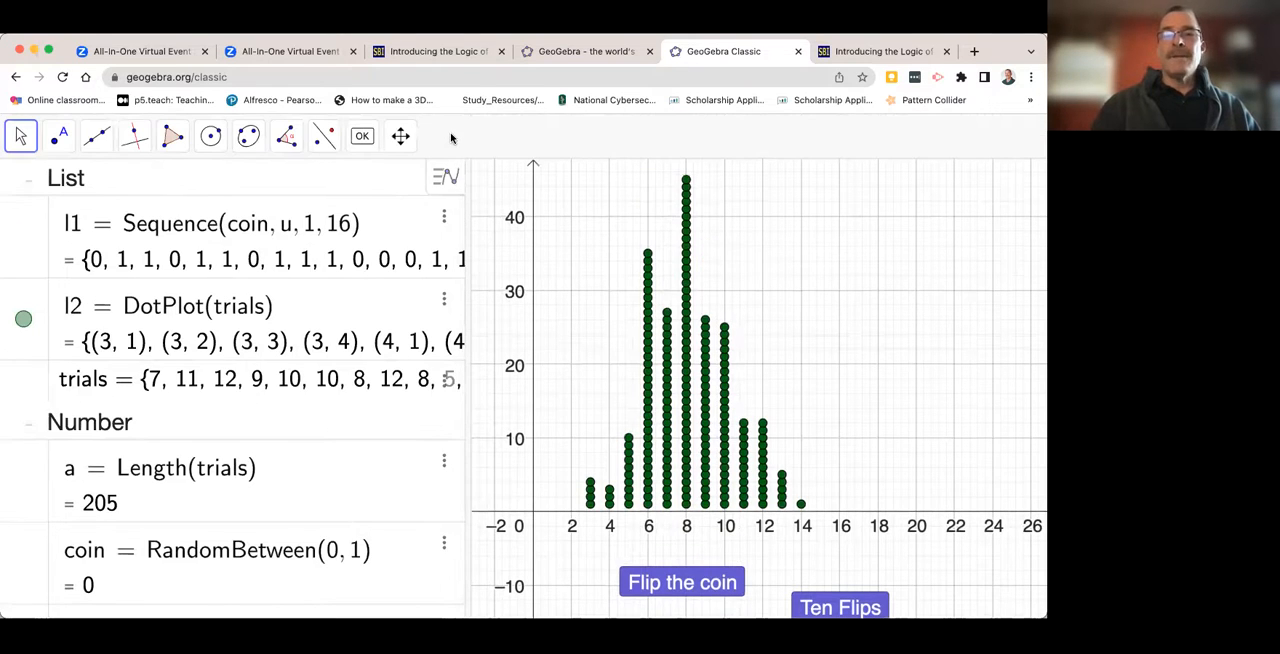
key("super+minus")
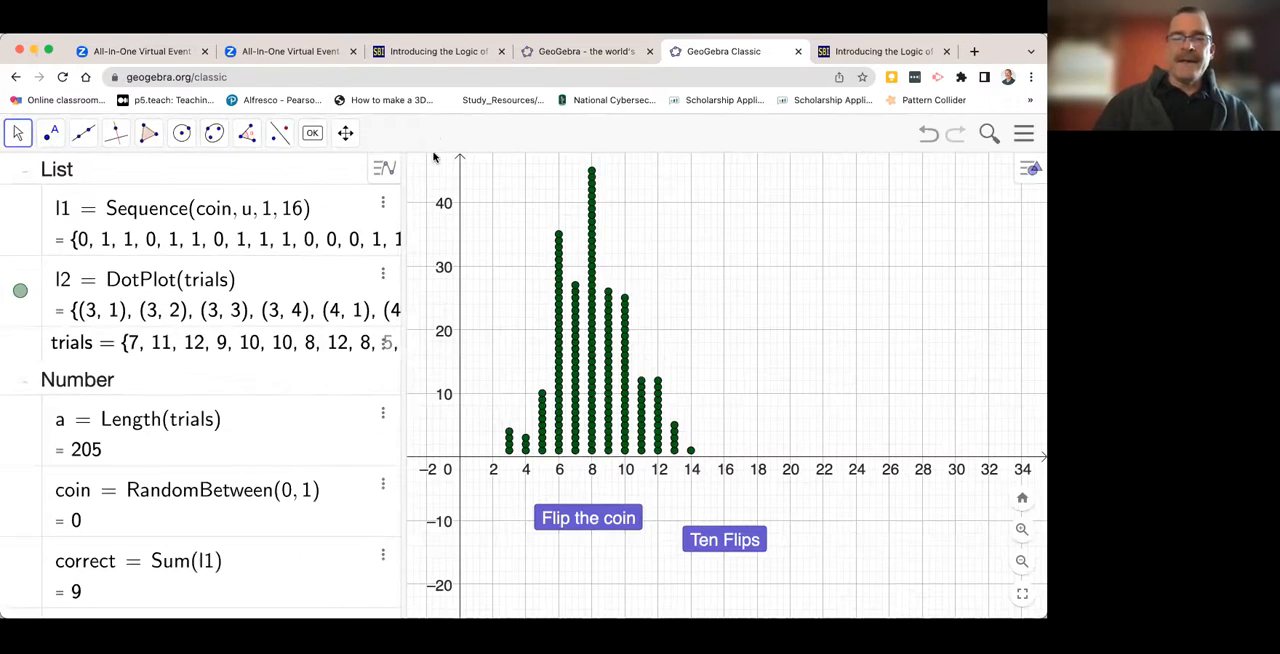
- Create a frequency table of the recorded results with the command FrequencyTable(trials)
scroll(70, 600, "down", 1)
left_click(66, 600)
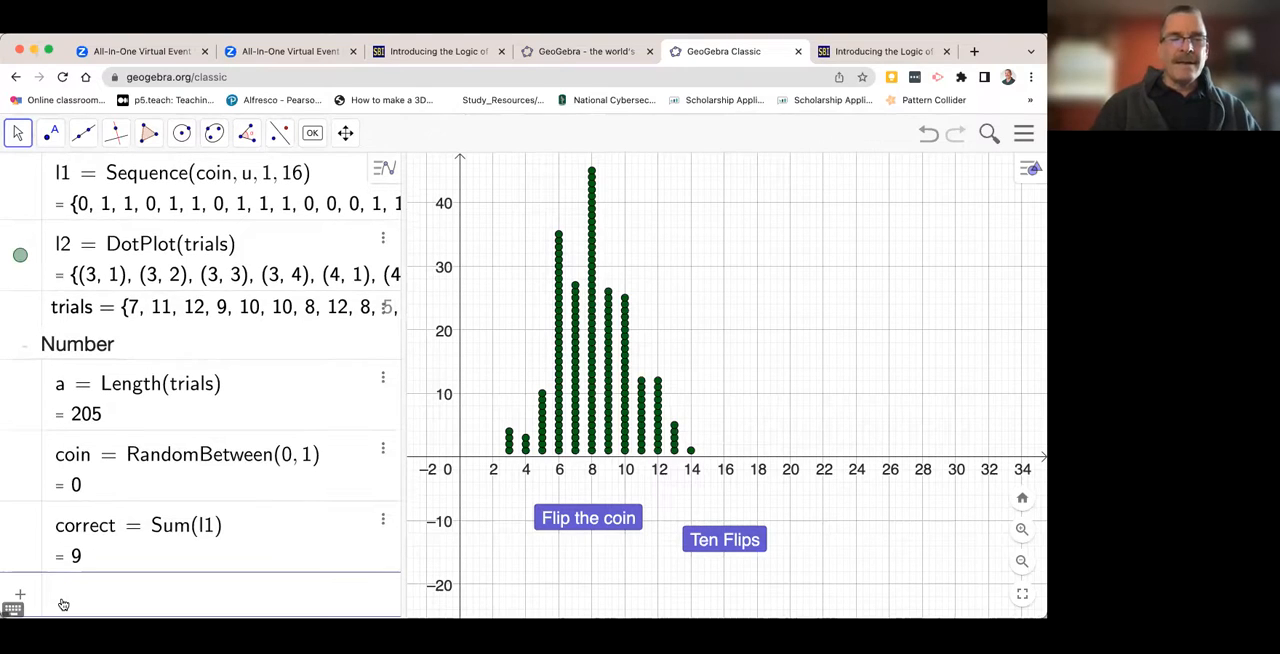
type("fre")
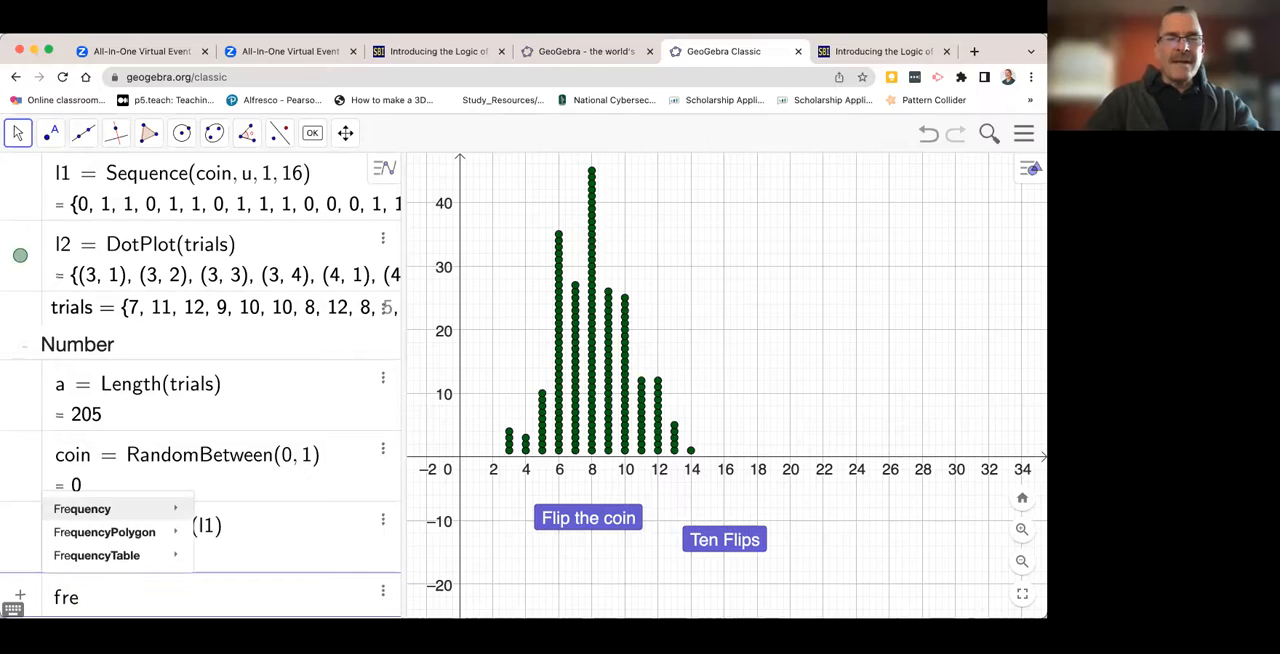
type("q")
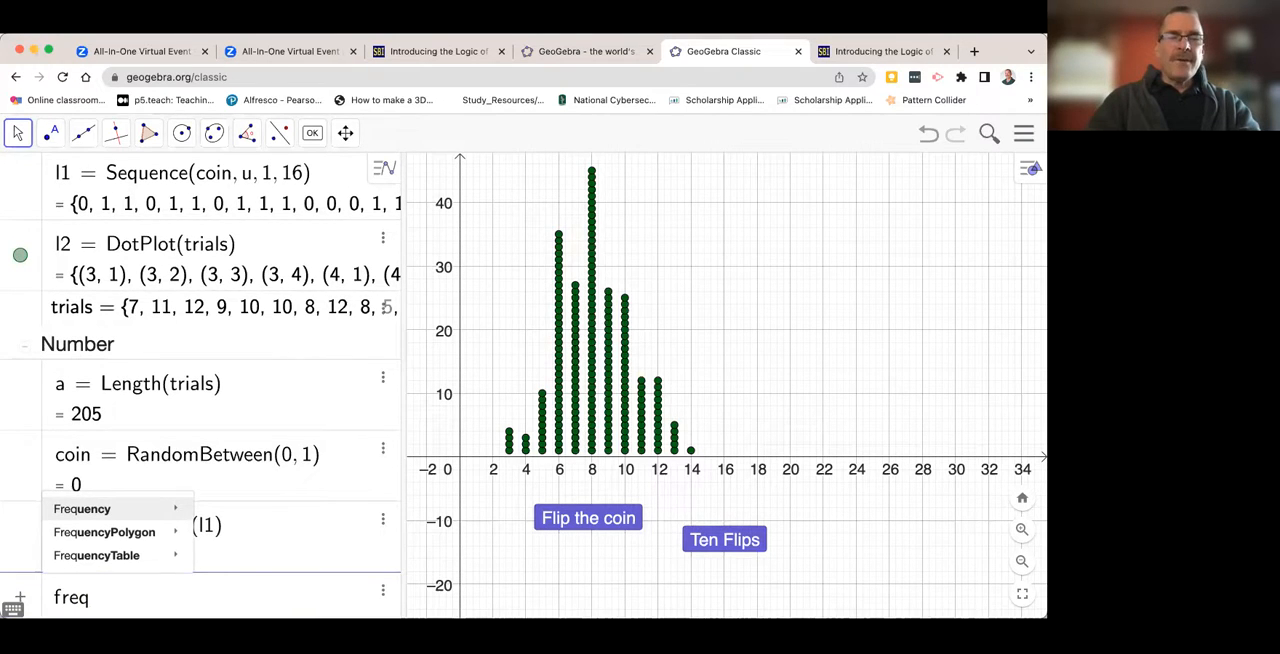
type("ue")
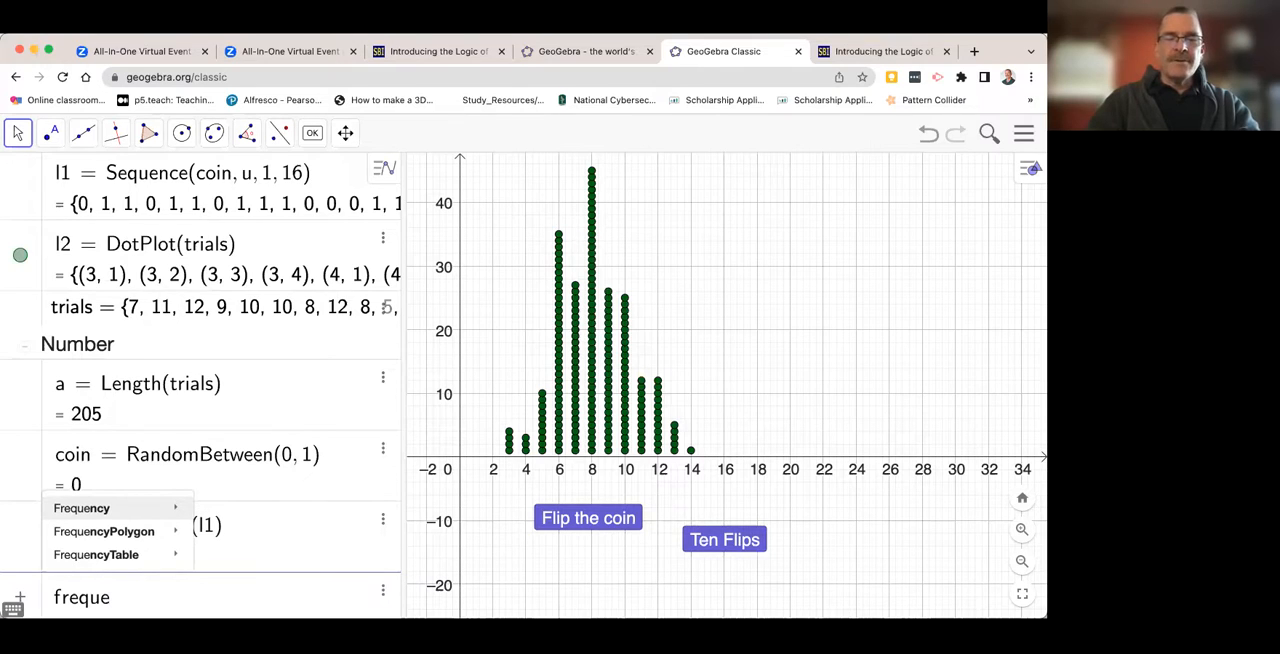
type("ncytable")
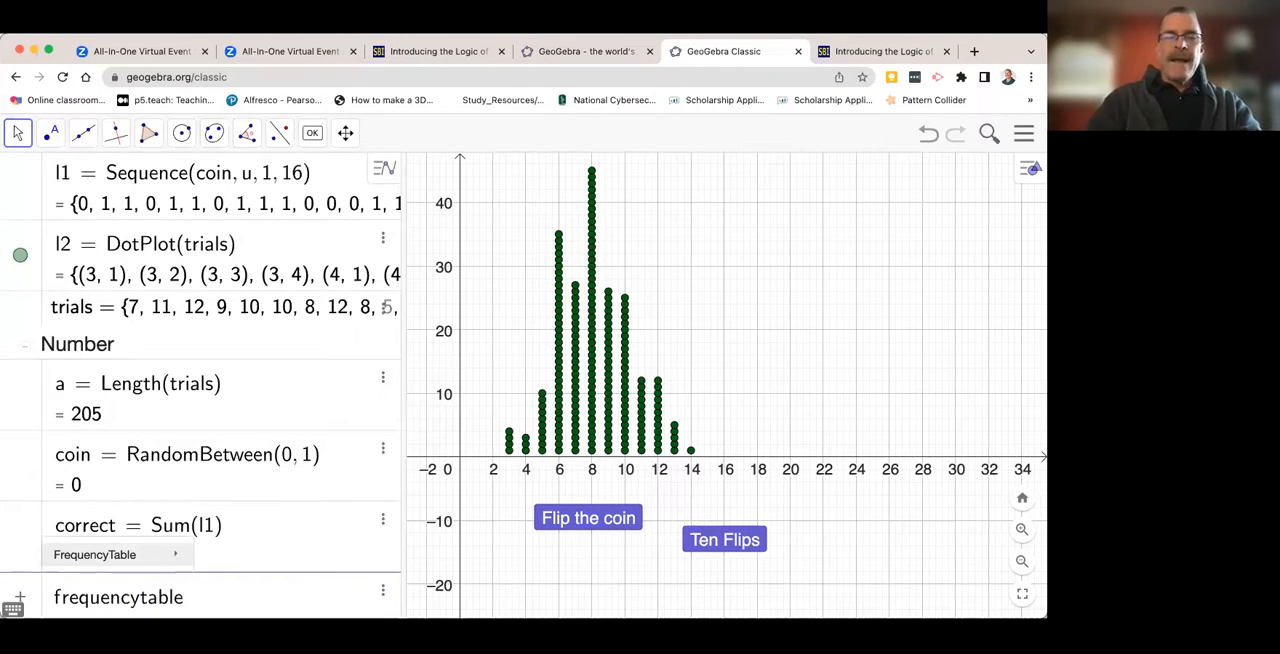
type("(")
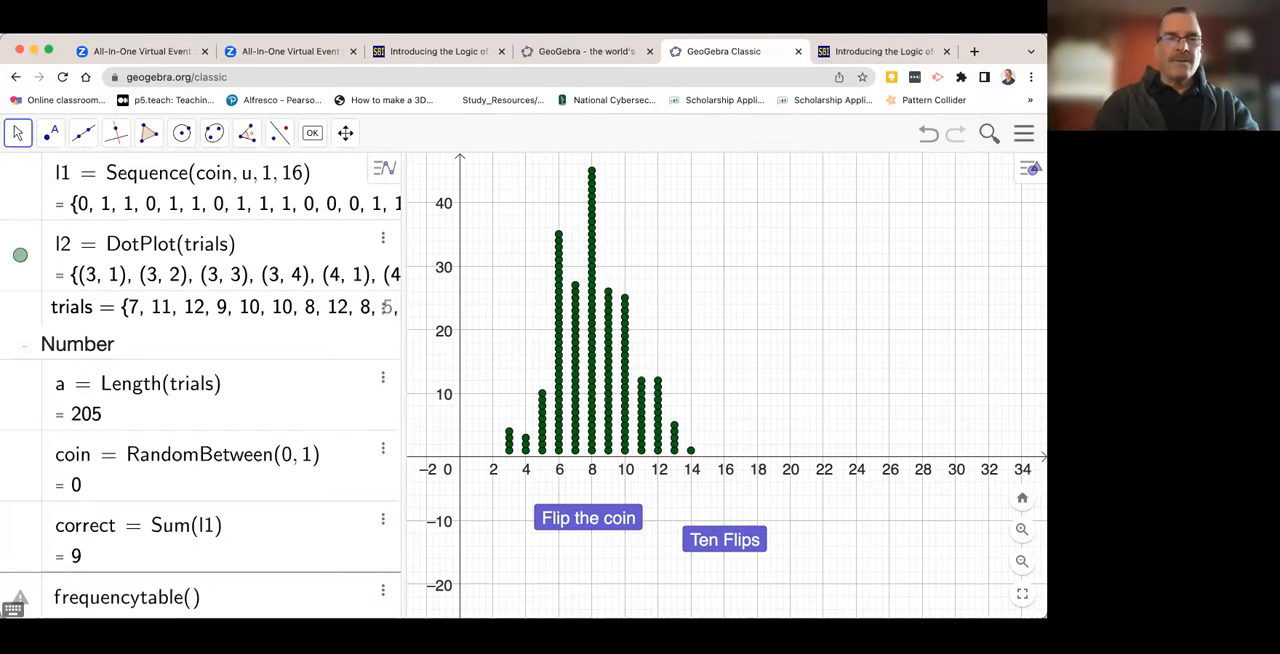
type("tr")
type("s")
key("Return")
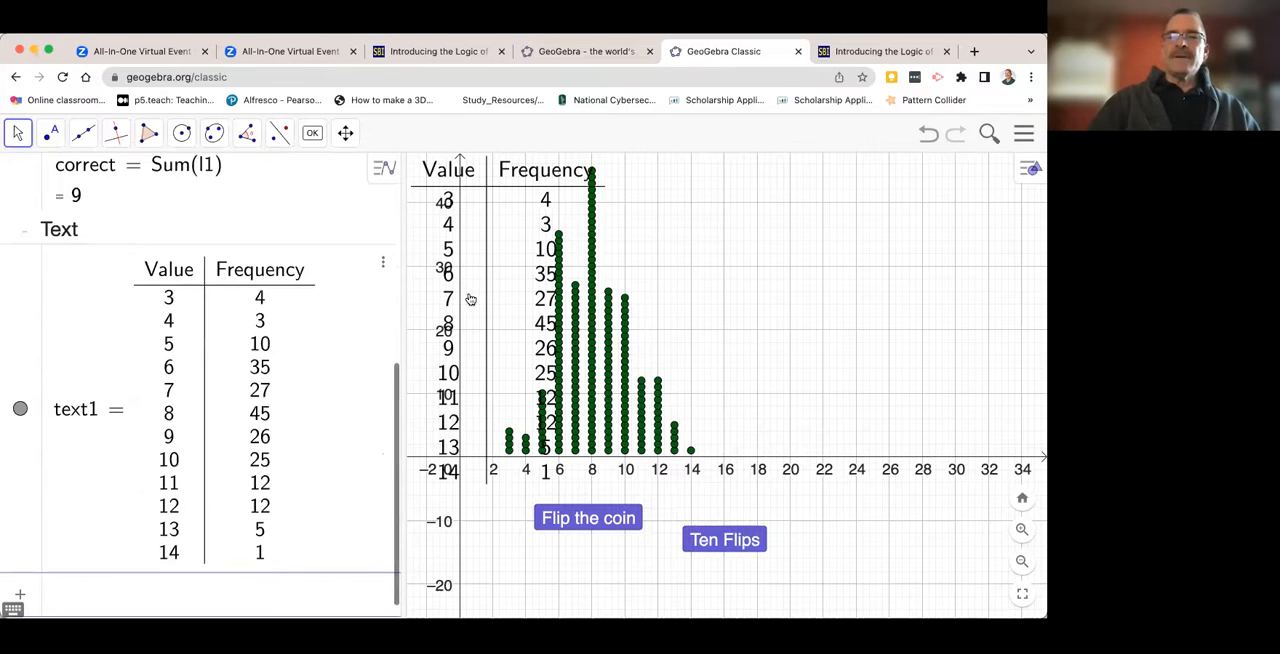
- Move the frequency table off the dots into the empty area of the graph to the right of the dot plot
left_click_drag(520, 299, 845, 325)
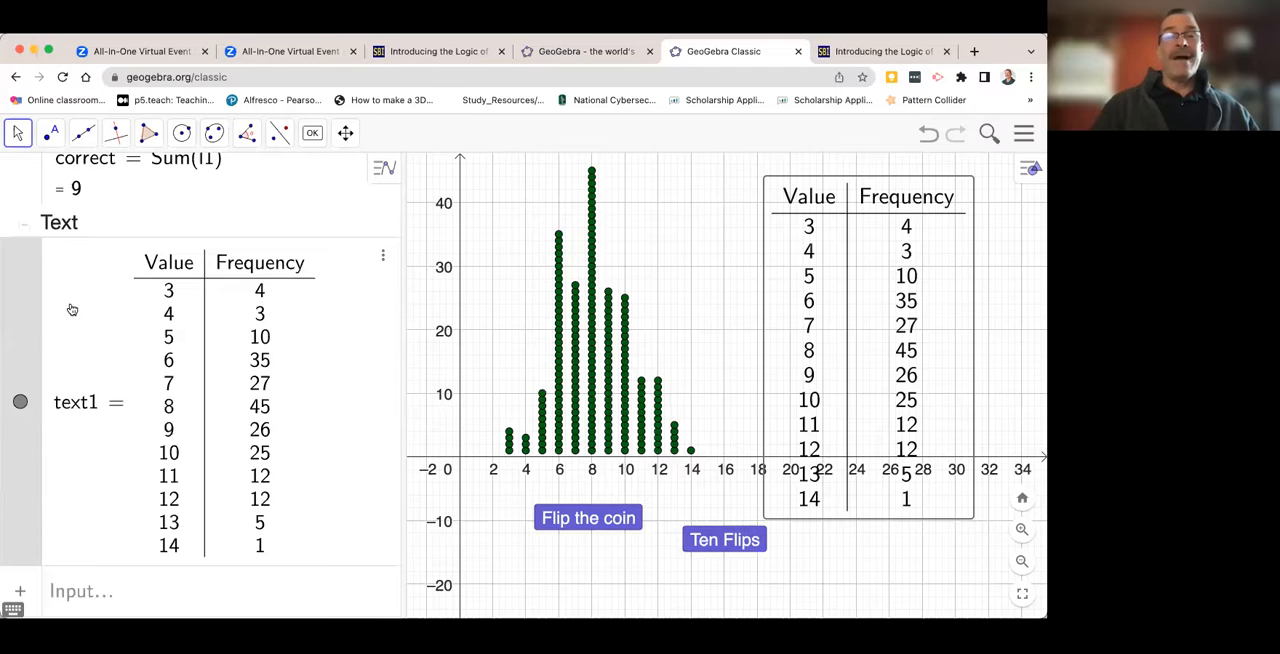
scroll(177, 223, "up", 5)
scroll(177, 223, "up", 4)
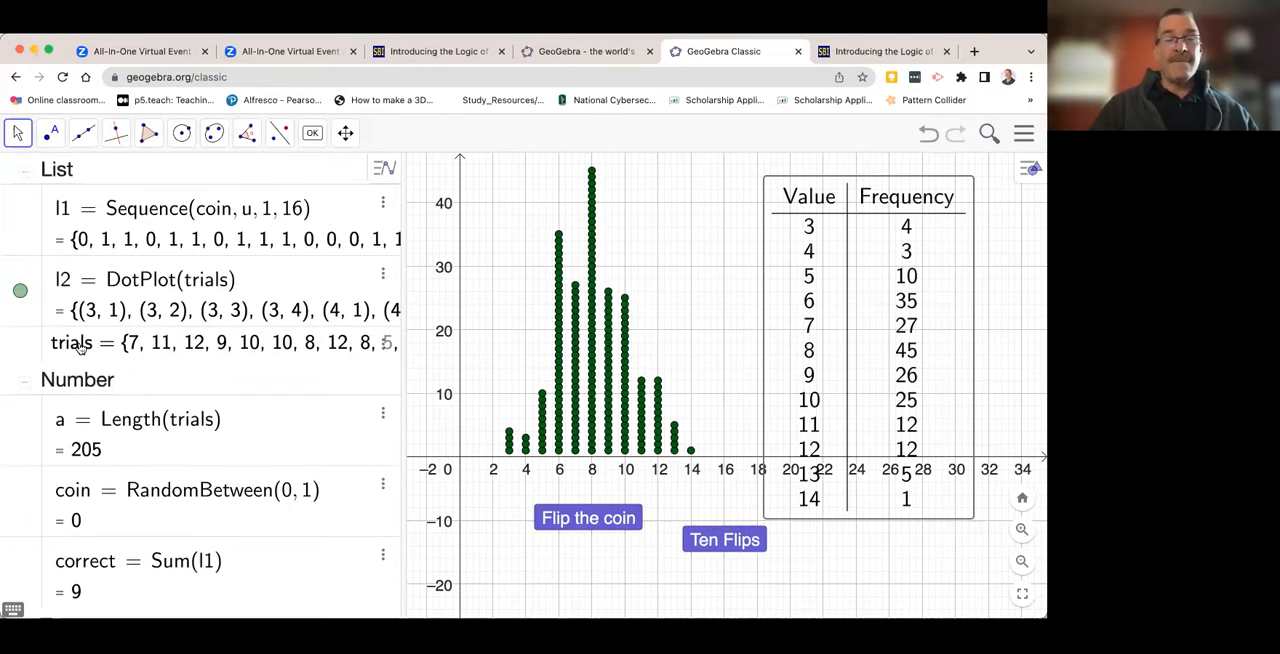
- Place a new button in the empty graph area between the dot plot and the frequency table, with the caption Reset
left_click(28, 342)
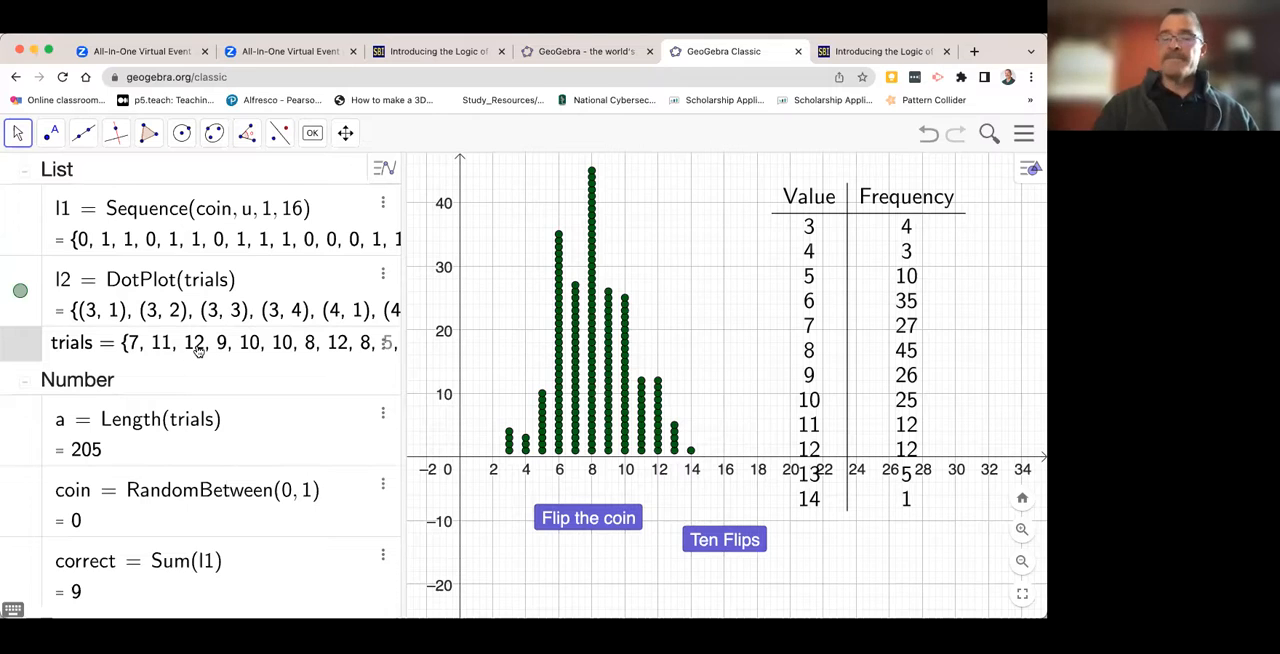
left_click(313, 145)
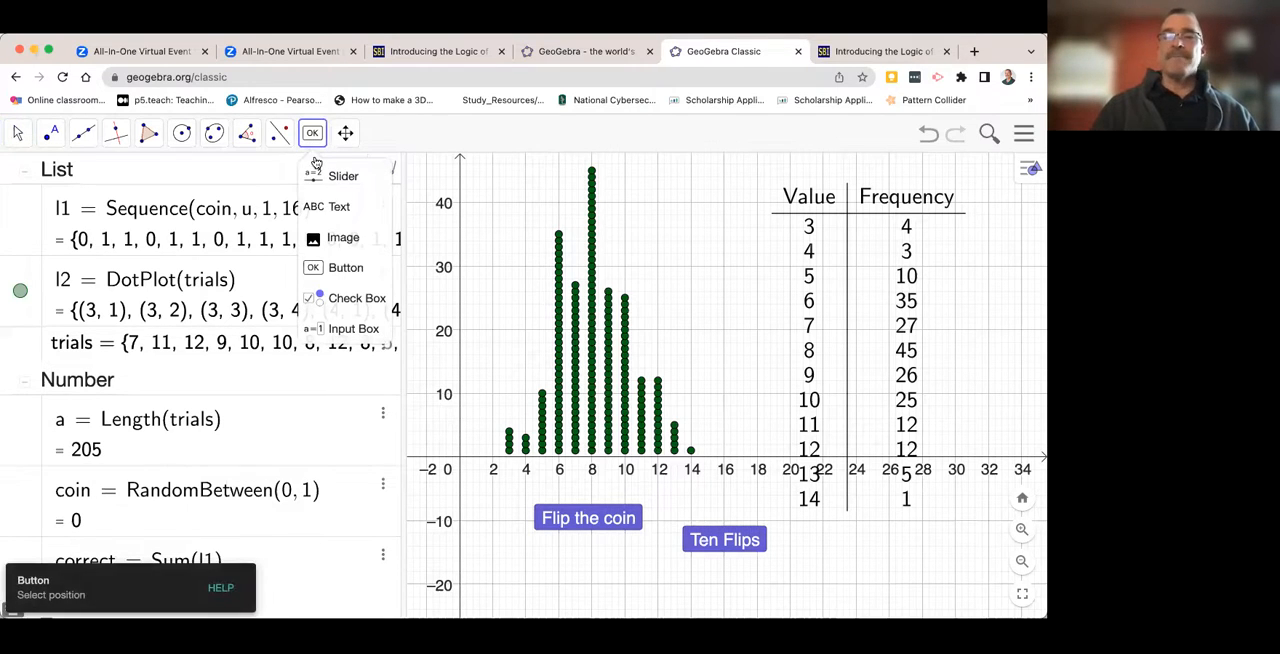
left_click(342, 270)
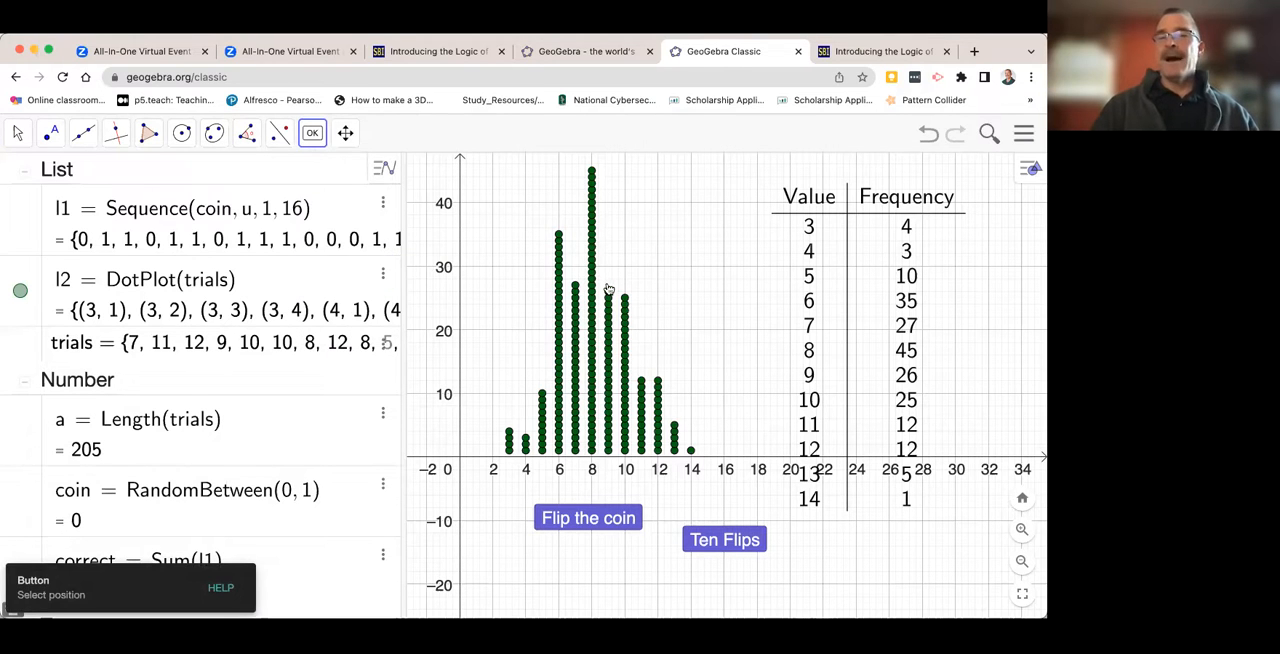
left_click(671, 224)
left_click(392, 290)
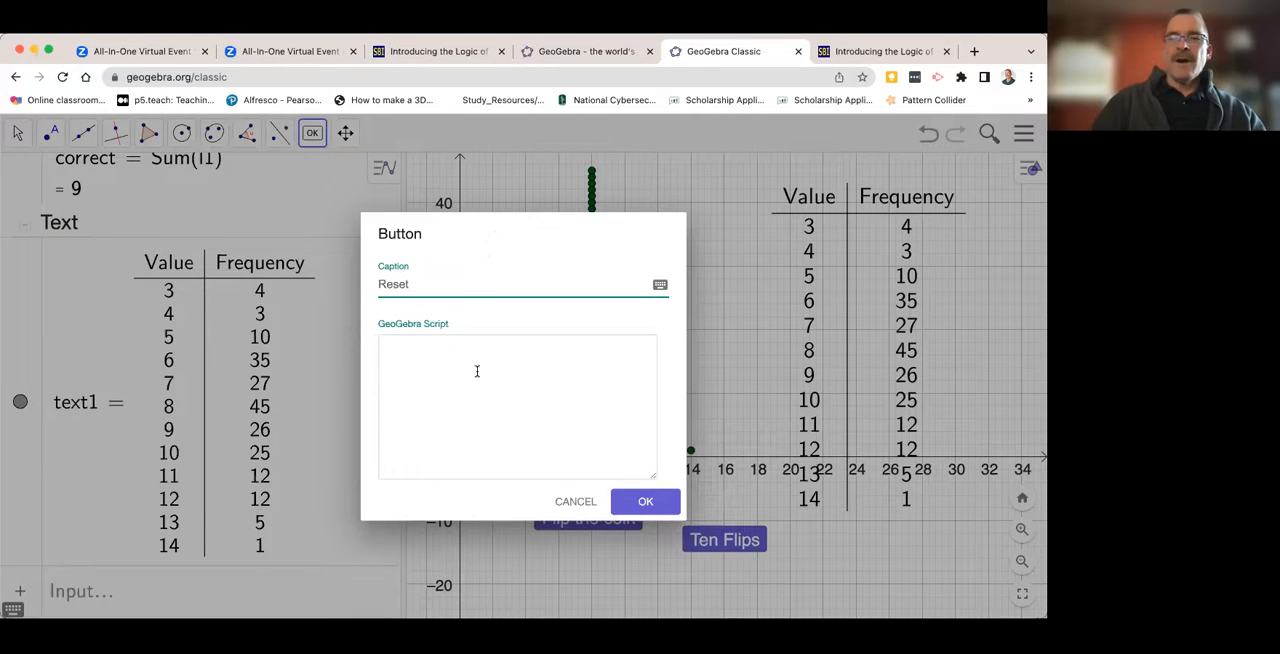
- Give the Reset button the script SetValue(trials,{}) and create the button
left_click(395, 345)
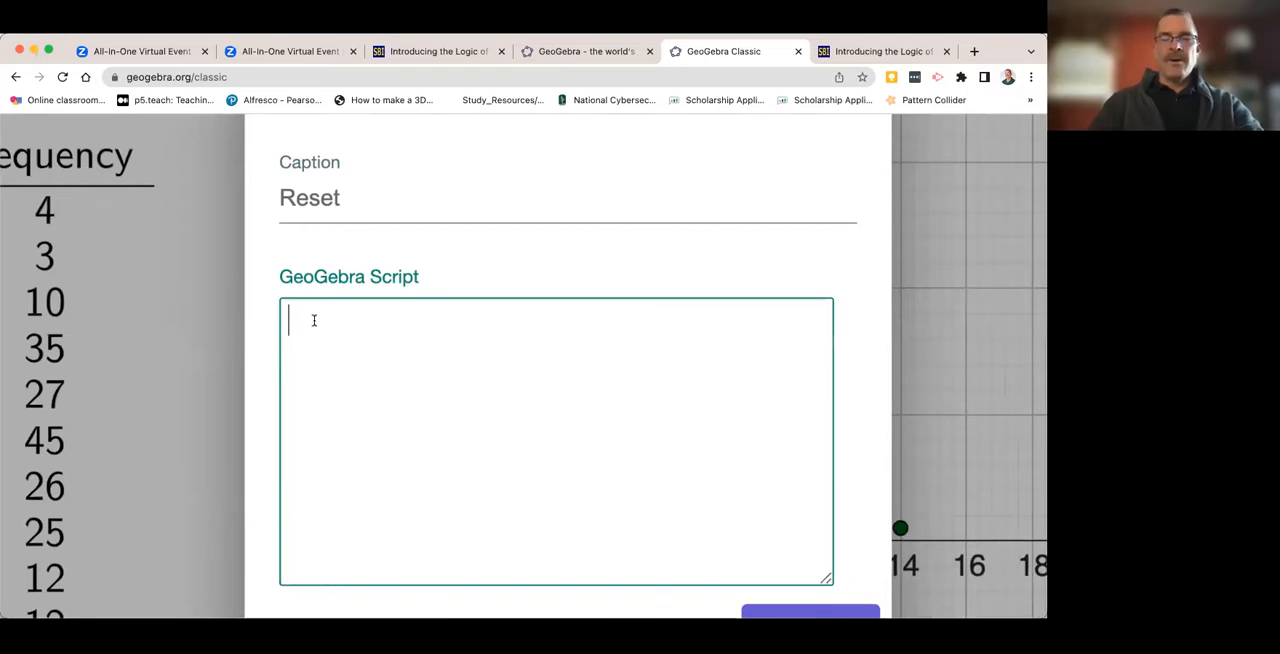
type("tr")
key("BackSpace")
key("BackSpace")
type("Se")
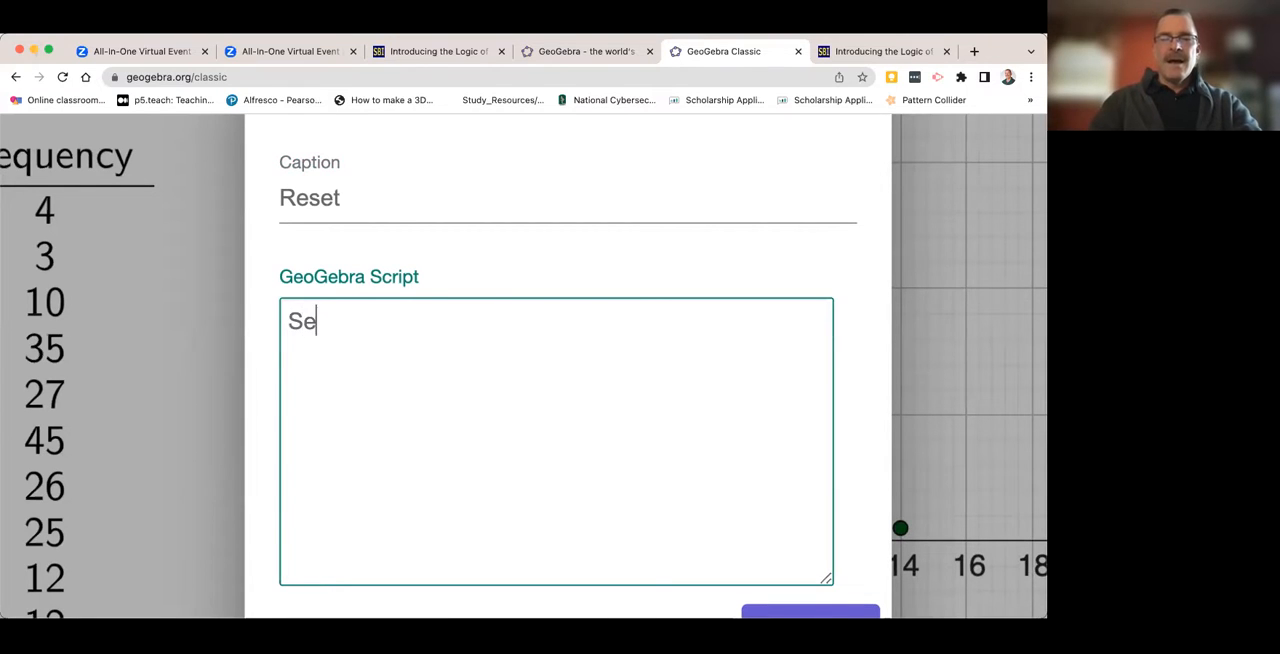
type("tValue")
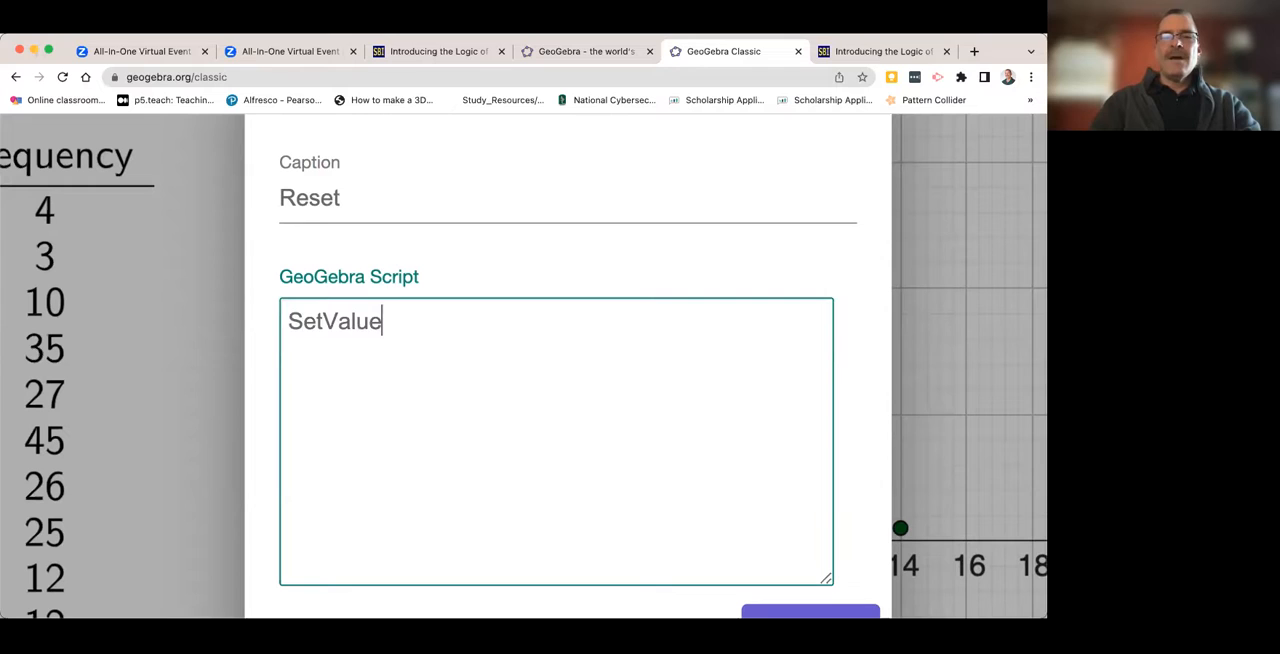
type("(trials,{})")
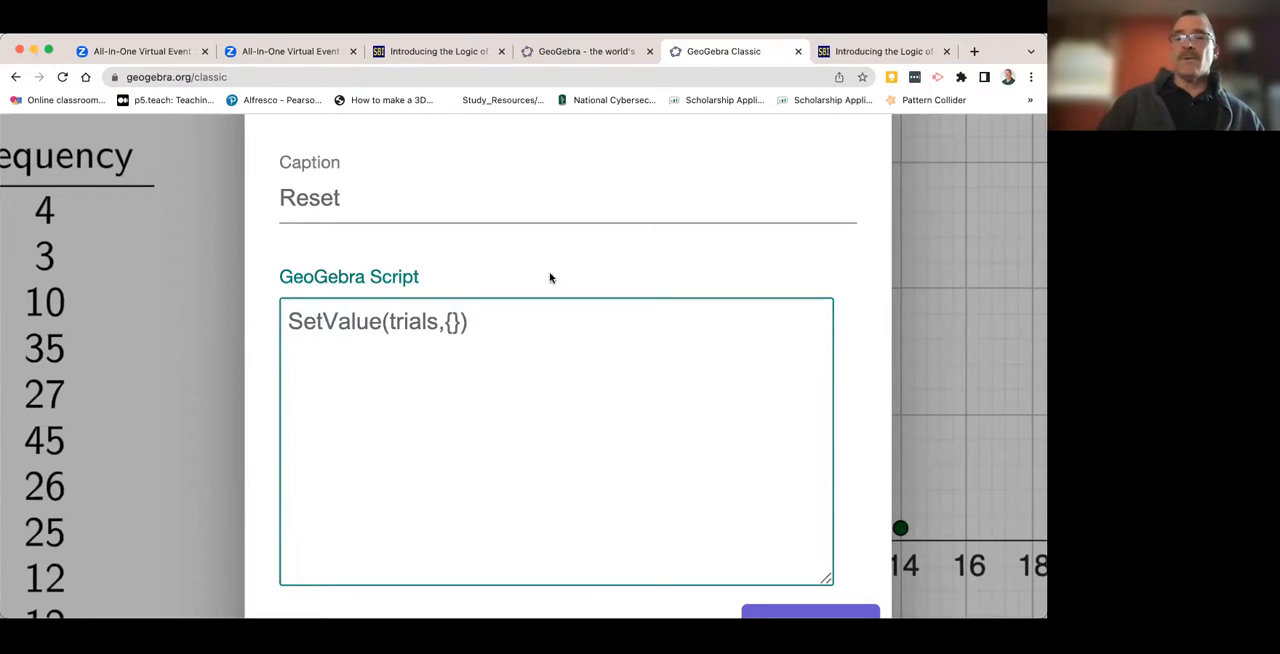
scroll(565, 256, "down", 2)
scroll(563, 256, "down", 5)
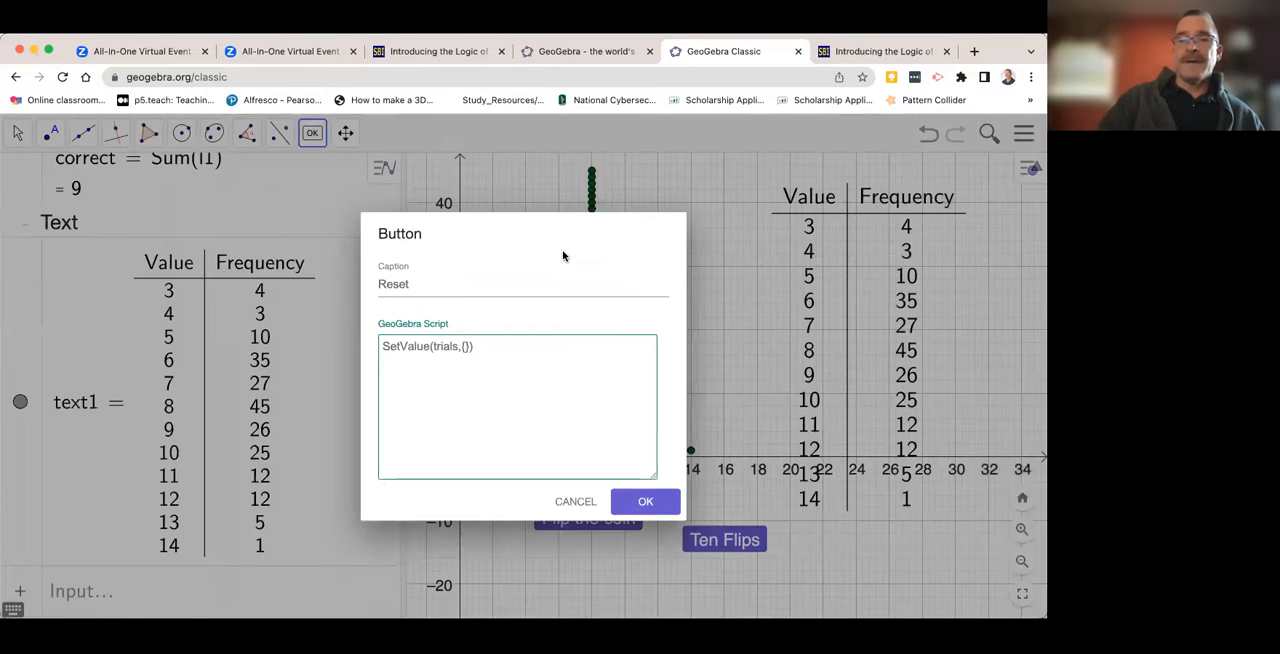
left_click(638, 506)
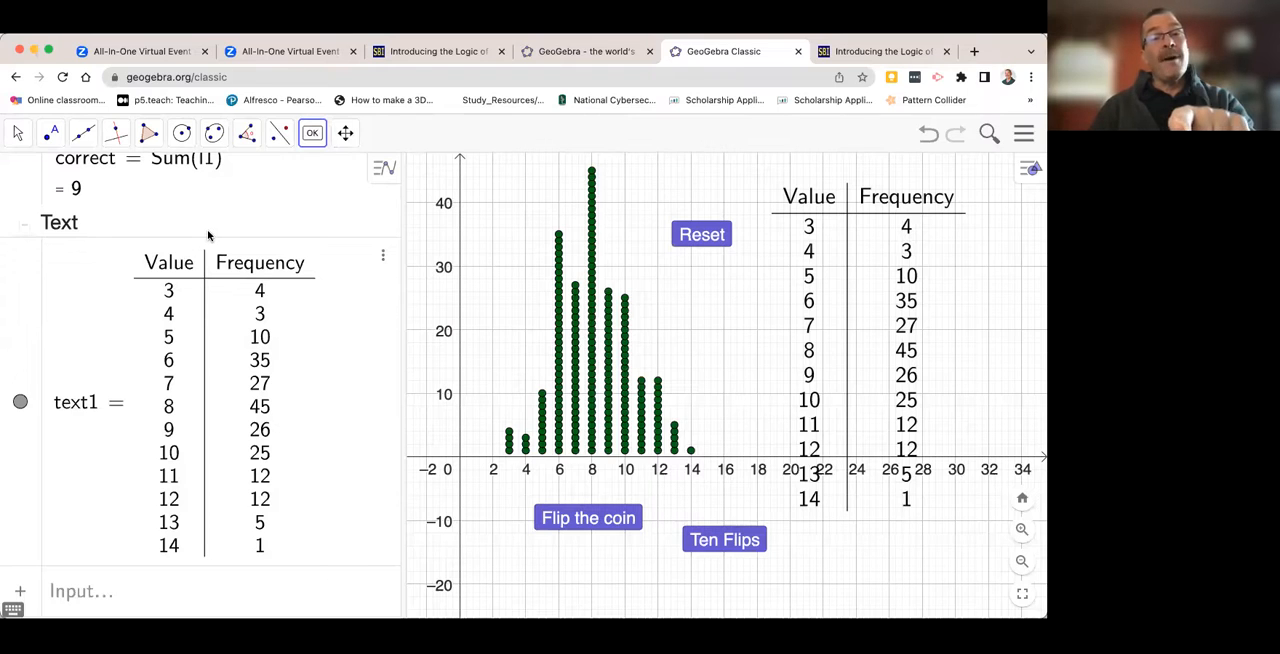
- Run Reset to empty the trials list and move its button below the x-axis, to the right of Ten Flips
left_click(17, 135)
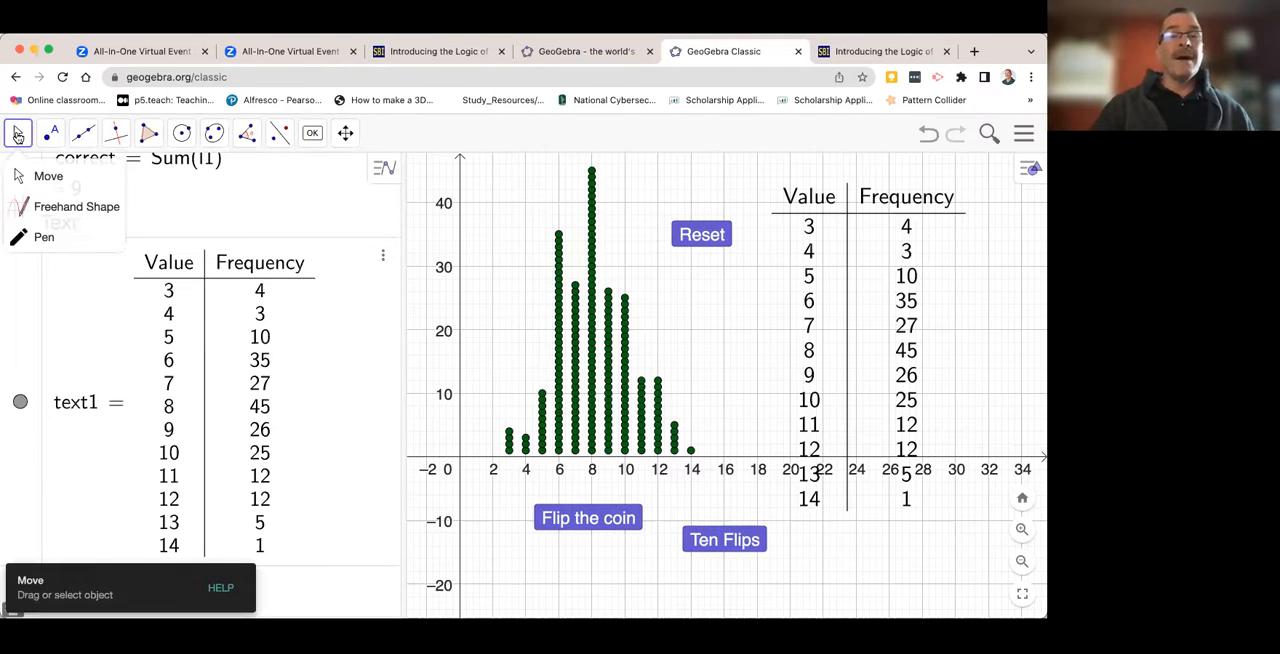
left_click(701, 235)
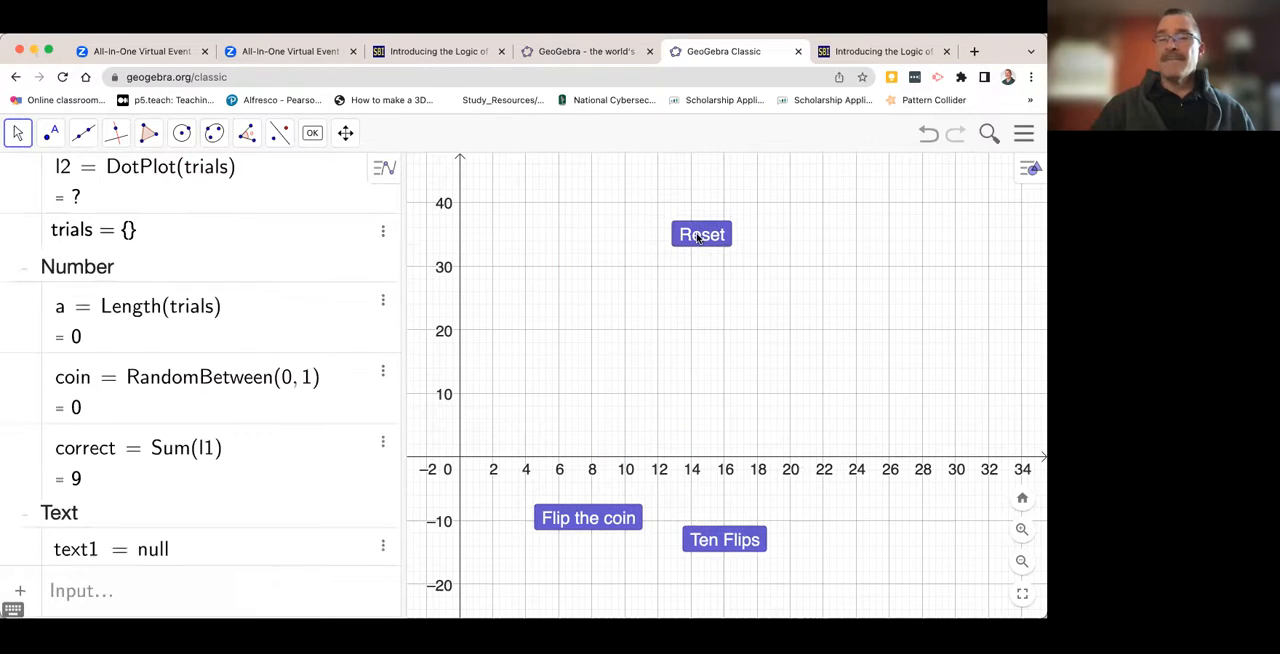
left_click_drag(701, 237, 845, 528)
right_click(843, 530)
left_click(666, 591)
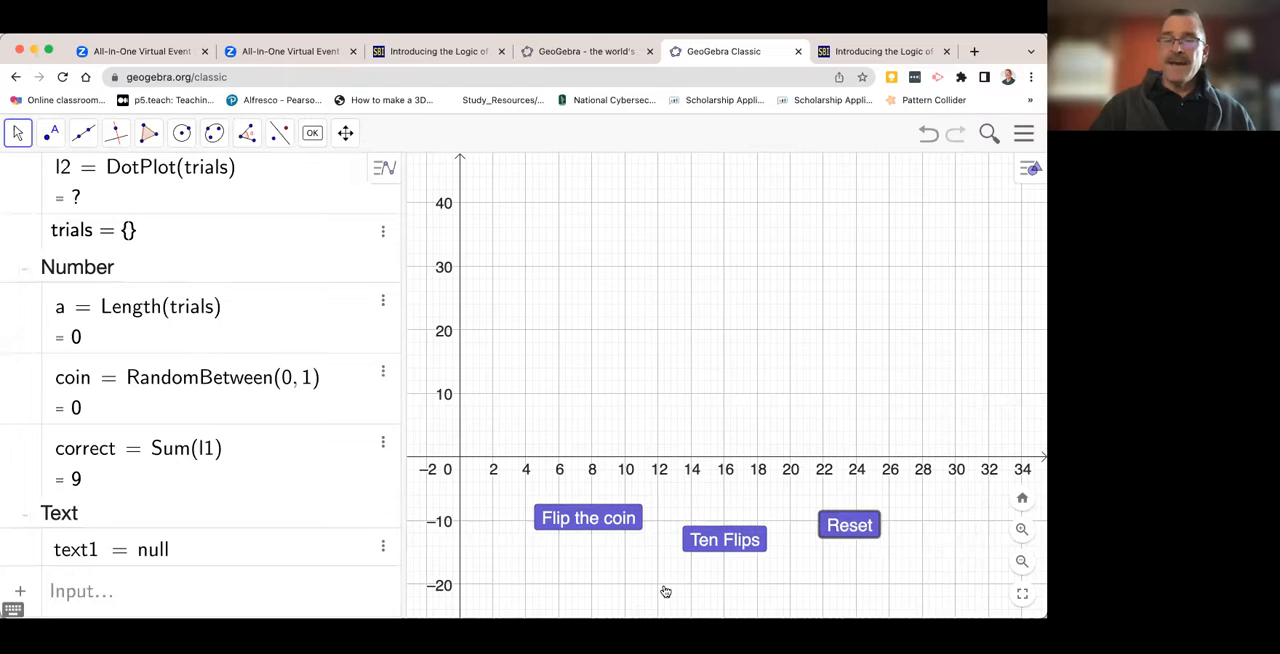
- Record 100 new trials with ten runs of Ten Flips and check the trial counter
left_click(723, 544)
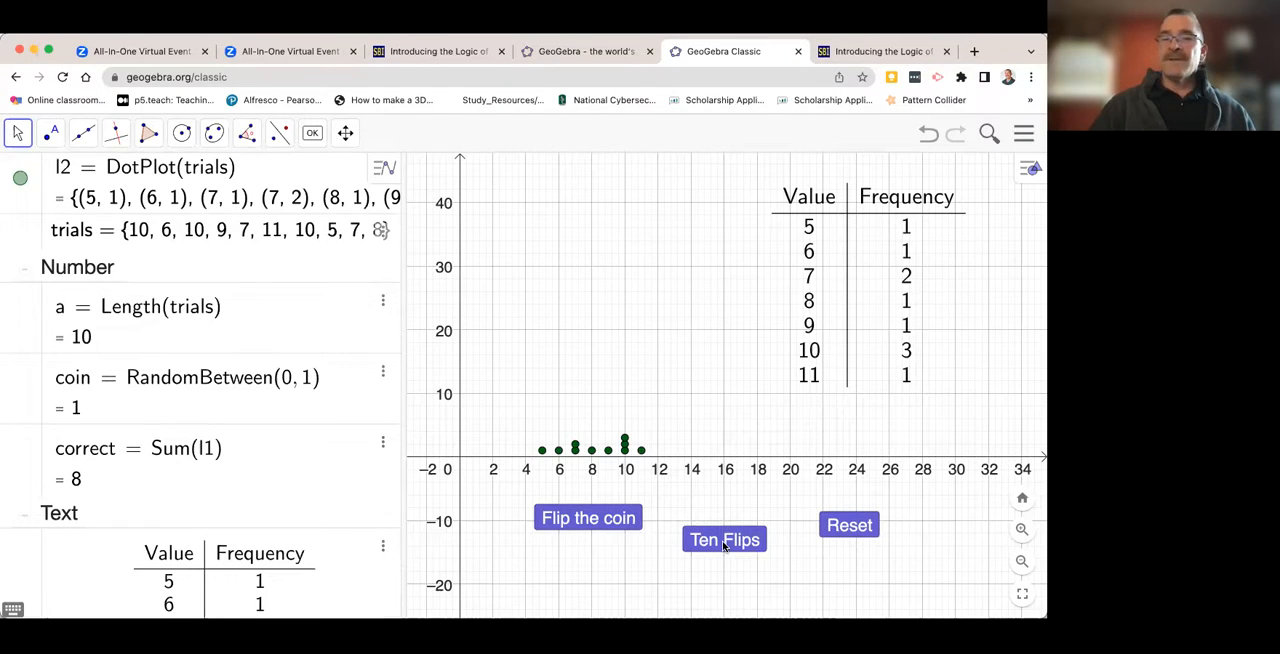
left_click(723, 544)
left_click(723, 544)
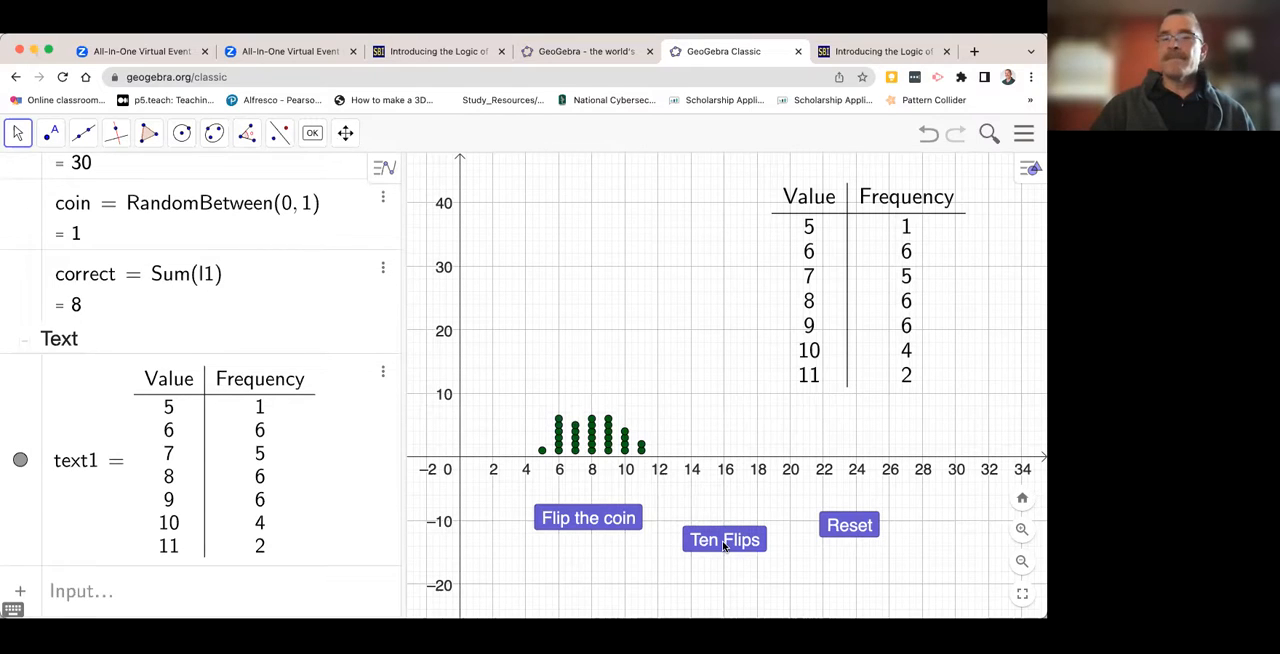
left_click(723, 544)
left_click(723, 544)
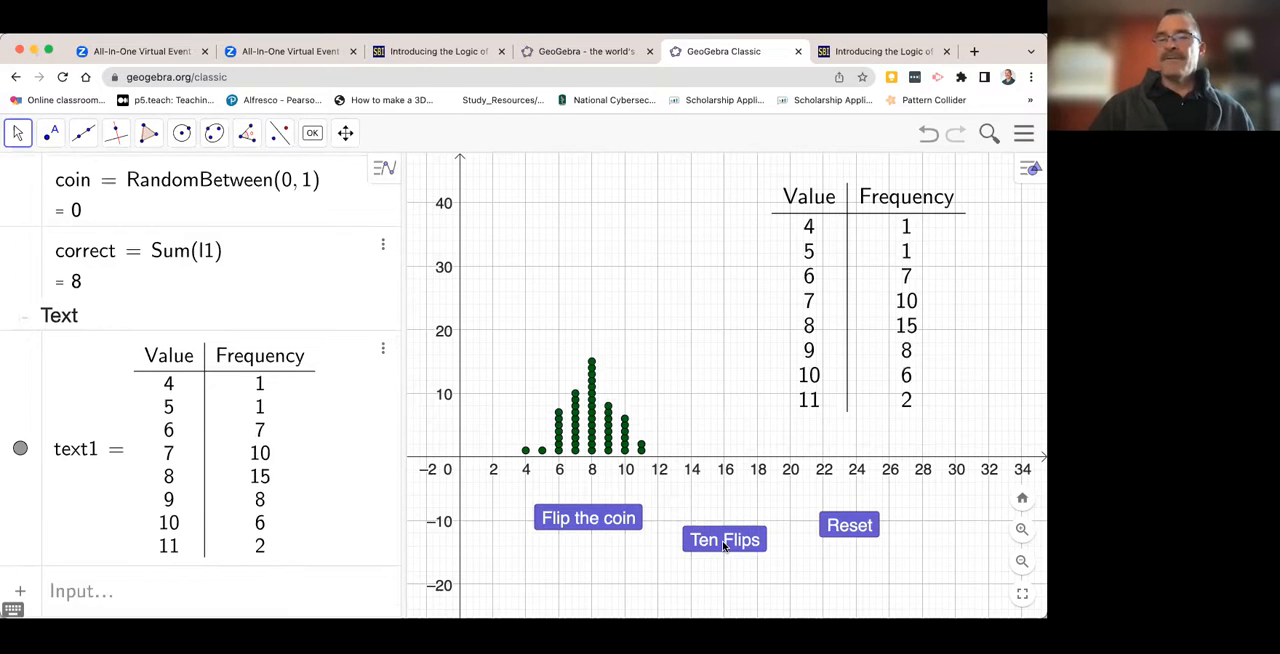
left_click(723, 544)
left_click(723, 544)
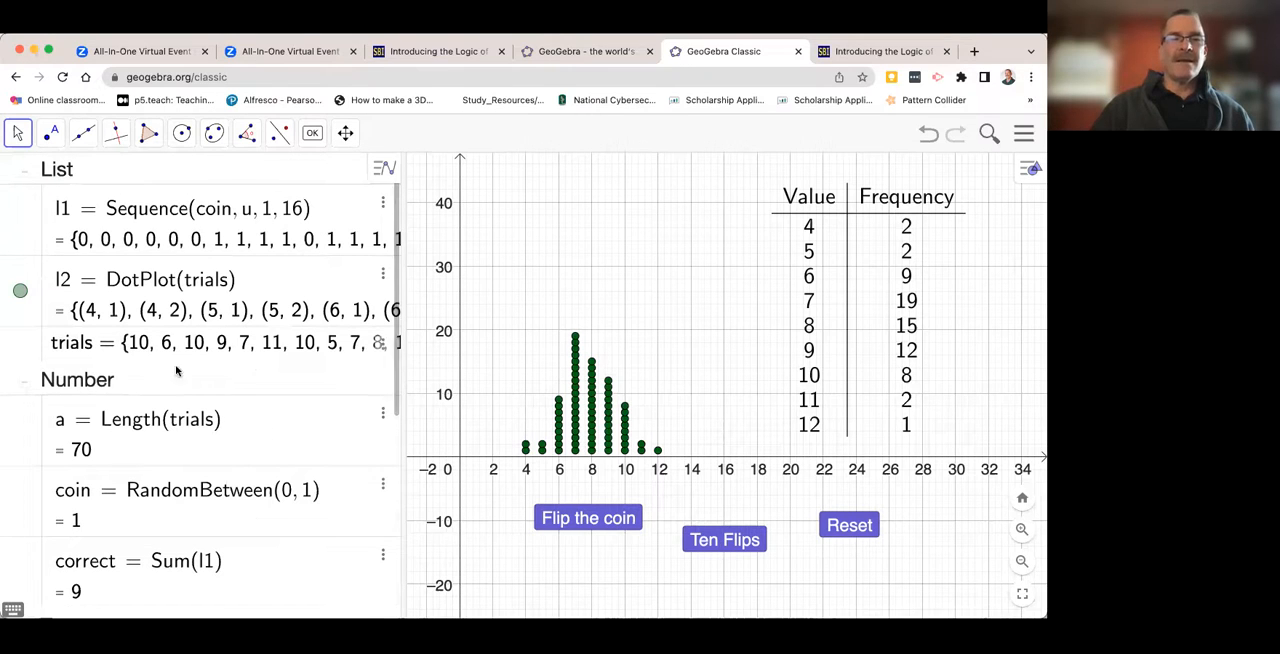
left_click(714, 542)
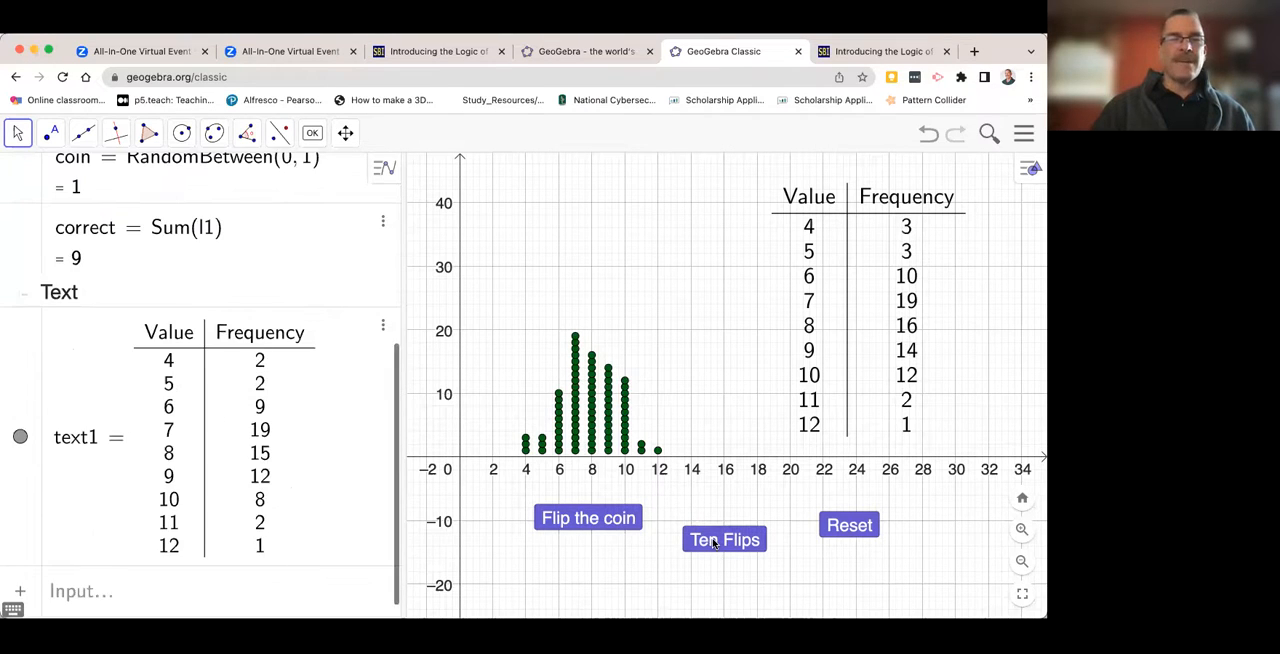
left_click(714, 542)
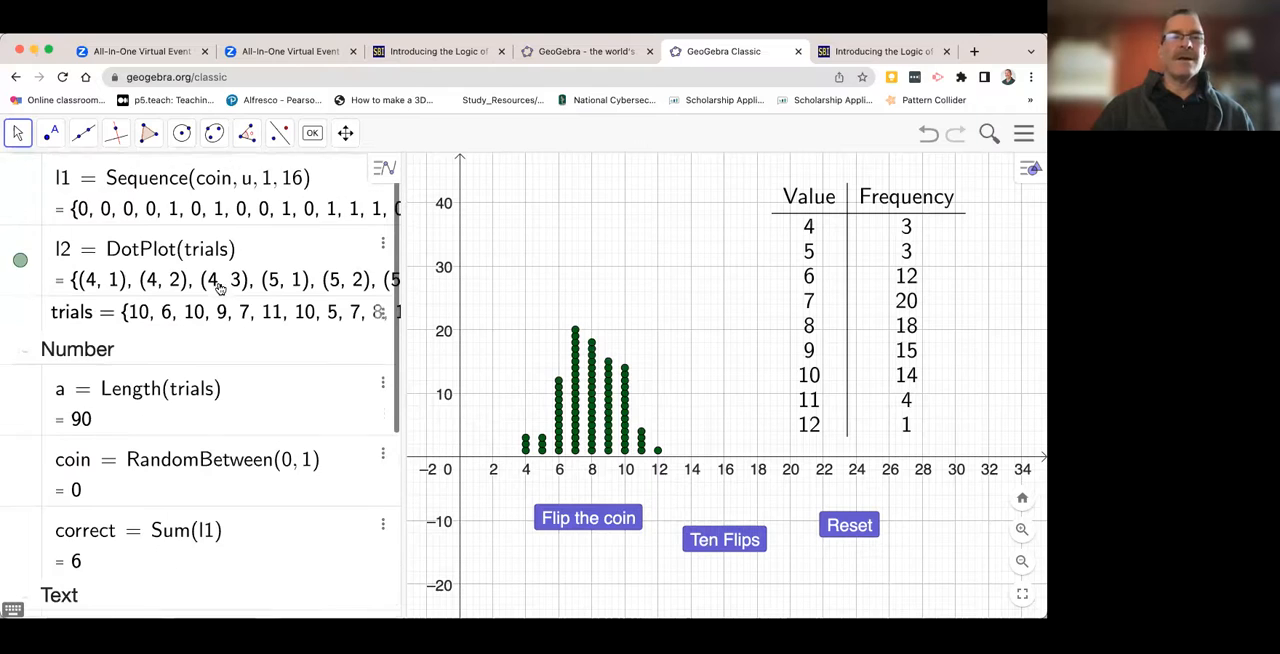
left_click(722, 543)
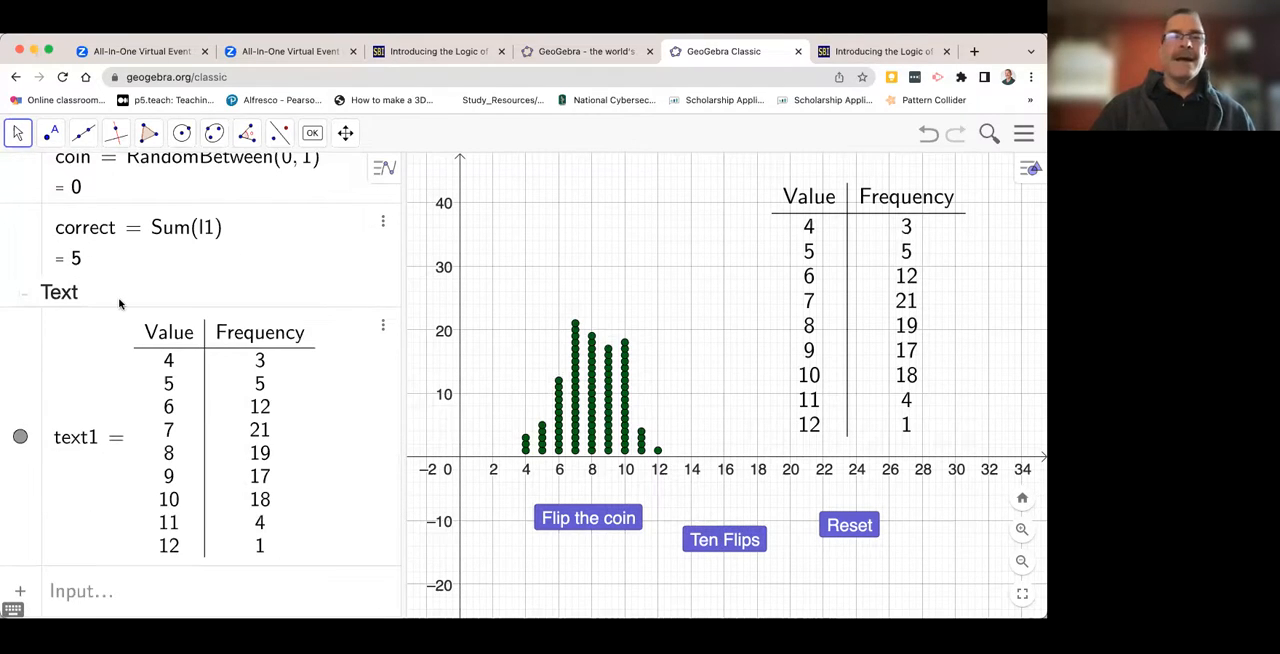
scroll(119, 303, "up", 5)
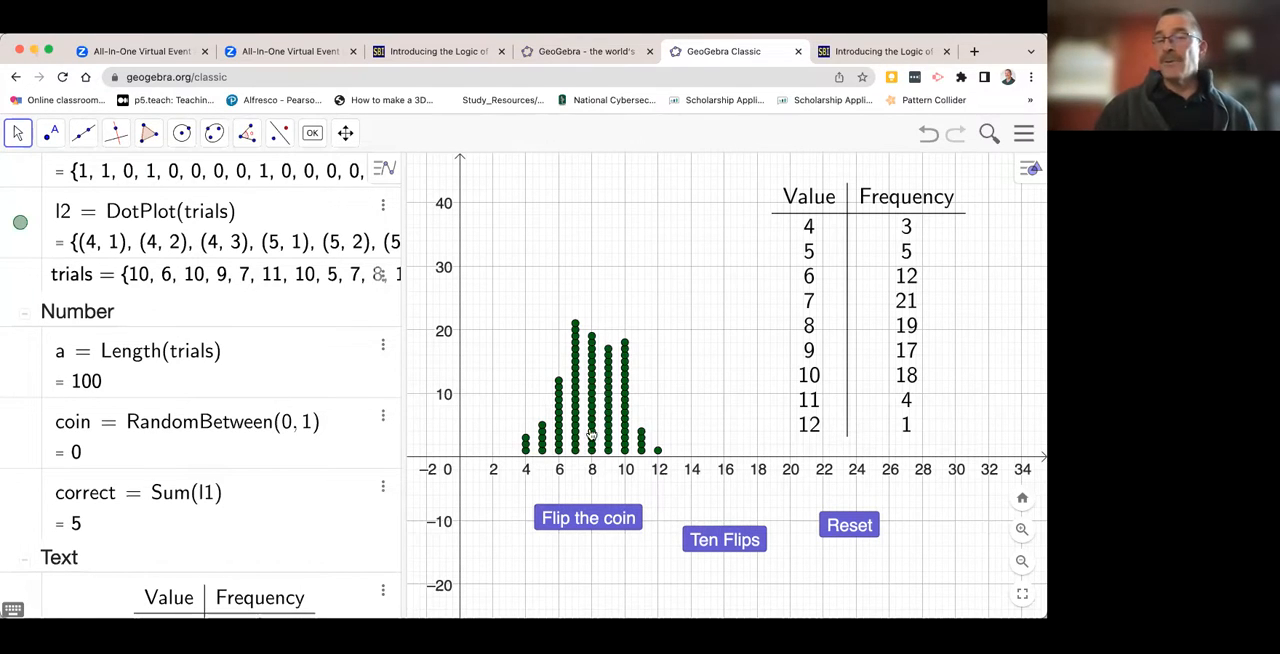
- Shift the frequency table slightly down and to the right on the graph, farther from the dot plot
left_click(845, 318)
left_click_drag(845, 318, 865, 335)
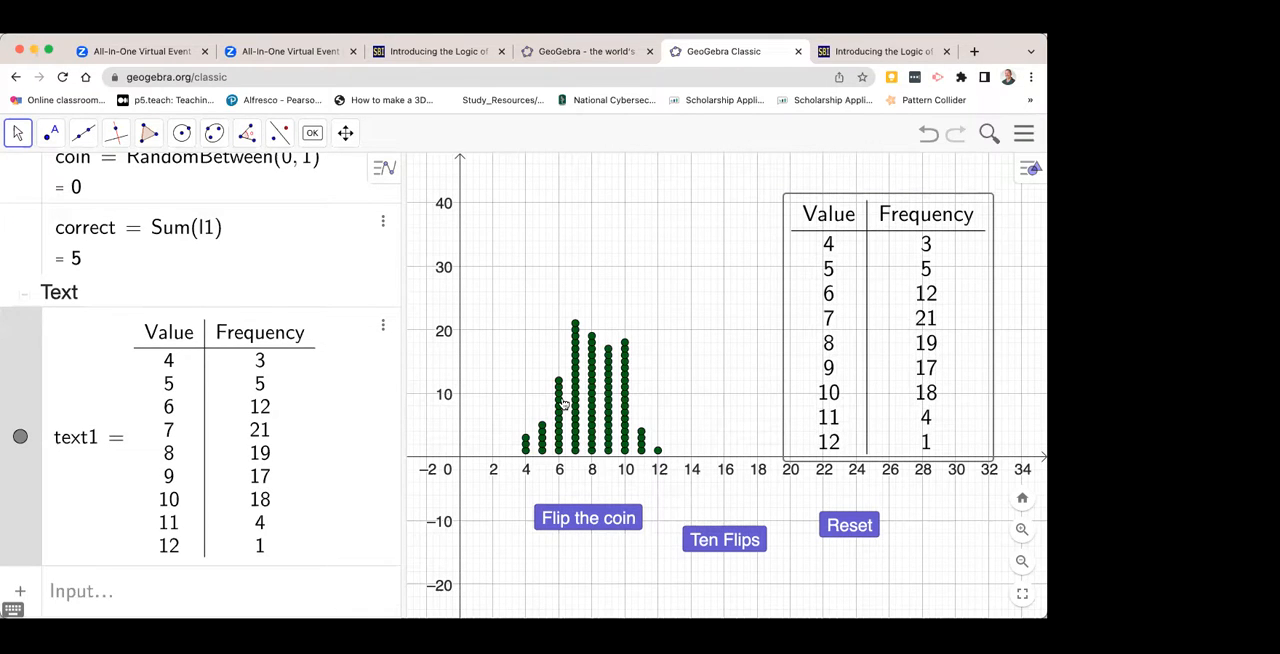
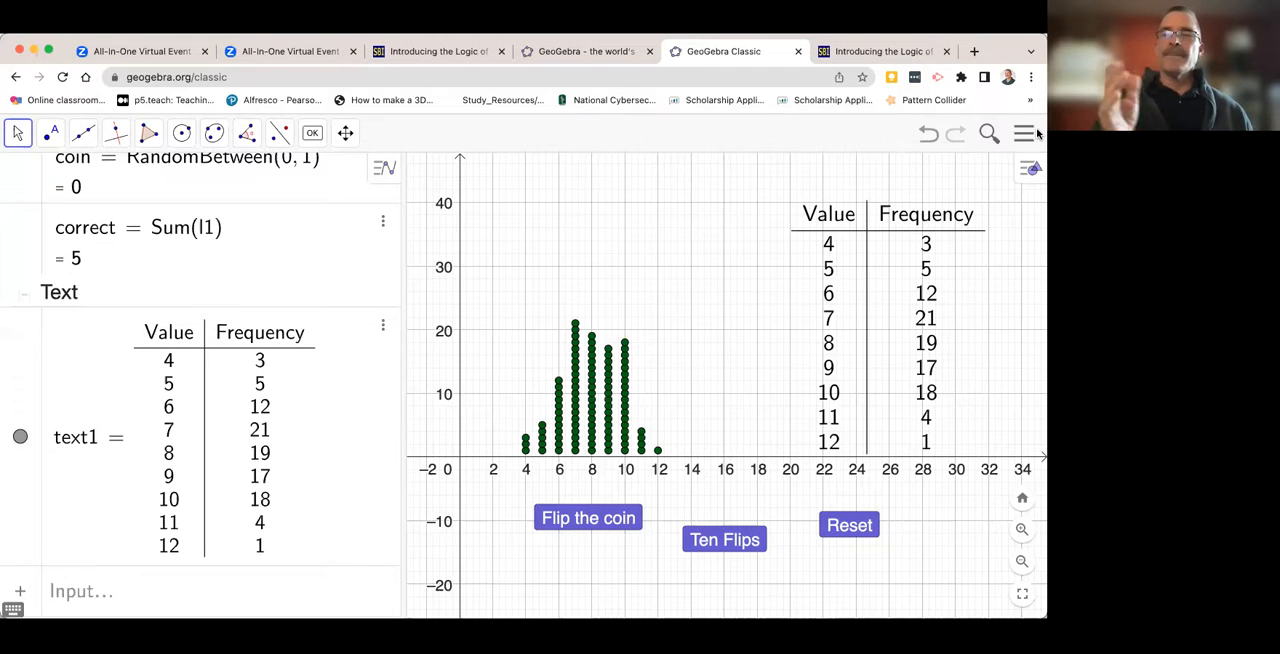
- Save the simulation online under the title flggb2023 with its visibility set to Shared
left_click(1025, 134)
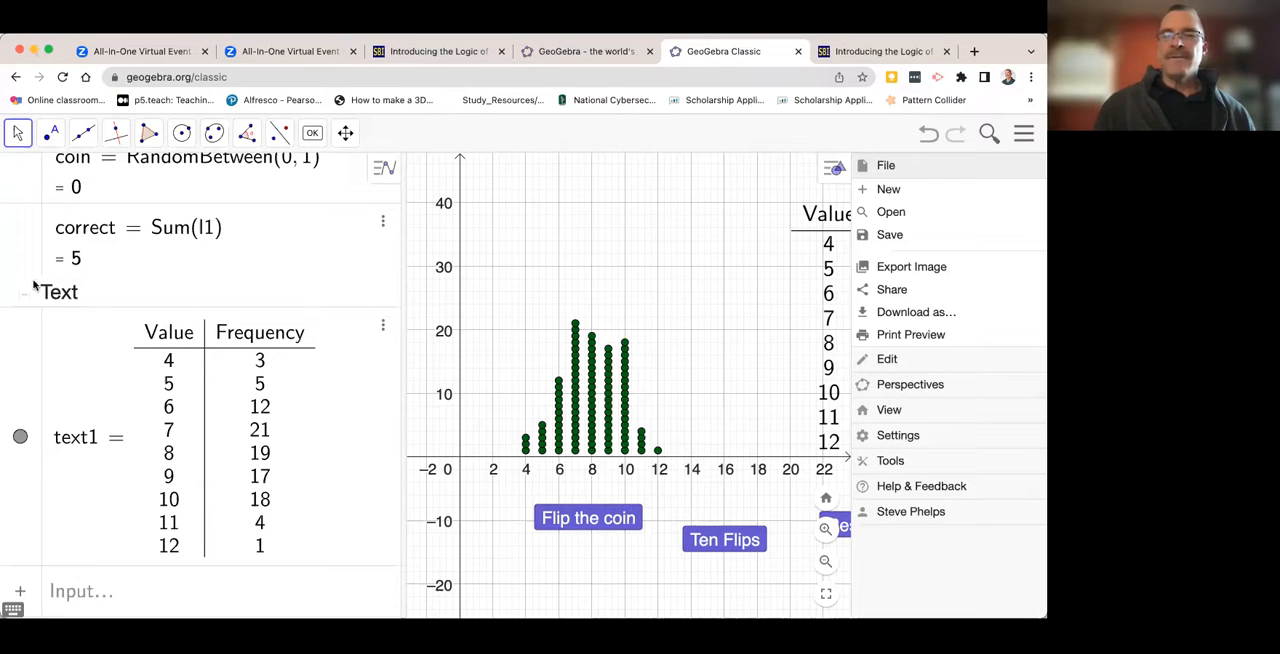
left_click(896, 238)
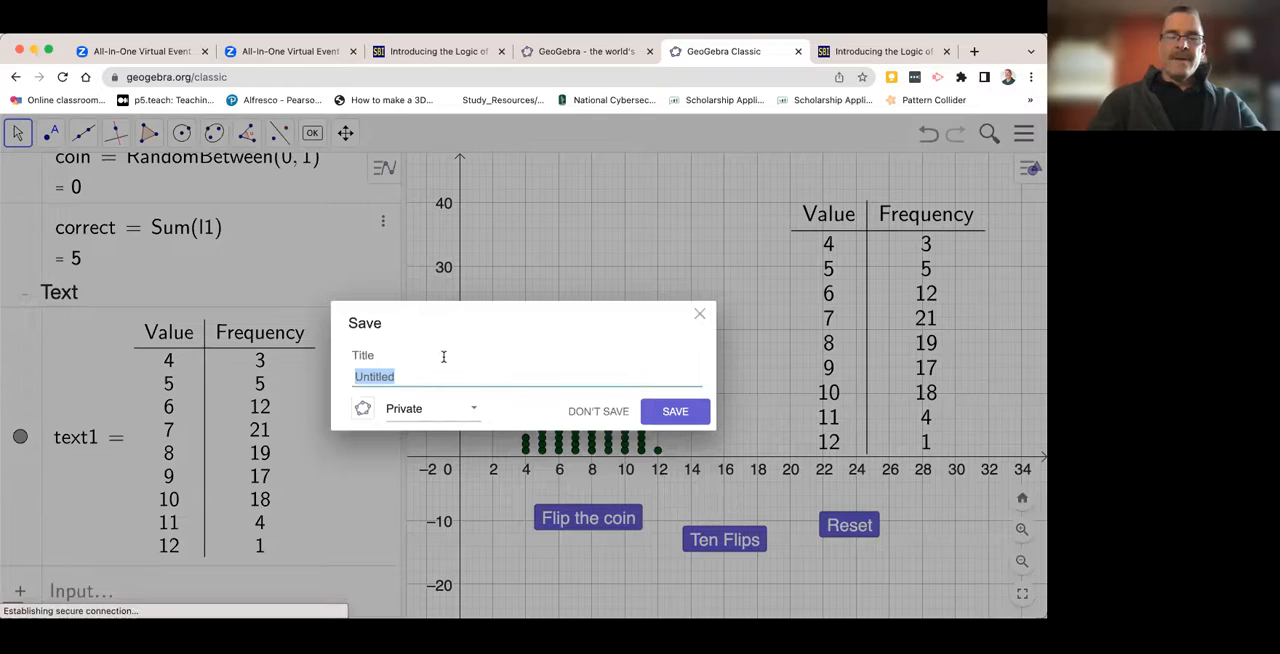
type("t")
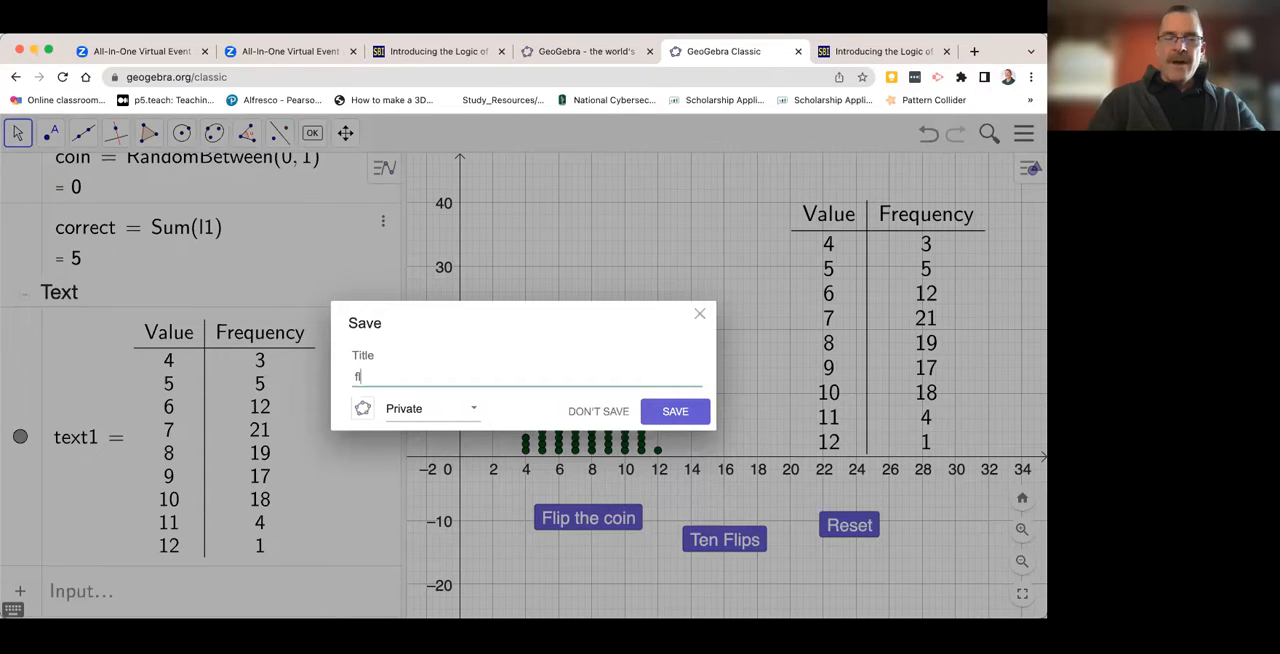
type("lggb")
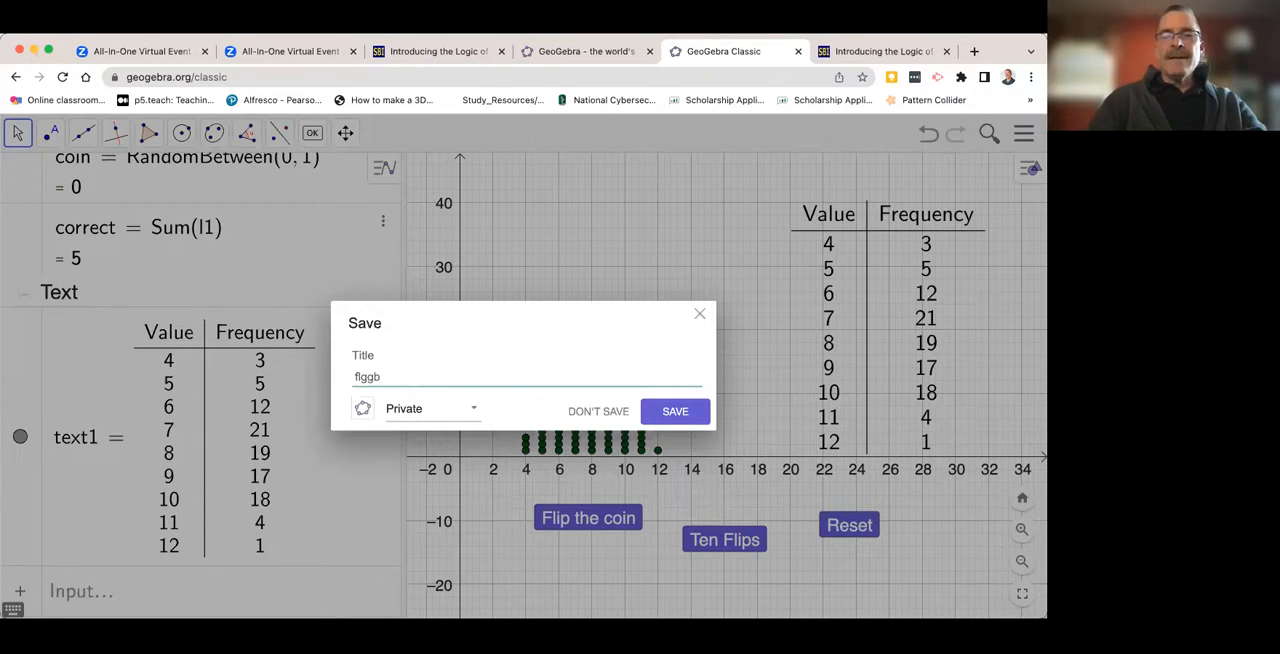
type("2023")
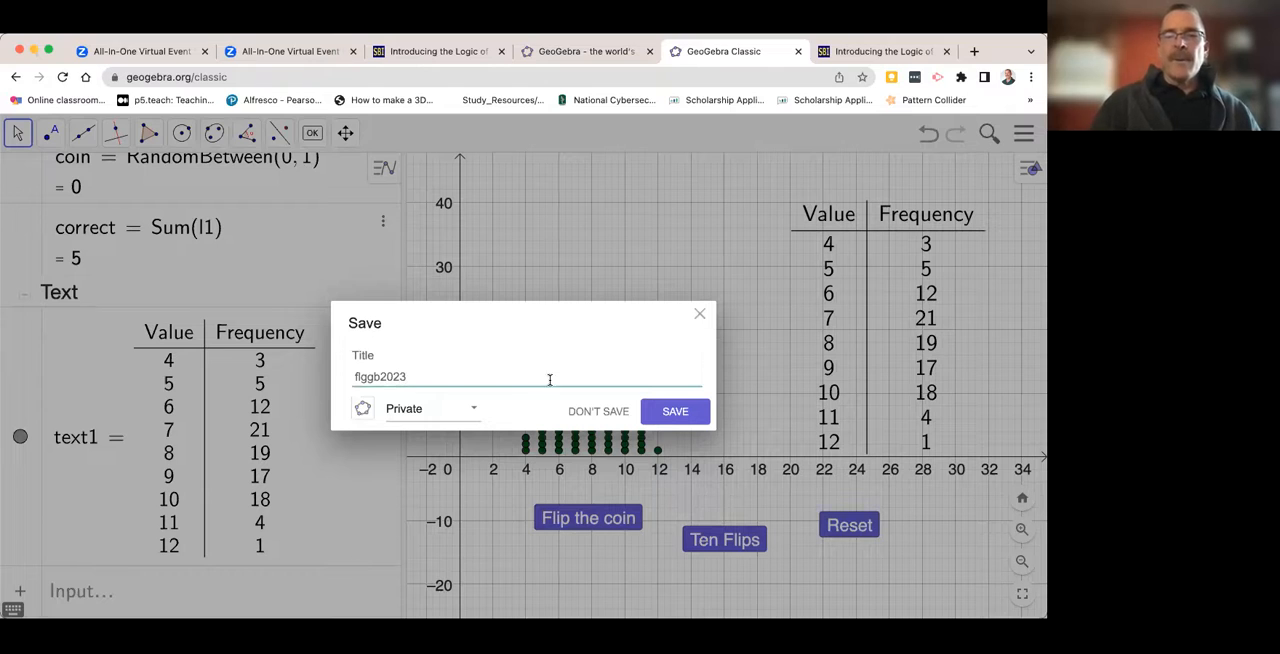
left_click(472, 413)
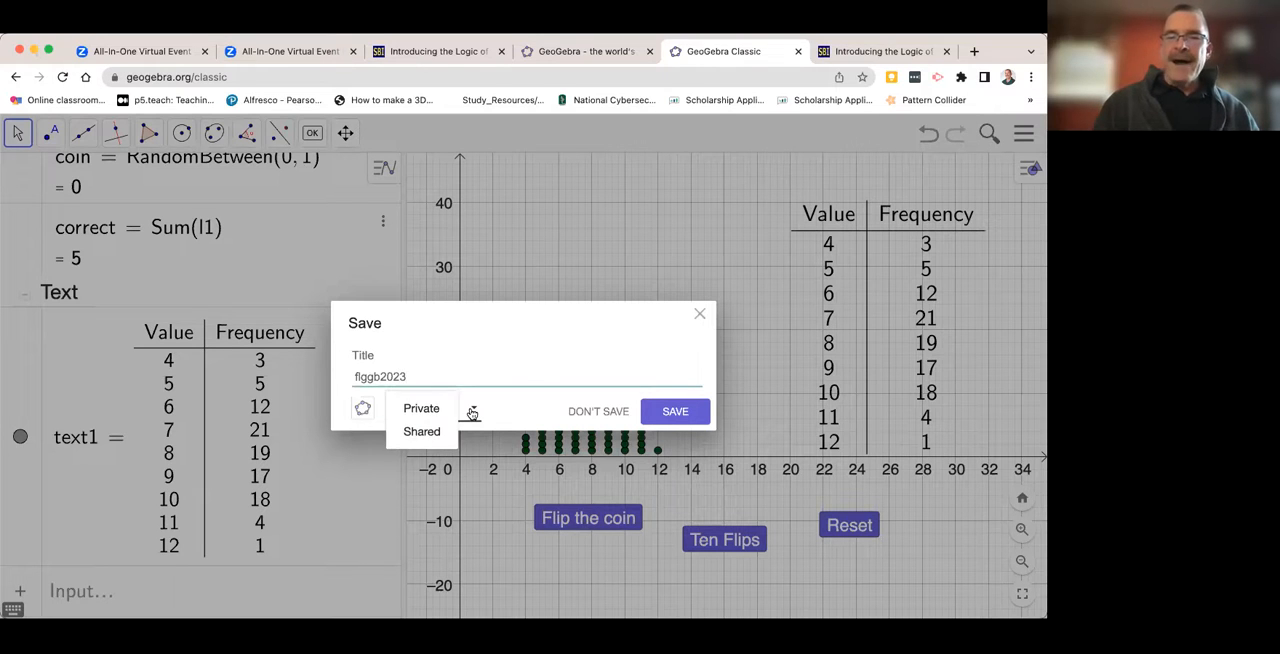
left_click(442, 433)
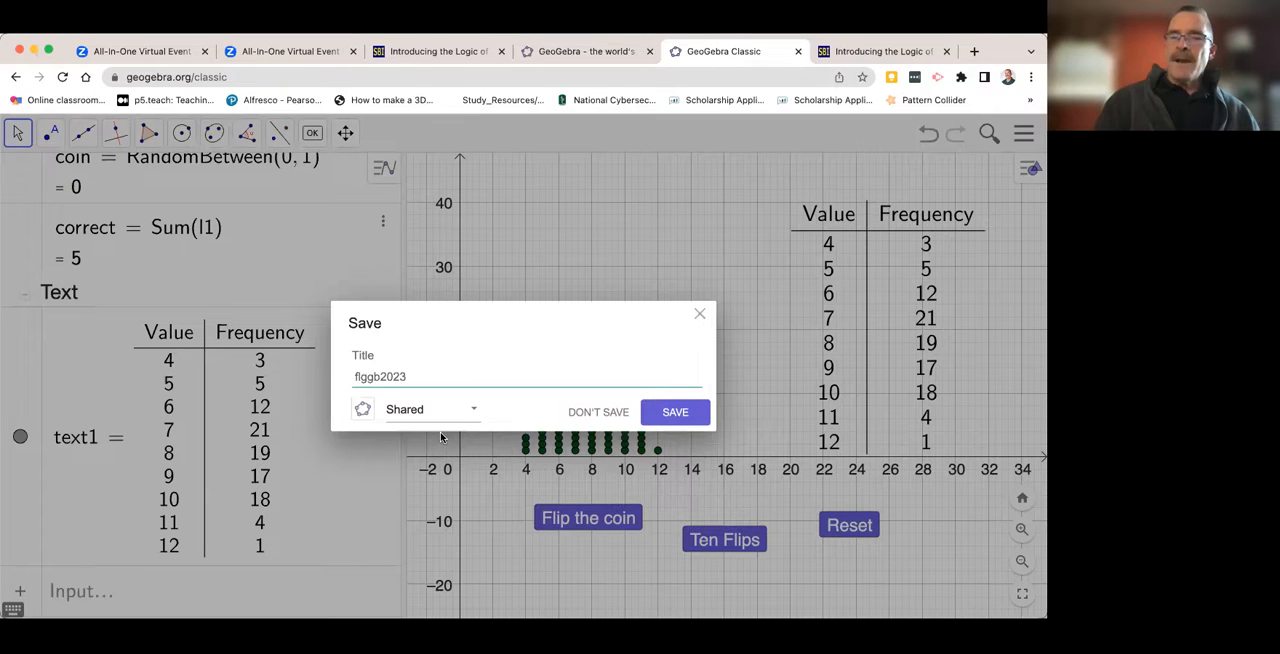
left_click(678, 411)
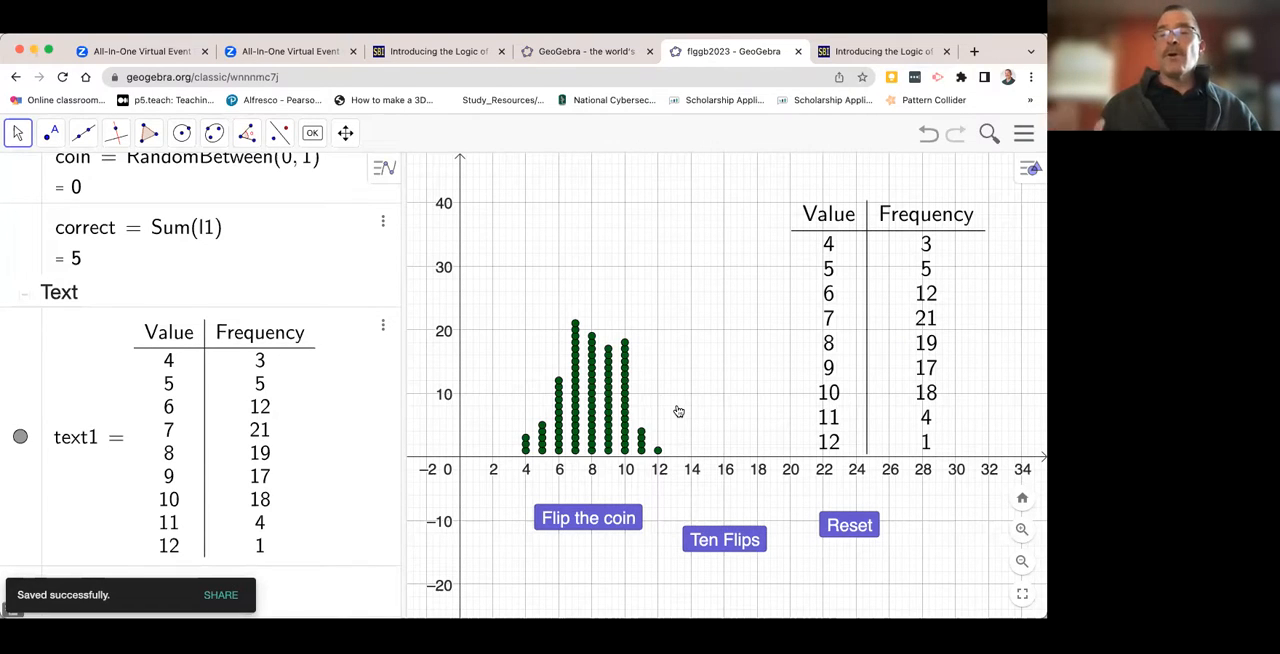
- Find the saved flggb2023 activity among the profile's resources on the GeoGebra website and view its activity page
left_click(589, 52)
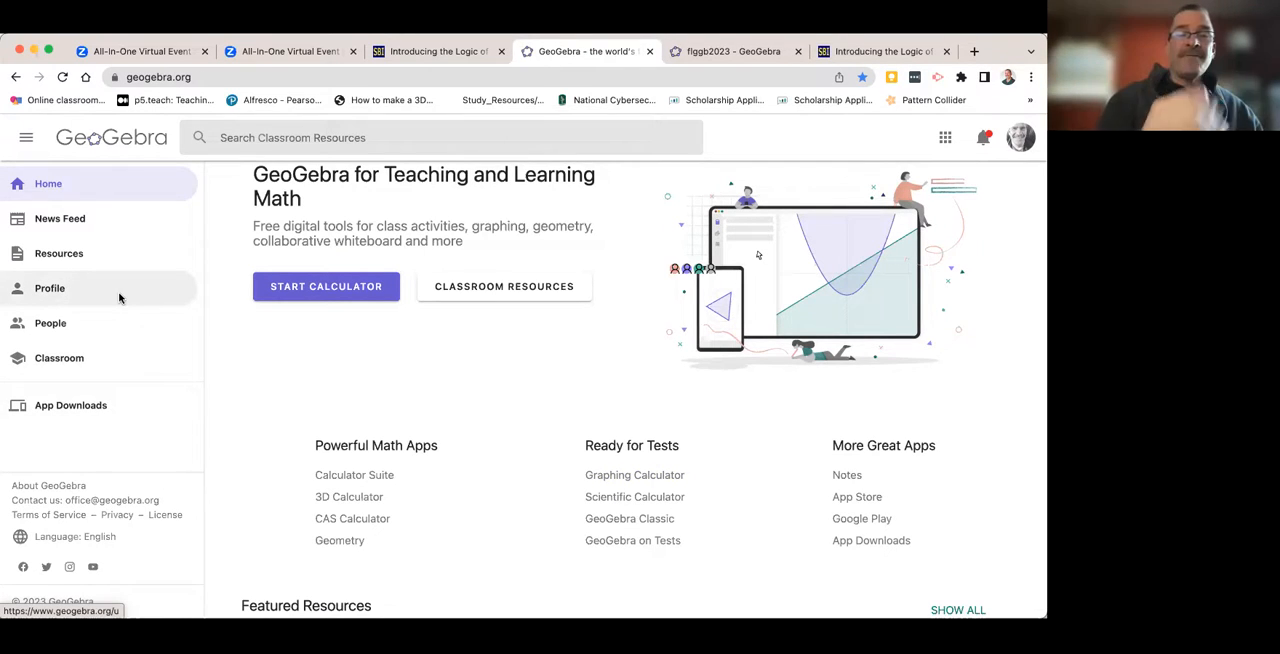
left_click(52, 290)
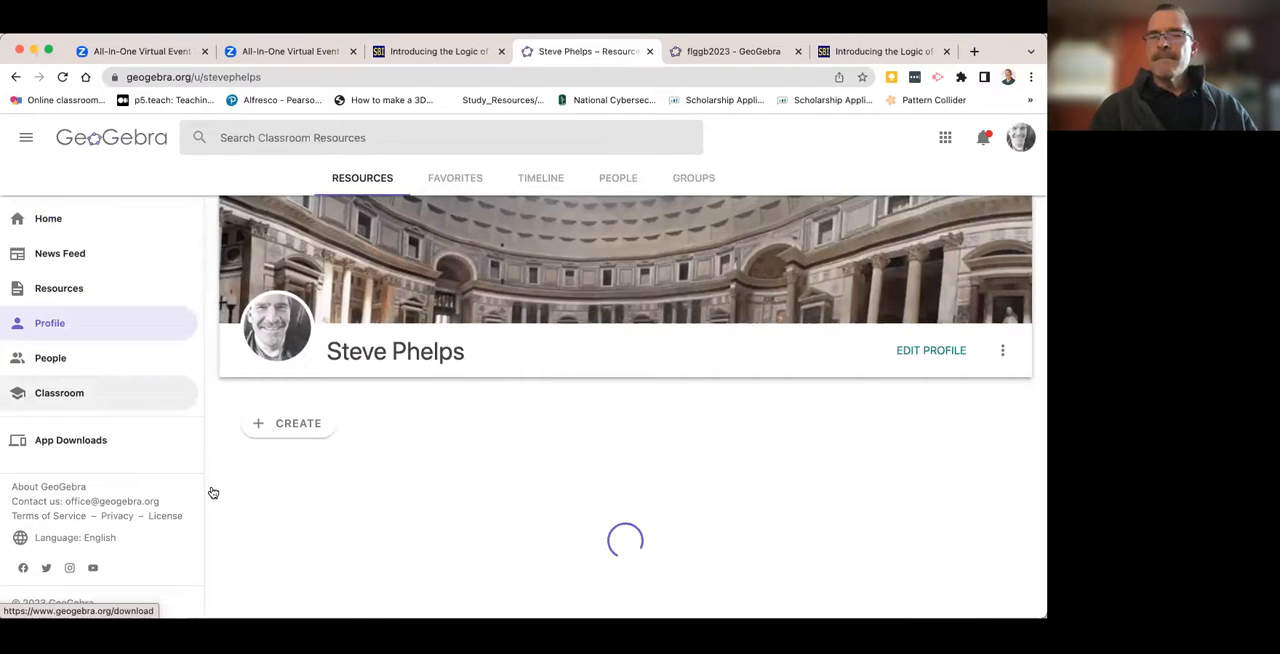
scroll(226, 494, "down", 5)
scroll(226, 492, "down", 3)
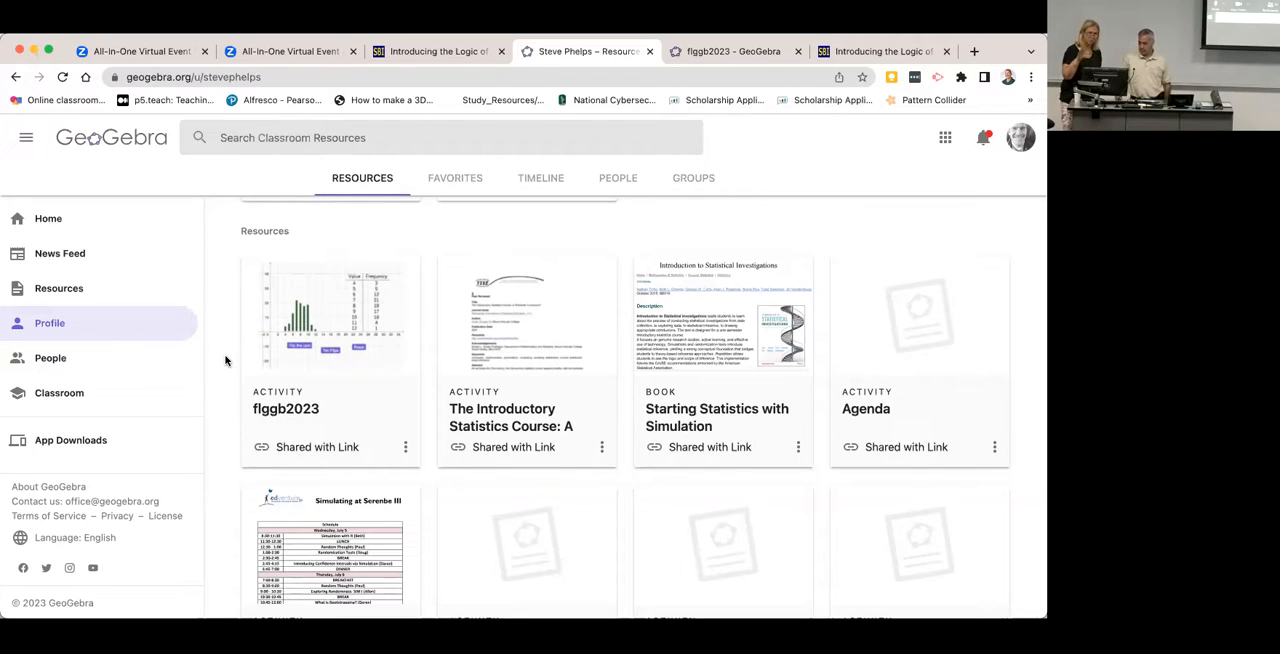
left_click(324, 304)
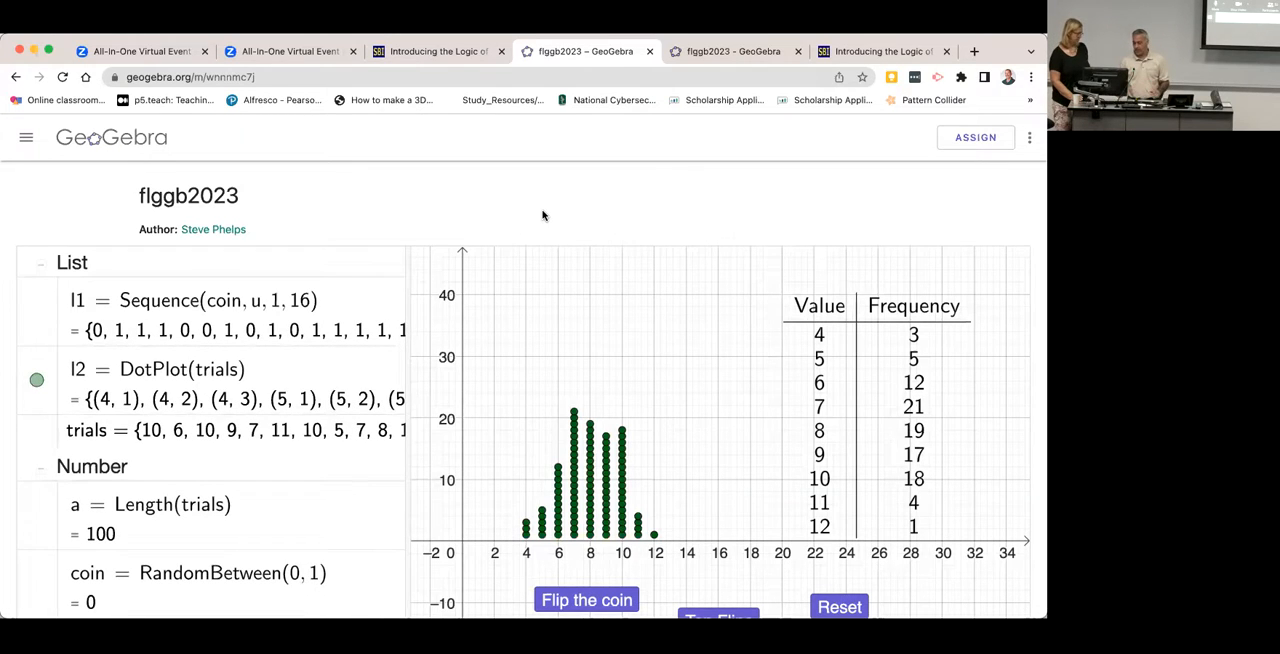
scroll(543, 213, "down", 2)
scroll(543, 213, "up", 2)
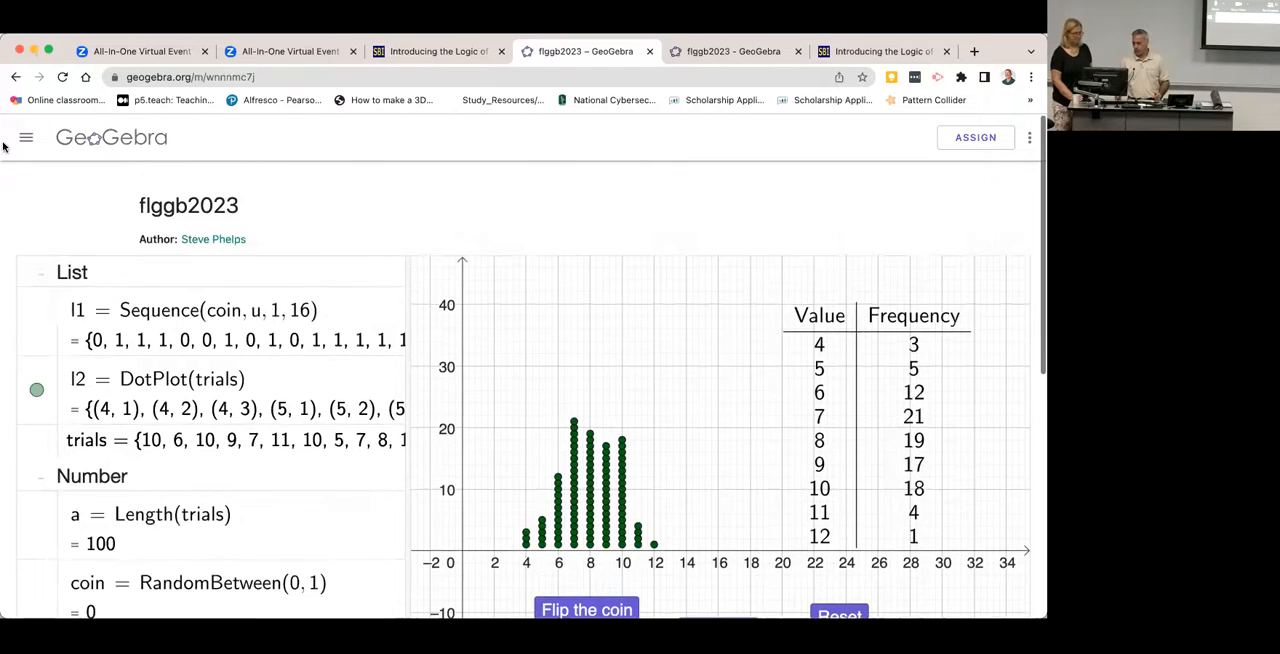
- Return to the GeoGebra home page and reopen the flggb2023 activity from the profile's resources
left_click(75, 141)
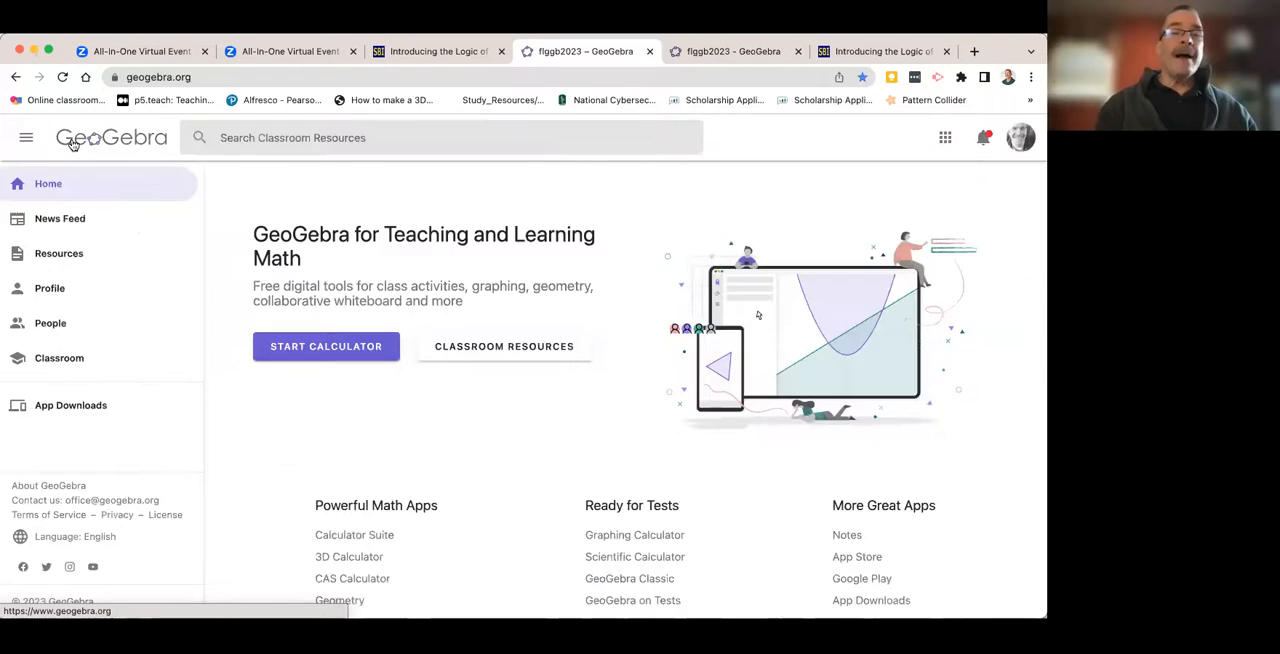
left_click(44, 291)
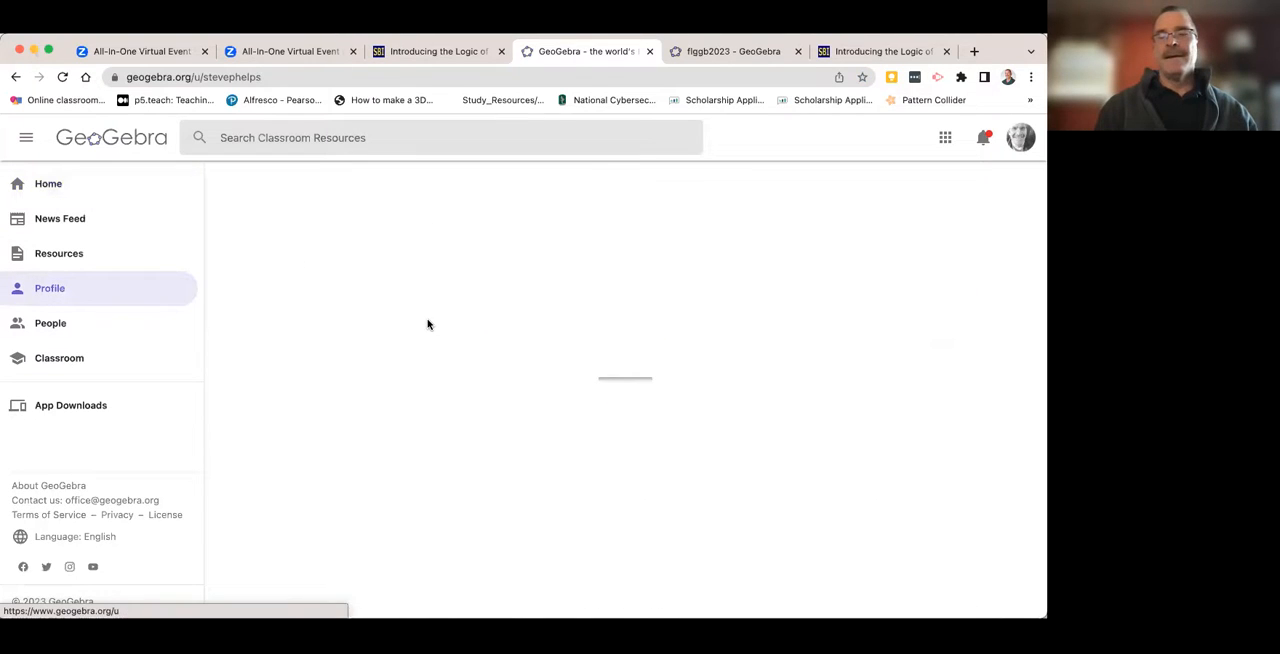
scroll(427, 323, "down", 2)
scroll(427, 323, "down", 2)
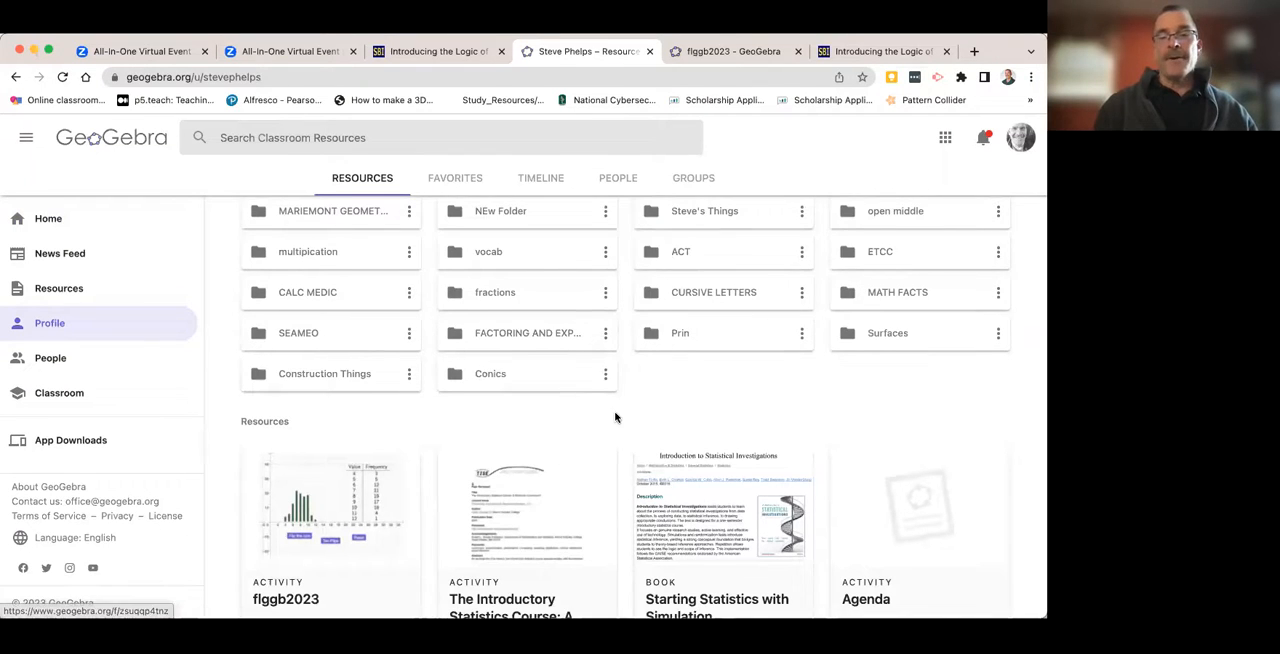
scroll(614, 417, "down", 1)
scroll(316, 500, "down", 1)
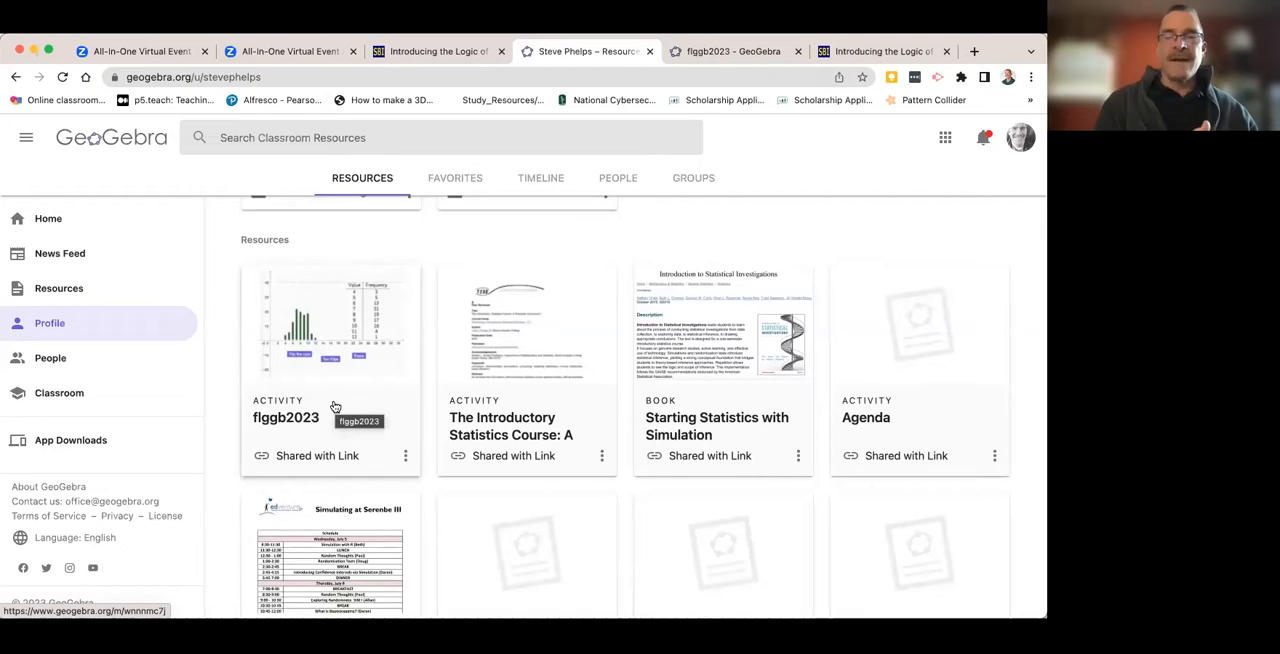
left_click(322, 373)
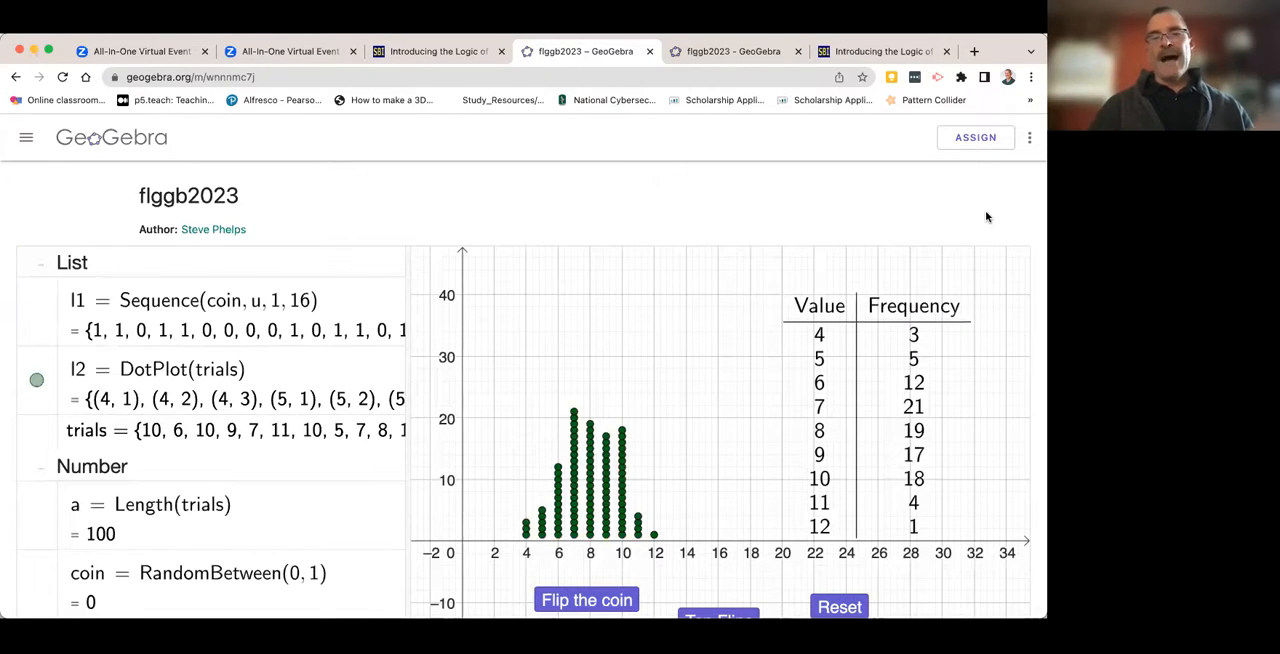
- Test the saved activity by running Ten Flips twice, and empty the trials list with Reset
scroll(611, 500, "down", 3)
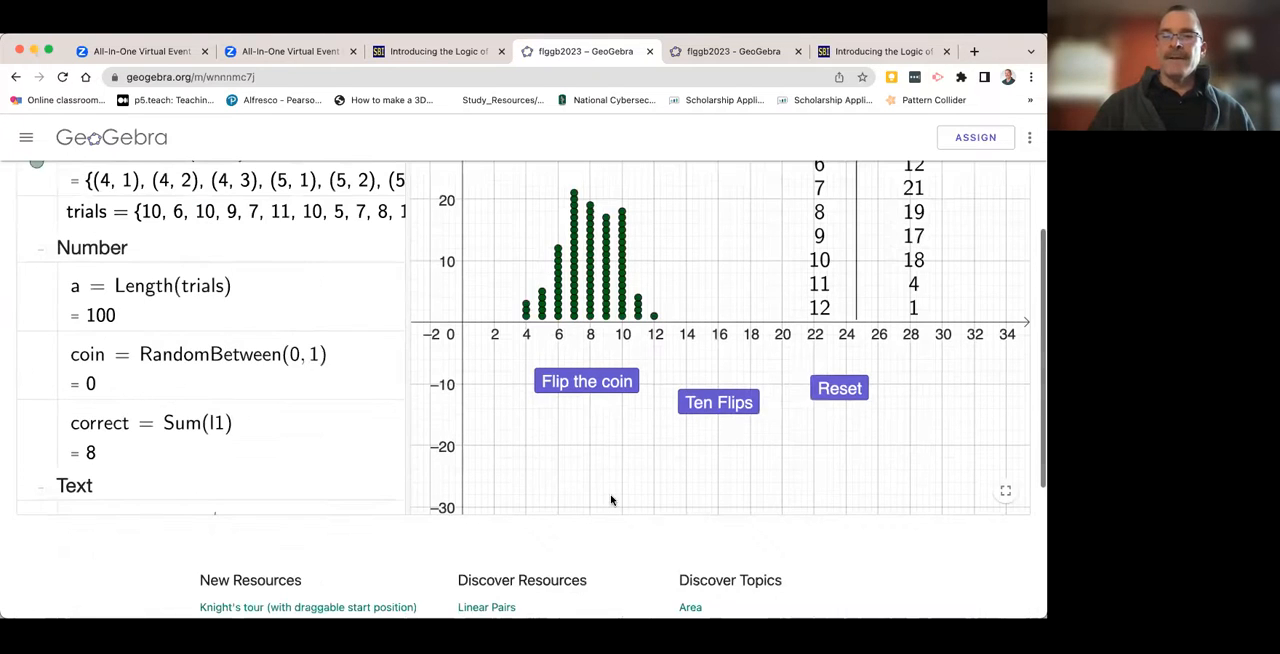
scroll(719, 415, "up", 1)
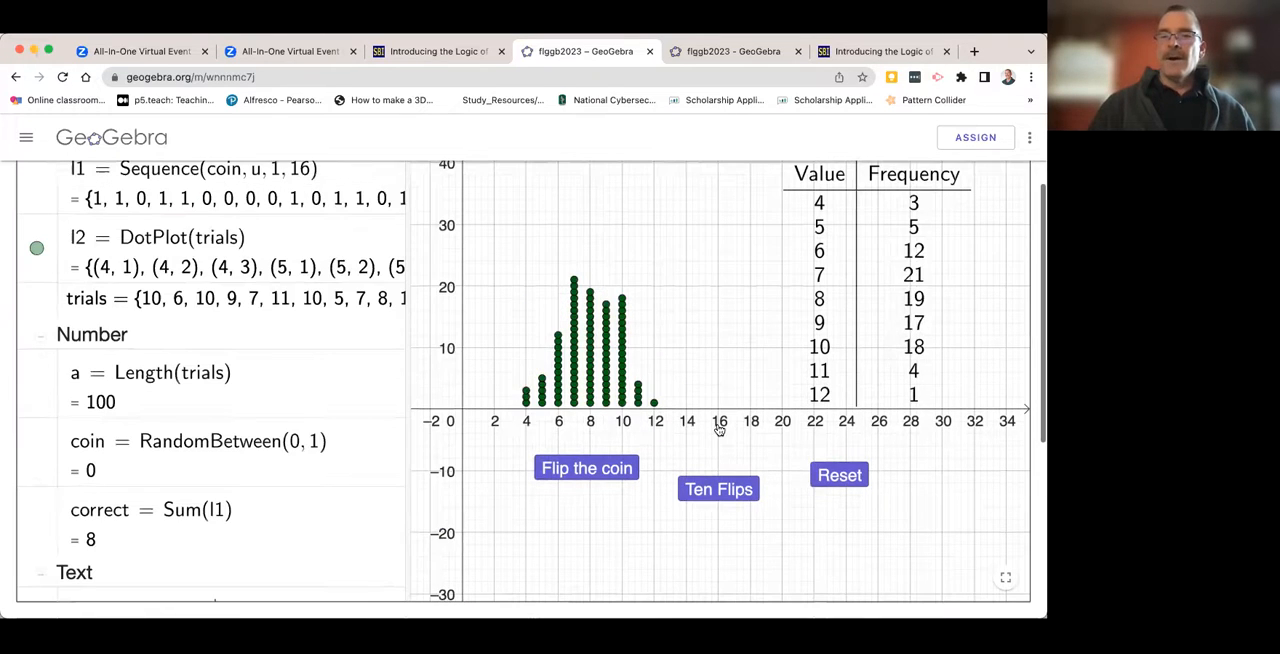
left_click(709, 492)
left_click(709, 492)
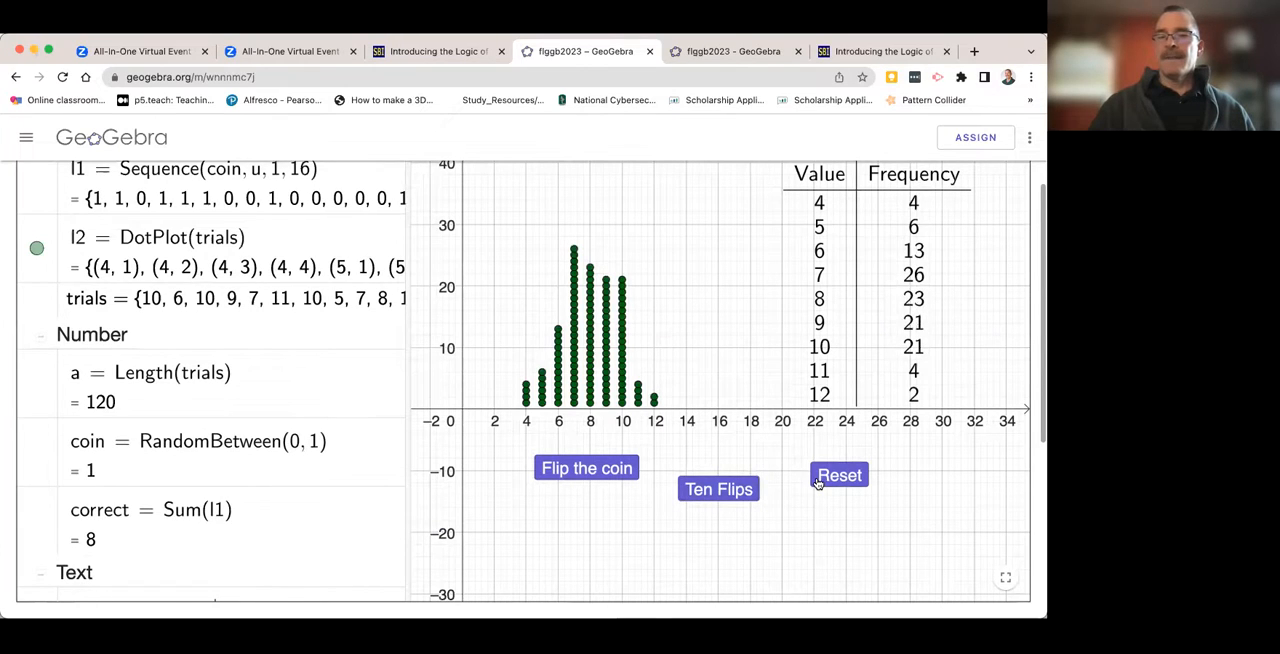
left_click(818, 480)
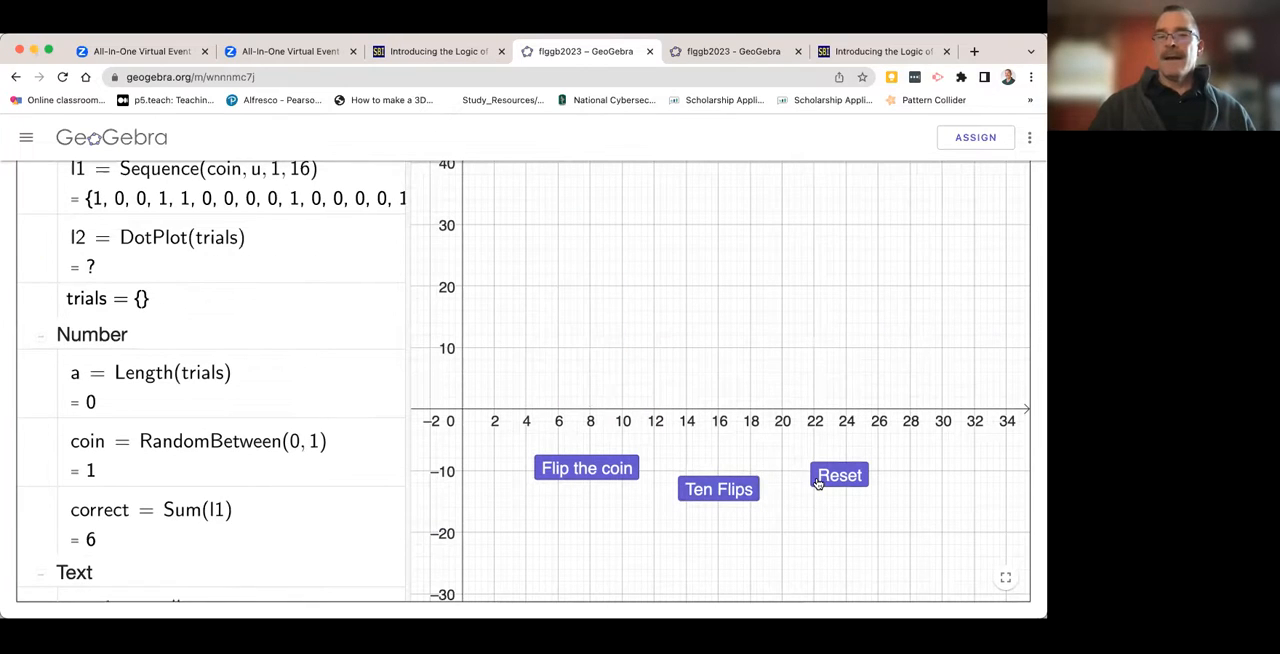
- Record three single trials with Flip the coin and ten more with one run of Ten Flips
left_click(573, 474)
left_click(573, 474)
left_click(573, 474)
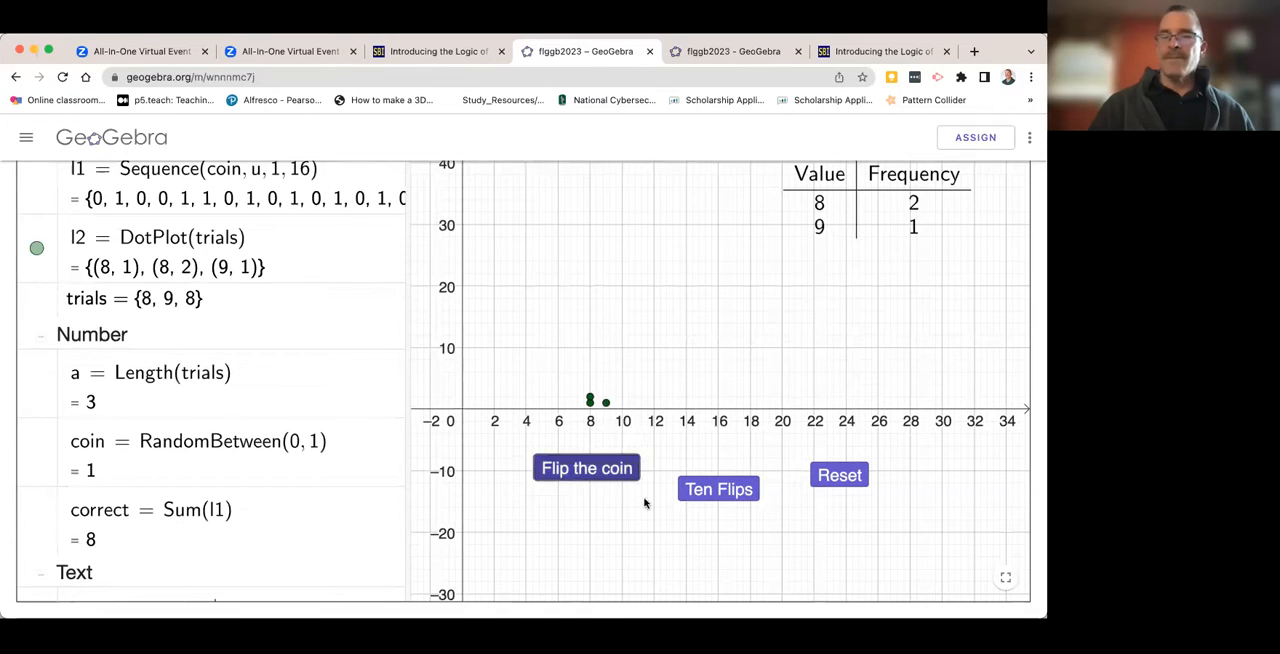
left_click(700, 497)
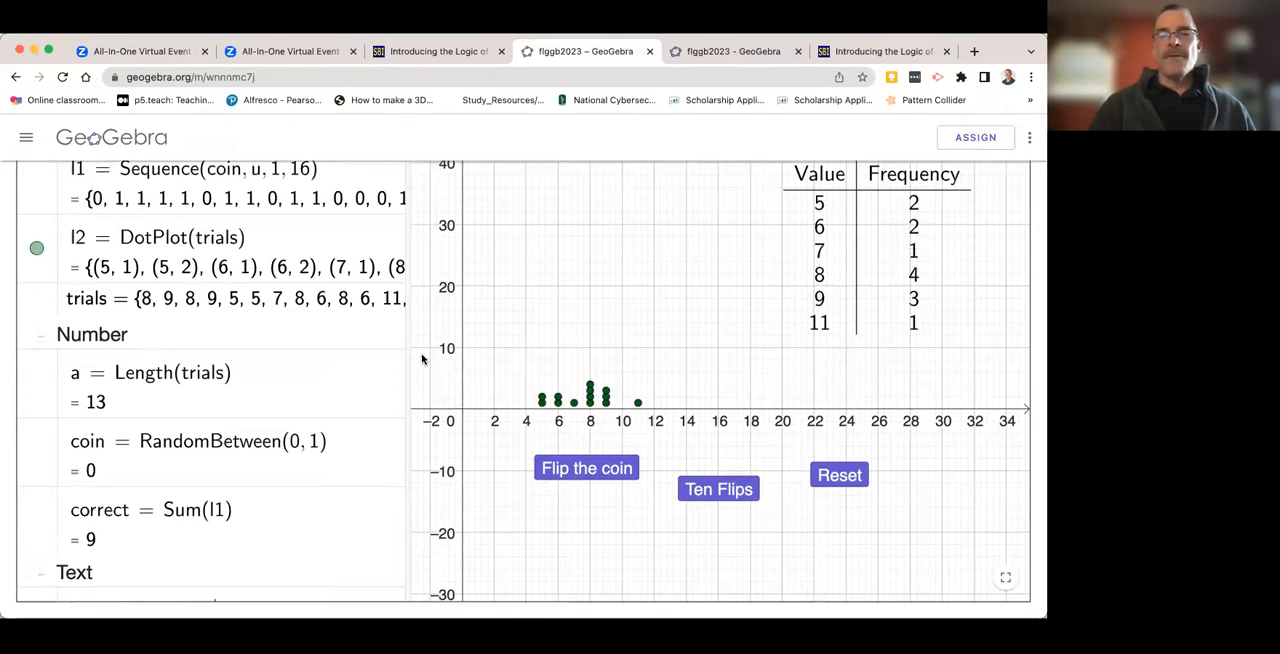
scroll(336, 352, "up", 3)
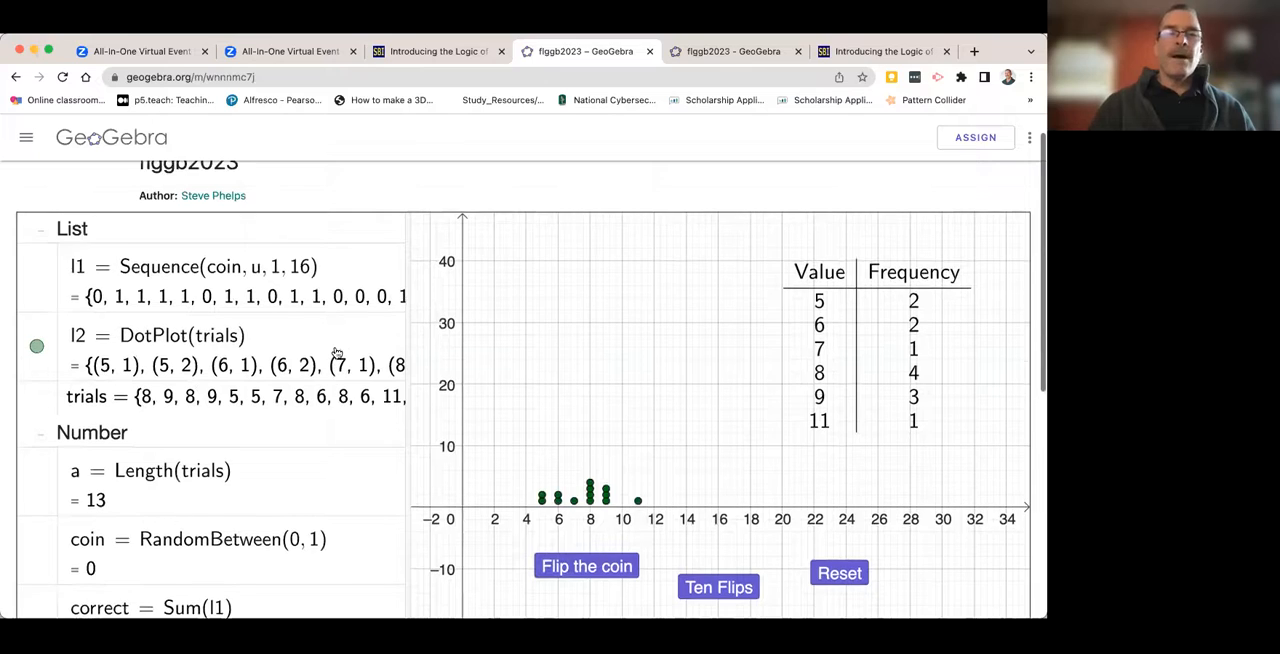